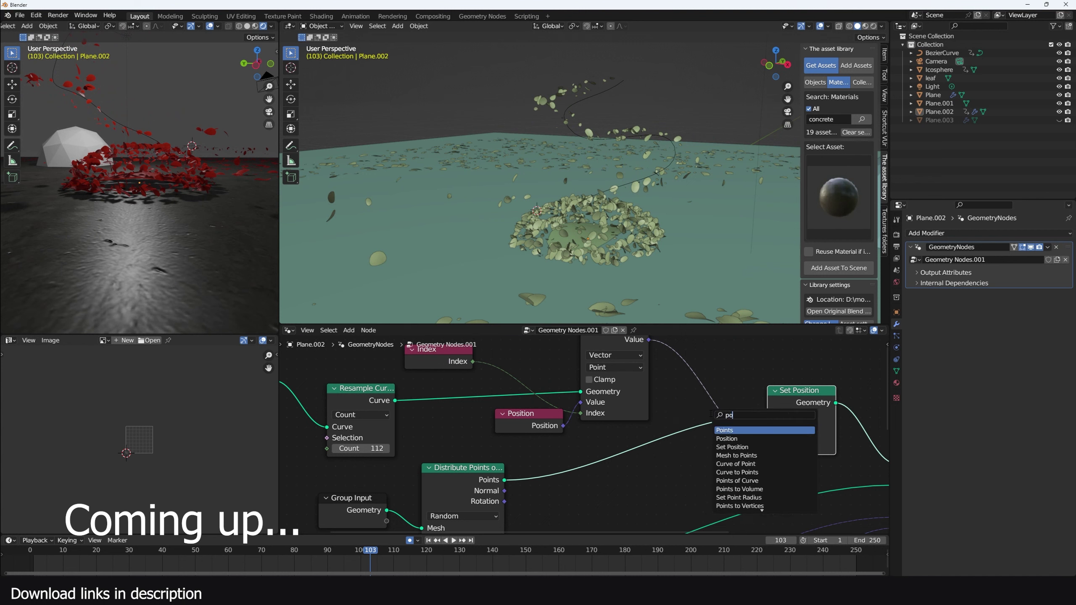
# - Add a Position node, and insert a Vector Math node on the link into Set Position's Offset
pyautogui.press('Return')
pyautogui.click(603, 466)
pyautogui.hotkey('shift', 'a')
pyautogui.click(670, 408)
pyautogui.write('ve')
pyautogui.click(692, 431)
pyautogui.click(703, 381)
# - Set the Vector Math node's operation to Subtract and feed the new Position node into its first vector input
pyautogui.click(708, 406)
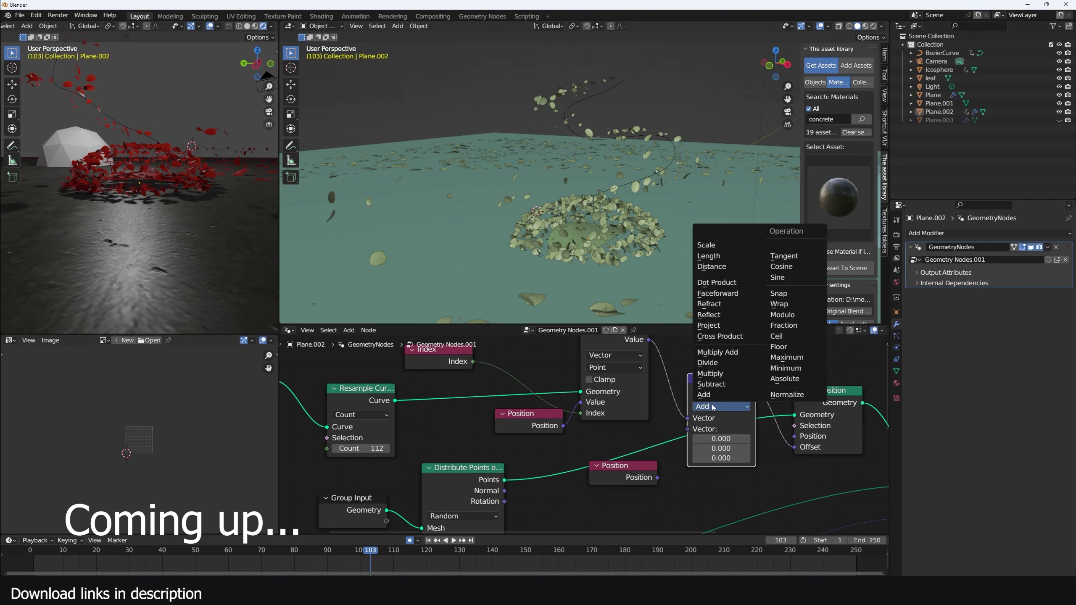
pyautogui.click(709, 400)
pyautogui.click(709, 406)
pyautogui.click(709, 386)
pyautogui.moveTo(658, 478); pyautogui.dragTo(700, 438)
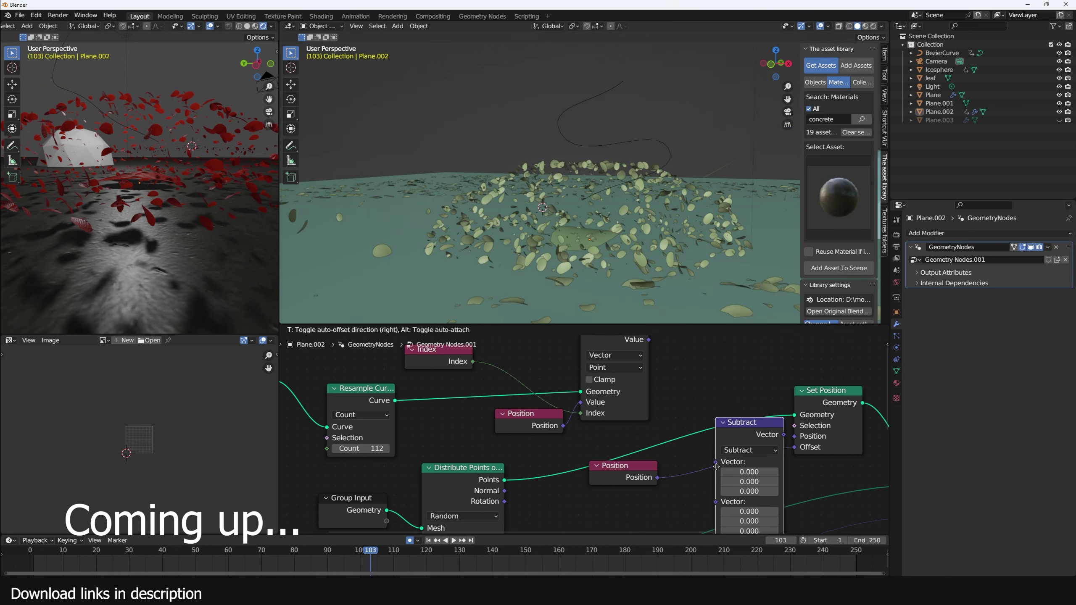
pyautogui.click(710, 442)
pyautogui.click(716, 400)
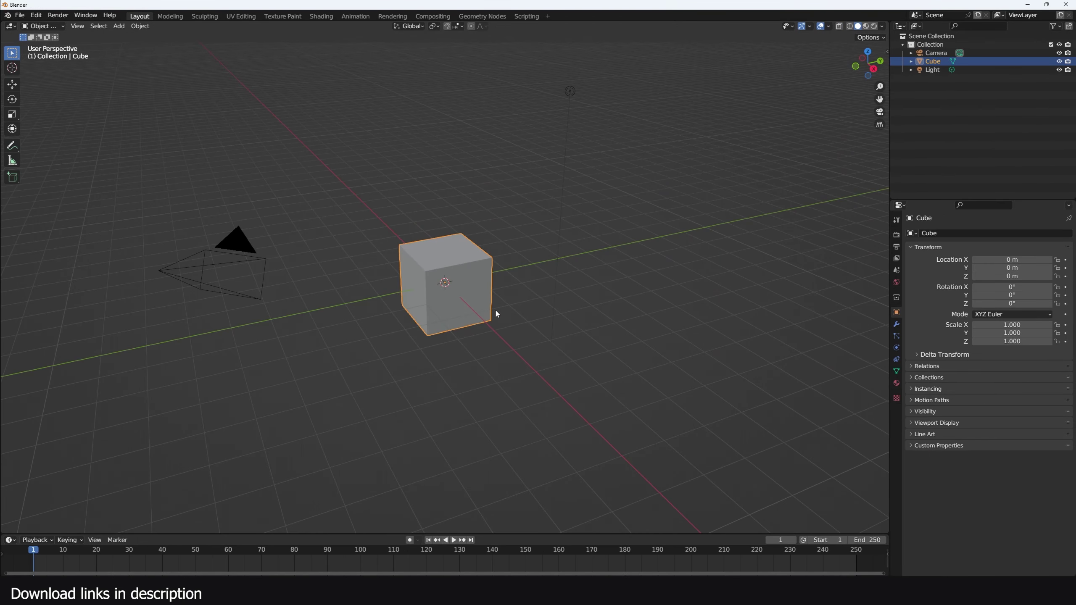
# - Replace the default cube with a plane made oval by an applied level 2 subdivision and a Y scale of 1.514
pyautogui.press('x')
pyautogui.click(452, 270)
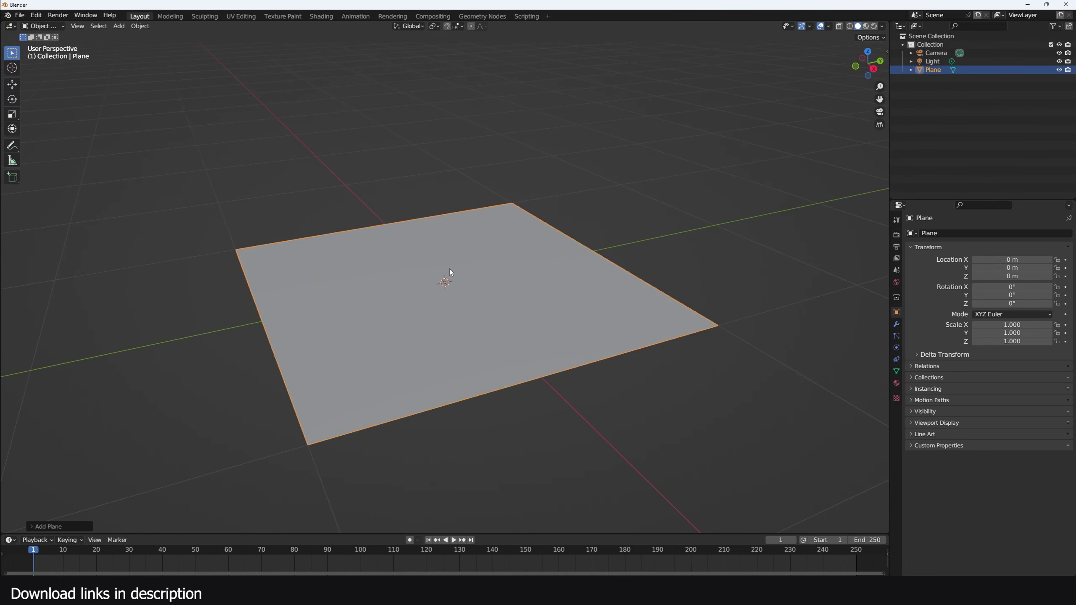
pyautogui.press('n')
pyautogui.hotkey('ctrl', '2')
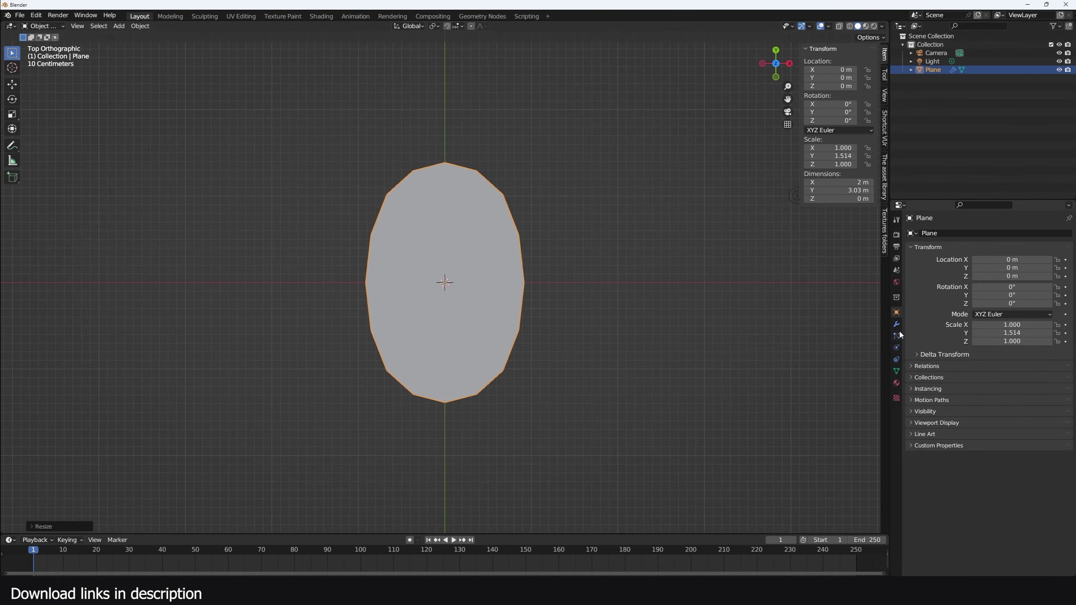
pyautogui.click(896, 324)
pyautogui.hotkey('ctrl', 'a')
# - Bend the oval into a curved leaf about 0.27 m high by raising its edge vertices along Z, and shade it smooth
pyautogui.moveTo(503, 274); pyautogui.dragTo(453, 204, button='middle')
pyautogui.press('Tab')
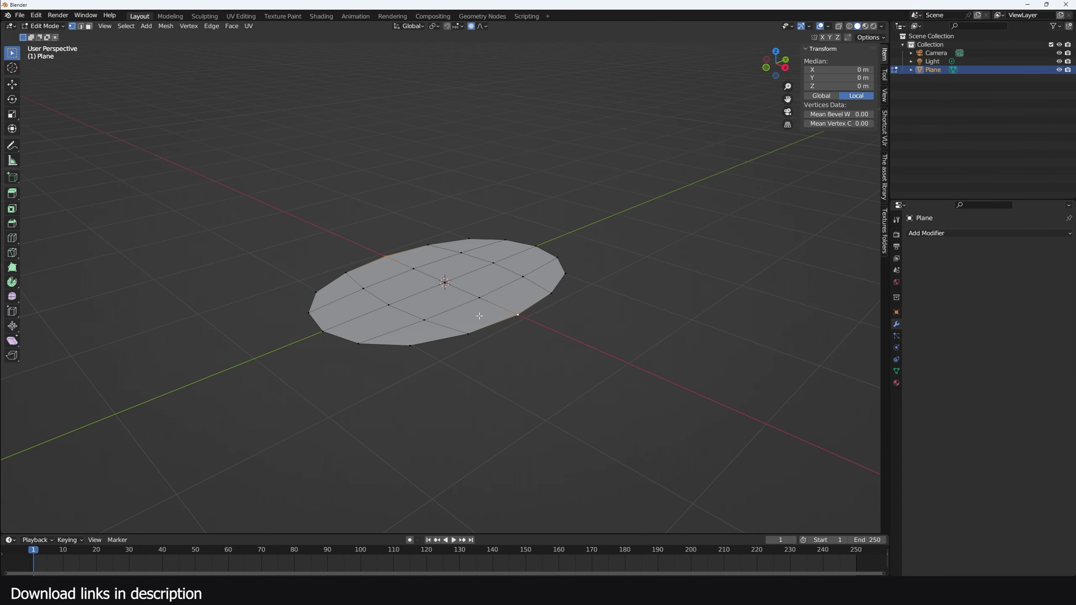
pyautogui.press('g')
pyautogui.press('z')
pyautogui.scroll(-3, 487, 324)
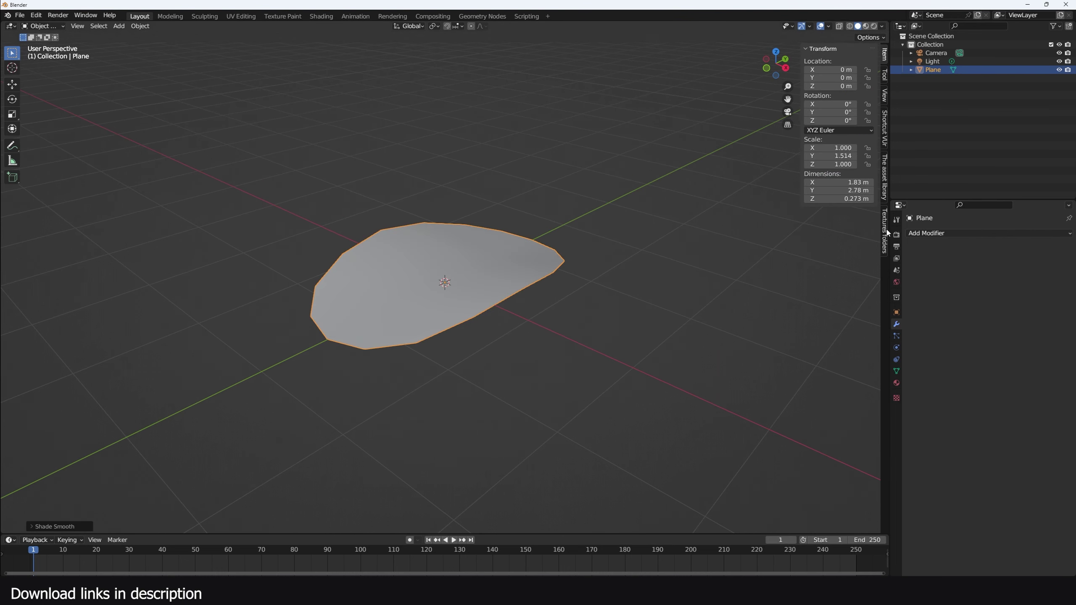
# - Search the texture library for "leaf" and apply leaf_8.png to the oval, unwrapped from the top view
pyautogui.click(885, 230)
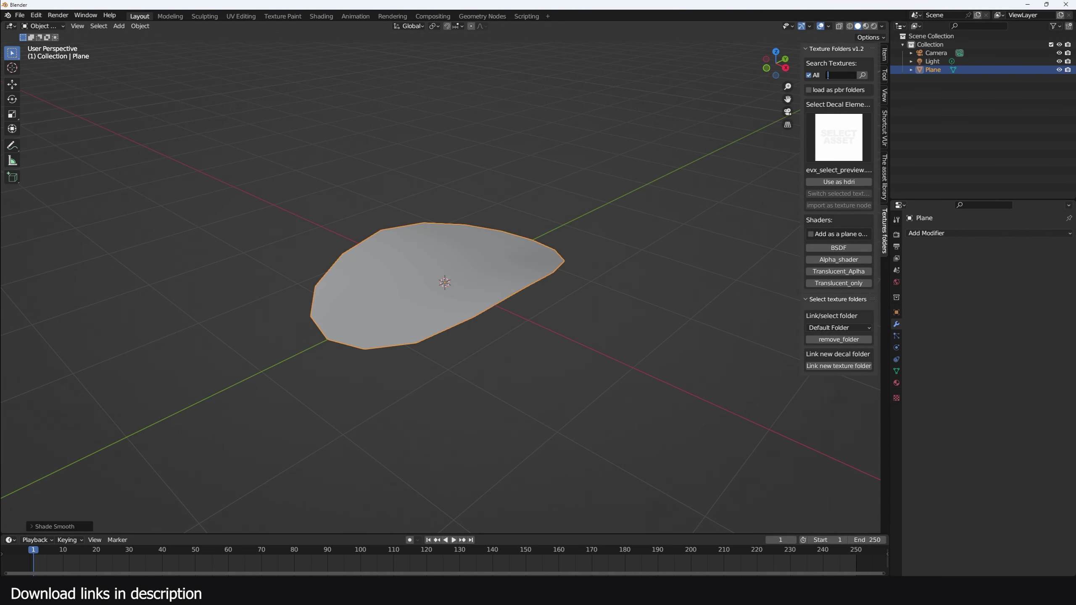
pyautogui.write('leaf')
pyautogui.press('Return')
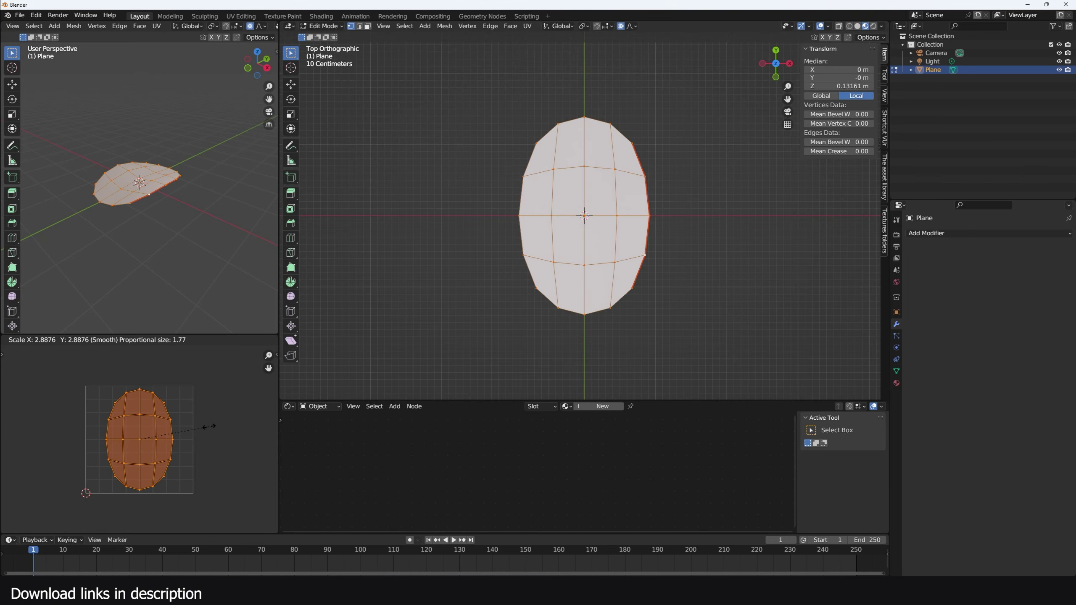
pyautogui.click(885, 231)
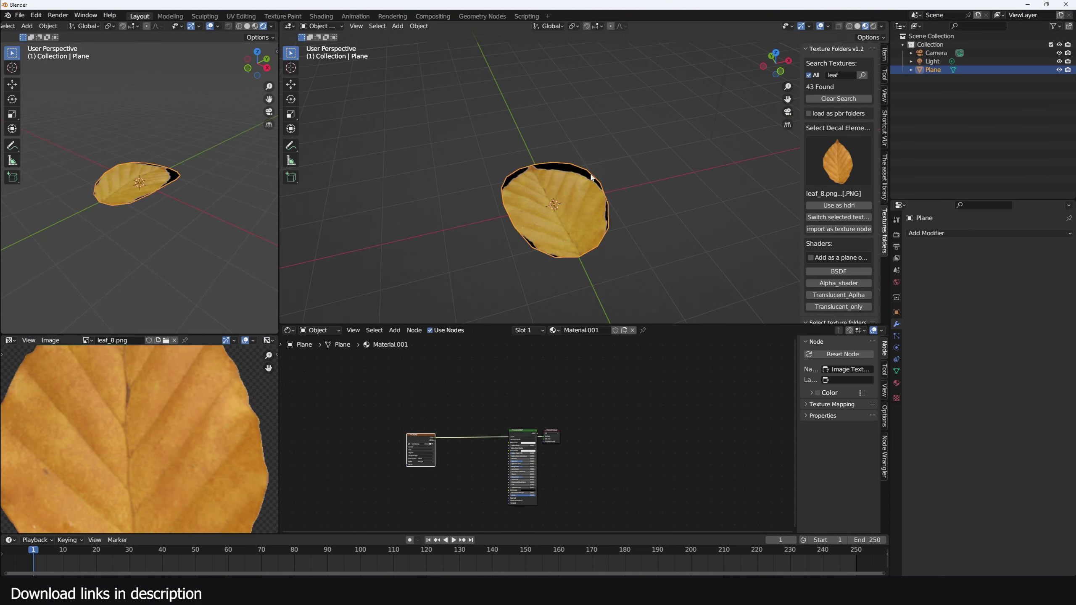
# - Scale up and reposition the oval's UVs so that they surround the leaf in leaf_8.png
pyautogui.scroll(3, 592, 178)
pyautogui.scroll(-6, 243, 394)
pyautogui.press('Tab')
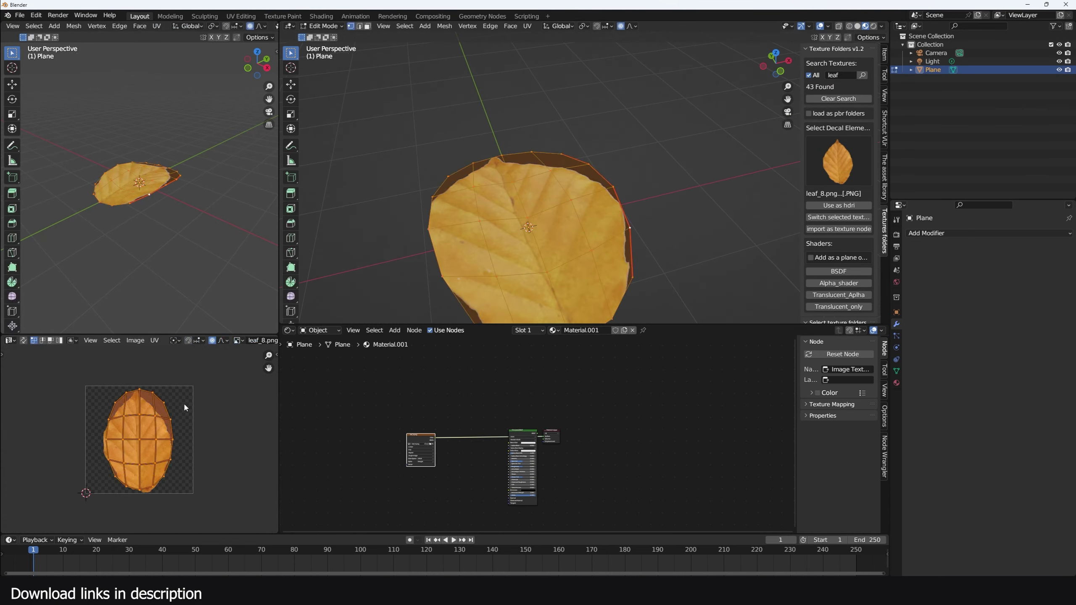
pyautogui.press('s')
pyautogui.click(190, 440)
pyautogui.press('g')
pyautogui.click(201, 435)
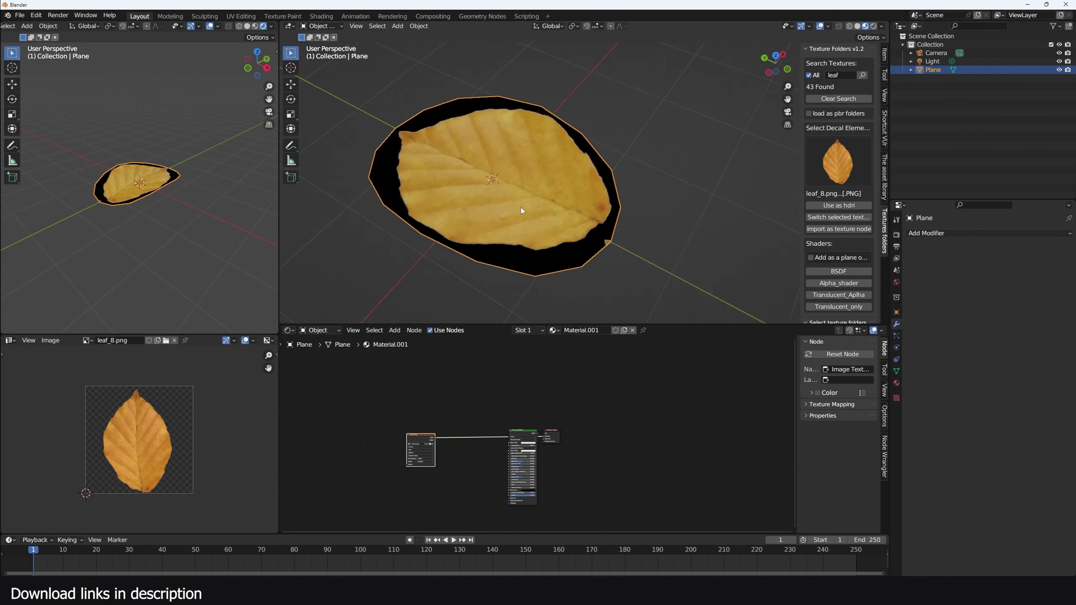
# - Switch the material's image texture to leaf_9.png
pyautogui.scroll(3, 521, 207)
pyautogui.click(859, 175)
pyautogui.click(596, 360)
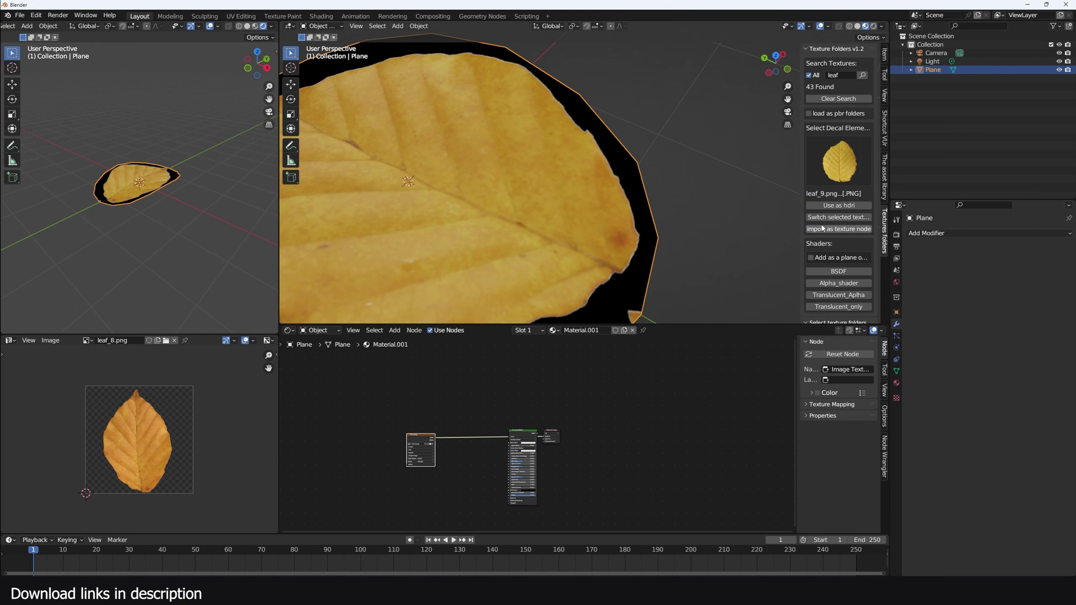
pyautogui.click(851, 218)
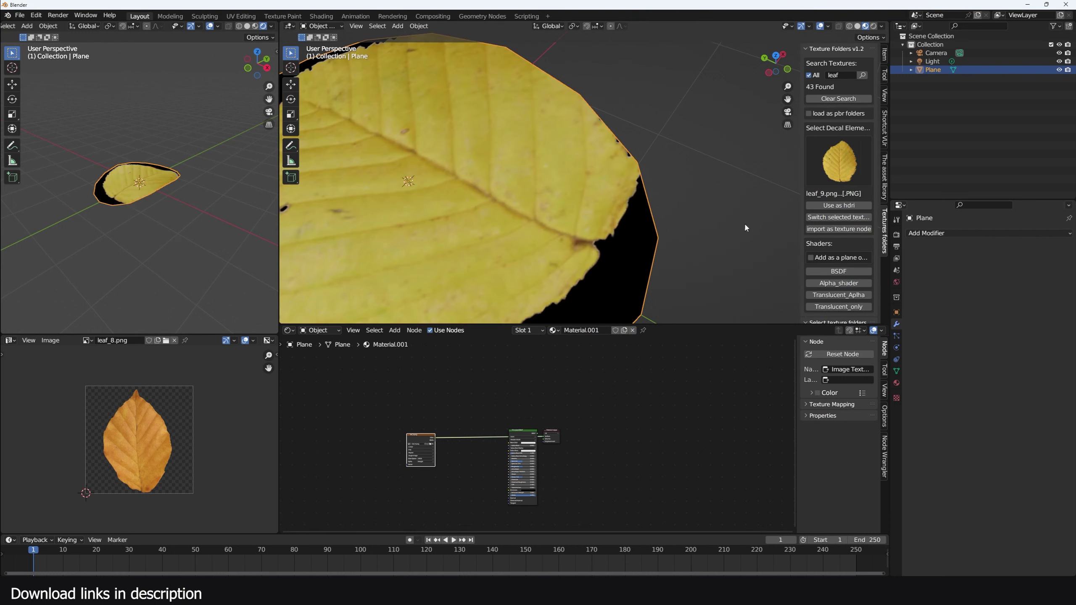
# - Reposition the oval's UVs over the leaf in leaf_9.png and scale them to about 0.83
pyautogui.scroll(-4, 599, 224)
pyautogui.press('Tab')
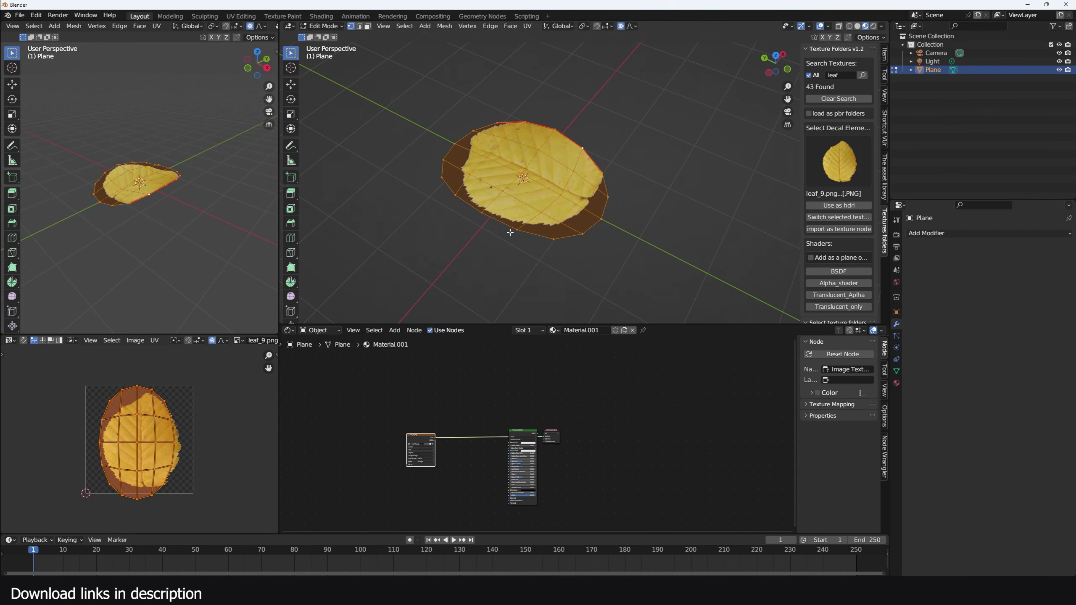
pyautogui.scroll(2, 460, 225)
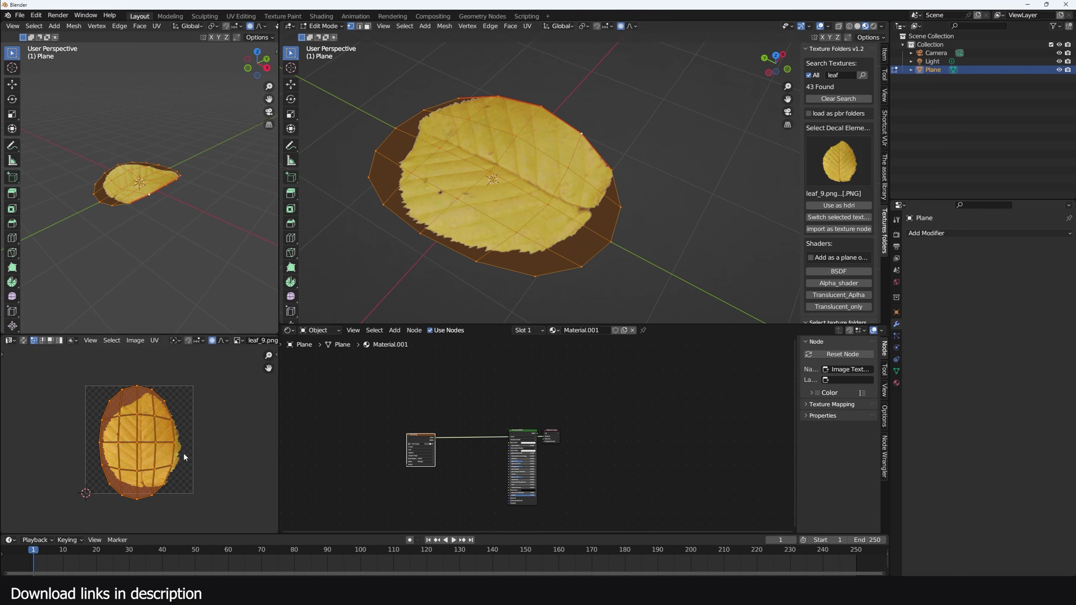
pyautogui.press('s')
pyautogui.click(180, 434)
pyautogui.press('Tab')
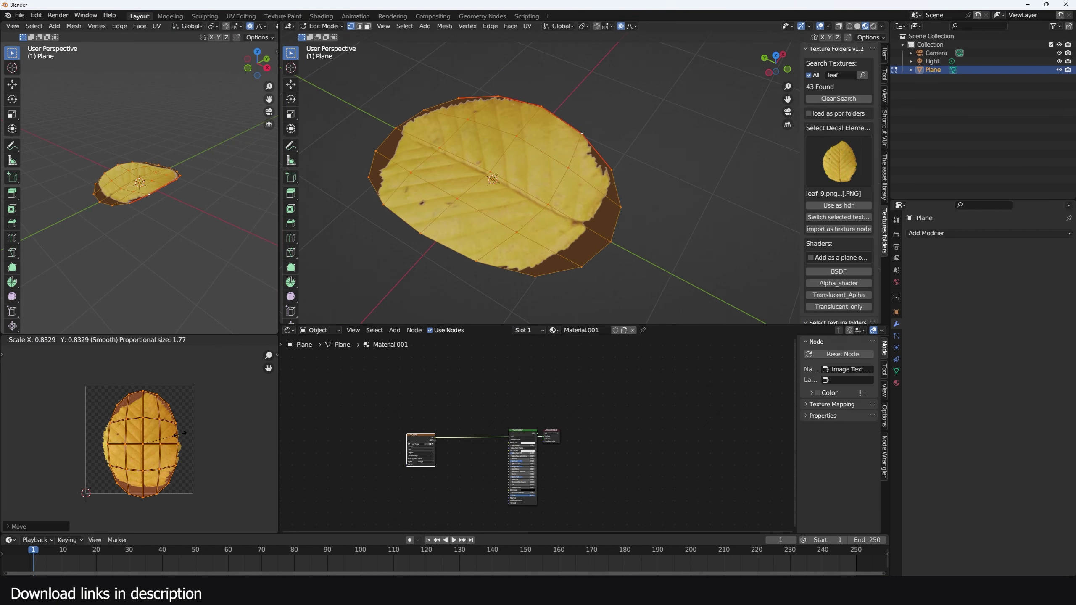
# - Spread out the leaf material's nodes and connect the texture's colour to the Principled BSDF's Roughness
pyautogui.scroll(4, 509, 407)
pyautogui.click(618, 410)
pyautogui.moveTo(371, 425); pyautogui.dragTo(433, 433)
pyautogui.moveTo(386, 439); pyautogui.dragTo(426, 403, button='middle')
pyautogui.moveTo(426, 403); pyautogui.dragTo(381, 408)
pyautogui.scroll(2, 381, 408)
pyautogui.moveTo(413, 395); pyautogui.dragTo(626, 440)
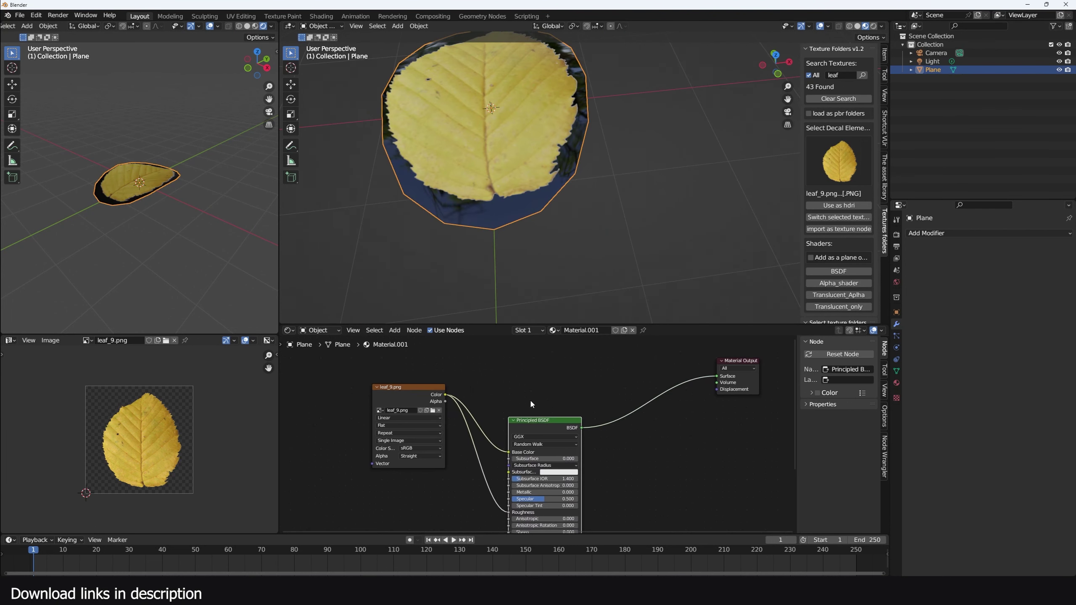
# - Mix a Translucent BSDF with the Principled BSDF, and mix in a Transparent BSDF using the texture's alpha as the factor
pyautogui.hotkey('shift', 'a')
pyautogui.write('tr')
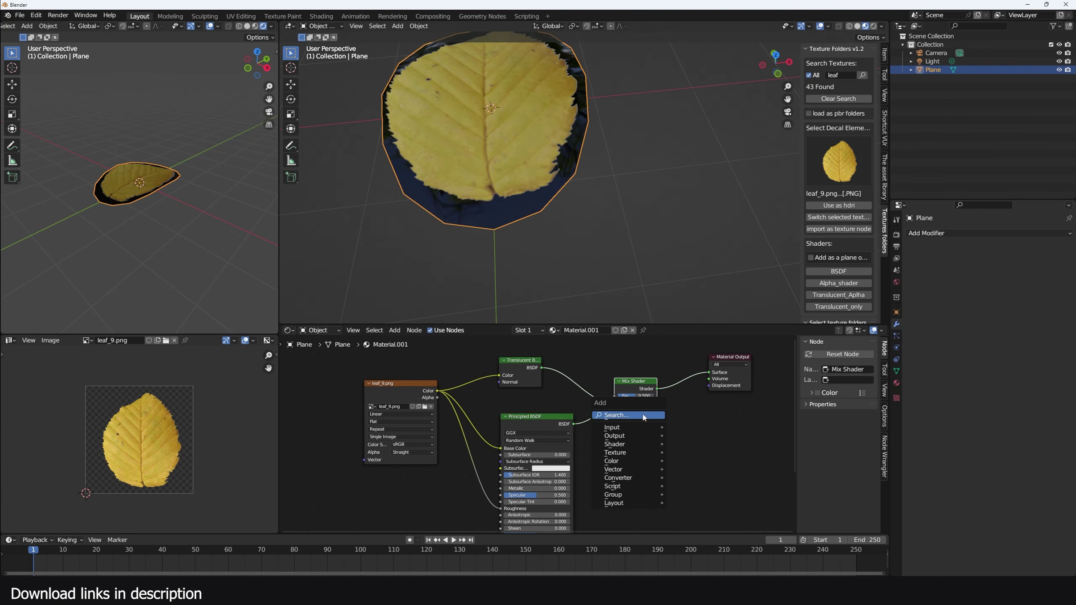
pyautogui.hotkey('shift', 'a')
pyautogui.write('y')
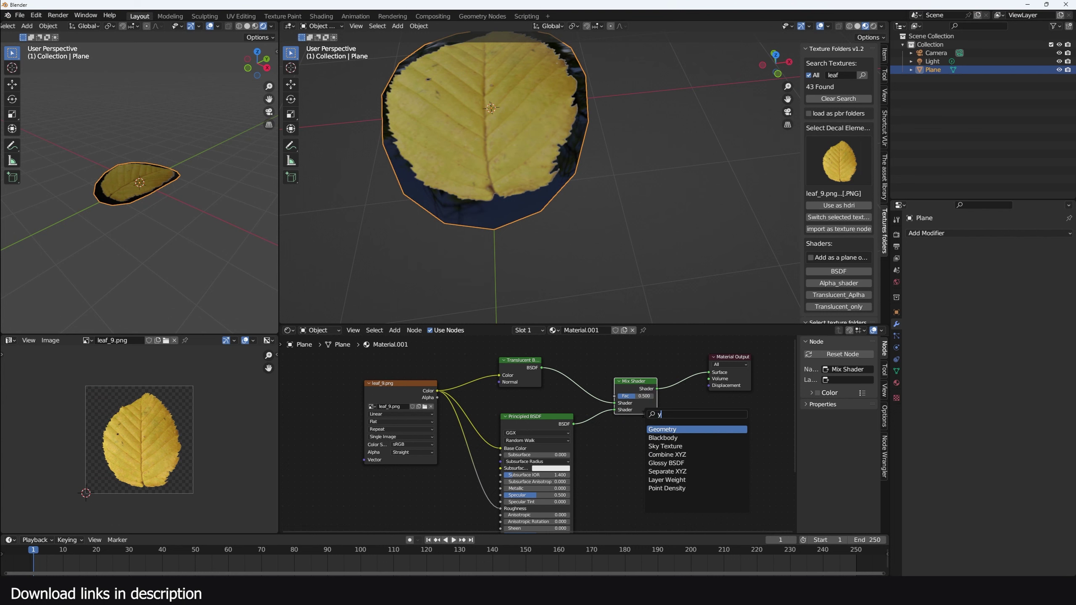
pyautogui.moveTo(409, 403); pyautogui.dragTo(688, 420)
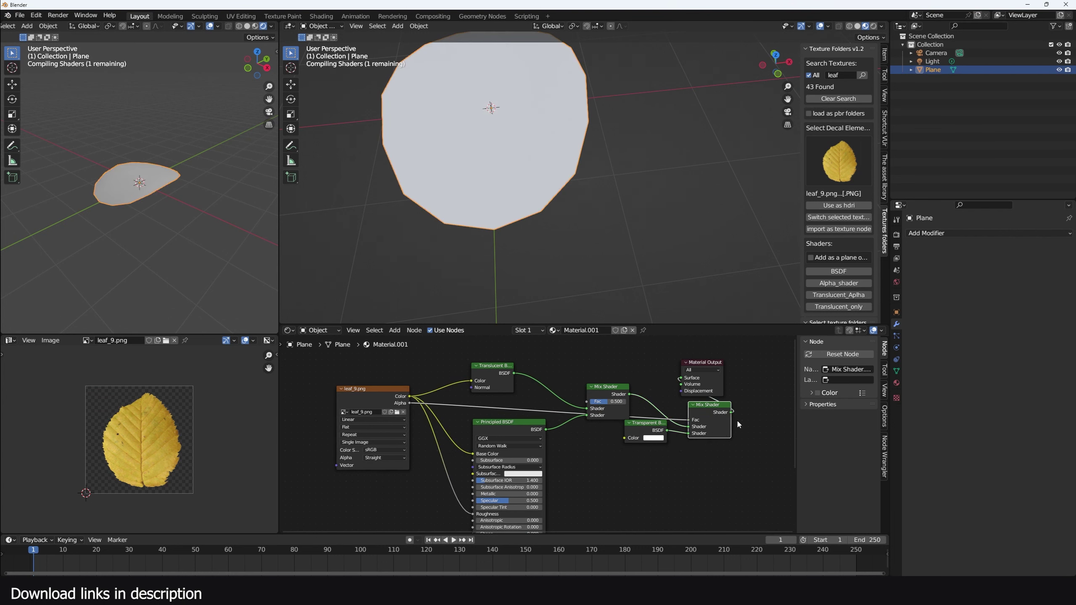
# - Set the leaf material's blend mode to Alpha Clip
pyautogui.click(897, 234)
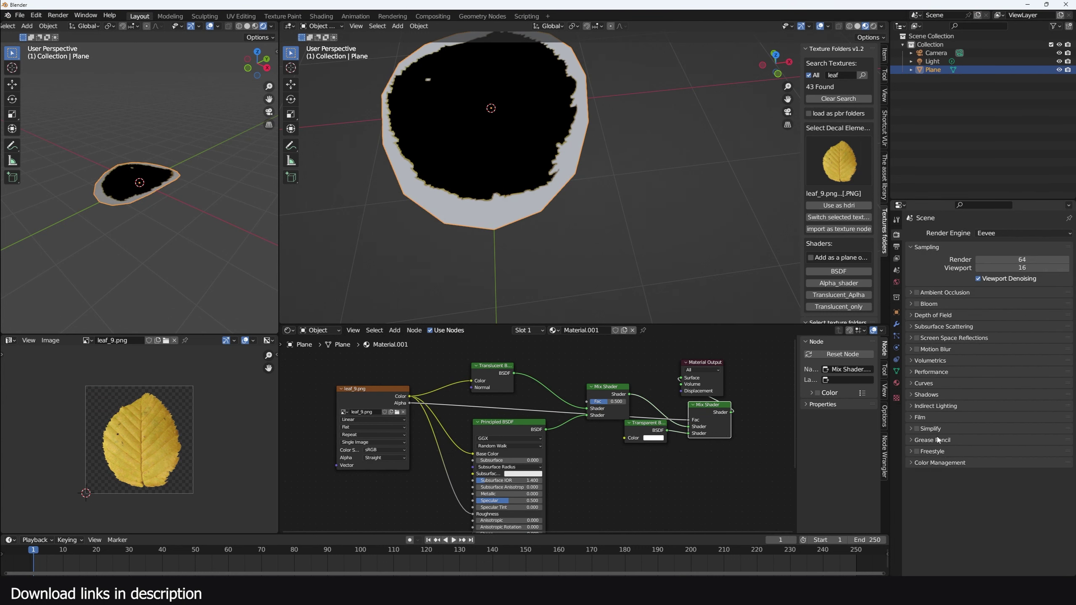
pyautogui.click(897, 383)
pyautogui.click(1022, 406)
pyautogui.click(1000, 428)
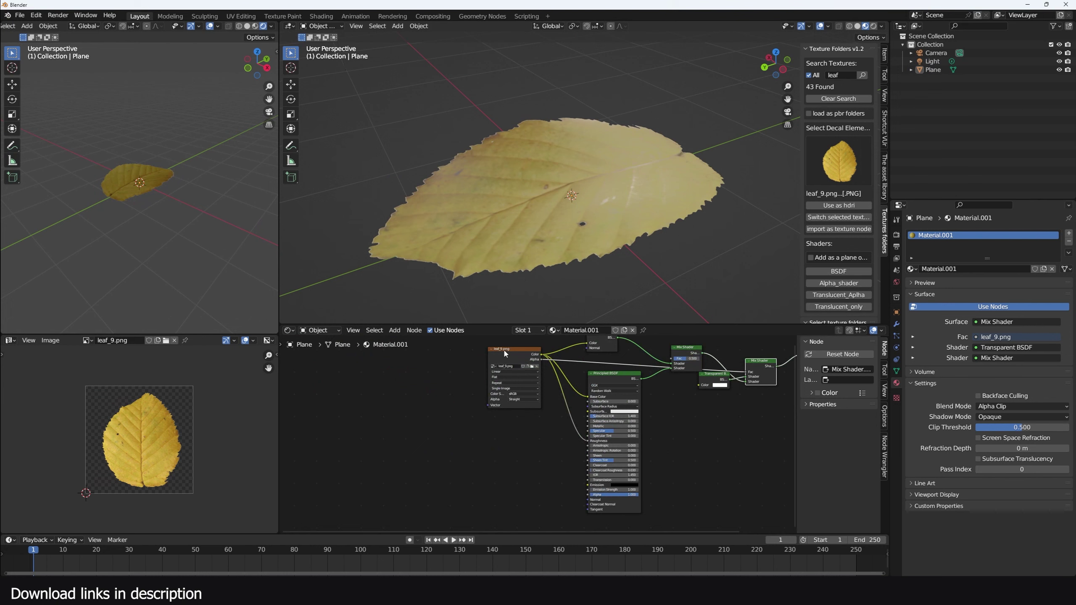
# - Add a Bump node driven by the leaf texture's colour into the Principled BSDF's Normal, with strength 0.117
pyautogui.moveTo(511, 355); pyautogui.dragTo(506, 447)
pyautogui.scroll(5, 509, 398)
pyautogui.scroll(-3, 509, 399)
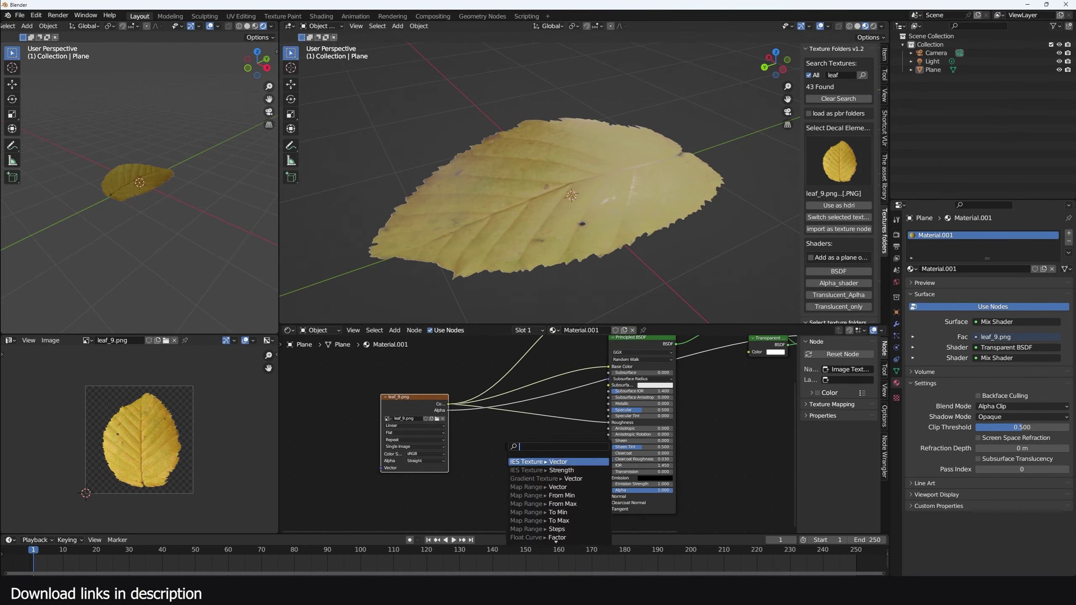
pyautogui.write('bum')
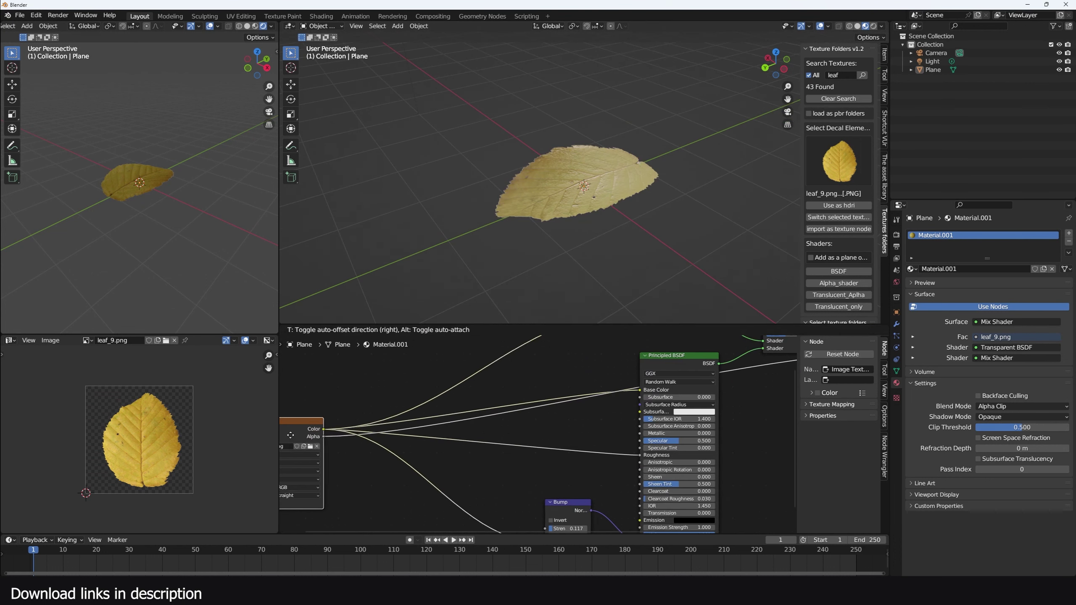
# - Insert a colour Mix node after the leaf texture with factor 0.908 and B set to red (hue 0.996, saturation 1.000, value 0.500)
pyautogui.moveTo(424, 407); pyautogui.dragTo(389, 450, button='middle')
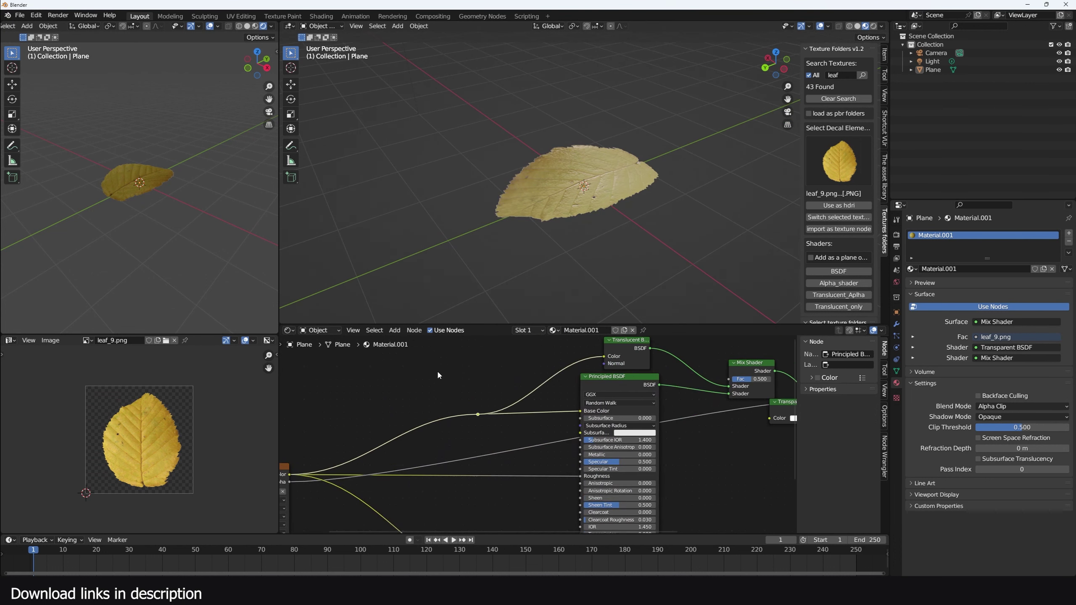
pyautogui.hotkey('shift', 'a')
pyautogui.click(401, 383)
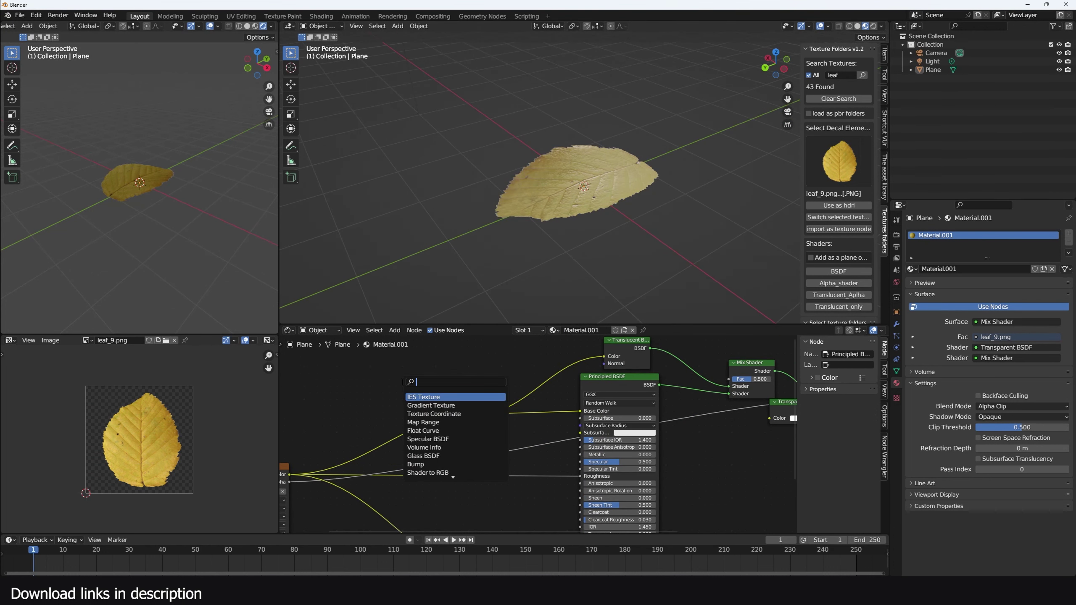
pyautogui.click(401, 409)
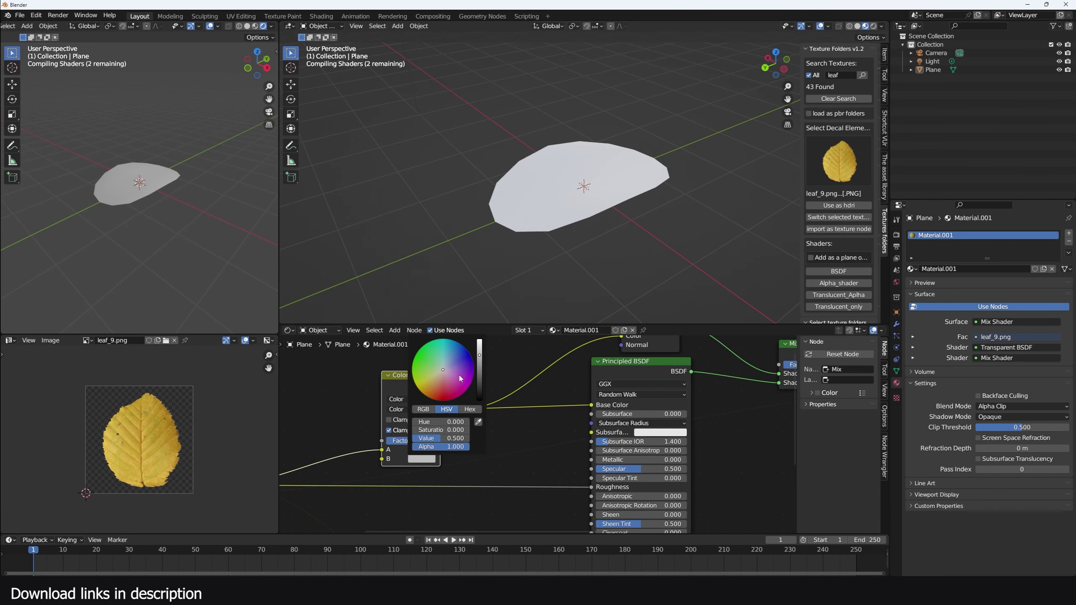
pyautogui.moveTo(461, 377); pyautogui.dragTo(448, 401)
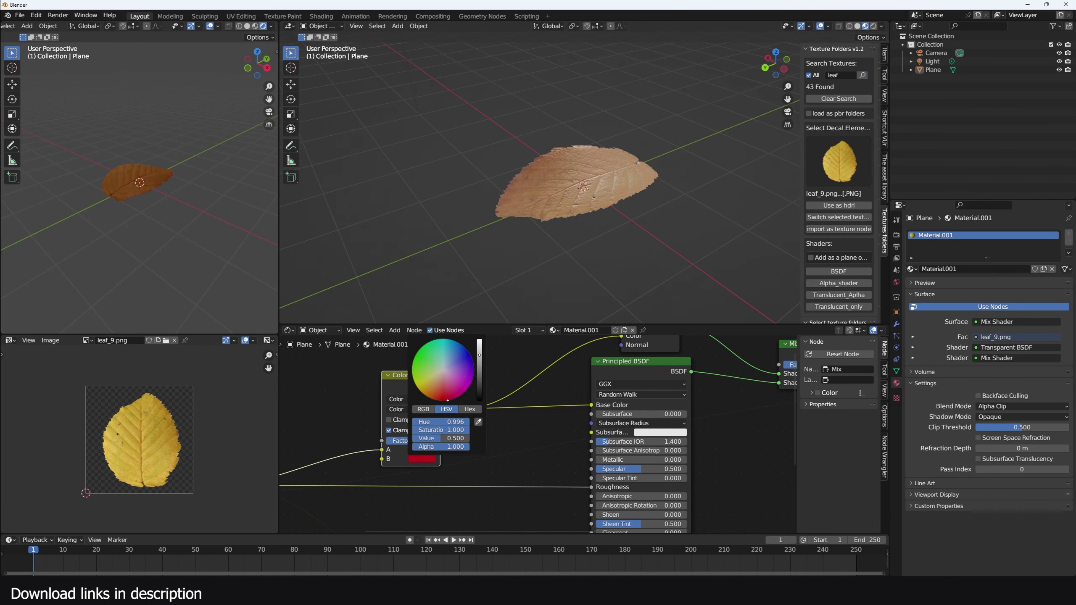
# - Insert a Math node set to Add before the Principled BSDF's Roughness, with value 0.080 and clamping enabled
pyautogui.hotkey('shift', 'a')
pyautogui.write('m')
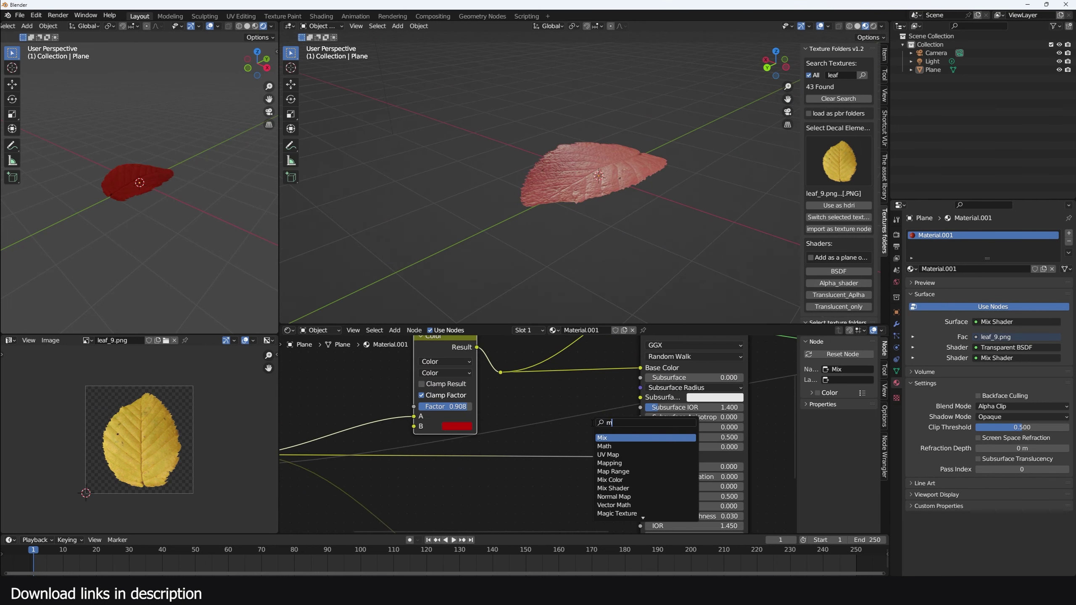
pyautogui.write('ath')
pyautogui.press('Return')
pyautogui.click(578, 481)
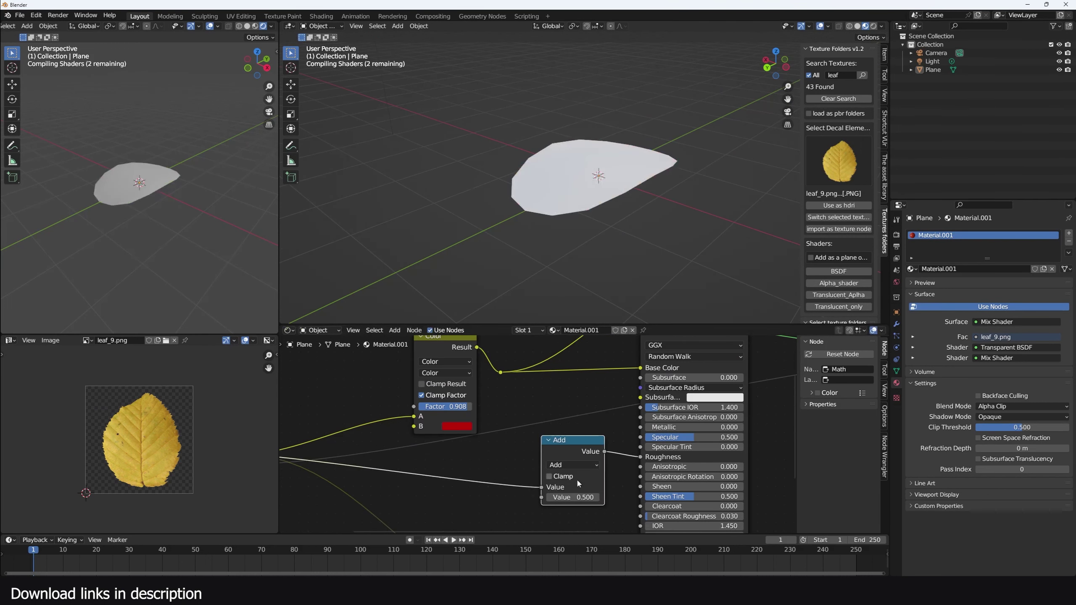
pyautogui.moveTo(581, 497); pyautogui.dragTo(562, 496)
pyautogui.click(568, 478)
pyautogui.moveTo(648, 164); pyautogui.dragTo(595, 155, button='middle')
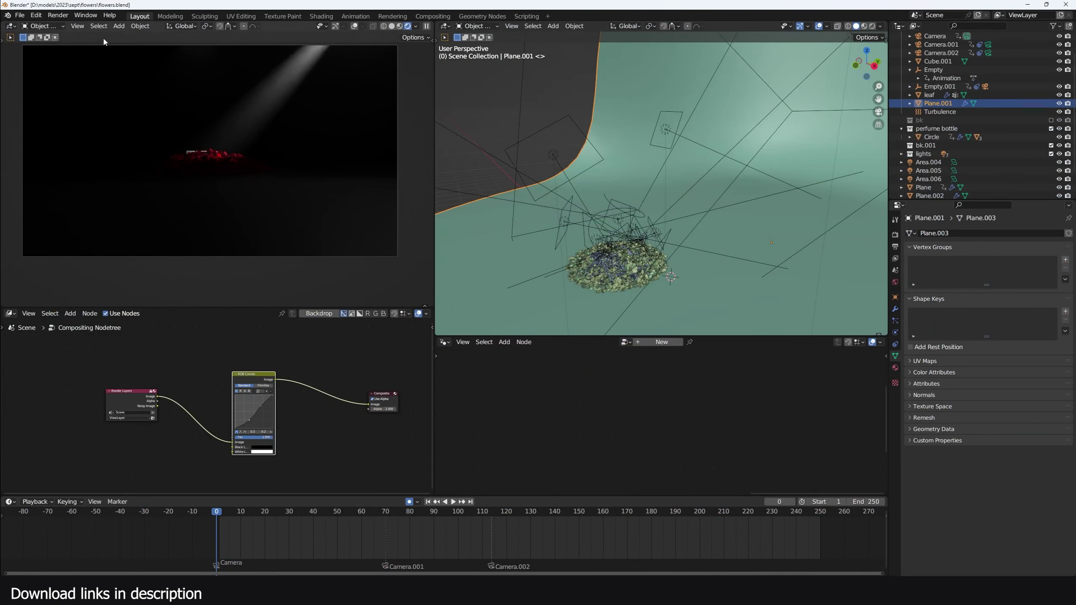
# - Play back the rendered animation of the flowers scene
pyautogui.click(58, 15)
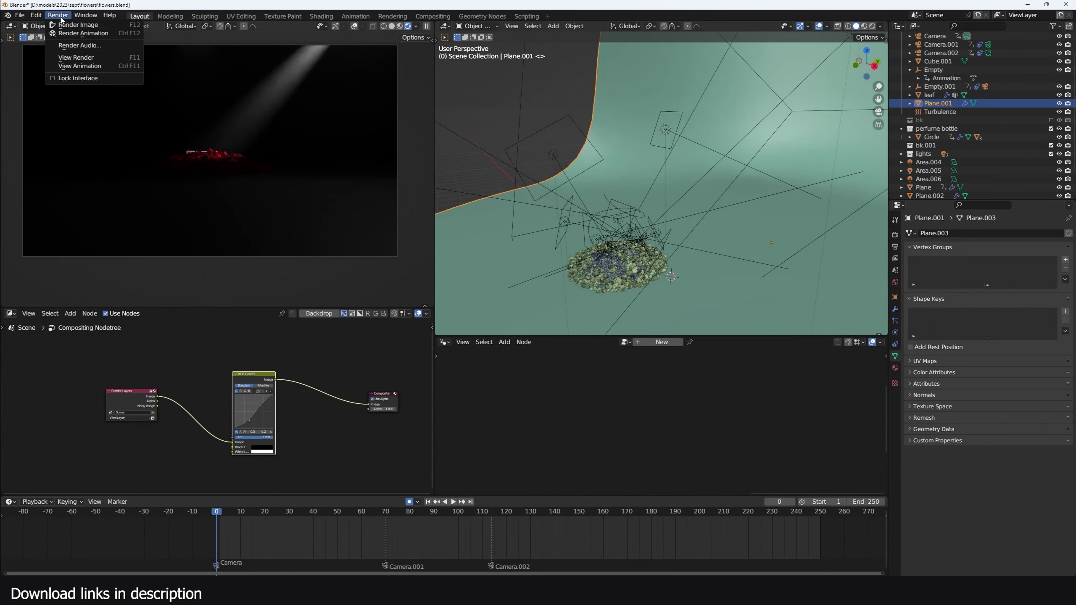
pyautogui.click(74, 63)
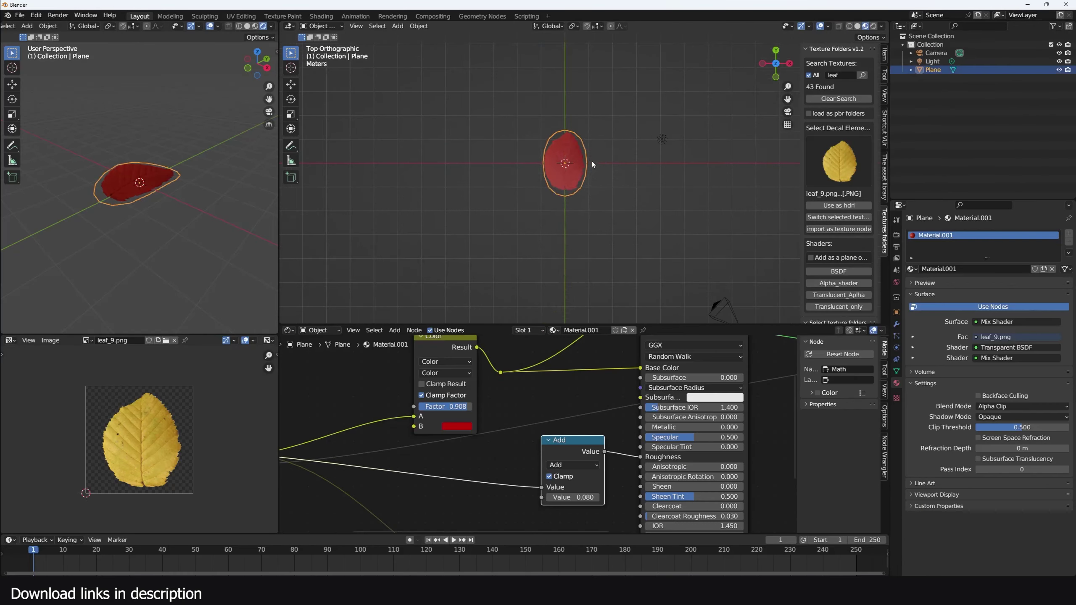
# - Add a mesh plane at the leaf's position and scale it up into a large ground area
pyautogui.hotkey('shift', 'a')
pyautogui.click(620, 161)
pyautogui.press('s')
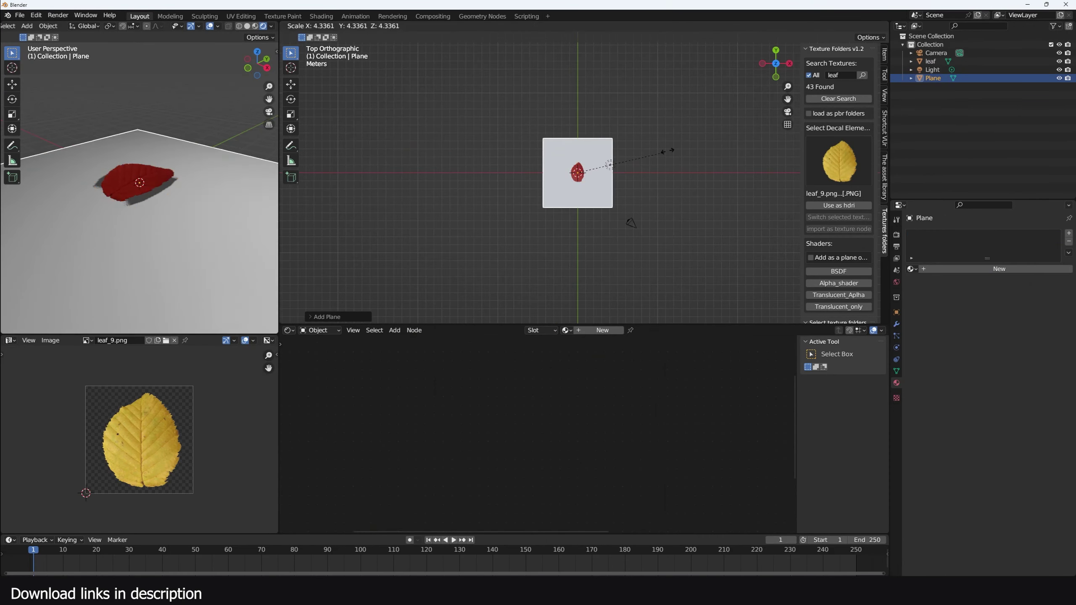
pyautogui.click(816, 101)
pyautogui.press('s')
pyautogui.click(706, 176)
pyautogui.moveTo(706, 174); pyautogui.dragTo(715, 83, button='middle')
# - Create a new geometry node tree on the large plane and spread its Group Input and Group Output apart
pyautogui.click(290, 330)
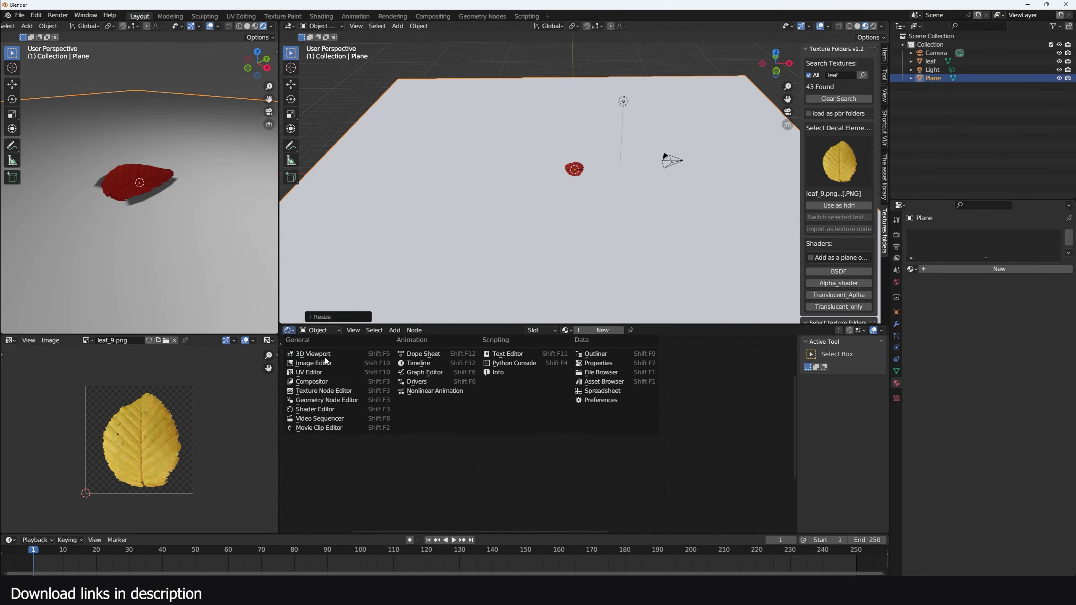
pyautogui.click(337, 401)
pyautogui.click(562, 331)
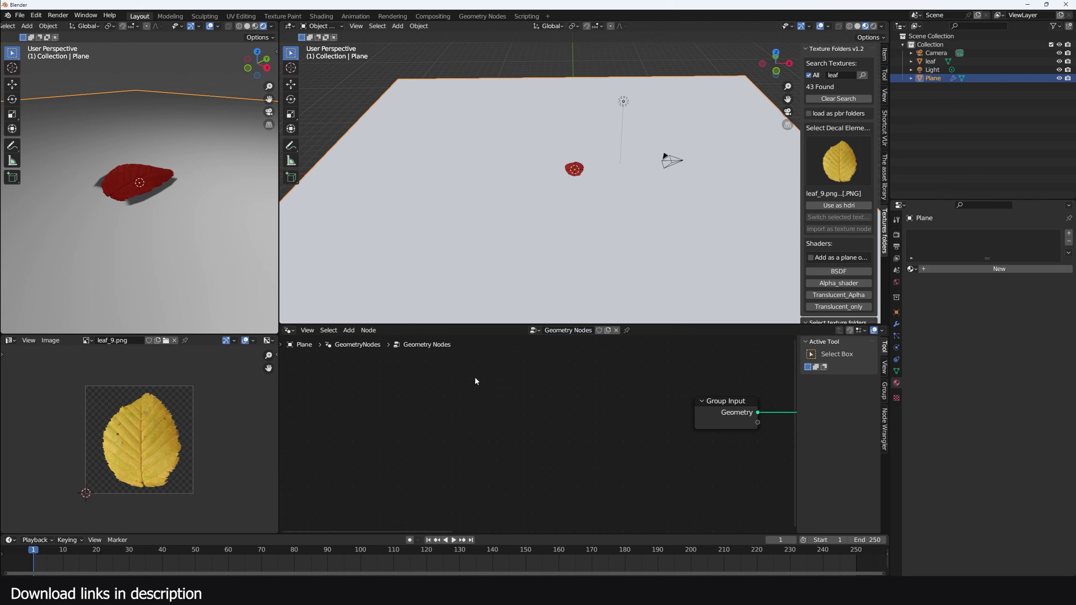
pyautogui.scroll(-2, 568, 413)
pyautogui.scroll(-1, 646, 406)
pyautogui.moveTo(615, 405); pyautogui.dragTo(527, 387, button='middle')
pyautogui.press('n')
pyautogui.scroll(2, 529, 387)
pyautogui.moveTo(589, 374); pyautogui.dragTo(350, 402)
# - Insert a Distribute Points on Faces node after the Group Input
pyautogui.hotkey('shift', 'a')
pyautogui.click(386, 318)
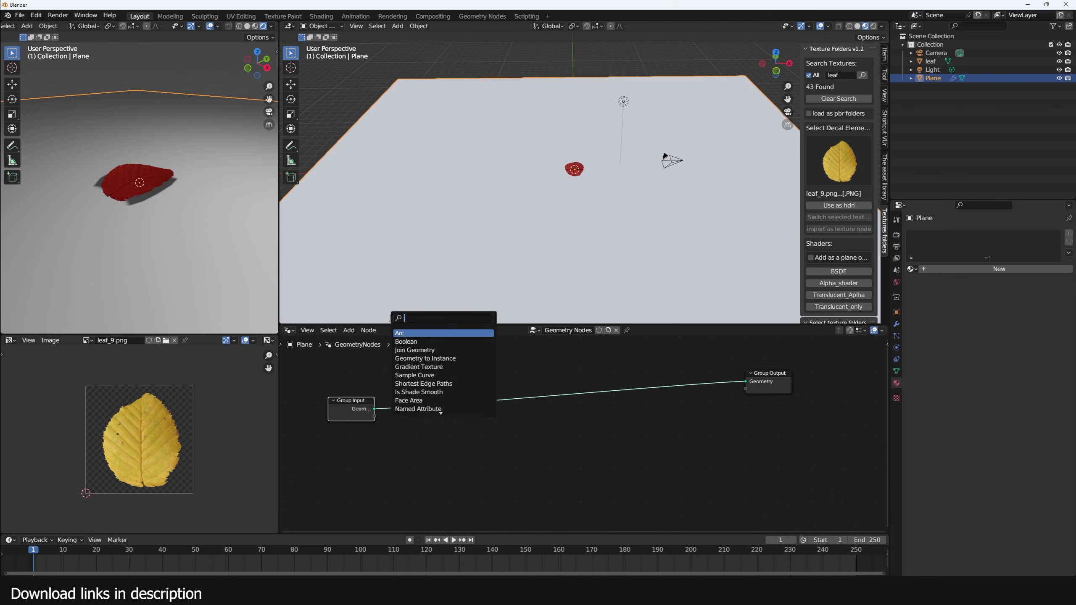
pyautogui.write('dis')
pyautogui.click(416, 350)
pyautogui.click(427, 398)
# - Set the point density to 233.600 and insert an Instance on Points node before the Group Output
pyautogui.hotkey('shift', 'a')
pyautogui.click(528, 381)
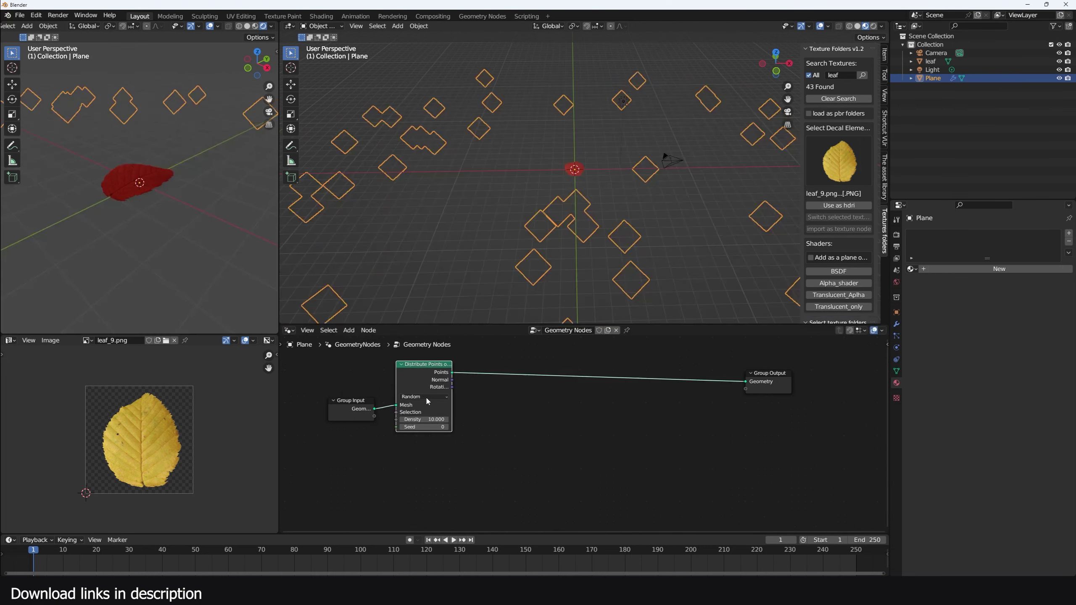
pyautogui.write('ins')
pyautogui.click(555, 438)
pyautogui.click(598, 423)
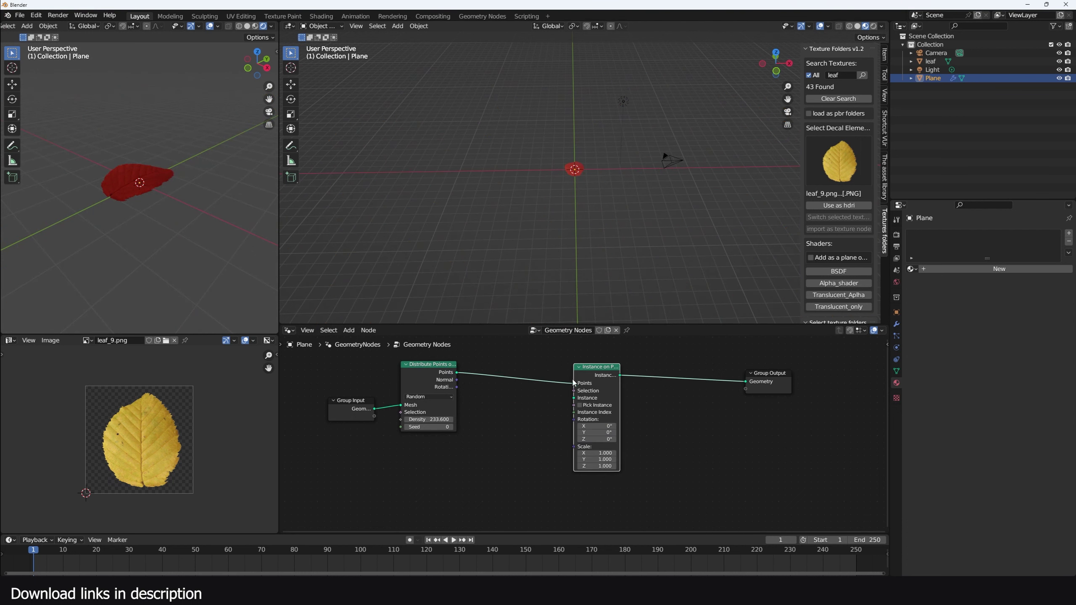
# - Bring the leaf object in as an Object Info node and connect its Geometry to the Instance input of Instance on Points
pyautogui.moveTo(930, 61); pyautogui.dragTo(466, 423)
pyautogui.scroll(2, 481, 450)
pyautogui.moveTo(442, 483); pyautogui.dragTo(569, 381)
pyautogui.moveTo(419, 454); pyautogui.dragTo(481, 424, button='middle')
pyautogui.moveTo(482, 424); pyautogui.dragTo(384, 446)
# - Feed a float Random Value node with maximum 0.040 into the Scale of Instance on Points
pyautogui.hotkey('shift', 'a')
pyautogui.write('ra')
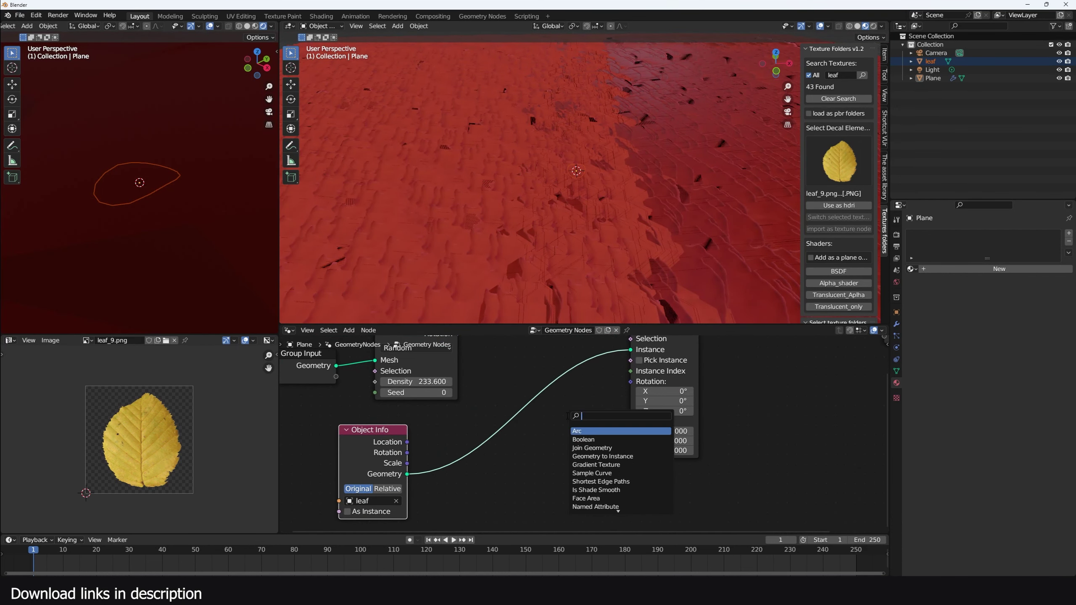
pyautogui.write('nd')
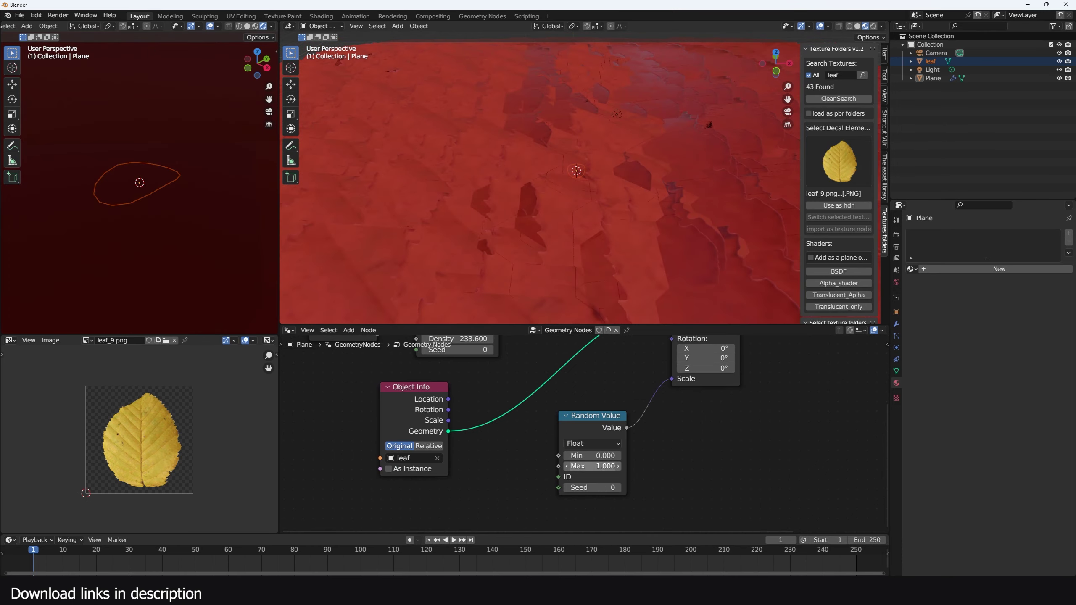
pyautogui.moveTo(593, 466); pyautogui.dragTo(553, 467)
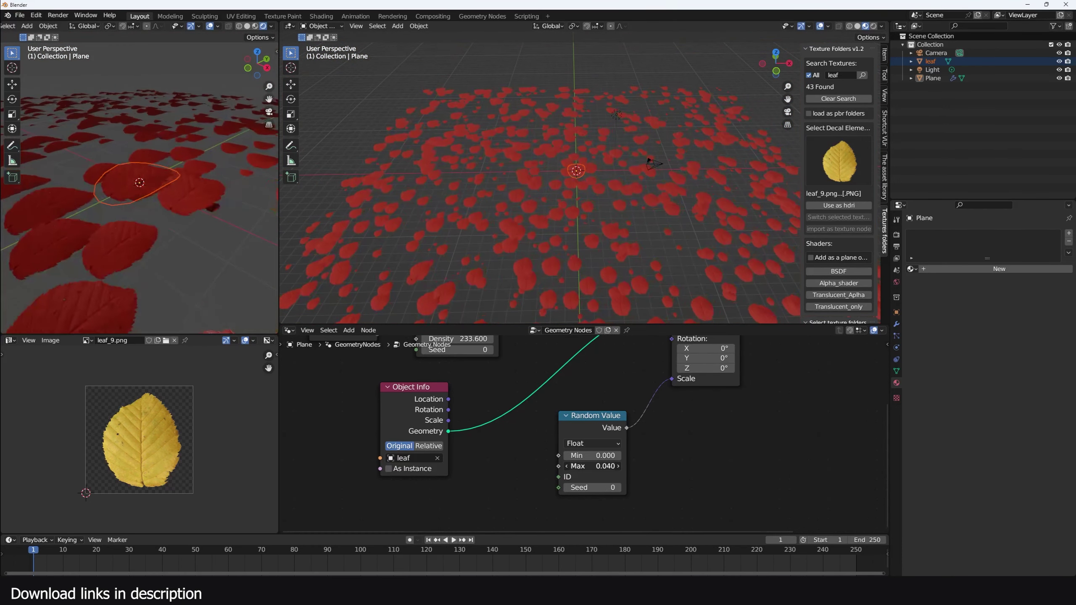
pyautogui.click(588, 170)
pyautogui.moveTo(588, 170); pyautogui.dragTo(584, 188, button='middle')
pyautogui.moveTo(583, 187); pyautogui.dragTo(559, 171, button='middle')
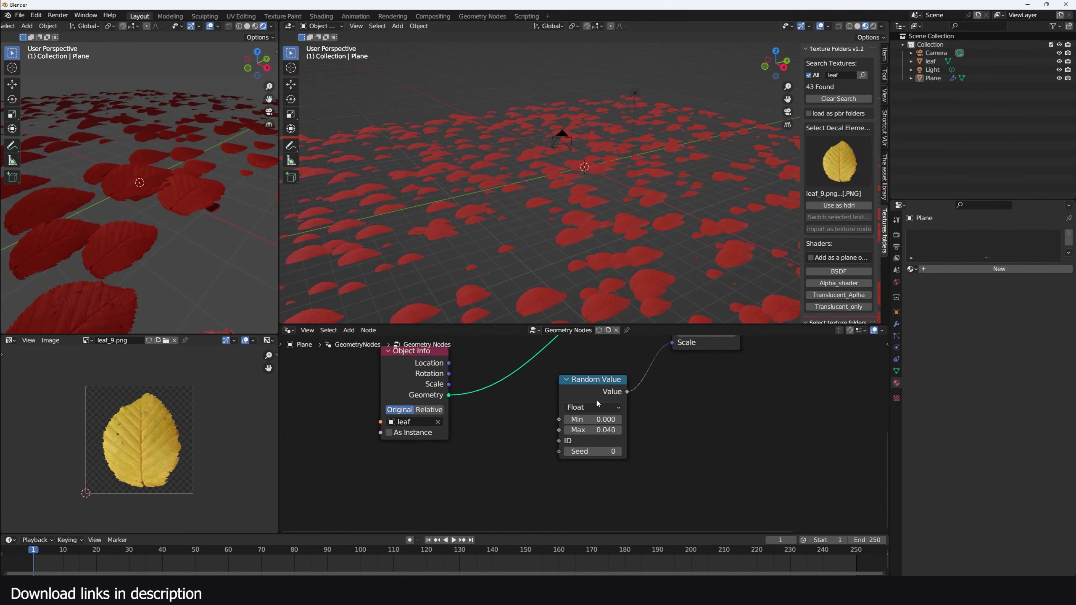
# - Duplicate the Random Value node, switch the copy to Vector and connect it to the Rotation of Instance on Points
pyautogui.moveTo(581, 390); pyautogui.dragTo(604, 435)
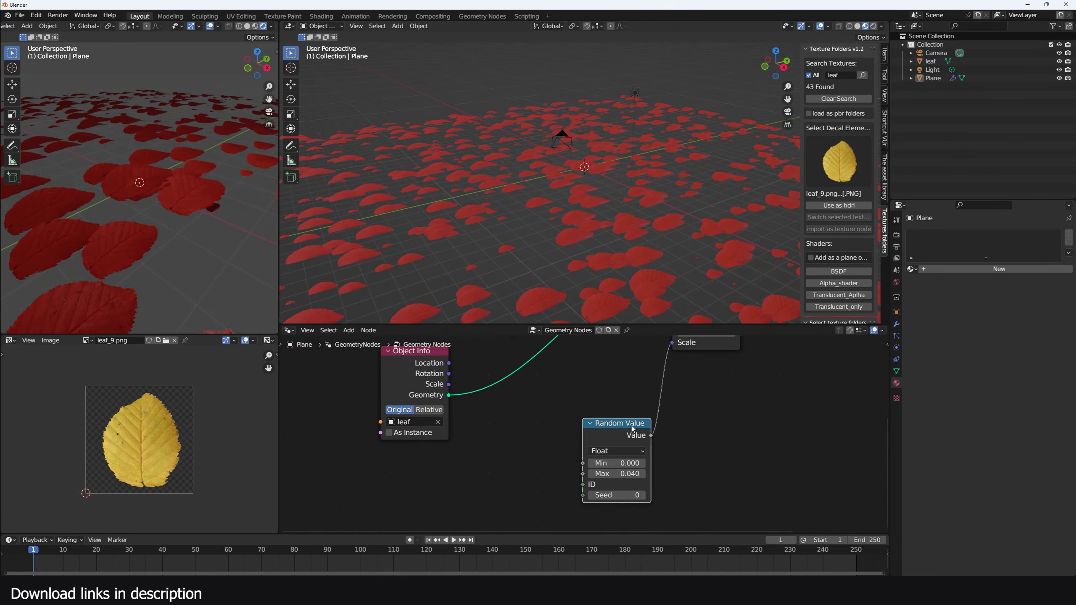
pyautogui.scroll(-2, 678, 400)
pyautogui.moveTo(678, 401); pyautogui.dragTo(608, 433, button='middle')
pyautogui.click(622, 396)
pyautogui.moveTo(622, 397); pyautogui.dragTo(735, 409)
pyautogui.moveTo(565, 458); pyautogui.dragTo(659, 468)
pyautogui.hotkey('shift', 'd')
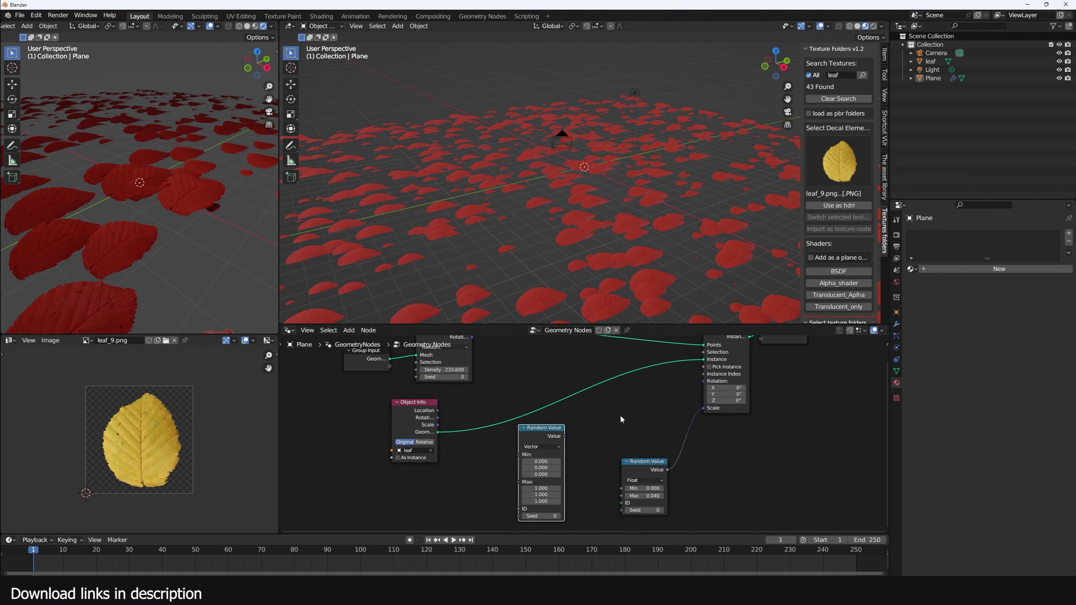
pyautogui.moveTo(621, 419); pyautogui.dragTo(528, 432, button='middle')
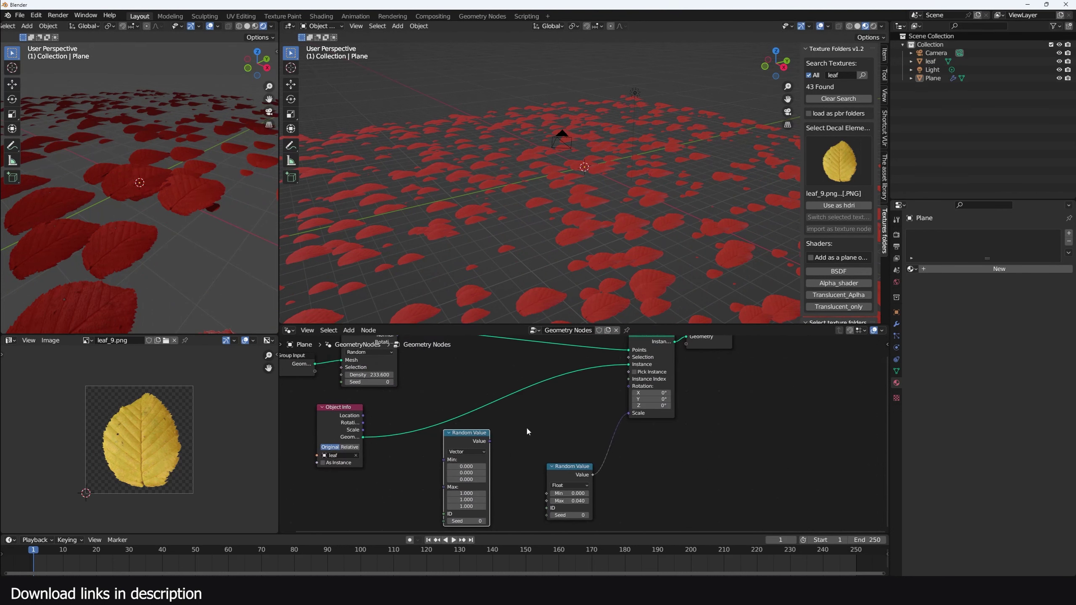
pyautogui.moveTo(628, 391); pyautogui.dragTo(628, 387)
# - Set the vector Random Value's minimum Z to -34.900 and its maximum to 0.230, 0.230, 90.500
pyautogui.moveTo(534, 430); pyautogui.dragTo(660, 352, button='middle')
pyautogui.scroll(3, 581, 439)
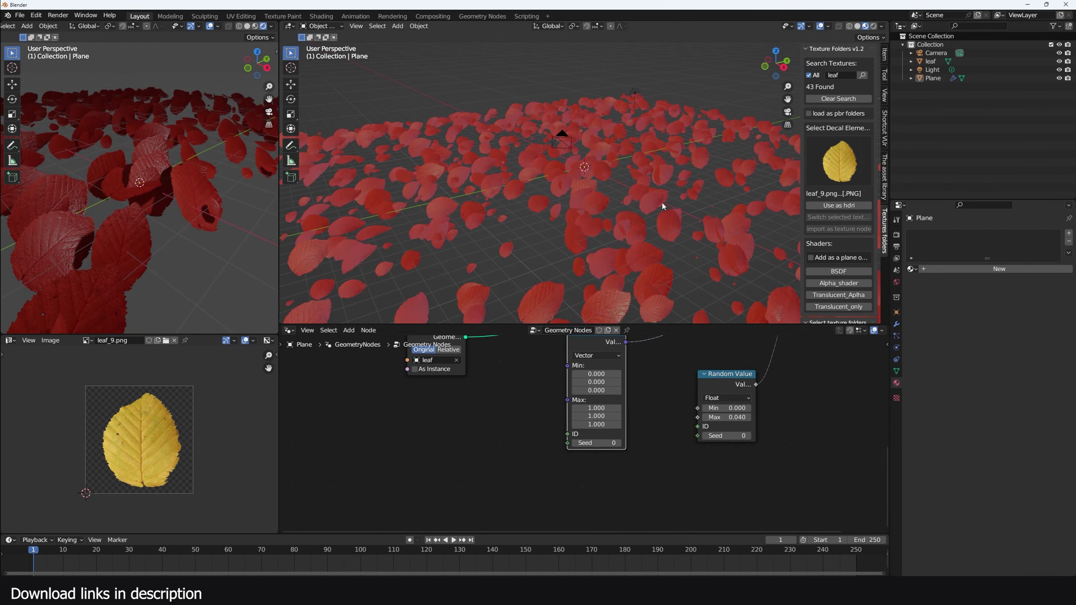
pyautogui.moveTo(662, 203); pyautogui.dragTo(666, 196, button='middle')
pyautogui.scroll(6, 605, 407)
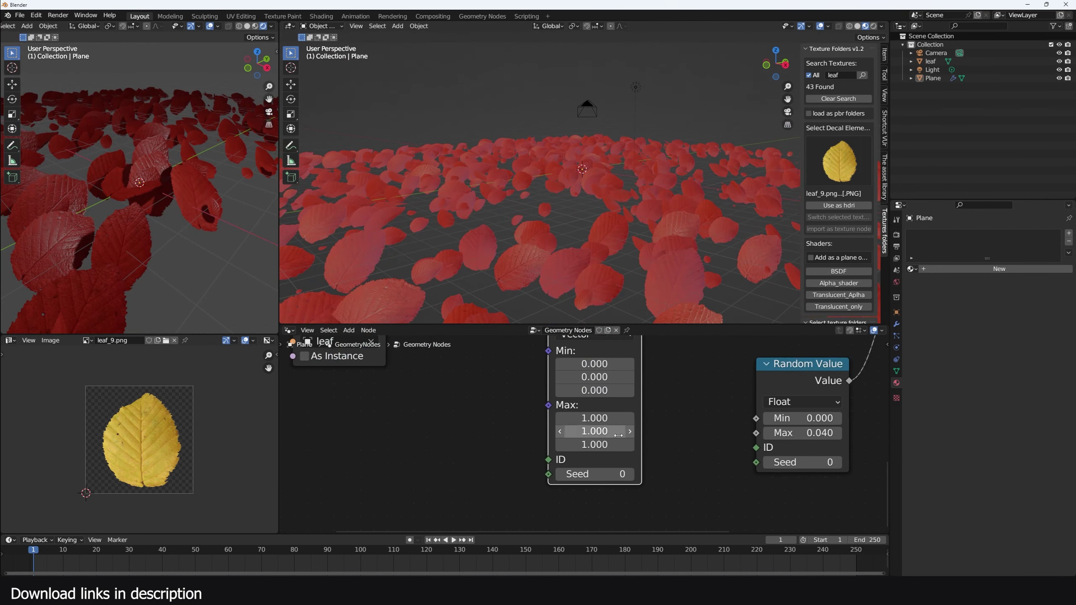
pyautogui.moveTo(618, 435); pyautogui.dragTo(624, 450, button='middle')
pyautogui.moveTo(599, 458); pyautogui.dragTo(652, 458)
pyautogui.moveTo(600, 433); pyautogui.dragTo(589, 445)
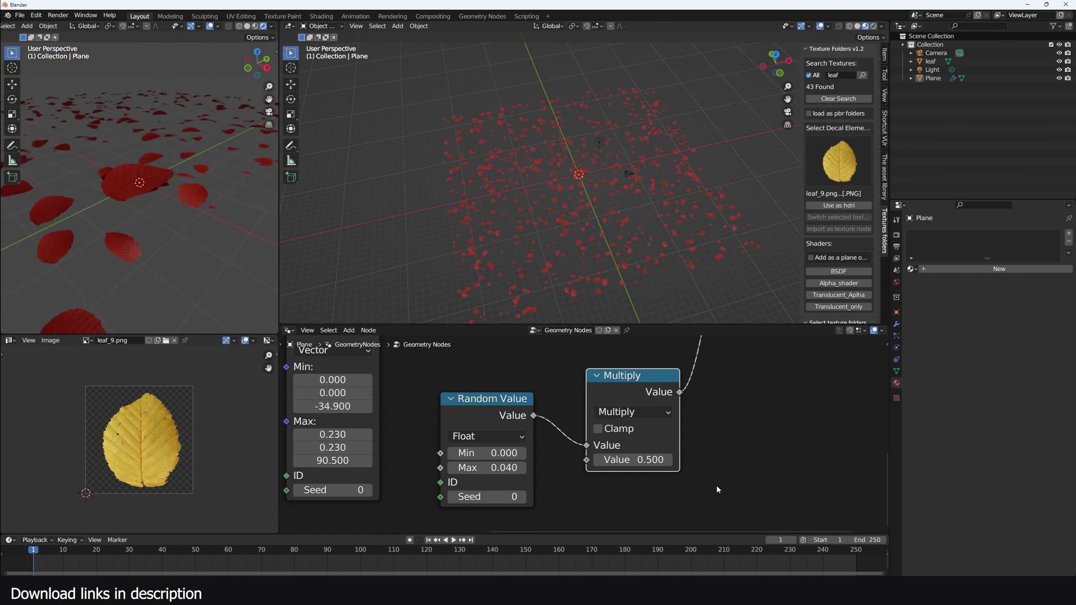
# - Insert a Multiply Math node after the float Random Value and set its value to 0.260
pyautogui.moveTo(633, 460); pyautogui.dragTo(599, 460)
pyautogui.scroll(3, 609, 302)
pyautogui.scroll(-9, 585, 430)
pyautogui.moveTo(533, 408); pyautogui.dragTo(594, 489, button='middle')
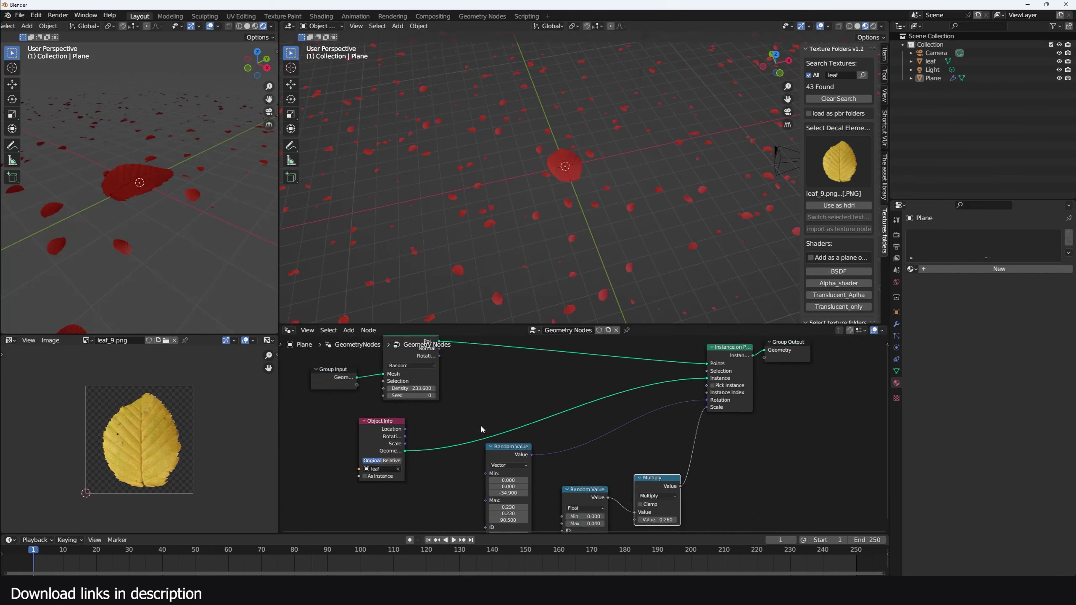
# - Raise the Distribute Points on Faces density to 646.200
pyautogui.moveTo(499, 428); pyautogui.dragTo(569, 473, button='middle')
pyautogui.scroll(4, 569, 473)
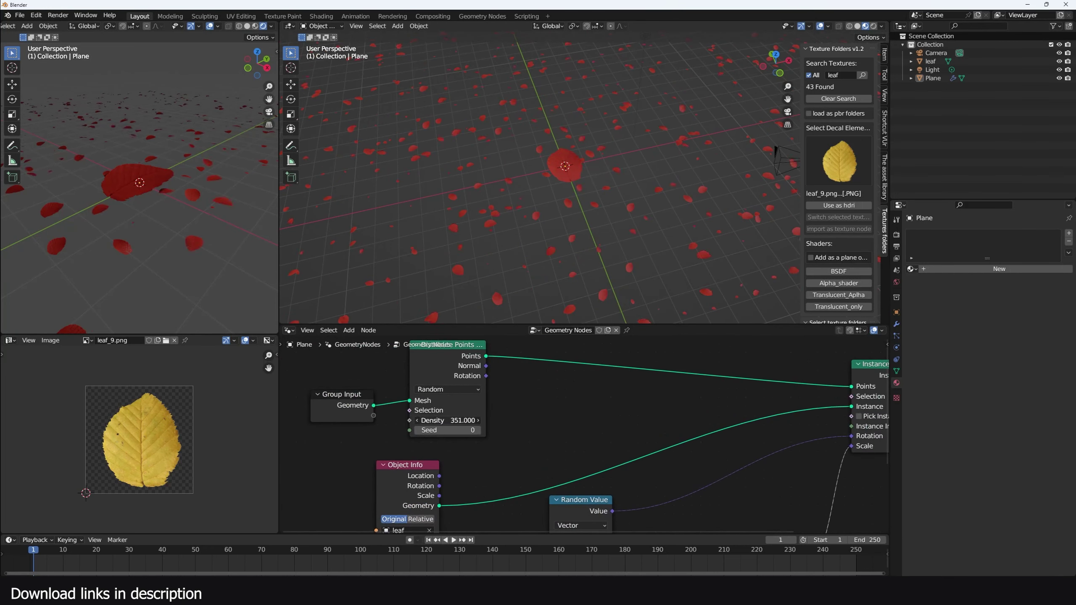
pyautogui.moveTo(447, 420)
pyautogui.mouseDown()
pyautogui.moveTo(476, 421)
pyautogui.moveTo(449, 421)
pyautogui.mouseUp()
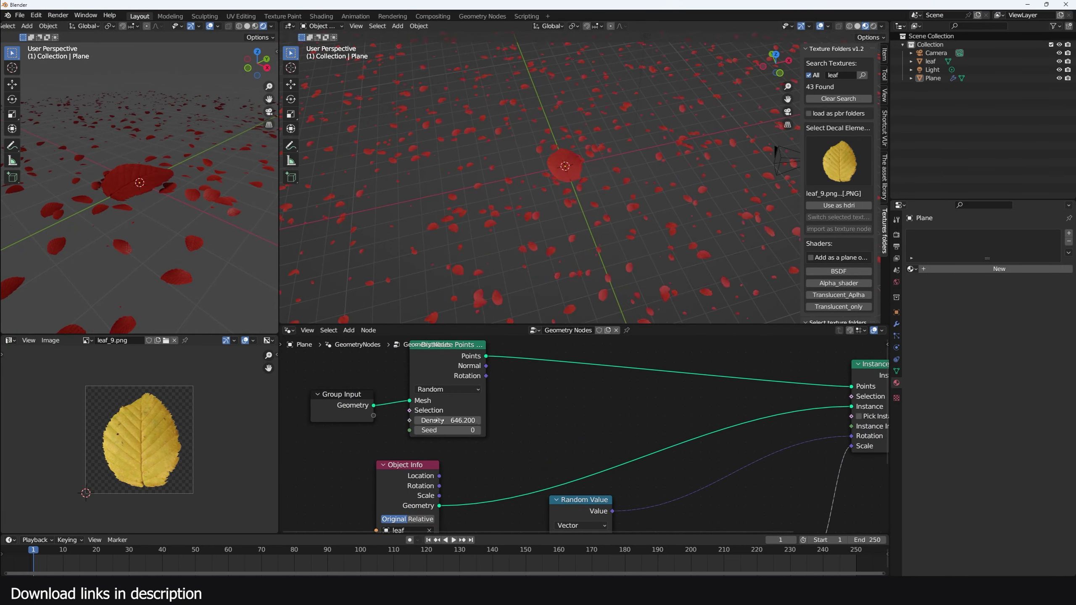
pyautogui.moveTo(576, 272); pyautogui.dragTo(562, 218, button='middle')
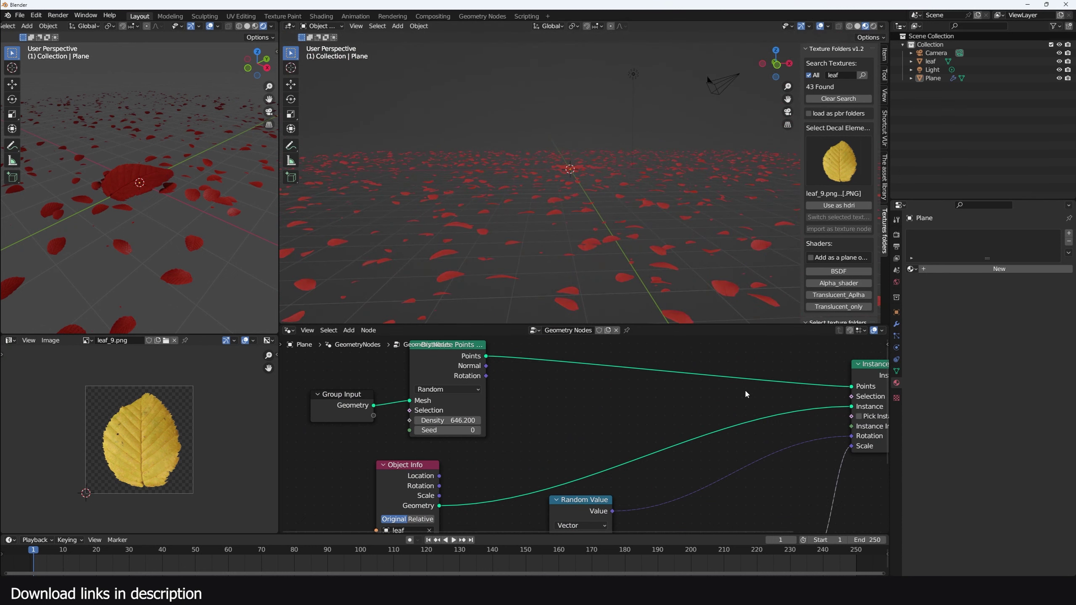
# - Add a Noise Texture node next to the Distribute Points on Faces node
pyautogui.moveTo(745, 391); pyautogui.dragTo(618, 422, button='middle')
pyautogui.hotkey('shift', 'a')
pyautogui.click(621, 403)
pyautogui.write('nois')
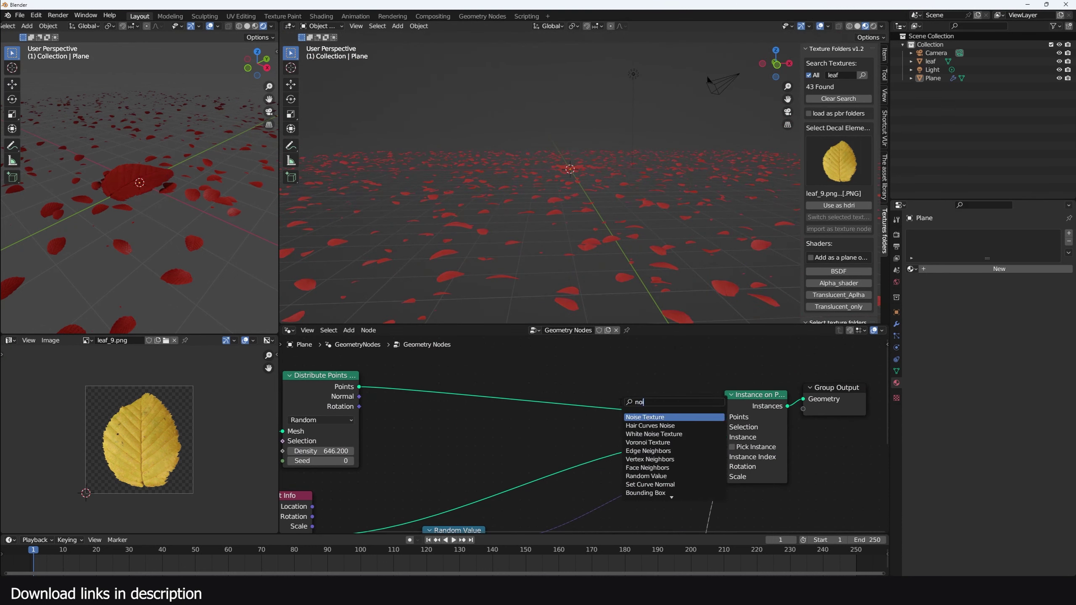
pyautogui.click(644, 416)
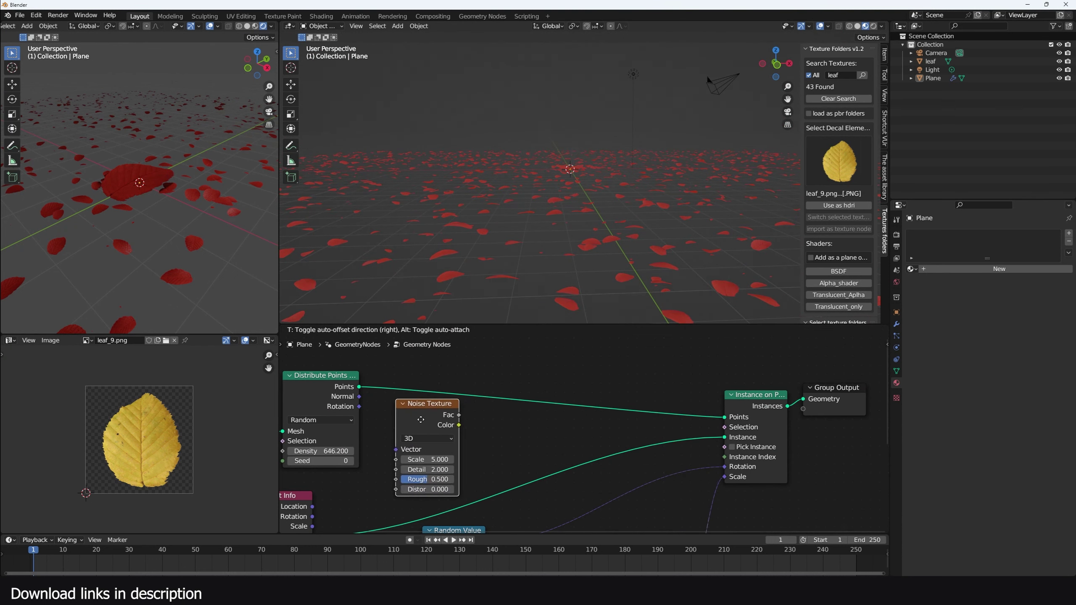
pyautogui.click(419, 423)
# - Add a Compare node set to Greater Than and connect the Noise Texture's Fac to its A input
pyautogui.hotkey('shift', 'a')
pyautogui.click(507, 408)
pyautogui.write('compa')
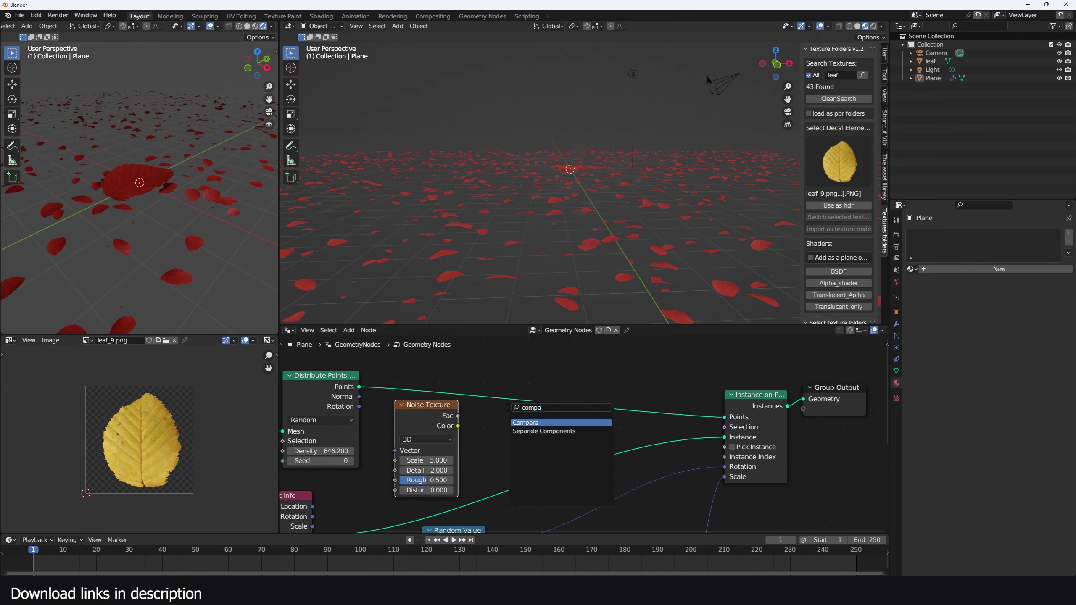
pyautogui.click(576, 423)
pyautogui.click(662, 356)
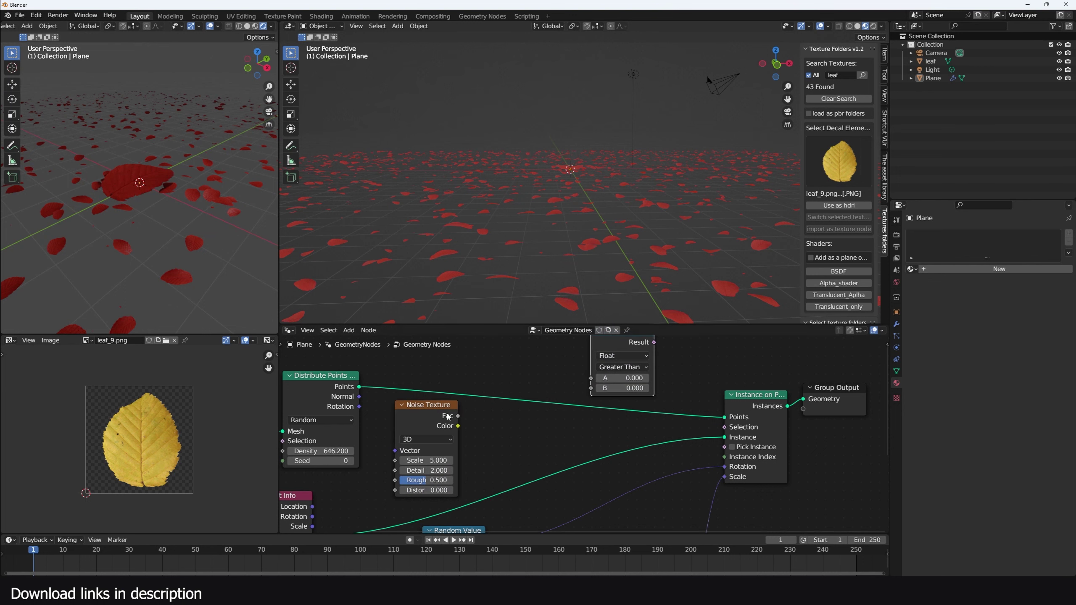
pyautogui.moveTo(449, 417)
pyautogui.mouseDown()
pyautogui.moveTo(596, 368)
pyautogui.moveTo(441, 423)
pyautogui.mouseUp()
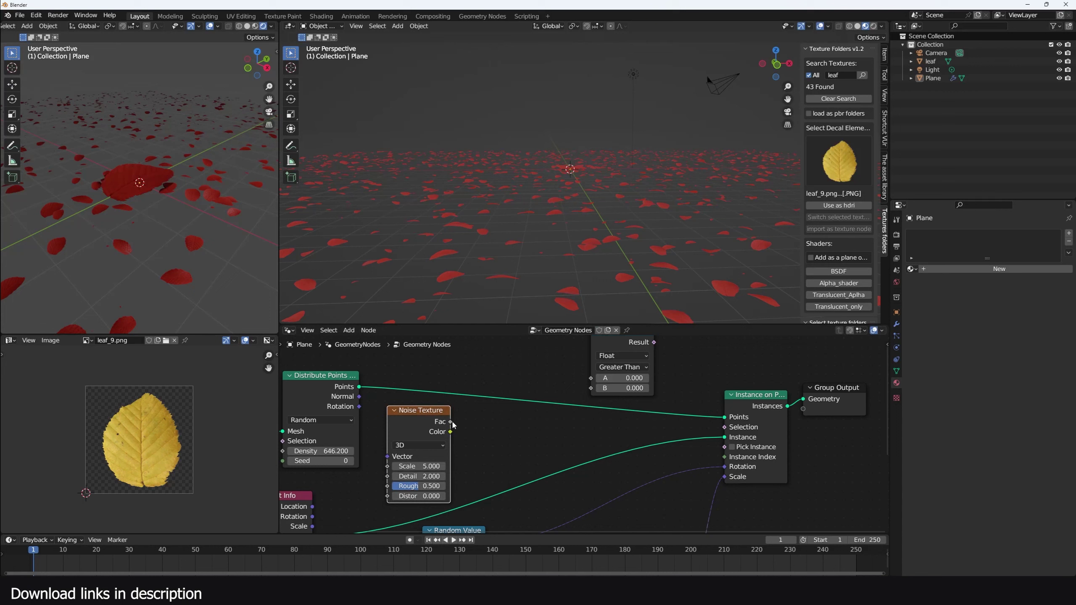
pyautogui.moveTo(614, 368); pyautogui.dragTo(586, 414, button='middle')
# - Preview the Compare result on the distributed points through a Viewer node and set the comparison's B to 0.440
pyautogui.keyDown('ctrl'); pyautogui.keyDown('shift'); pyautogui.click(608, 388); pyautogui.keyUp('shift'); pyautogui.keyUp('ctrl')
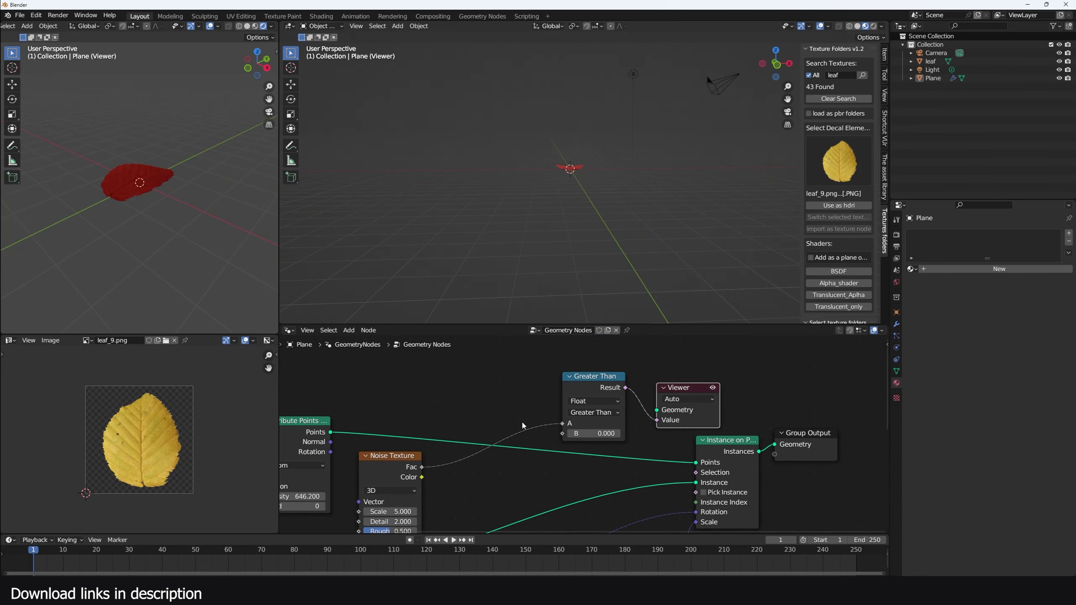
pyautogui.keyDown('ctrl'); pyautogui.keyDown('shift'); pyautogui.click(329, 442); pyautogui.keyUp('shift'); pyautogui.keyUp('ctrl')
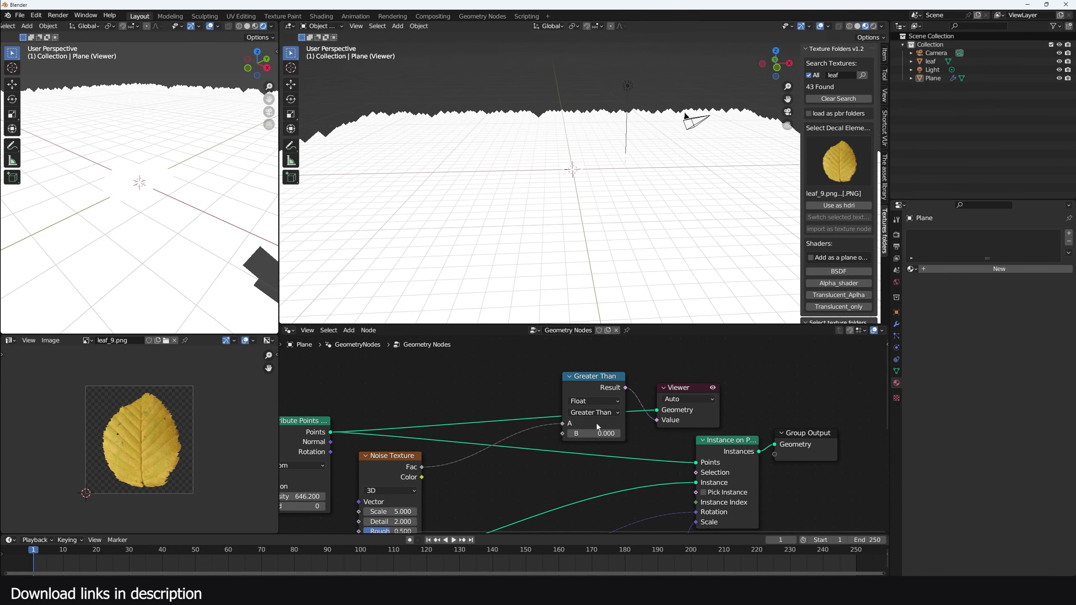
pyautogui.moveTo(597, 433)
pyautogui.mouseDown()
pyautogui.moveTo(618, 433)
pyautogui.moveTo(606, 433)
pyautogui.mouseUp()
pyautogui.scroll(-3, 551, 267)
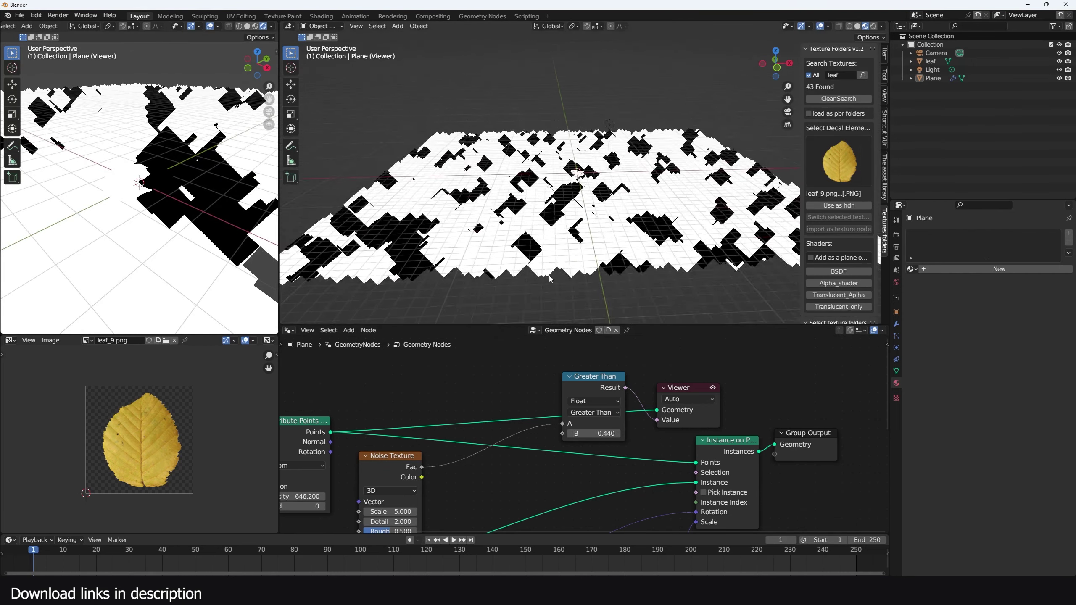
pyautogui.moveTo(550, 267); pyautogui.dragTo(537, 293, button='middle')
# - Insert a Color Ramp node between the Noise Texture and the Greater Than comparison
pyautogui.moveTo(468, 459); pyautogui.dragTo(536, 445, button='middle')
pyautogui.scroll(-3, 532, 445)
pyautogui.moveTo(500, 445); pyautogui.dragTo(422, 341)
pyautogui.moveTo(443, 376); pyautogui.dragTo(448, 399, button='middle')
pyautogui.hotkey('shift', 'a')
pyautogui.click(447, 398)
pyautogui.write('ramp')
pyautogui.press('Return')
pyautogui.click(489, 360)
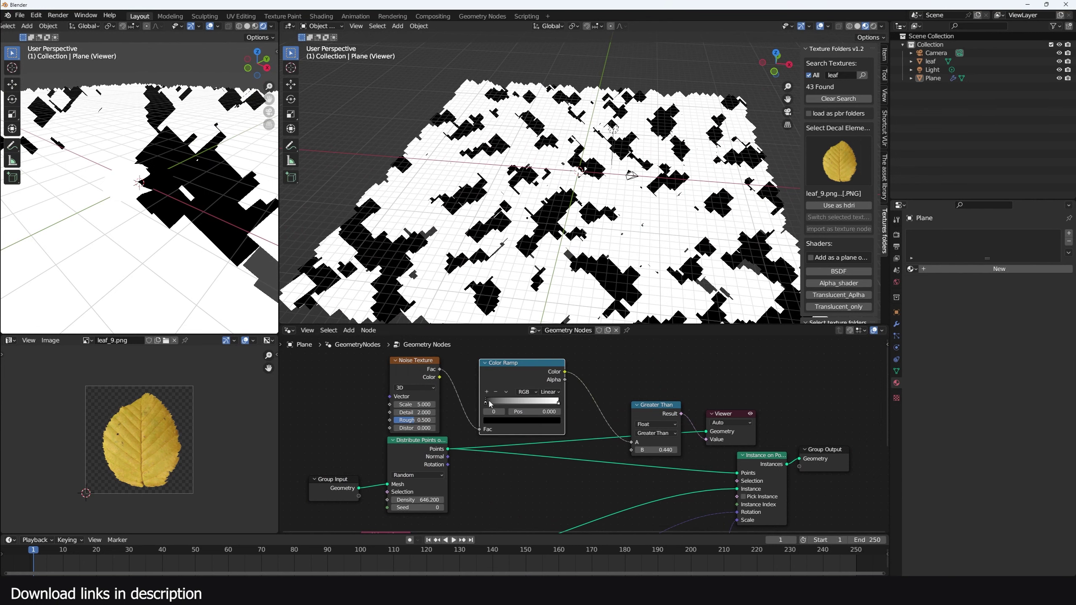
# - Move the Color Ramp's black stop inward and set the Noise Texture's scale to 7.500
pyautogui.moveTo(488, 402); pyautogui.dragTo(504, 403)
pyautogui.moveTo(417, 404)
pyautogui.mouseDown()
pyautogui.moveTo(437, 404)
pyautogui.moveTo(413, 404)
pyautogui.mouseUp()
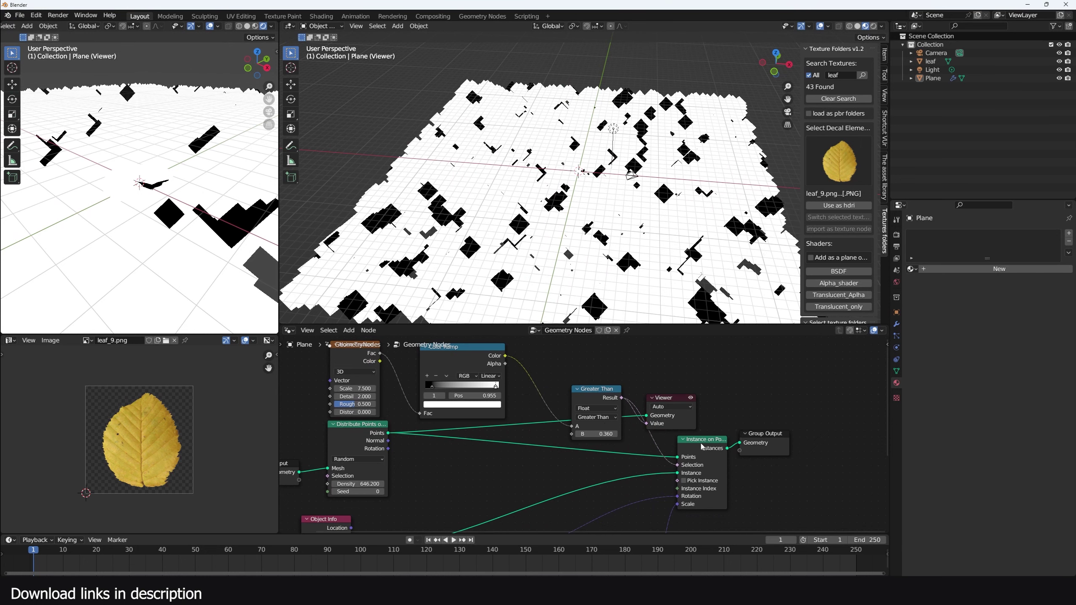
# - Add a second mesh plane and scale it up until it extends beyond the whole field of scattered leaves
pyautogui.hotkey('shift', 'a')
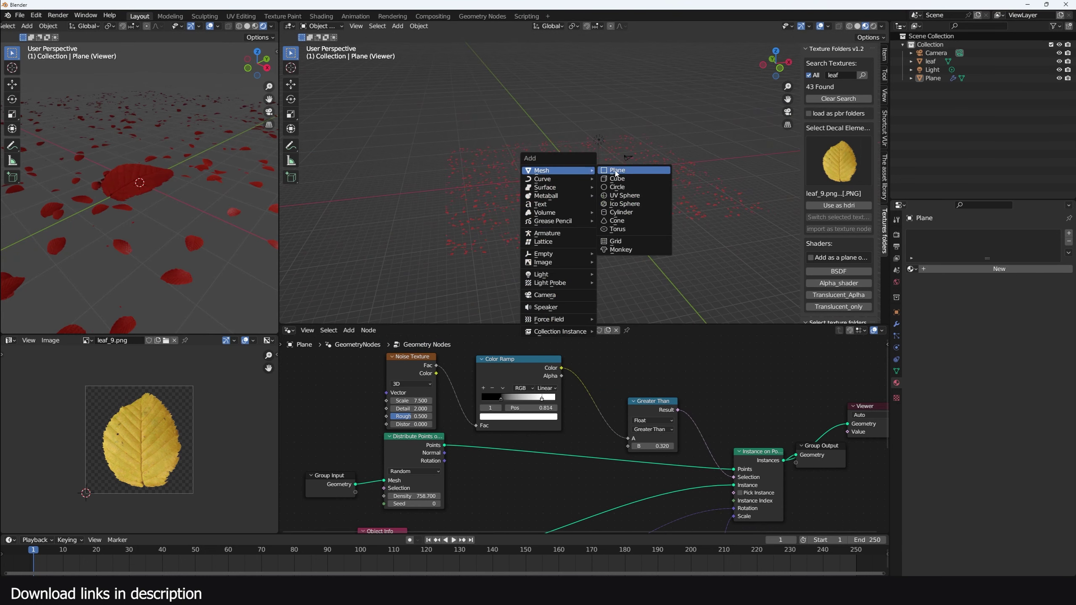
pyautogui.click(604, 178)
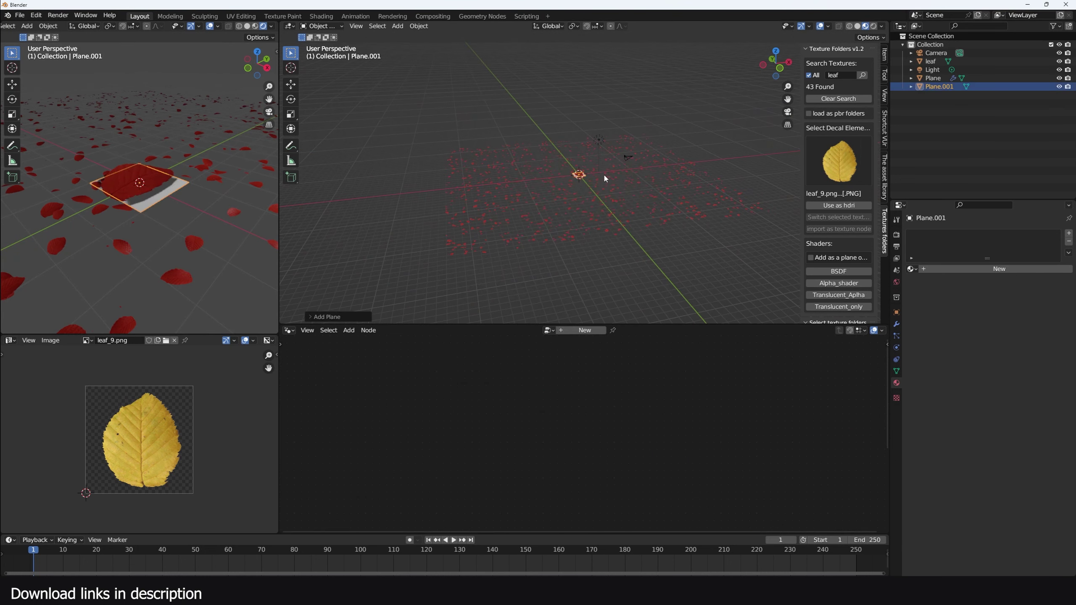
pyautogui.press('s')
pyautogui.click(340, 217)
pyautogui.press('s')
pyautogui.click(685, 247)
# - Search the asset library's materials for "concrete" and apply the concrete_dark material to the large ground plane
pyautogui.click(884, 177)
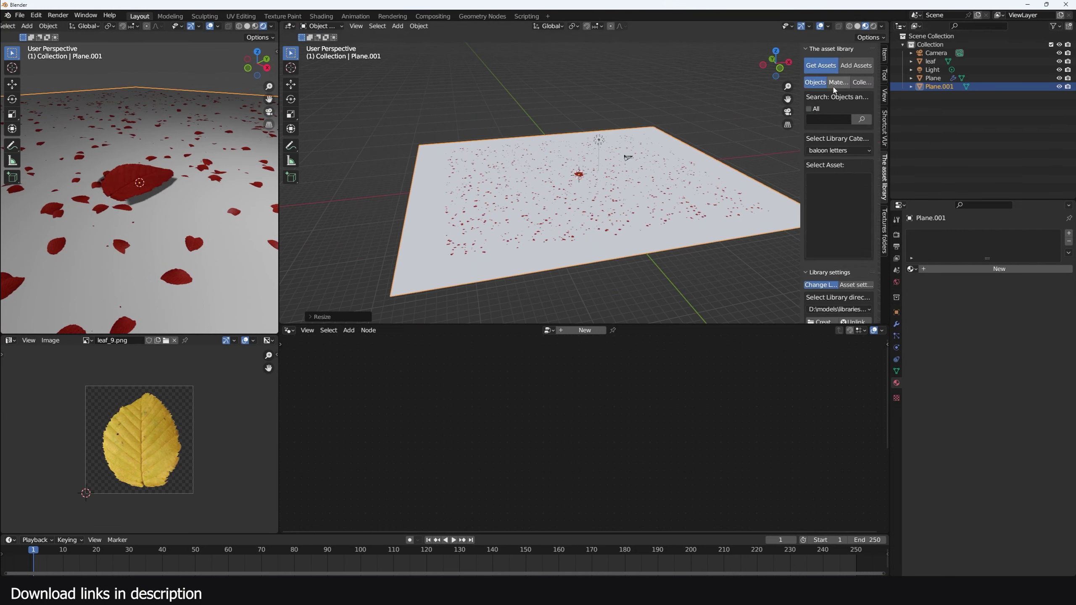
pyautogui.click(835, 84)
pyautogui.write('concrete')
pyautogui.press('Return')
pyautogui.click(839, 197)
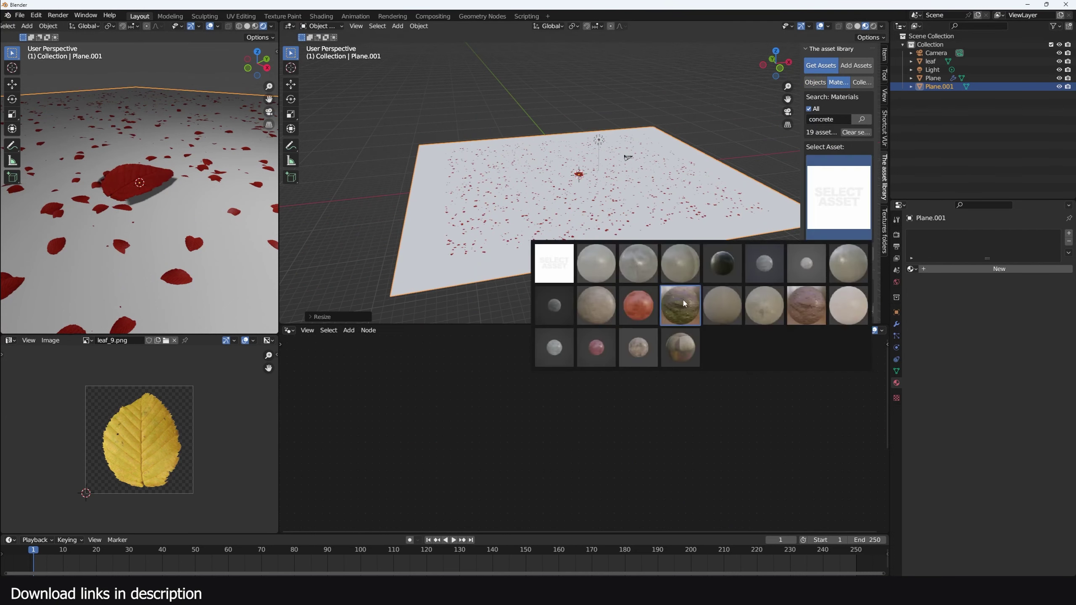
pyautogui.click(710, 273)
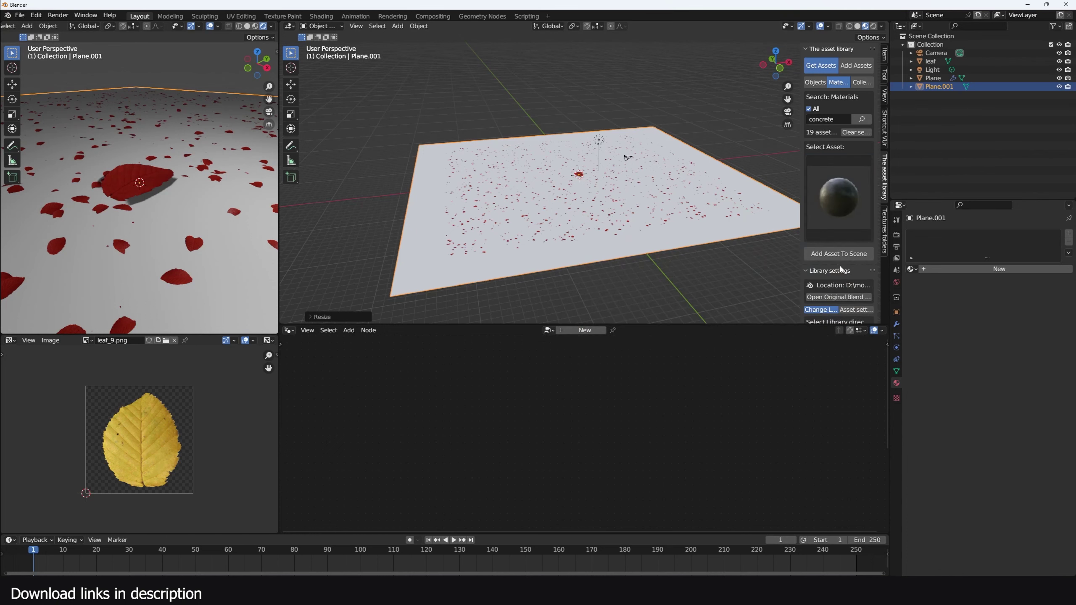
pyautogui.moveTo(631, 235); pyautogui.dragTo(806, 242, button='middle')
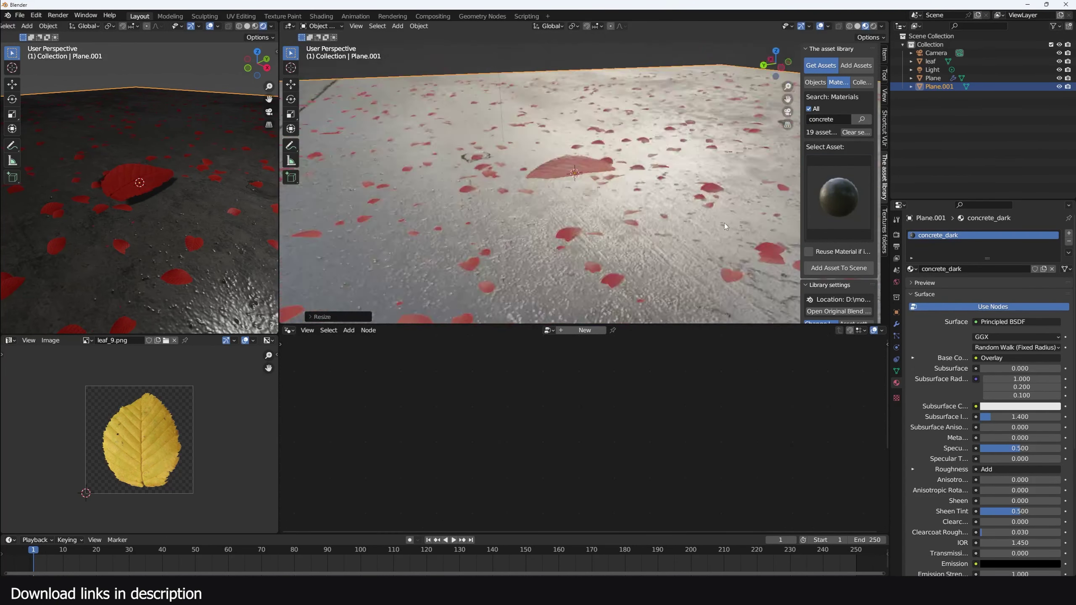
pyautogui.scroll(-3, 584, 198)
pyautogui.scroll(3, 526, 181)
# - Enable Ambient Occlusion in the scene's Eevee render settings
pyautogui.click(897, 235)
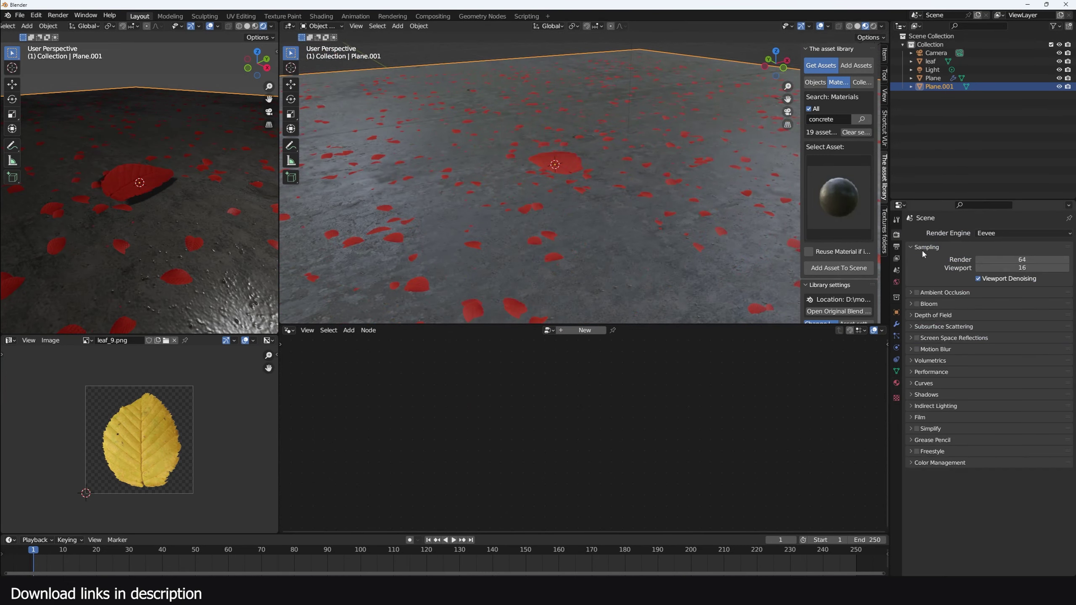
pyautogui.click(917, 292)
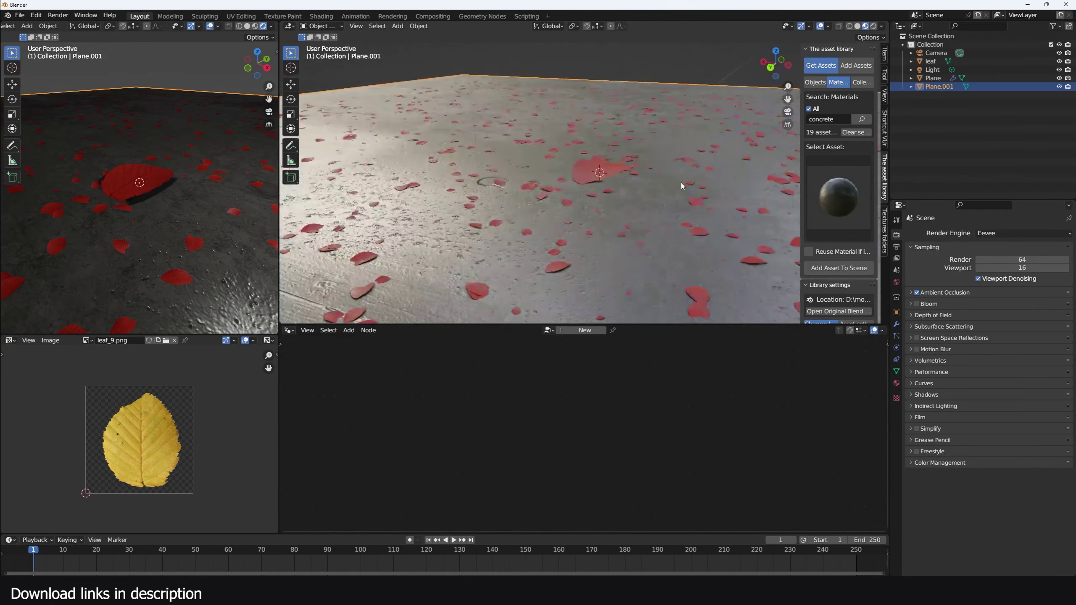
pyautogui.moveTo(681, 183); pyautogui.dragTo(614, 184, button='middle')
pyautogui.scroll(-3, 610, 181)
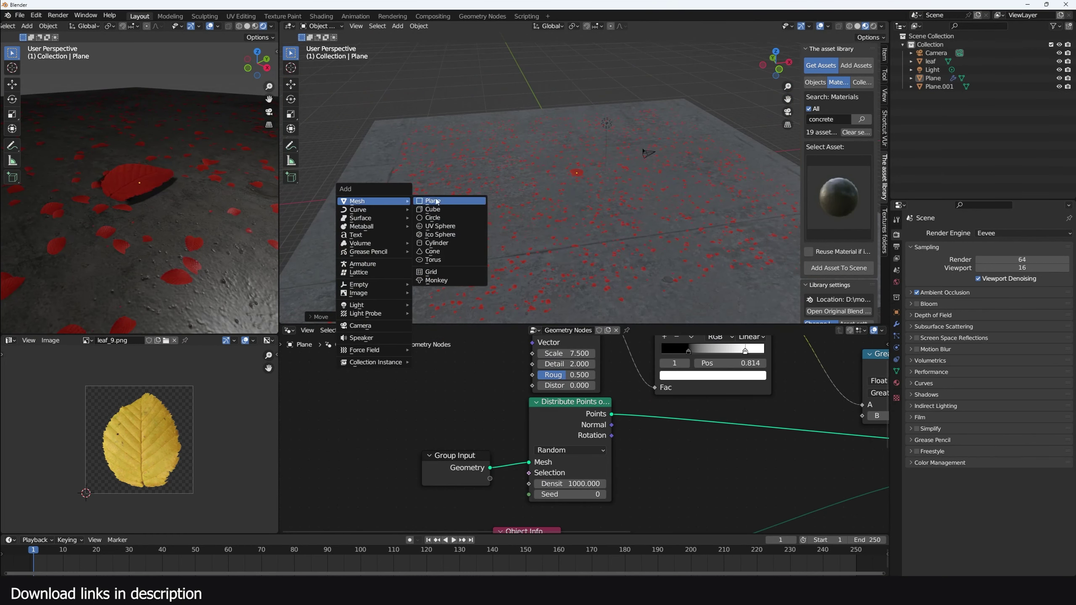
# - Add an ico sphere near the edge of the leaf field and scale it up slightly
pyautogui.click(442, 235)
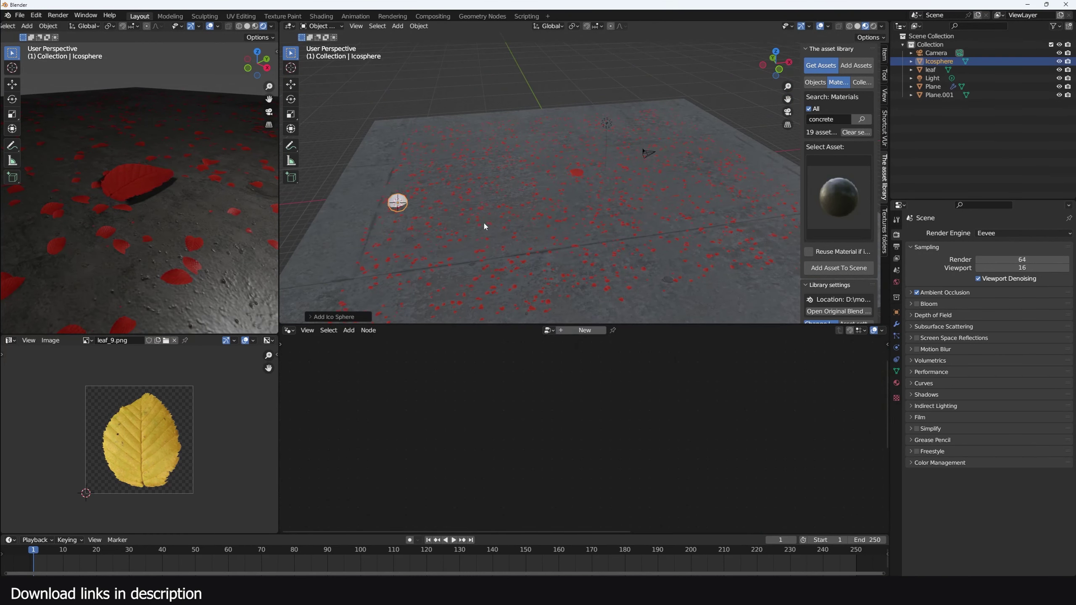
pyautogui.press('s')
pyautogui.click(425, 268)
# - Turn on auto keying and insert a keyframe for the ico sphere at frame 1, viewed from above
pyautogui.click(412, 541)
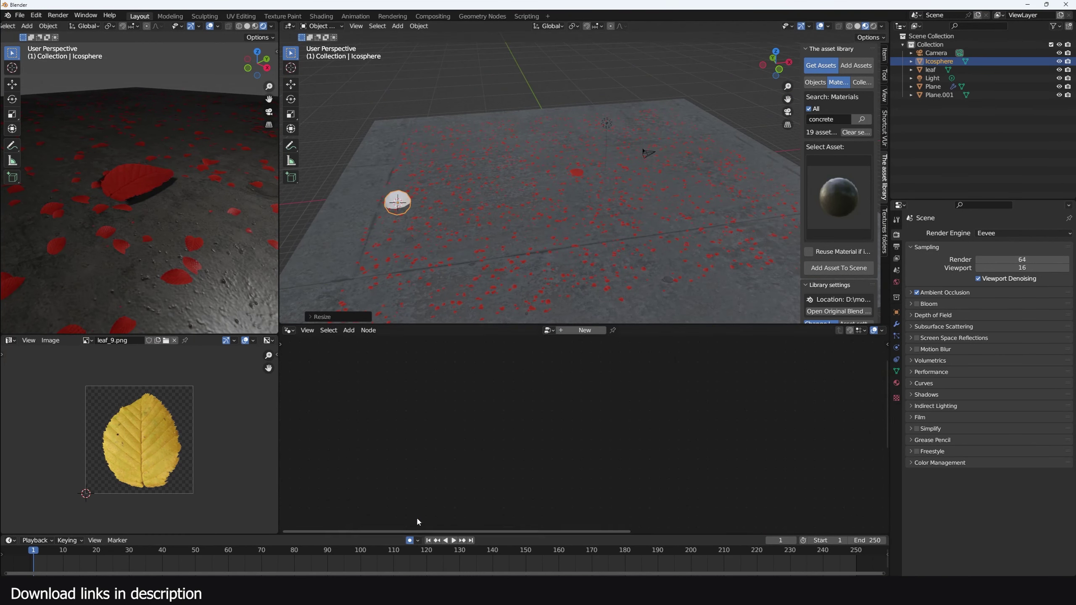
pyautogui.press('i')
pyautogui.press('KP_7')
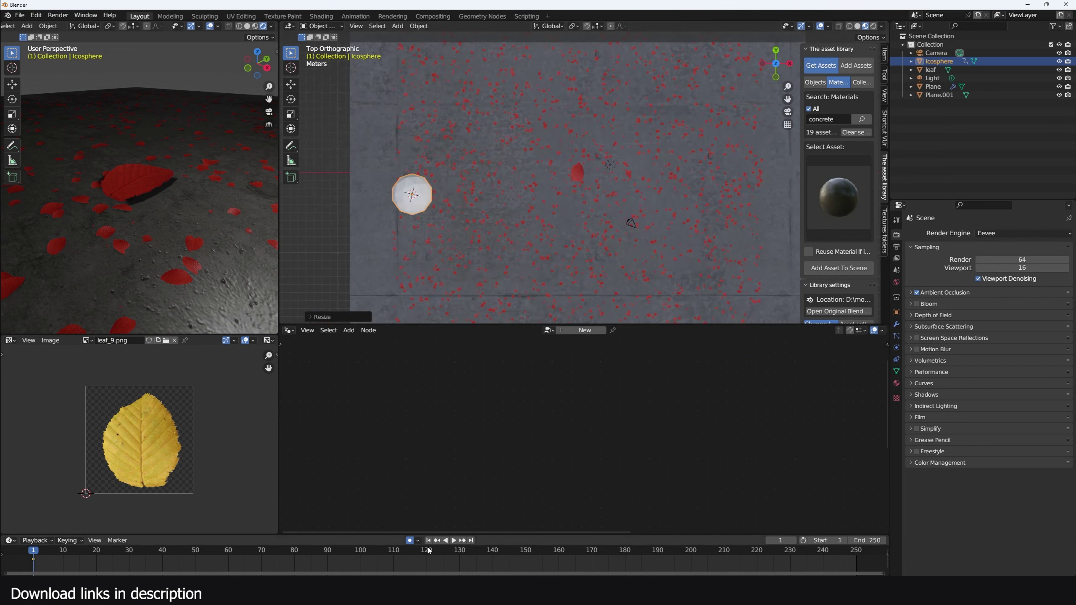
pyautogui.scroll(-3, 579, 237)
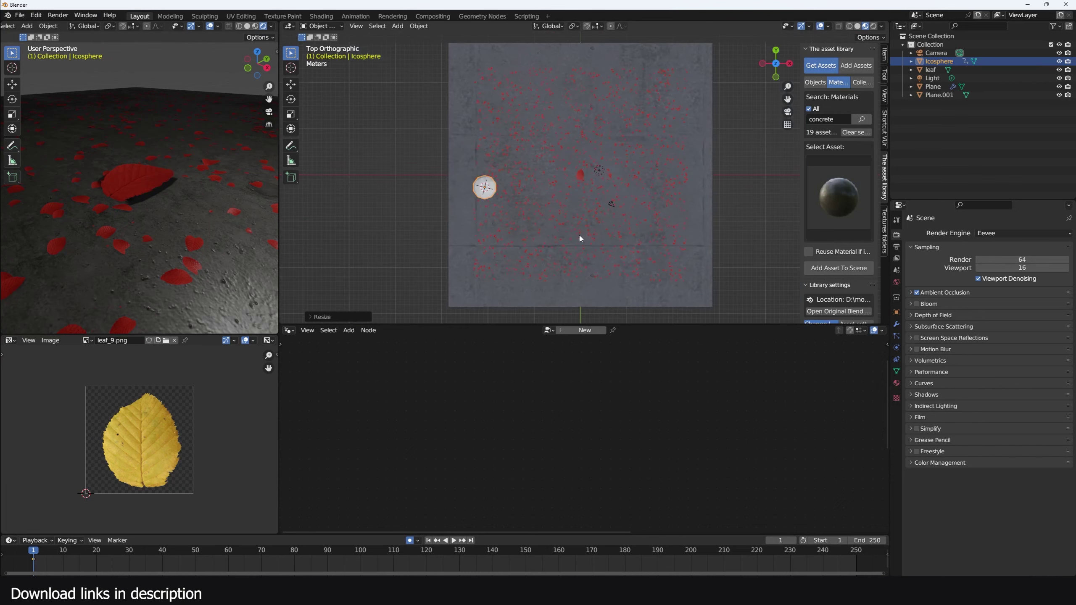
# - Animate the ico sphere across the leaf field by moving it to new positions at frames 50, 98, 177 and 217
pyautogui.press('g')
pyautogui.click(670, 321)
pyautogui.click(196, 550)
pyautogui.press('g')
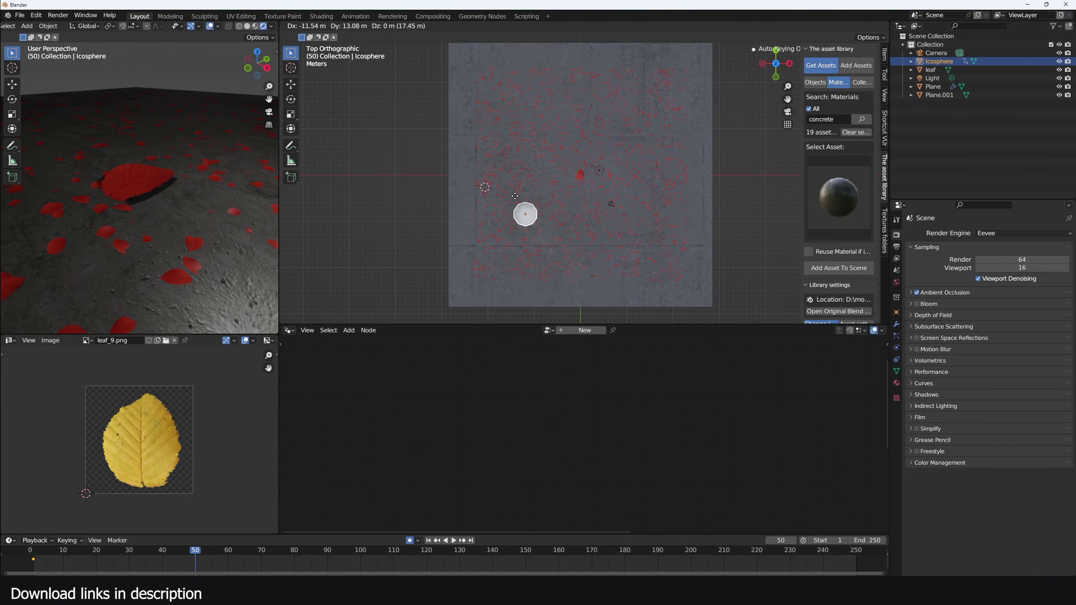
pyautogui.click(523, 199)
pyautogui.click(353, 552)
pyautogui.press('g')
pyautogui.click(666, 205)
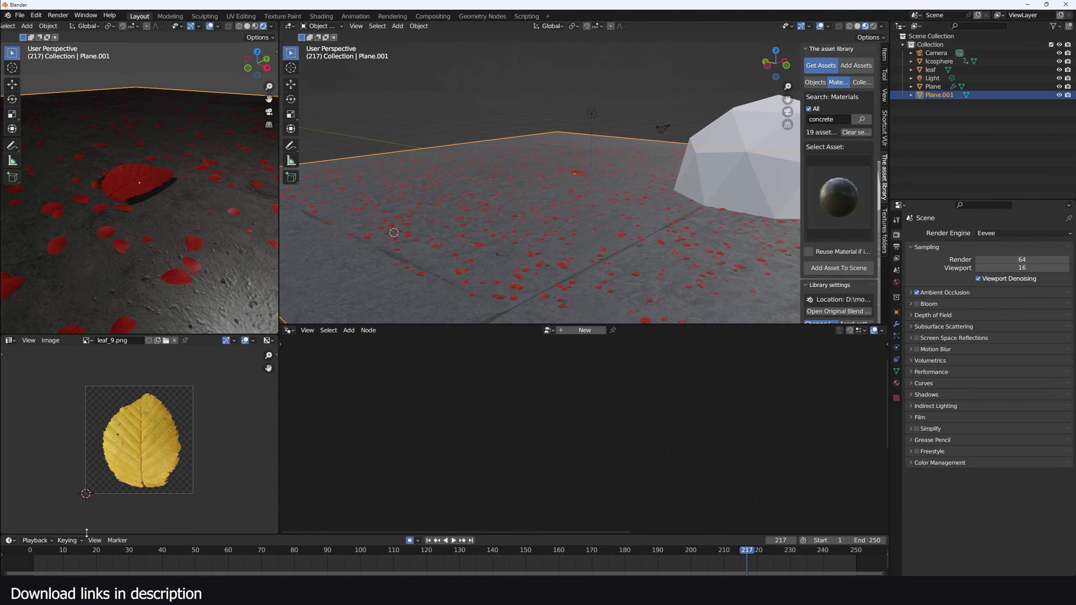
# - Play back the ico sphere's animation from frame 1 to check its path over the ground
pyautogui.click(33, 556)
pyautogui.press('space')
pyautogui.scroll(-5, 538, 260)
pyautogui.moveTo(538, 261); pyautogui.dragTo(535, 268, button='middle')
pyautogui.scroll(6, 531, 268)
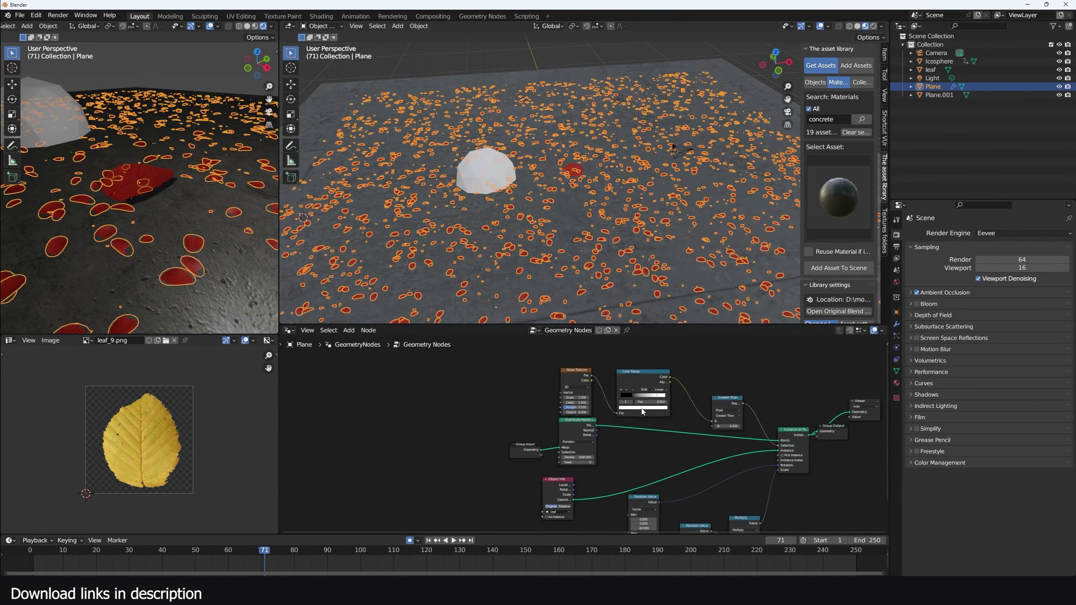
# - Spread out the leaf scatter's node tree, moving the Noise Texture chain and the instancing and output nodes away from Distribute Points on Faces
pyautogui.scroll(-2, 606, 439)
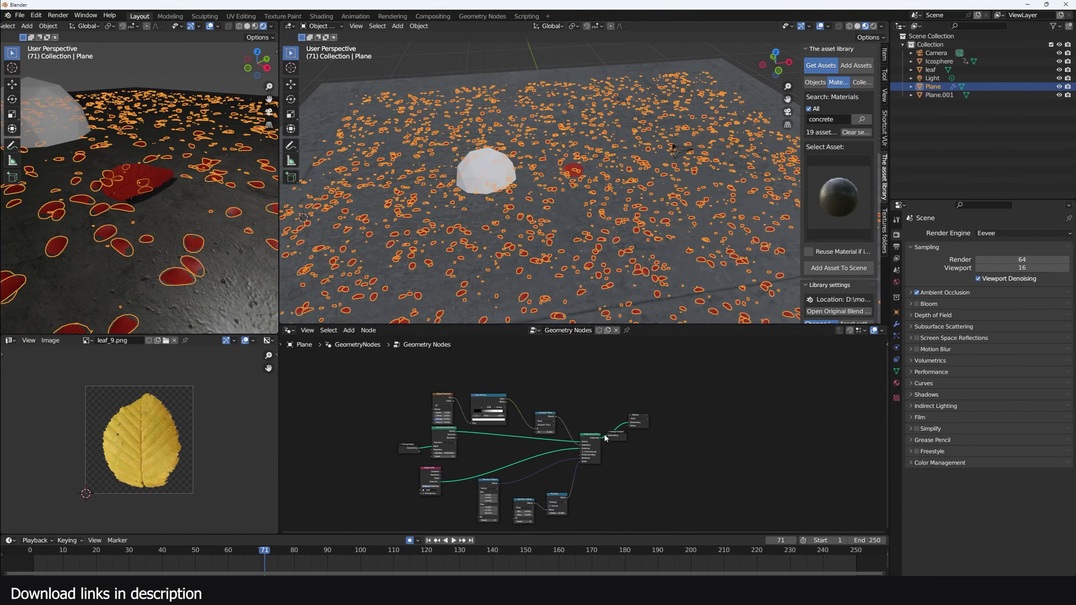
pyautogui.moveTo(689, 408); pyautogui.dragTo(843, 423)
pyautogui.moveTo(570, 382); pyautogui.dragTo(444, 417)
pyautogui.moveTo(553, 418); pyautogui.dragTo(779, 509)
pyautogui.scroll(4, 771, 468)
pyautogui.moveTo(862, 401); pyautogui.dragTo(827, 399)
pyautogui.moveTo(417, 423); pyautogui.dragTo(447, 415, button='middle')
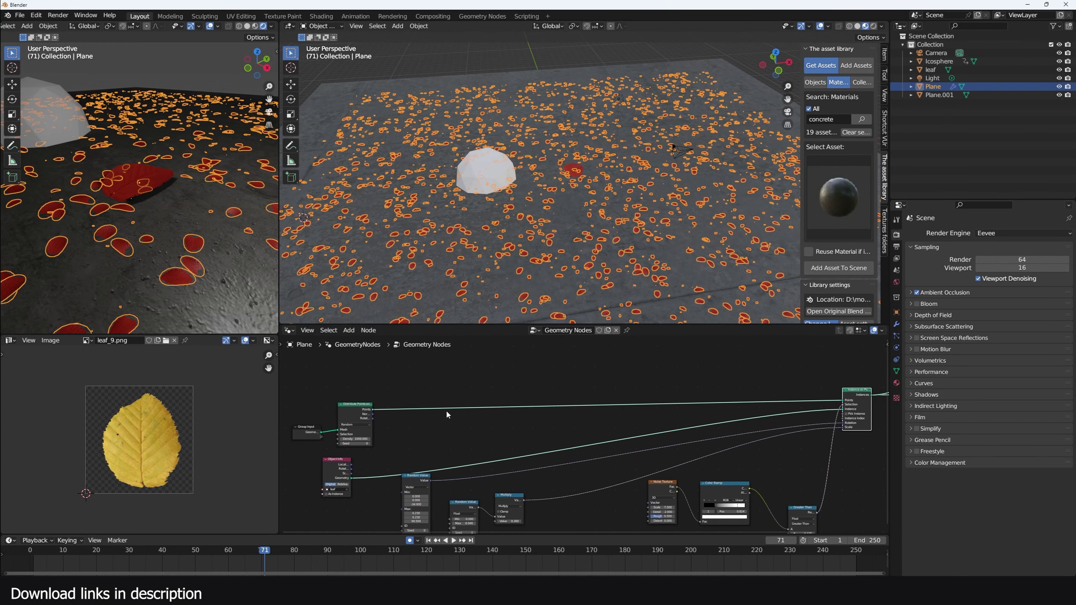
pyautogui.scroll(4, 674, 431)
pyautogui.hotkey('shift', 'a')
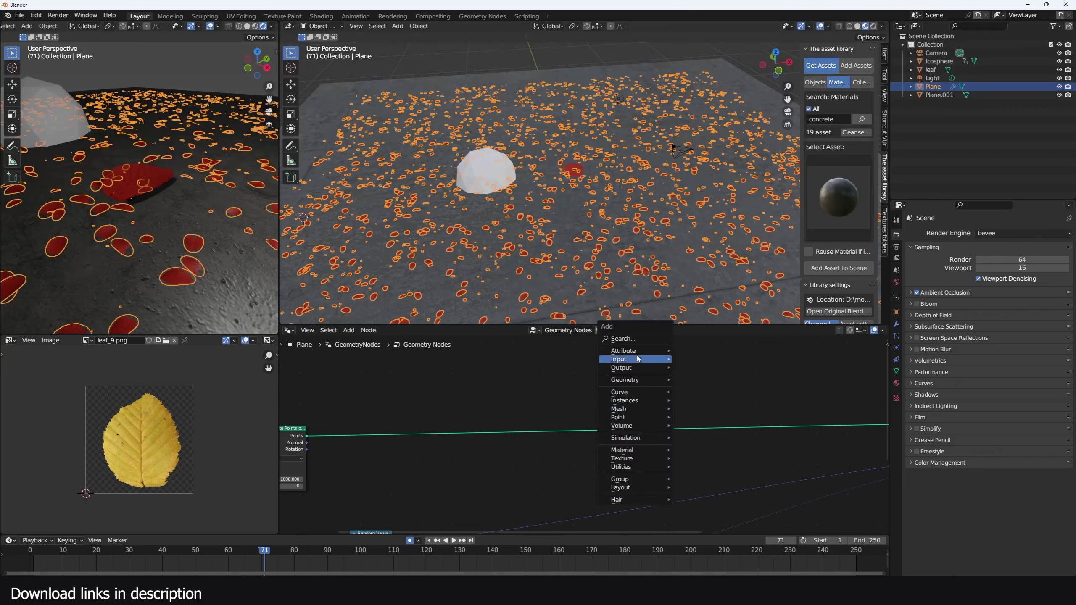
pyautogui.press('Escape')
pyautogui.scroll(-3, 635, 434)
pyautogui.scroll(3, 653, 434)
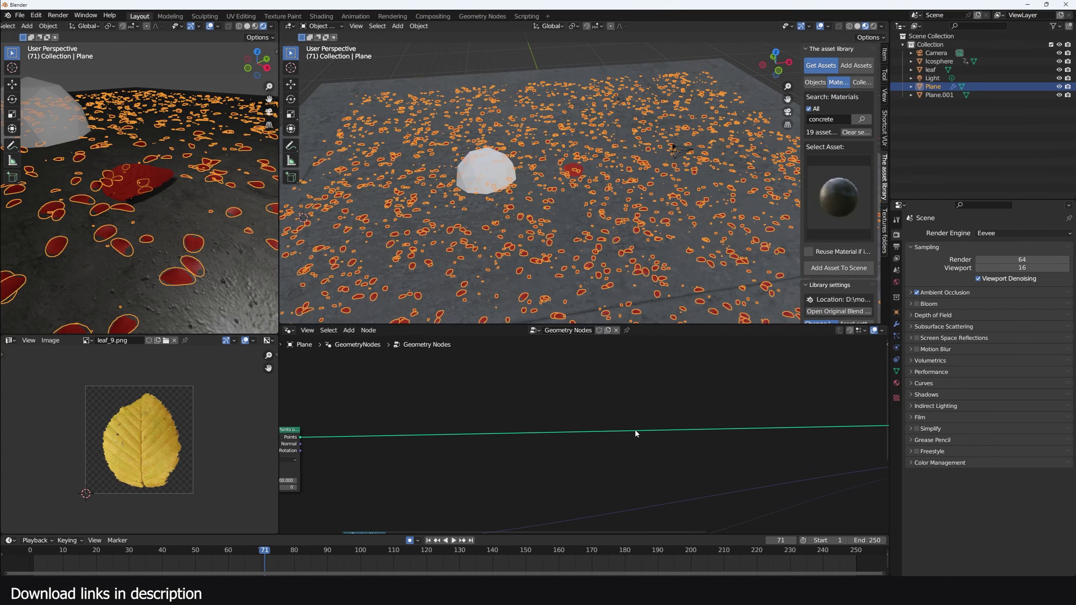
# - Insert a Set Position node on the link between Distribute Points on Faces and Instance on Points
pyautogui.scroll(-2, 637, 433)
pyautogui.hotkey('shift', 'a')
pyautogui.write('sset')
pyautogui.press('Down')
pyautogui.press('Down')
pyautogui.press('Return')
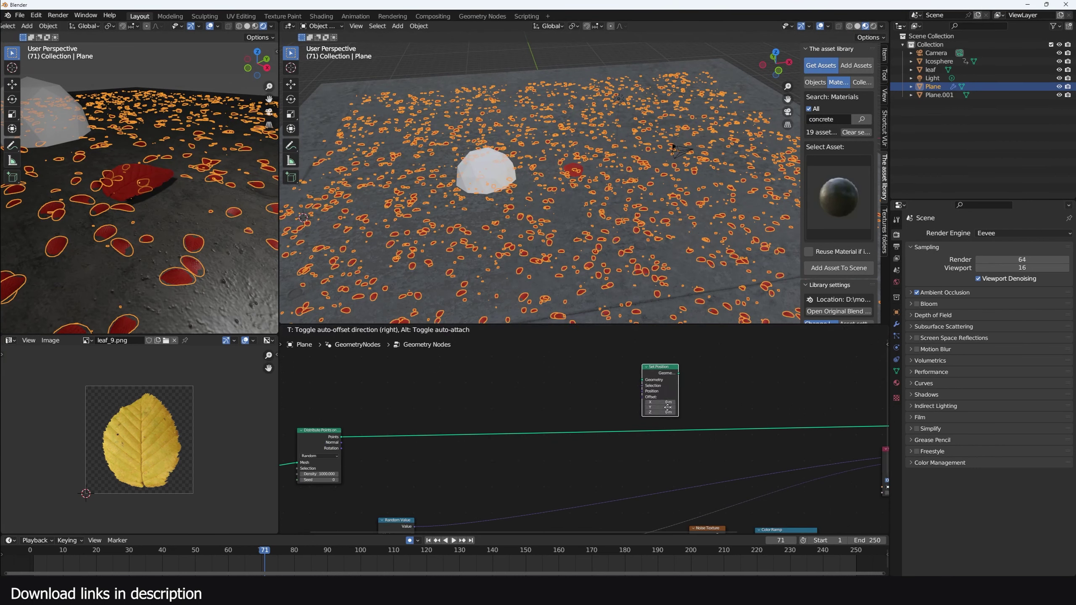
pyautogui.click(649, 402)
pyautogui.scroll(1, 733, 434)
pyautogui.moveTo(736, 432)
pyautogui.mouseDown()
pyautogui.moveTo(763, 432)
pyautogui.moveTo(724, 432)
pyautogui.moveTo(756, 427)
pyautogui.moveTo(735, 427)
pyautogui.mouseUp()
pyautogui.rightClick(745, 432)
pyautogui.rightClick(744, 427)
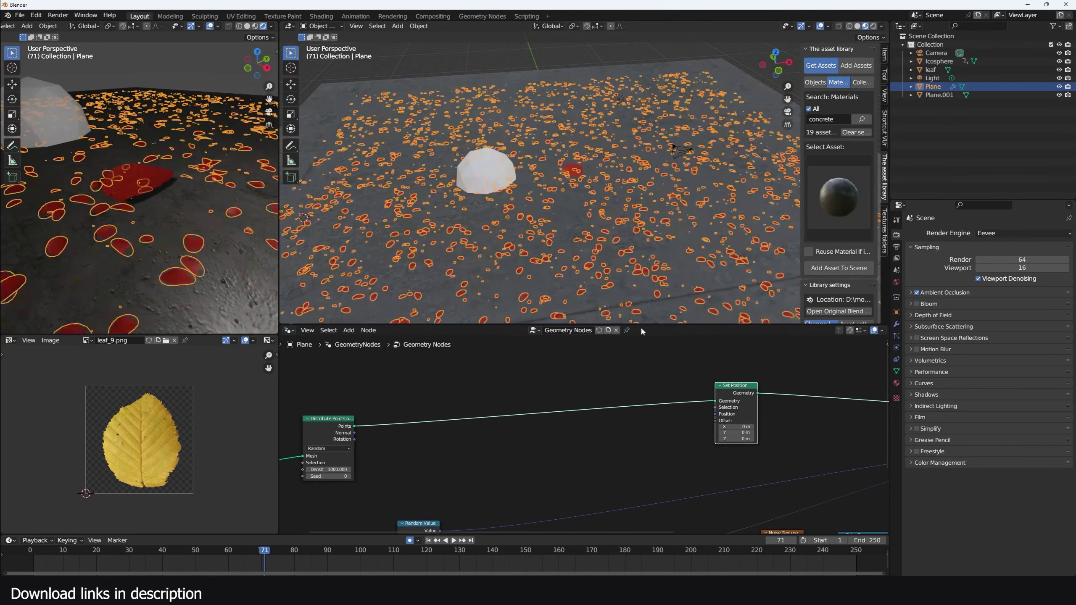
# - Bring the Icosphere in as an Object Info node, feed its geometry into a new Geometry Proximity node, and preview Distance in the Viewer
pyautogui.scroll(2, 501, 151)
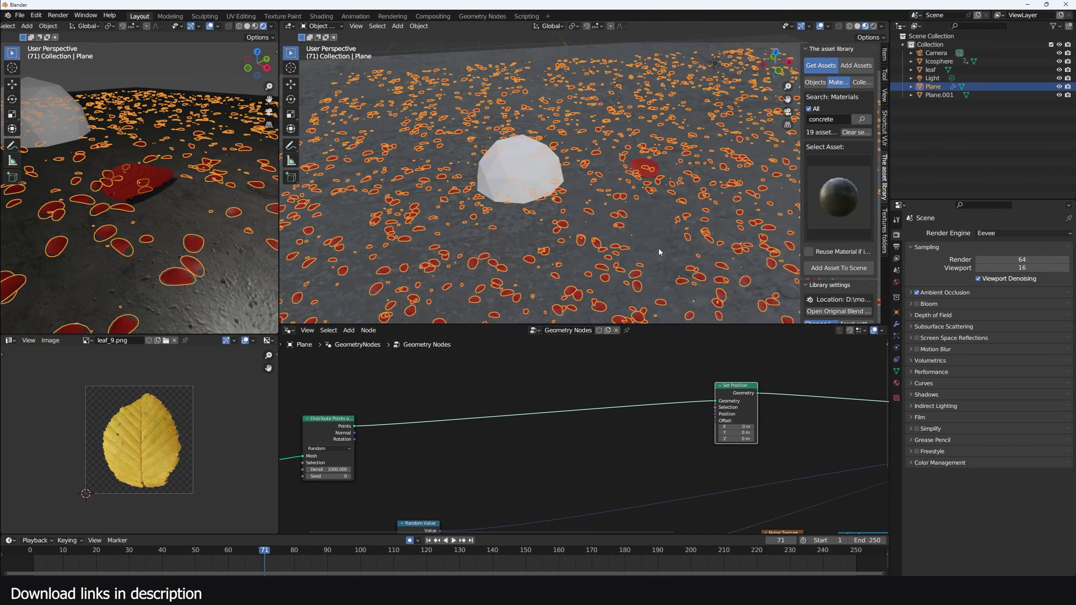
pyautogui.moveTo(938, 61); pyautogui.dragTo(458, 364)
pyautogui.scroll(1, 503, 393)
pyautogui.hotkey('shift', 'a')
pyautogui.write('pr')
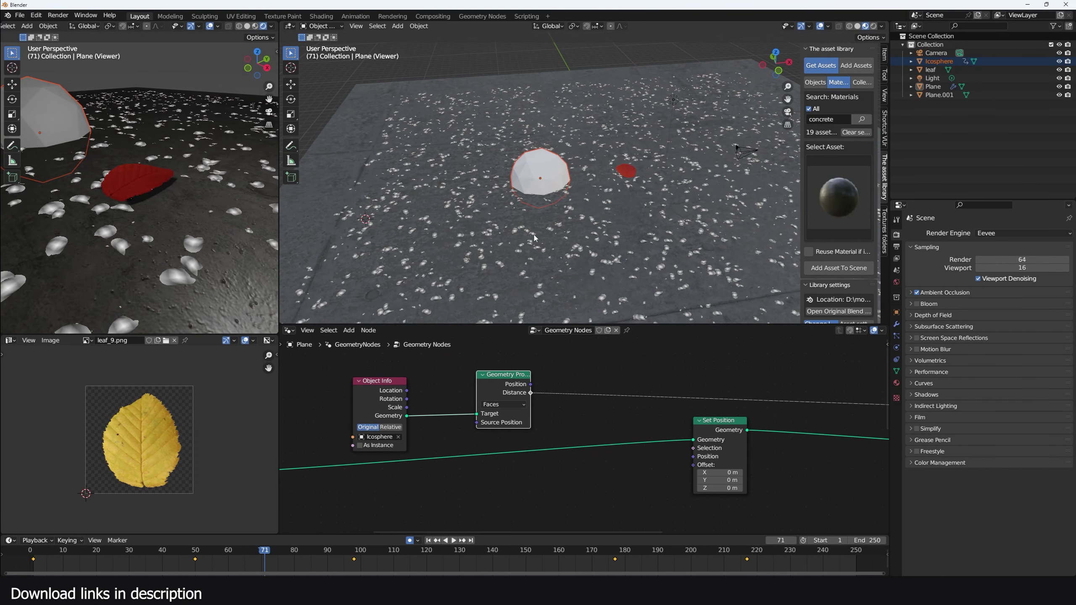
# - Set the Viewer node's domain to Instance
pyautogui.moveTo(667, 422); pyautogui.dragTo(545, 417, button='middle')
pyautogui.scroll(-2, 628, 426)
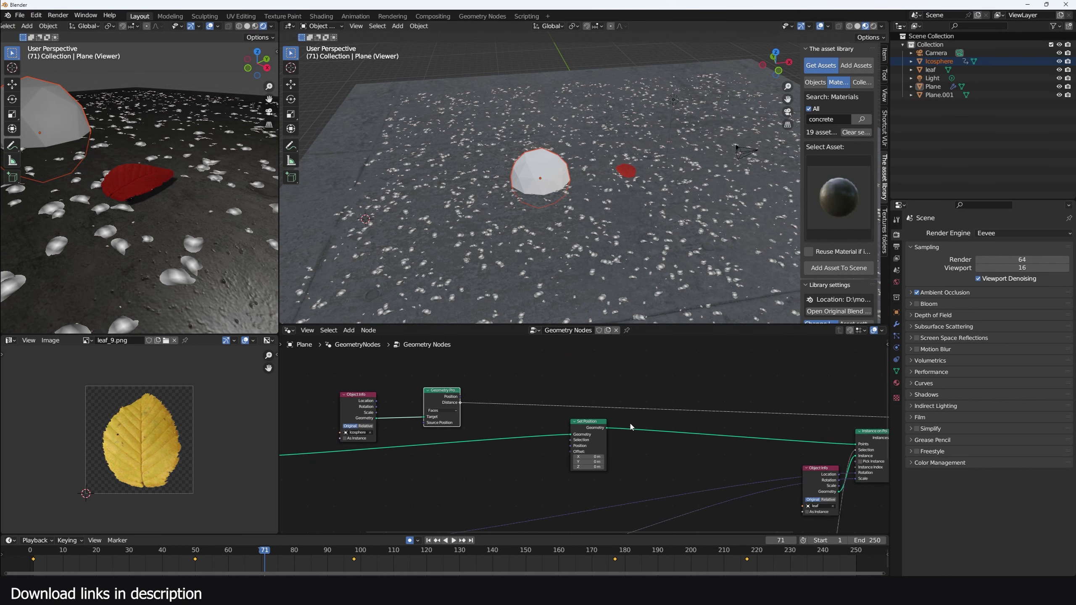
pyautogui.moveTo(677, 429); pyautogui.dragTo(509, 427, button='middle')
pyautogui.scroll(1, 700, 421)
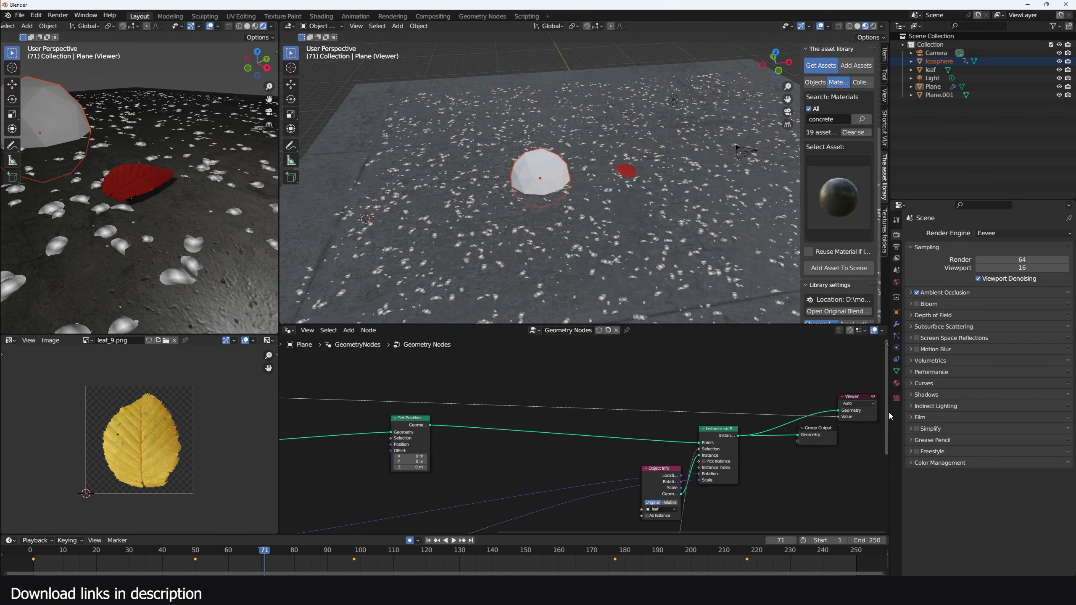
pyautogui.click(864, 403)
pyautogui.click(857, 416)
pyautogui.click(863, 405)
pyautogui.click(855, 446)
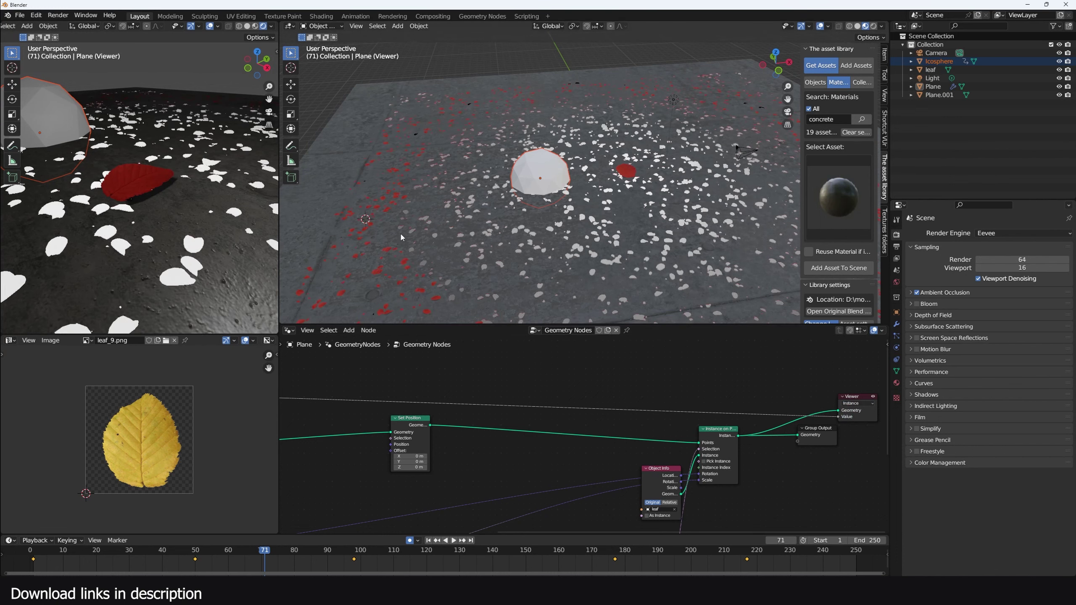
# - Play the animation to examine how the previewed distance shading on the leaves responds to the moving sphere
pyautogui.moveTo(401, 238); pyautogui.dragTo(585, 188, button='middle')
pyautogui.click(504, 231)
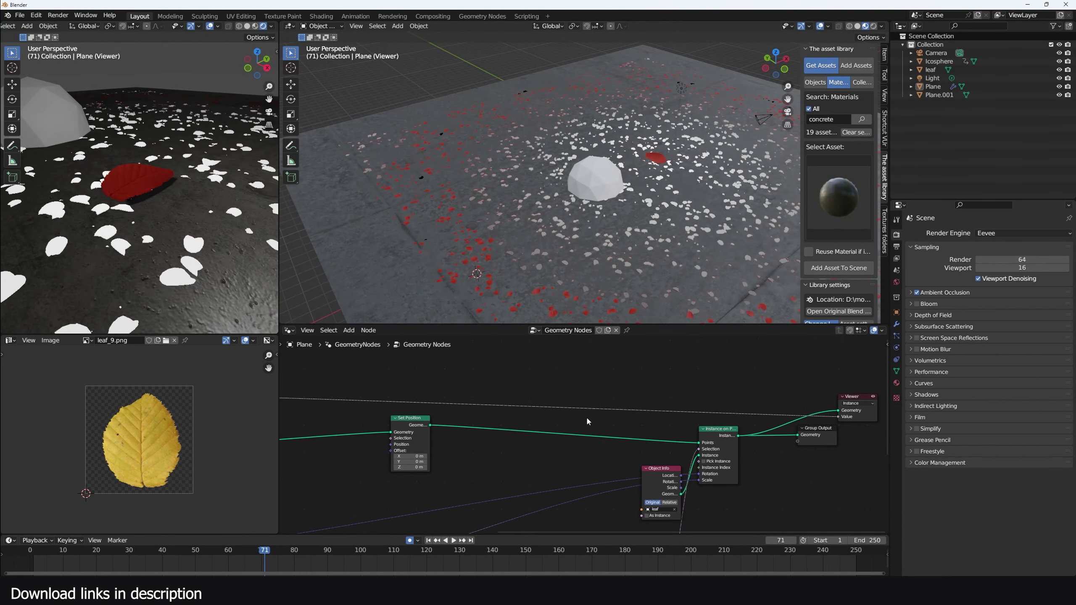
pyautogui.moveTo(588, 419); pyautogui.dragTo(704, 419, button='middle')
pyautogui.moveTo(398, 414); pyautogui.dragTo(598, 420, button='middle')
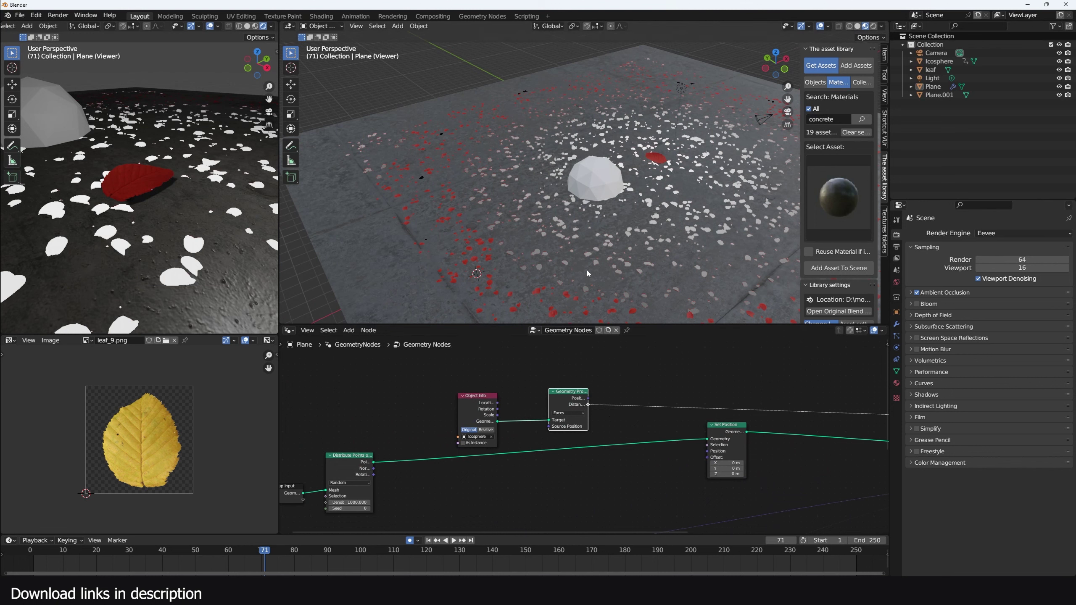
pyautogui.press('space')
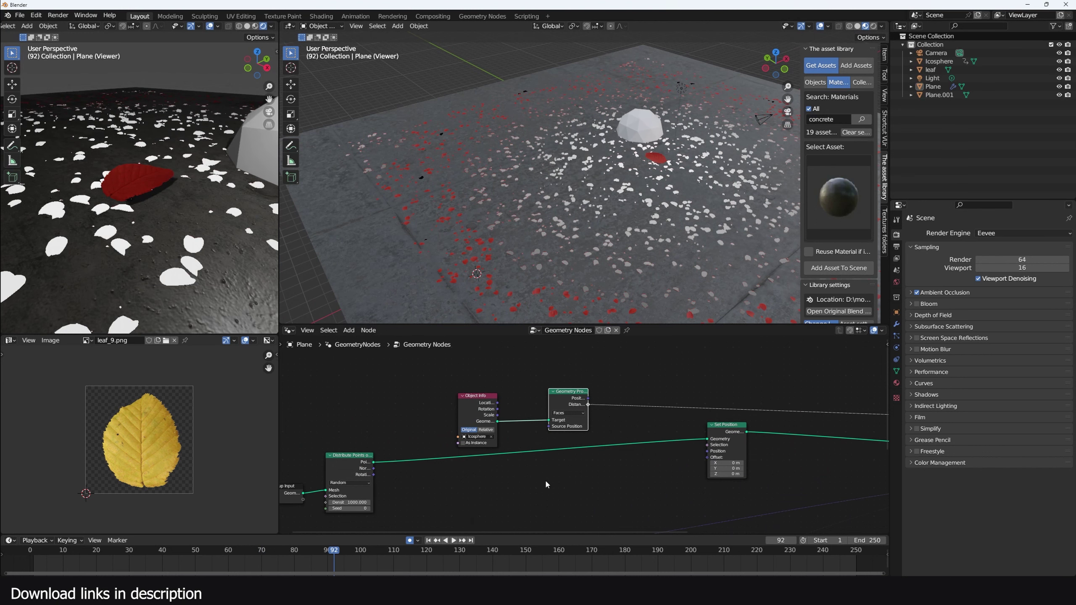
# - Switch the Icosphere's Object Info node to Relative and replay the animation from frame 22
pyautogui.scroll(3, 550, 483)
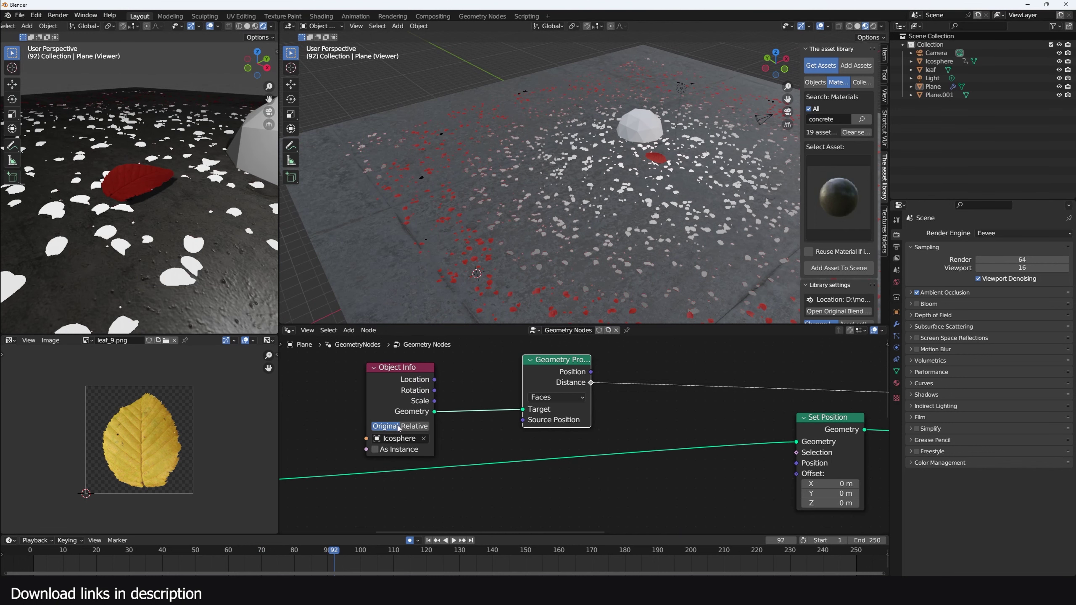
pyautogui.click(424, 426)
pyautogui.click(115, 562)
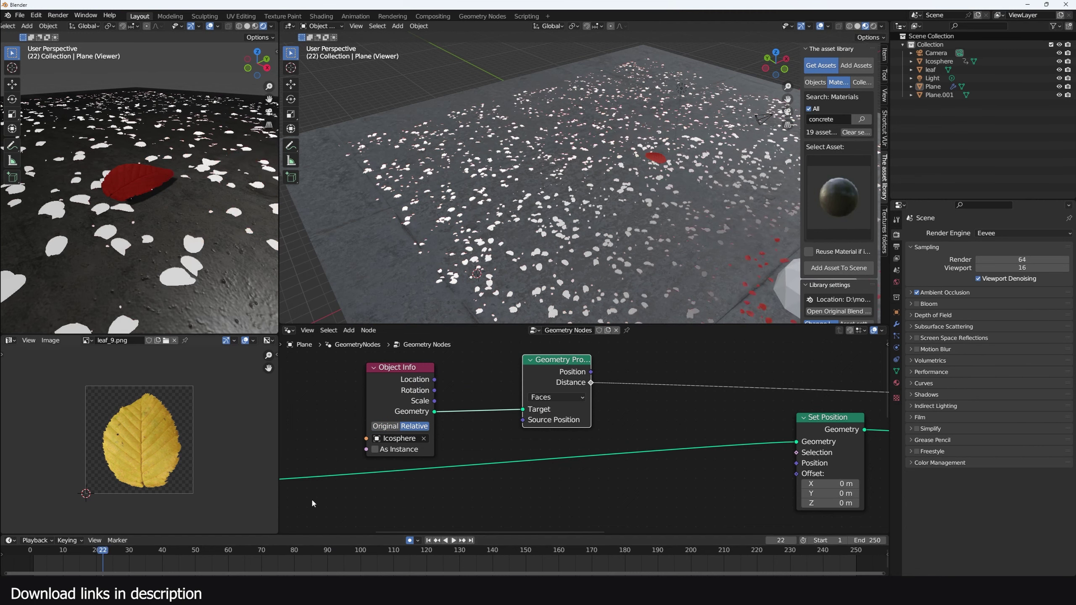
pyautogui.press('space')
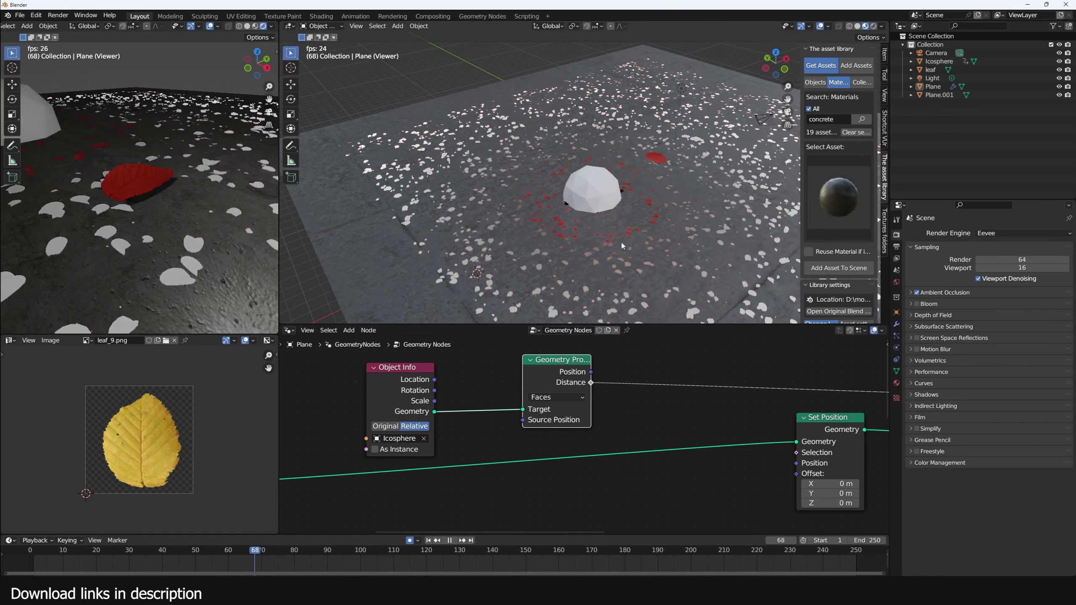
pyautogui.press('space')
# - Move the Object Info and Geometry Proximity nodes further away from Set Position to free space between them
pyautogui.scroll(3, 660, 168)
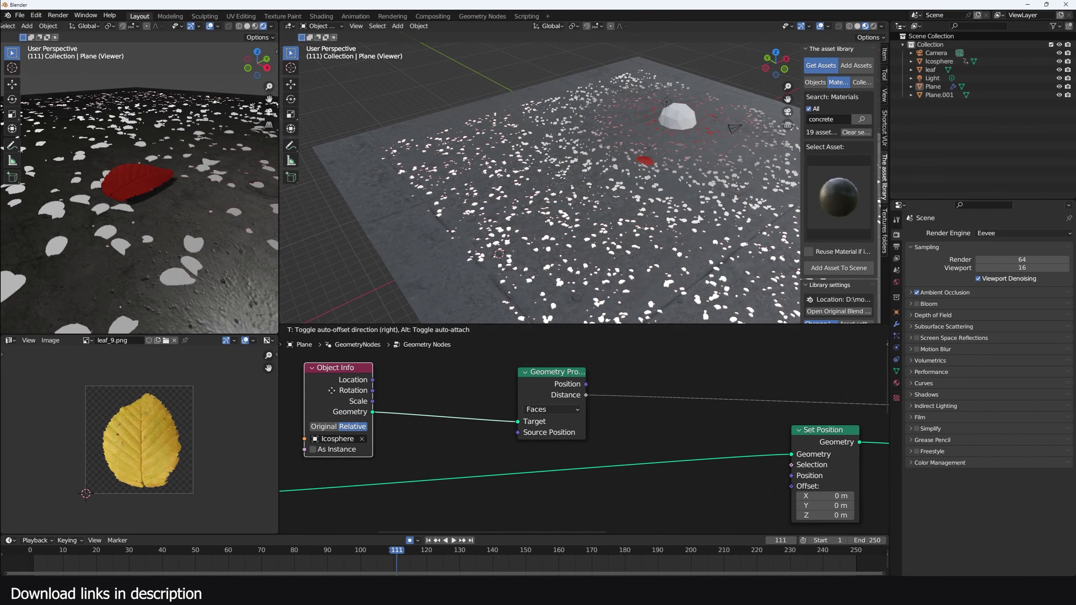
pyautogui.click(487, 413)
pyautogui.moveTo(487, 380); pyautogui.dragTo(483, 381)
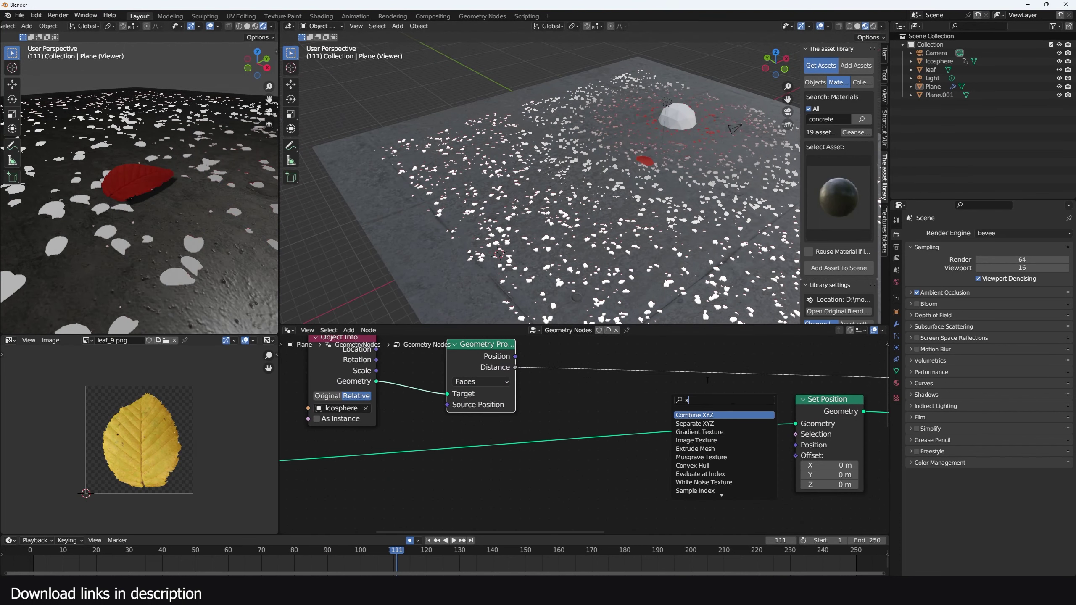
pyautogui.press('Escape')
pyautogui.moveTo(845, 481); pyautogui.dragTo(876, 481)
pyautogui.hotkey('ctrl', 'z')
# - Shift the scattered leaves by setting the Set Position node's X offset to 0.74 m
pyautogui.scroll(-4, 724, 479)
pyautogui.moveTo(724, 479); pyautogui.dragTo(676, 463, button='middle')
pyautogui.moveTo(742, 292); pyautogui.dragTo(723, 273, button='middle')
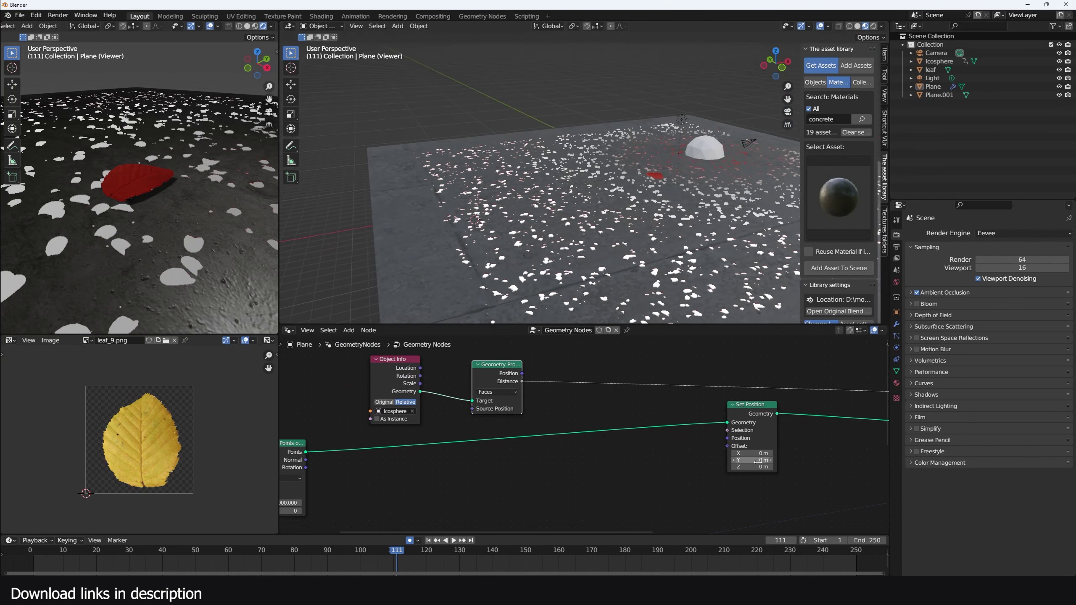
pyautogui.moveTo(758, 453); pyautogui.dragTo(770, 453)
# - Add a Combine XYZ node in the free space before the Set Position node
pyautogui.hotkey('shift', 'a')
pyautogui.press('Escape')
pyautogui.hotkey('shift', 'a')
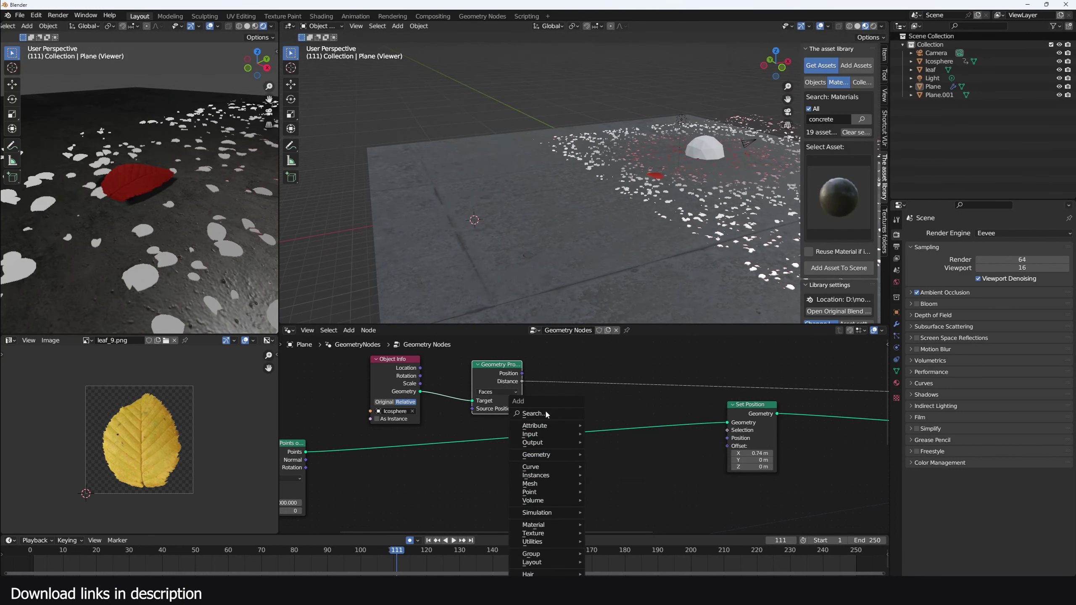
pyautogui.click(544, 415)
pyautogui.write('x')
pyautogui.click(577, 434)
pyautogui.click(586, 488)
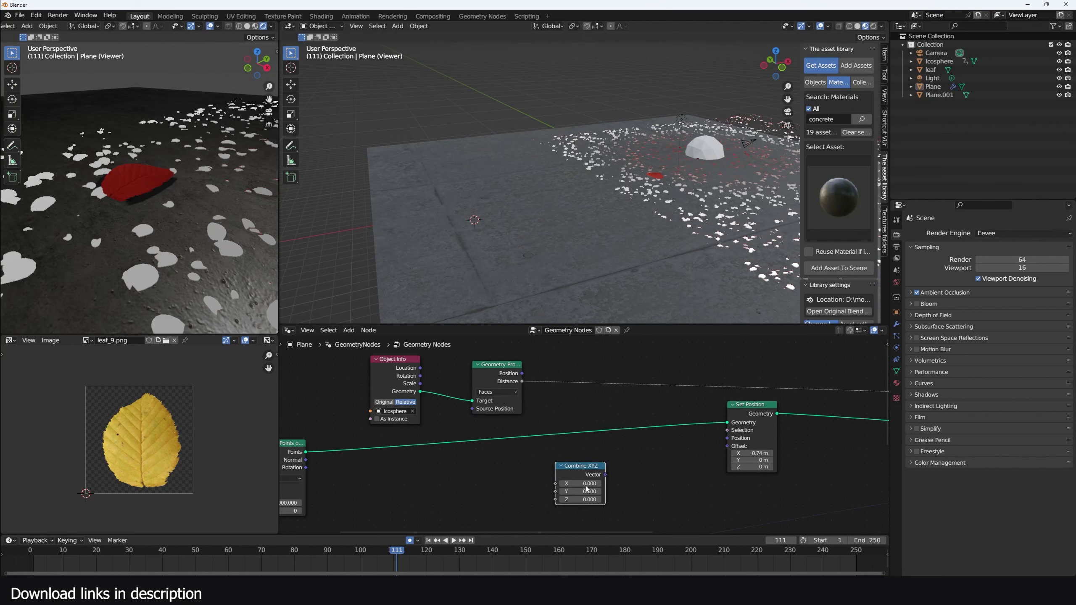
# - Feed the Combine XYZ vector into Set Position's Offset and set the Combine XYZ node's X to 1.210
pyautogui.moveTo(586, 487); pyautogui.dragTo(533, 484, button='middle')
pyautogui.scroll(2, 533, 484)
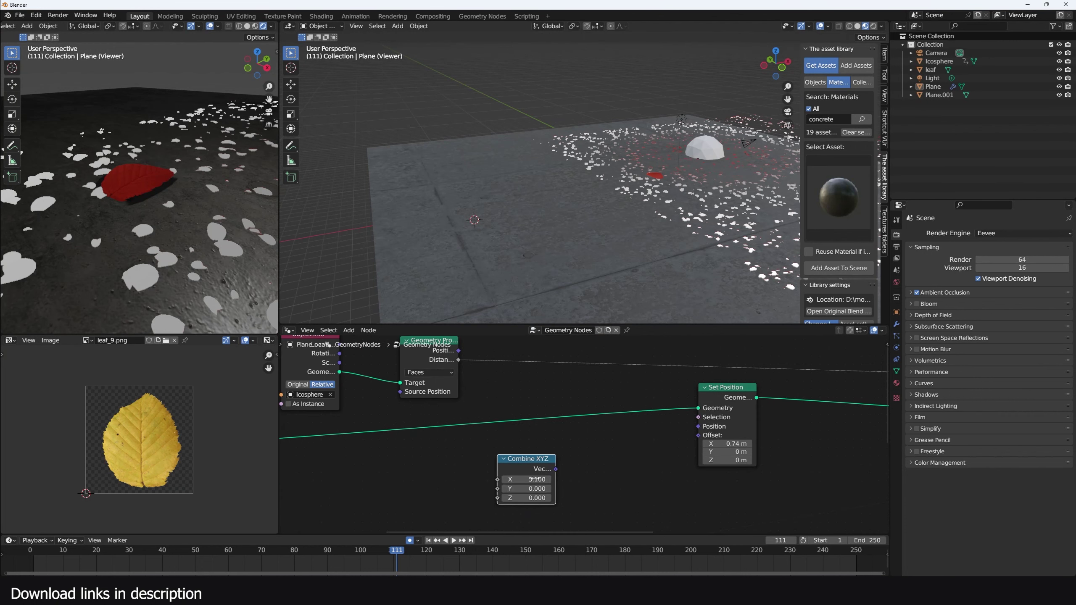
pyautogui.moveTo(582, 468); pyautogui.dragTo(698, 435)
pyautogui.moveTo(526, 479); pyautogui.dragTo(479, 480)
# - Insert a Vector Math node set to Scale between Combine XYZ and Set Position's Offset
pyautogui.hotkey('shift', 'a')
pyautogui.write('x')
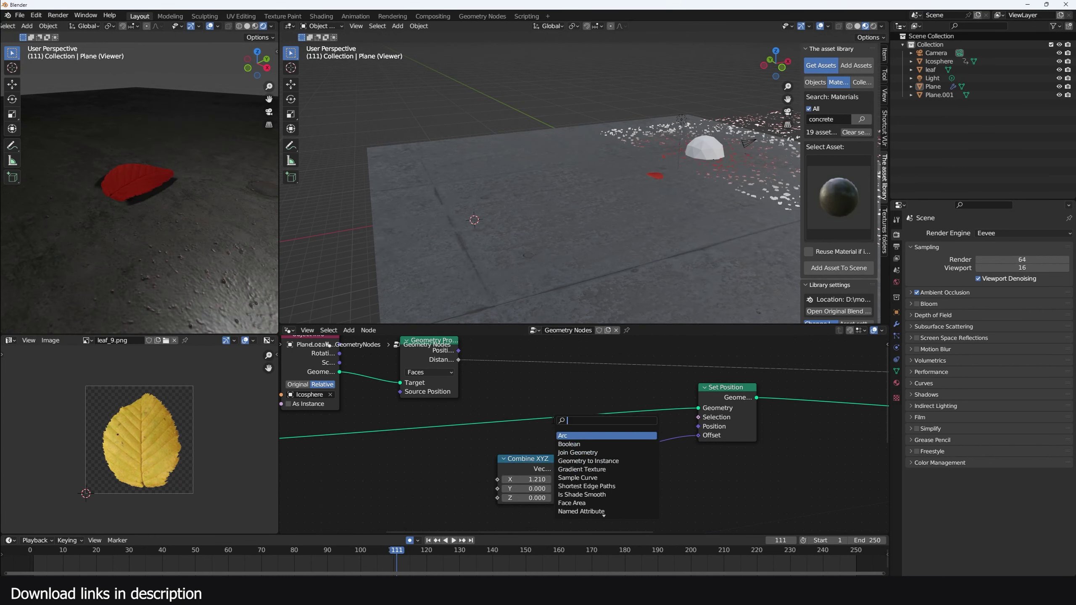
pyautogui.write('vect')
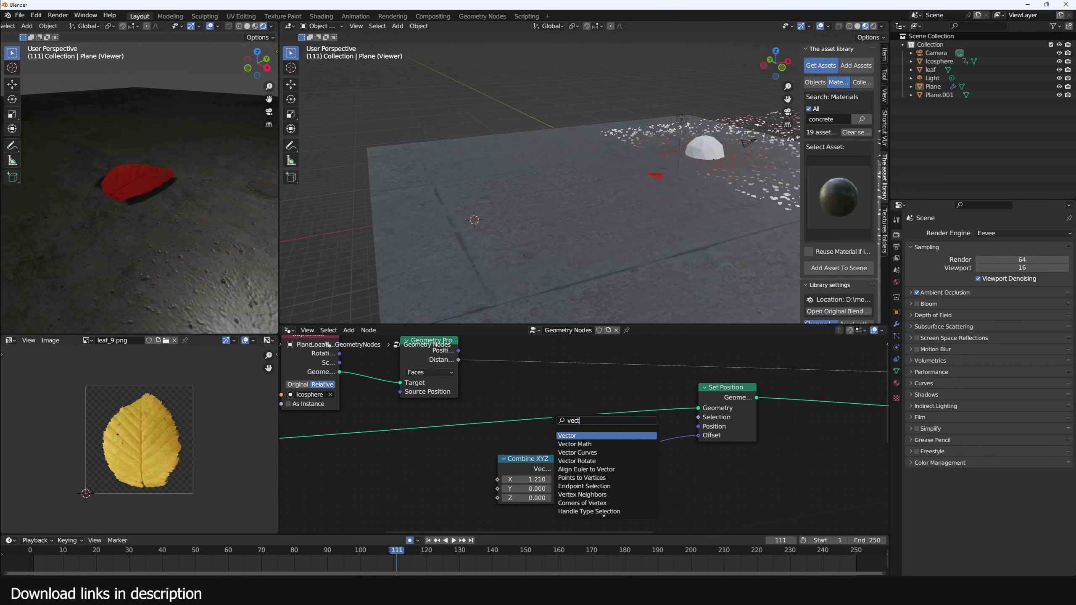
pyautogui.click(576, 444)
pyautogui.click(639, 459)
pyautogui.click(639, 459)
pyautogui.click(639, 323)
# - Drive the Scale node's factor with the Geometry Proximity node's Distance output
pyautogui.moveTo(457, 359); pyautogui.dragTo(614, 479)
pyautogui.scroll(-5, 669, 311)
pyautogui.moveTo(678, 240); pyautogui.dragTo(663, 210, button='middle')
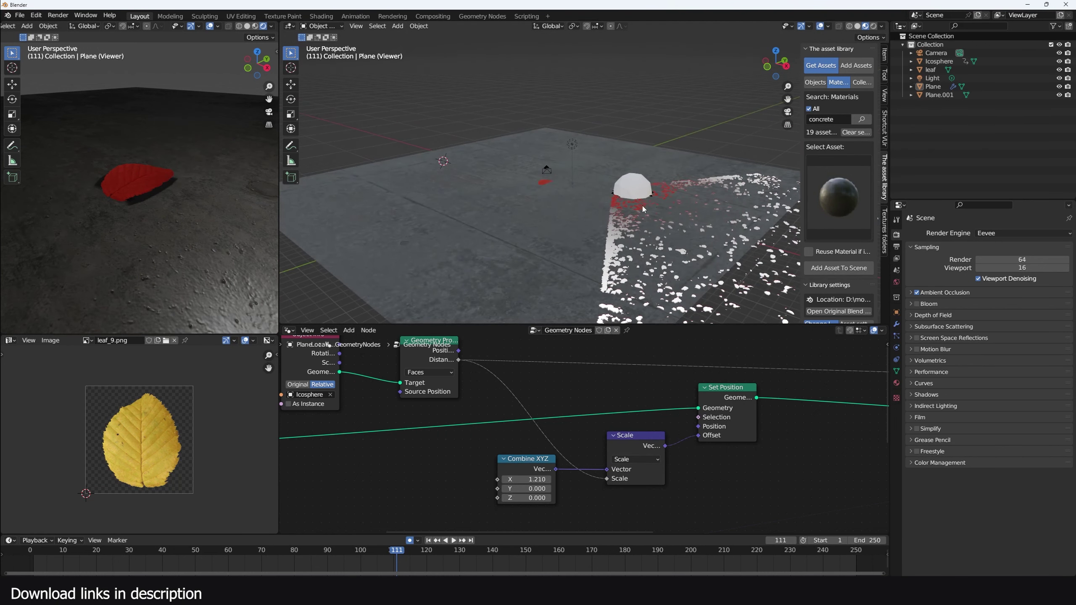
# - Disconnect the distance preview from the Viewer node so the leaves display their own material
pyautogui.scroll(-3, 786, 427)
pyautogui.moveTo(821, 412); pyautogui.dragTo(737, 412, button='middle')
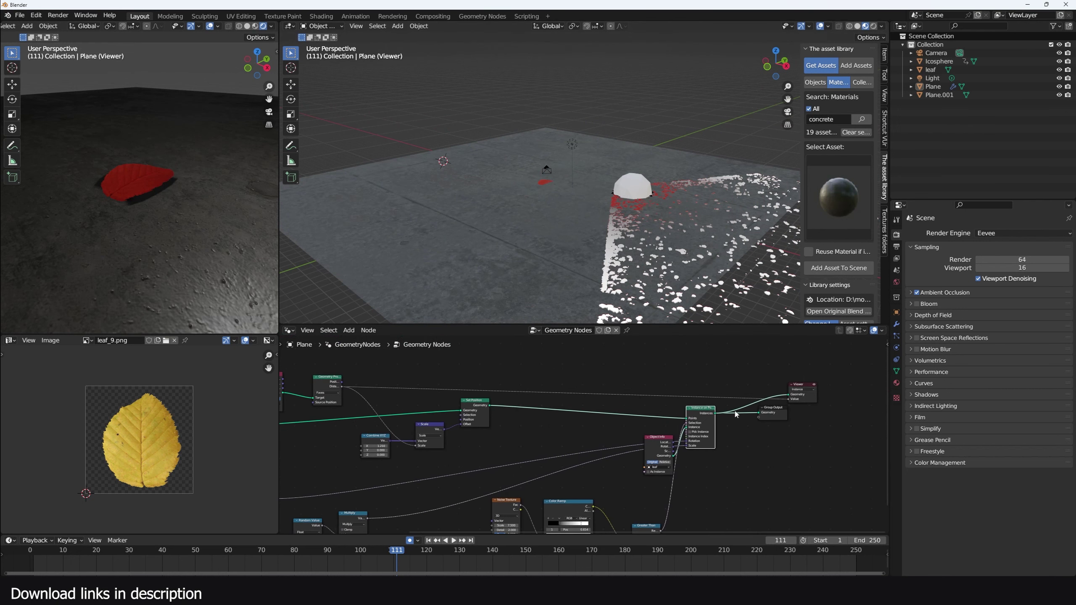
pyautogui.moveTo(786, 404); pyautogui.dragTo(760, 382)
pyautogui.moveTo(625, 268); pyautogui.dragTo(665, 269, button='middle')
pyautogui.moveTo(491, 391); pyautogui.dragTo(659, 401, button='middle')
pyautogui.scroll(4, 578, 424)
pyautogui.scroll(1, 572, 445)
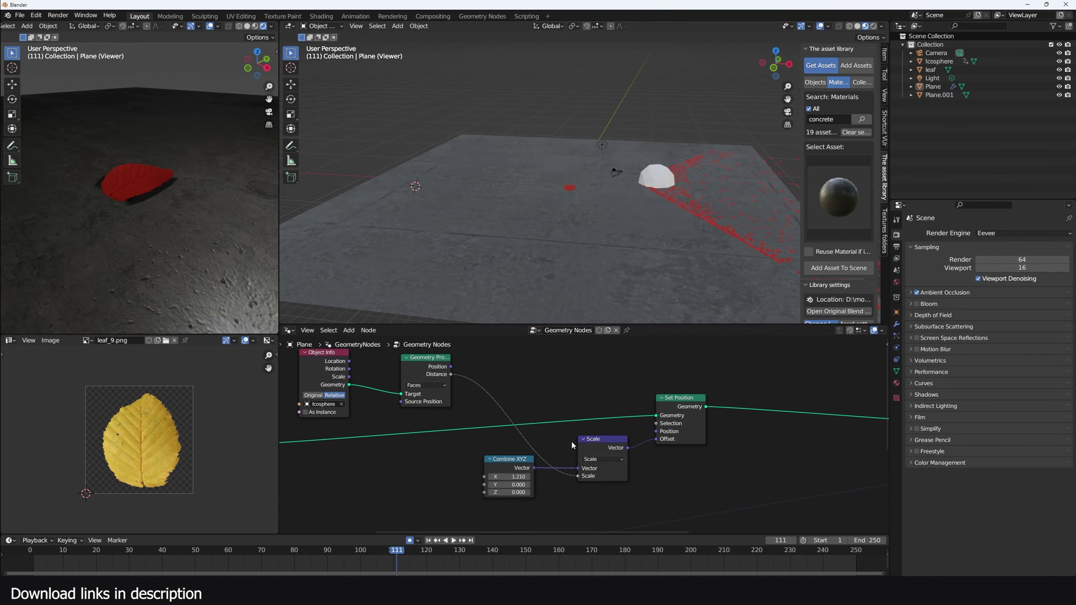
# - Shift Combine XYZ and Scale away from Set Position, and insert a duplicate Scale node after the first with a factor of 1.050
pyautogui.moveTo(483, 468); pyautogui.dragTo(403, 472)
pyautogui.moveTo(607, 440); pyautogui.dragTo(478, 452)
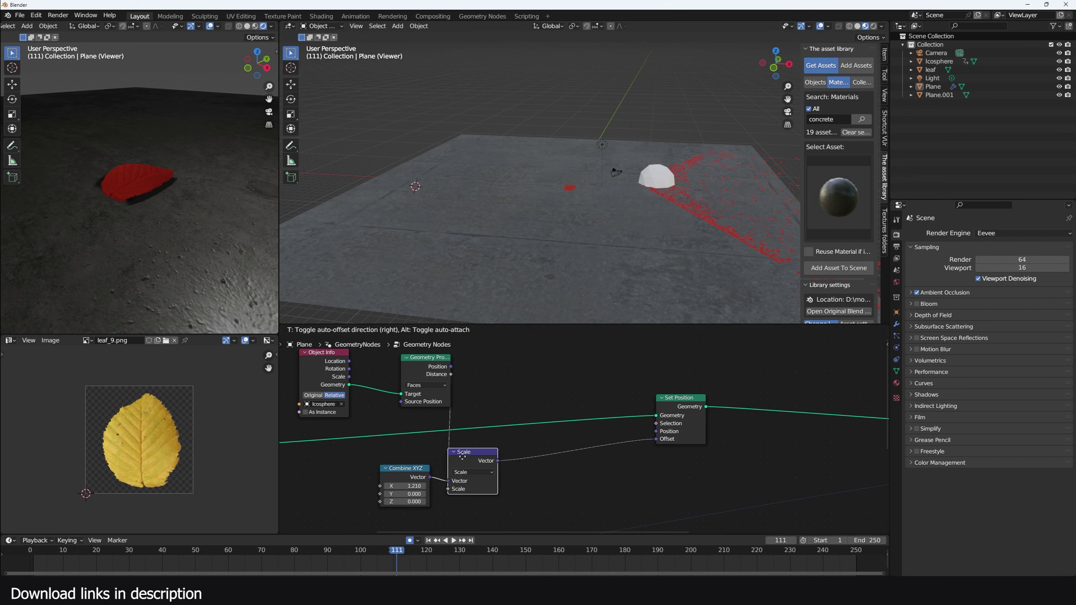
pyautogui.hotkey('shift', 'd')
pyautogui.click(550, 450)
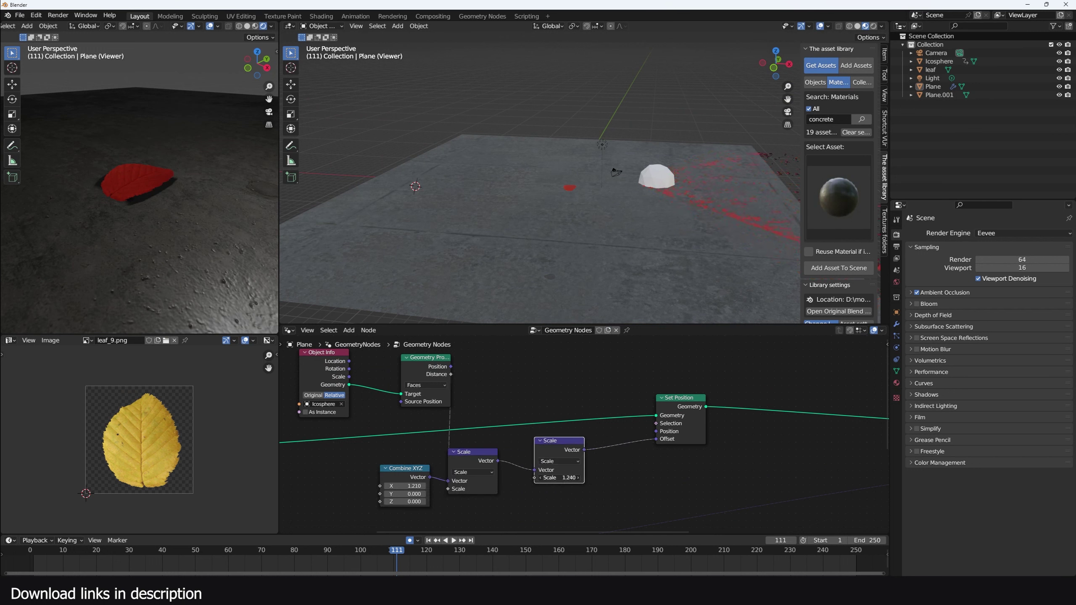
pyautogui.moveTo(567, 477)
pyautogui.mouseDown()
pyautogui.moveTo(546, 477)
pyautogui.moveTo(566, 477)
pyautogui.mouseUp()
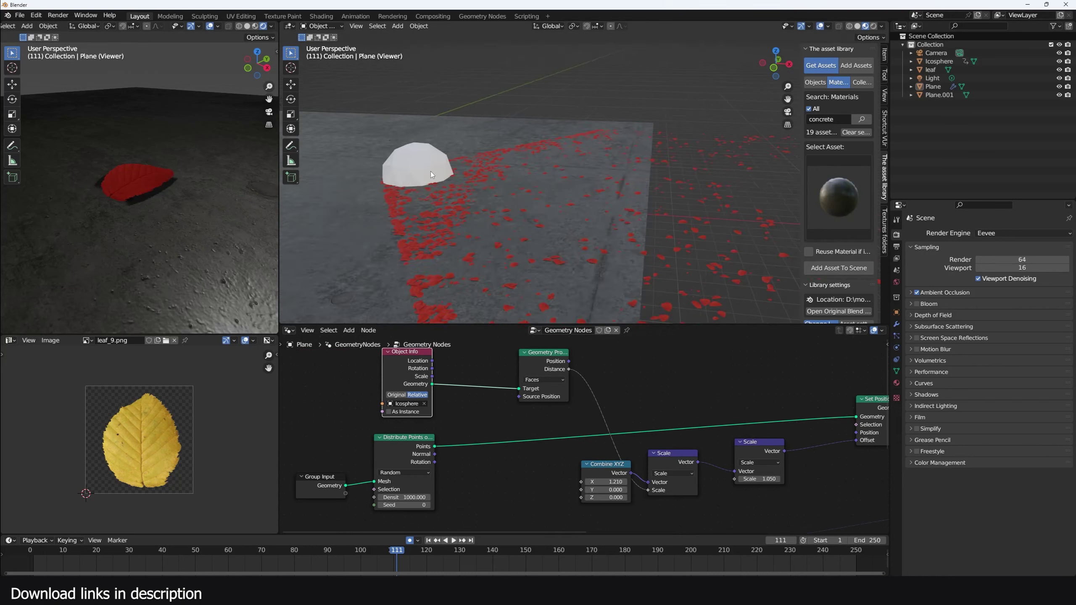
# - Move Geometry Proximity closer to Object Info and insert a Color Ramp between its Distance output and the first Scale node
pyautogui.scroll(-2, 430, 171)
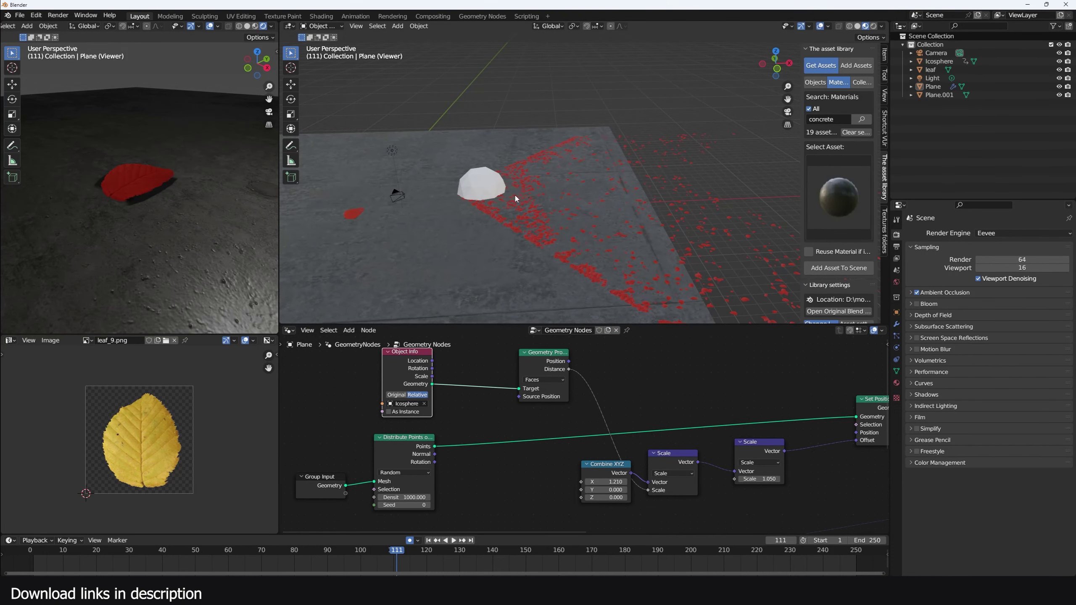
pyautogui.scroll(3, 436, 201)
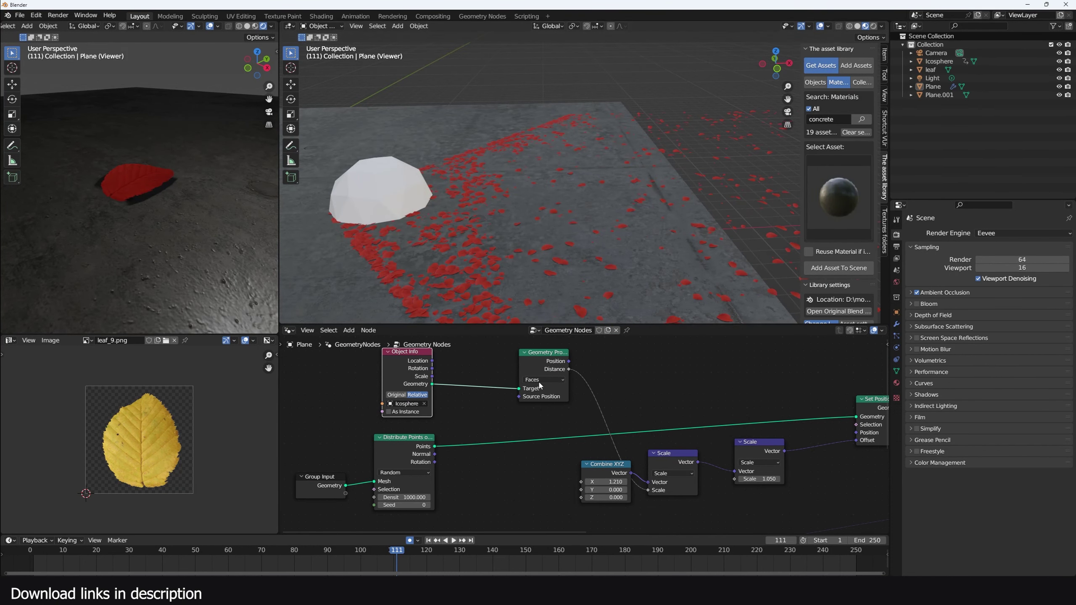
pyautogui.scroll(-4, 638, 244)
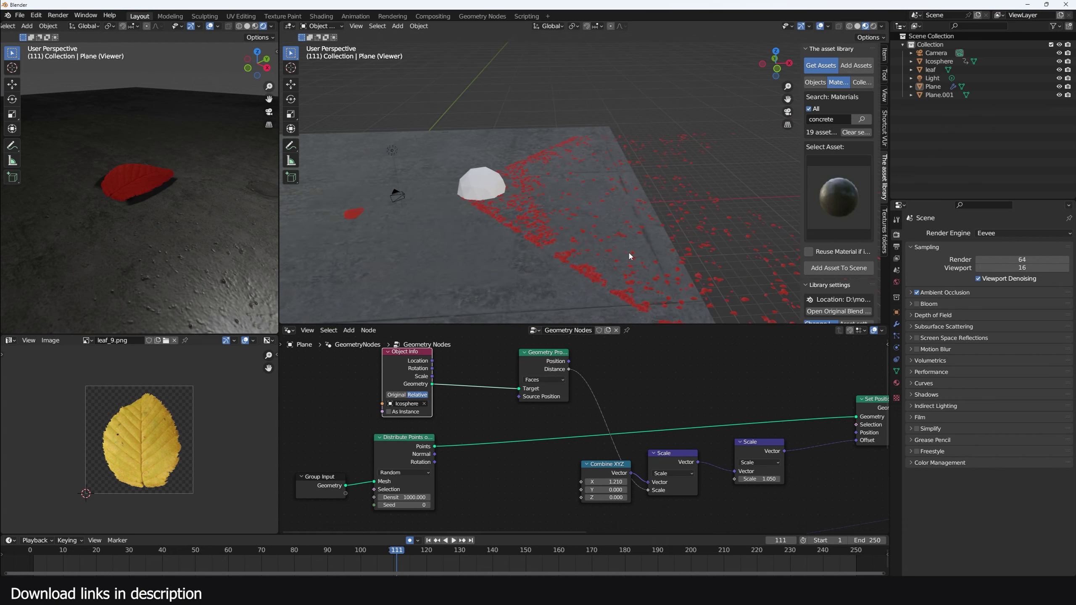
pyautogui.scroll(1, 535, 355)
pyautogui.moveTo(533, 352); pyautogui.dragTo(457, 365)
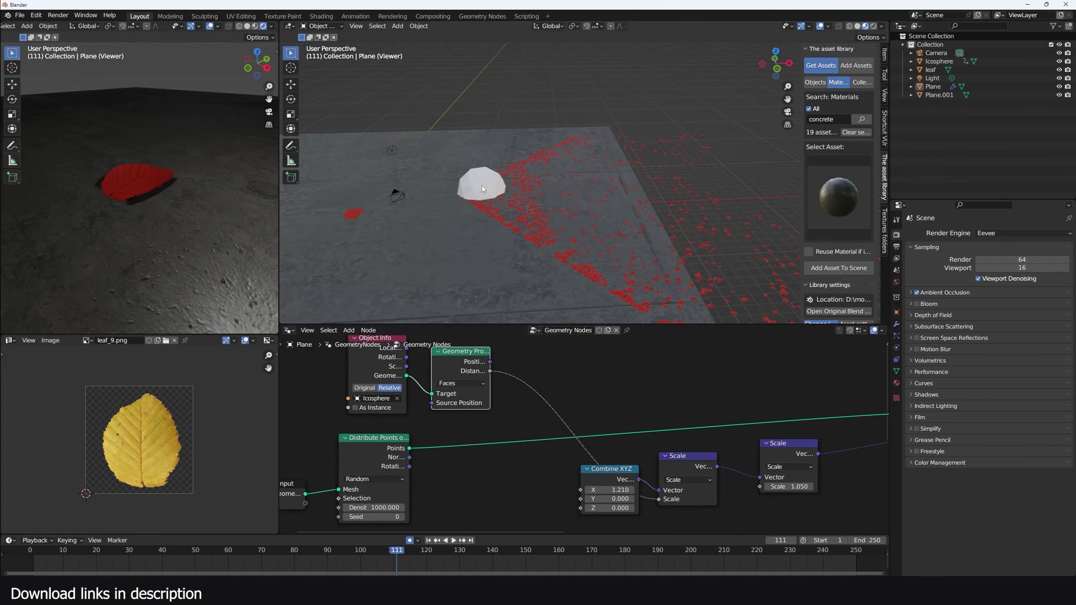
pyautogui.hotkey('shift', 'a')
pyautogui.click(553, 384)
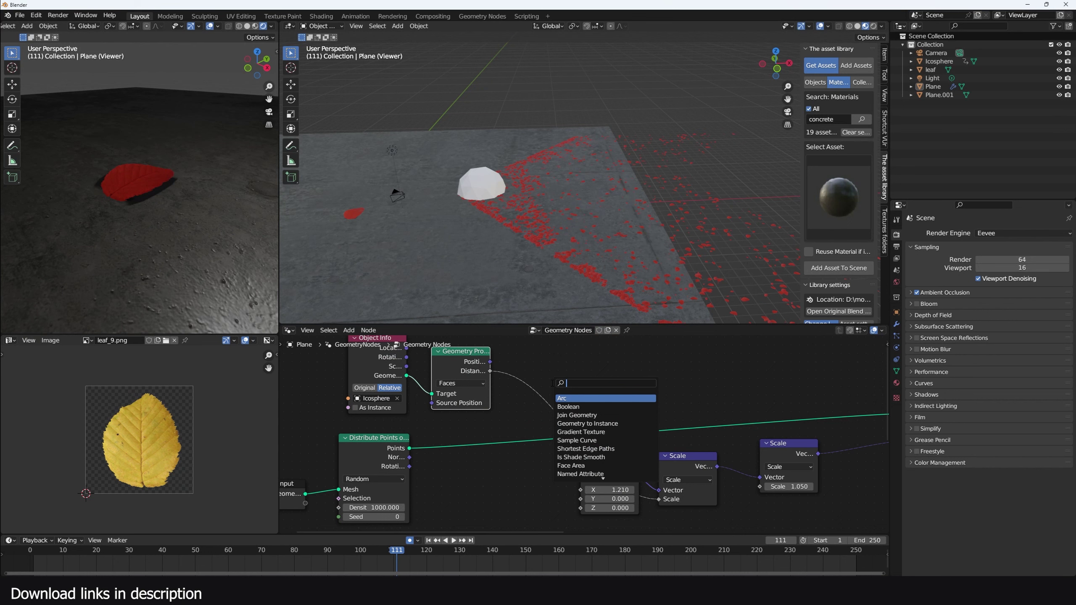
pyautogui.write('ramp')
pyautogui.press('Return')
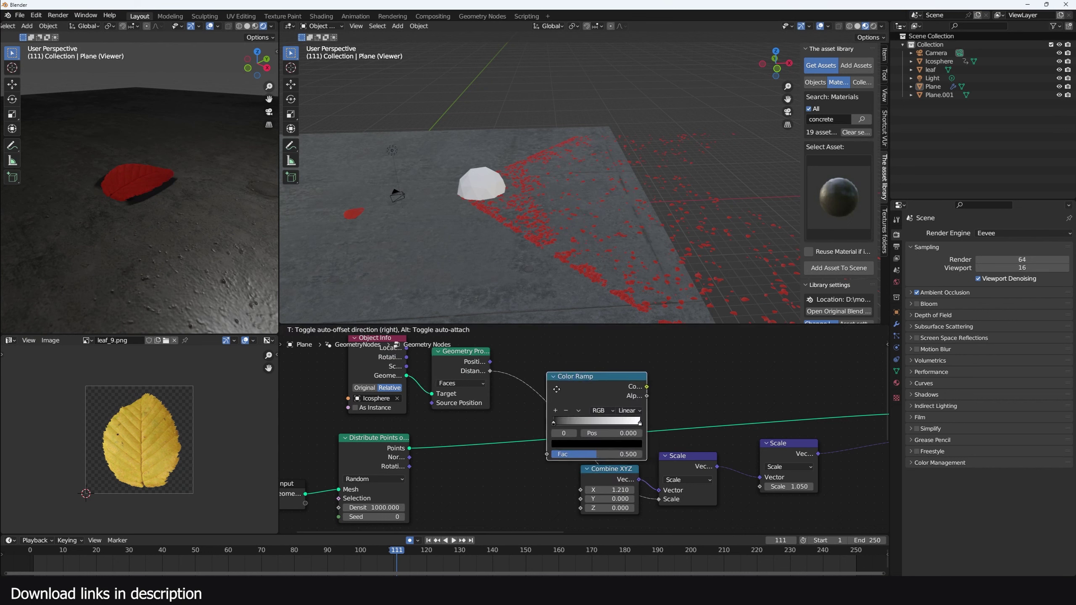
pyautogui.click(570, 415)
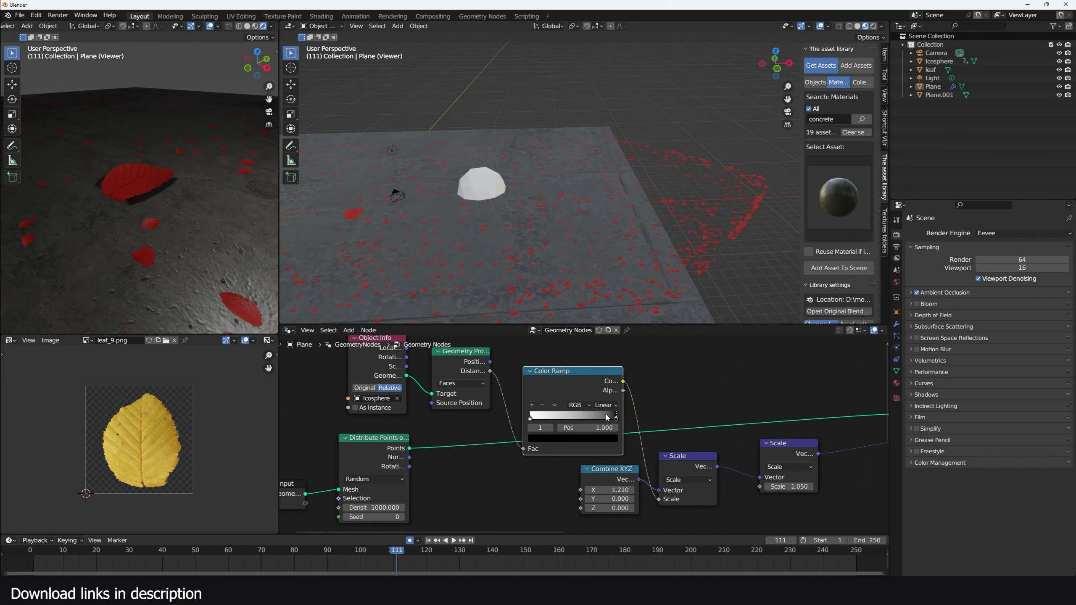
# - Make the Color Ramp run from white to black with the black stop at 0.486, and set Combine XYZ's X to 0.910
pyautogui.moveTo(607, 418); pyautogui.dragTo(572, 417)
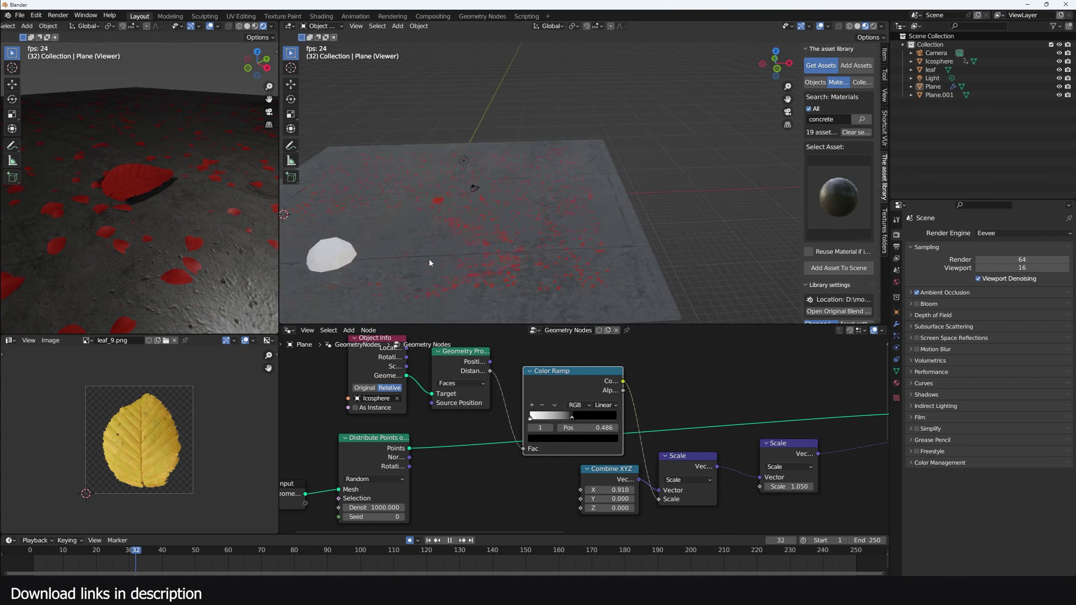
pyautogui.keyDown('shift'); pyautogui.moveTo(429, 259); pyautogui.dragTo(538, 234, button='middle'); pyautogui.keyUp('shift')
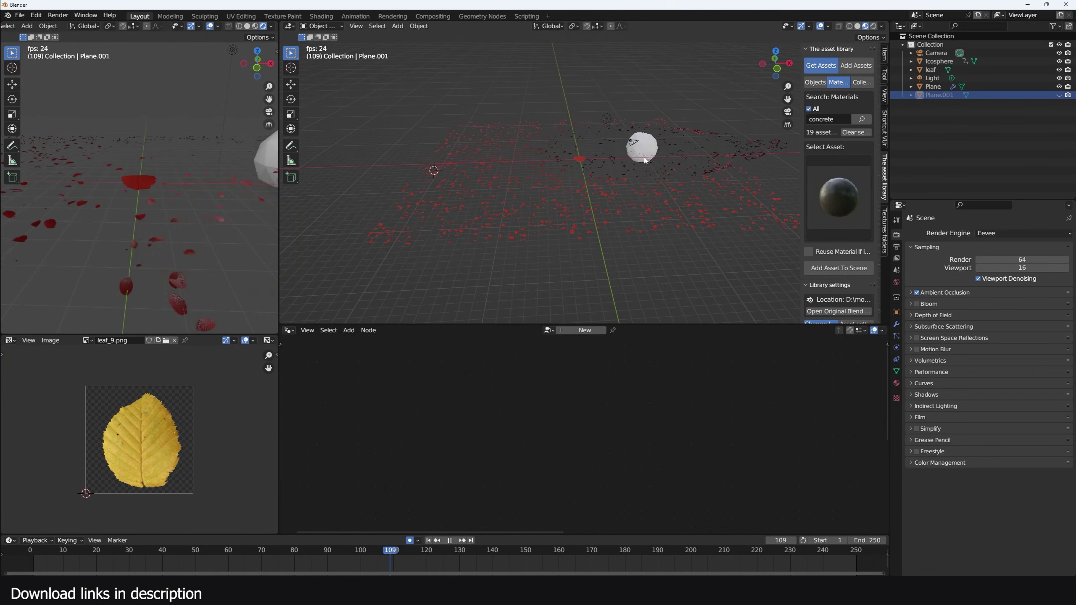
# - Hide the ground plane Plane.001, reselect the scattered leaves object and replay the animation
pyautogui.click(673, 152)
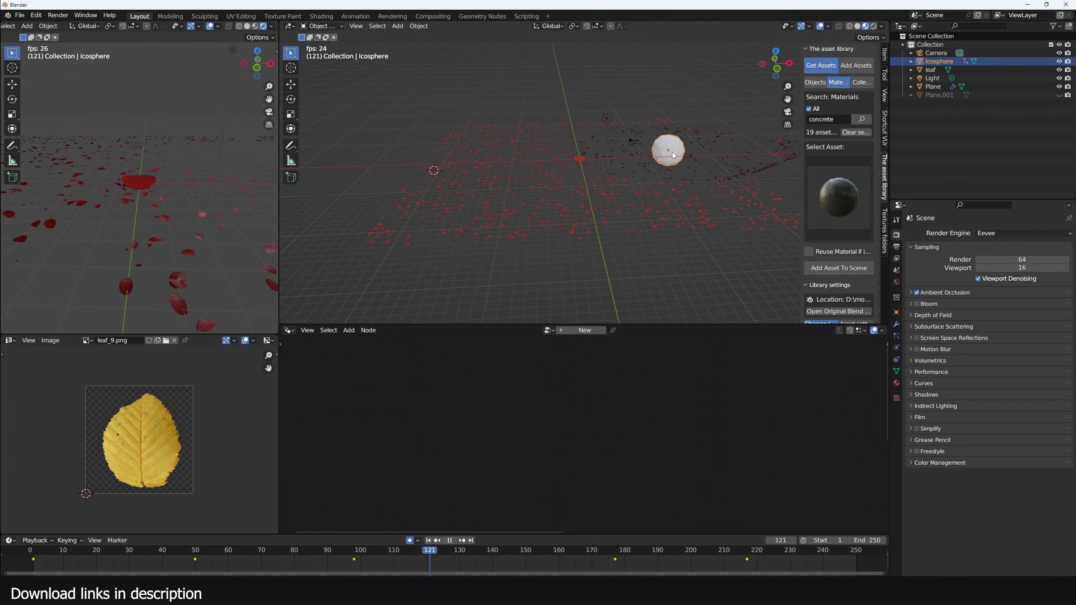
pyautogui.click(565, 206)
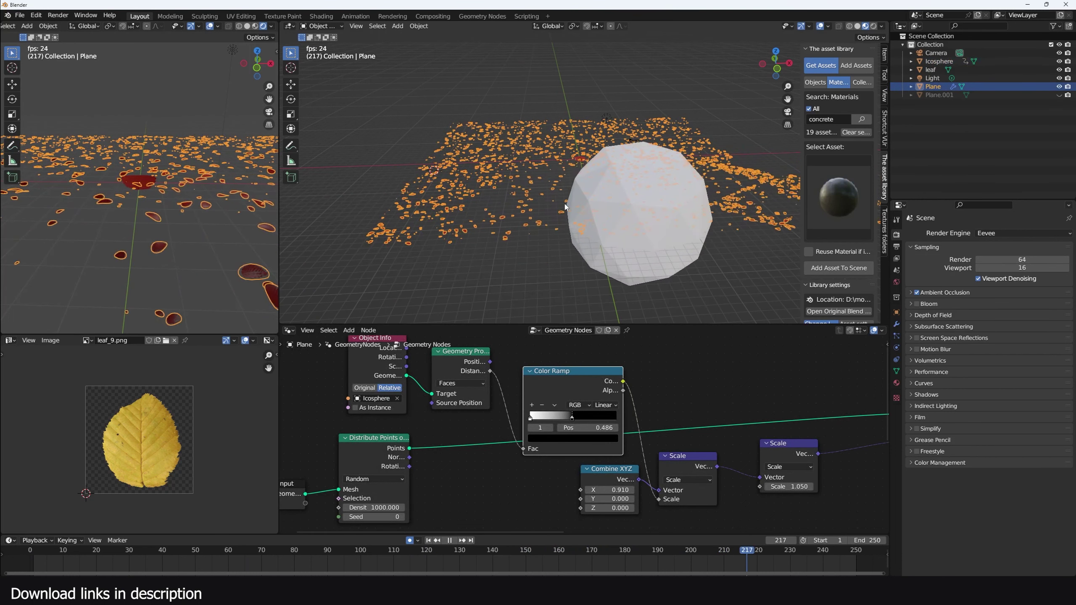
pyautogui.press('Escape')
pyautogui.press('space')
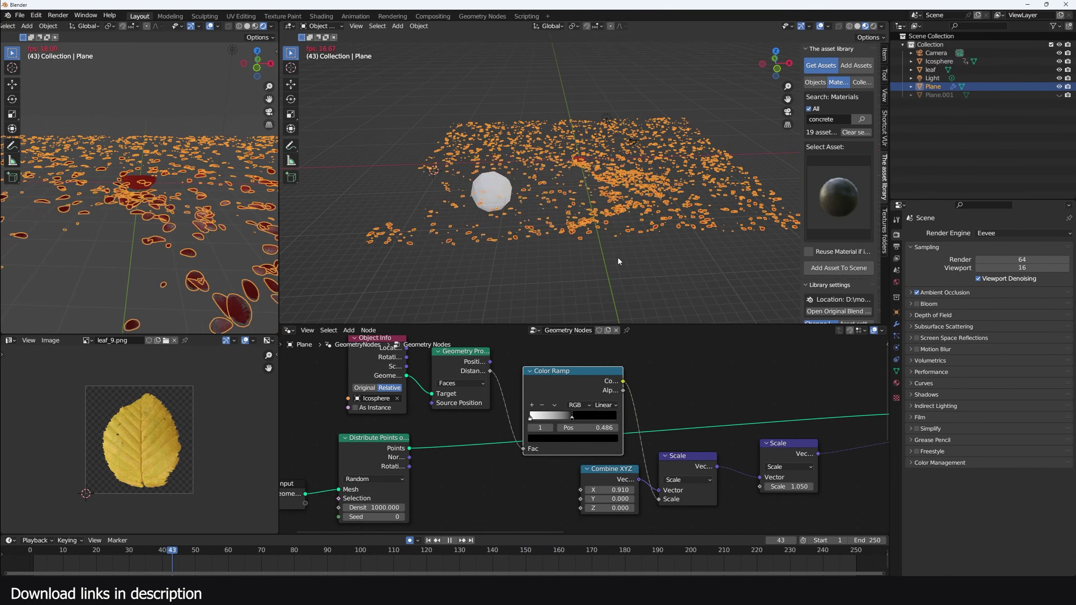
pyautogui.press('space')
# - Preview the Color Ramp's output on the leaves and play the animation from frame 51 to examine the sphere's influence
pyautogui.scroll(-6, 678, 426)
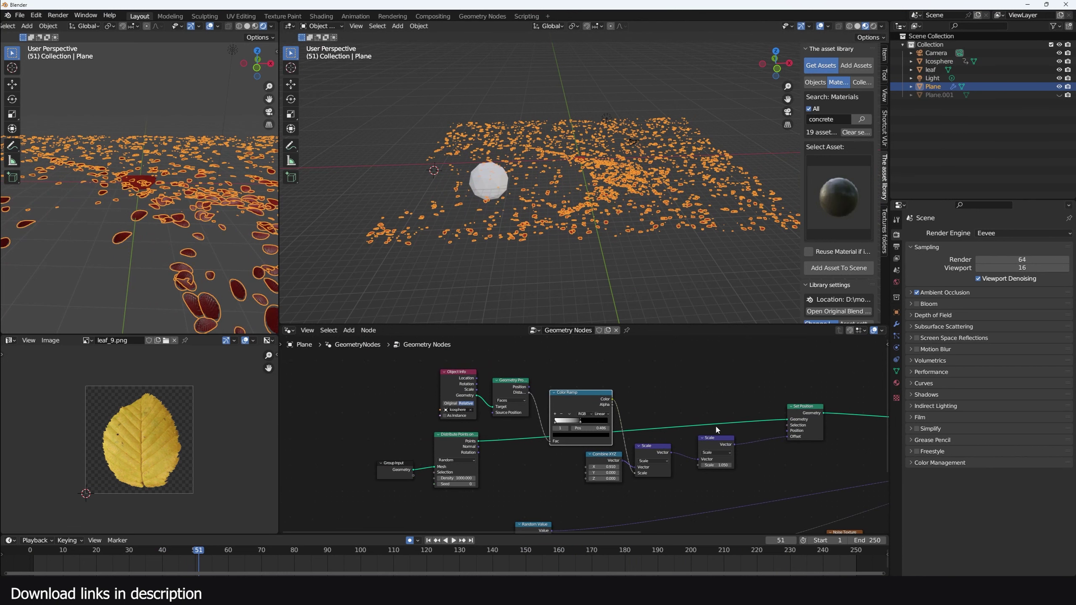
pyautogui.scroll(-2, 715, 427)
pyautogui.scroll(1, 553, 305)
pyautogui.scroll(1, 565, 412)
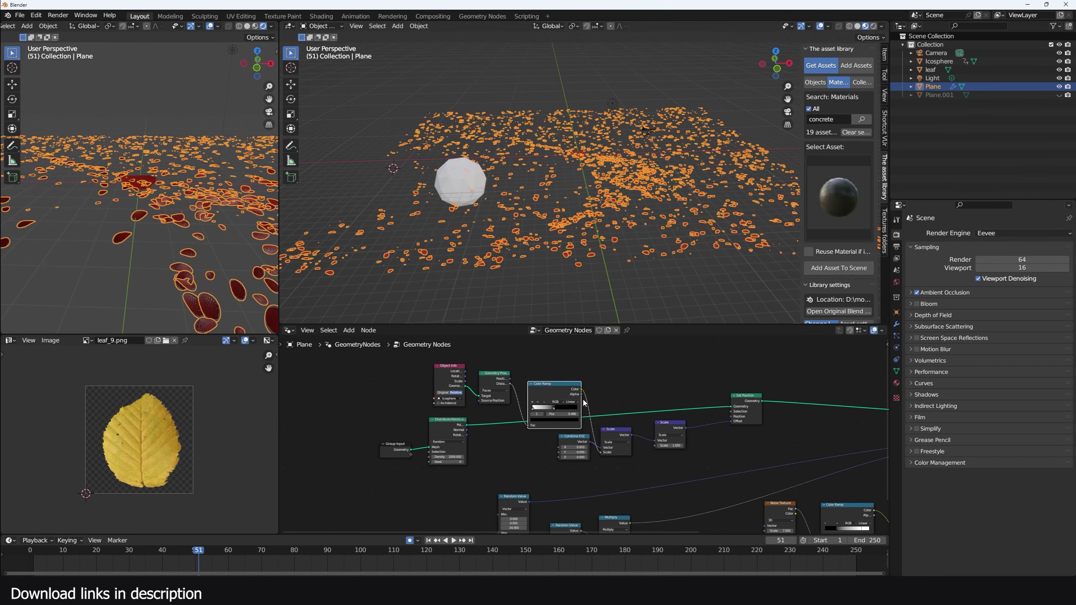
pyautogui.keyDown('ctrl'); pyautogui.keyDown('shift'); pyautogui.click(571, 385); pyautogui.keyUp('shift'); pyautogui.keyUp('ctrl')
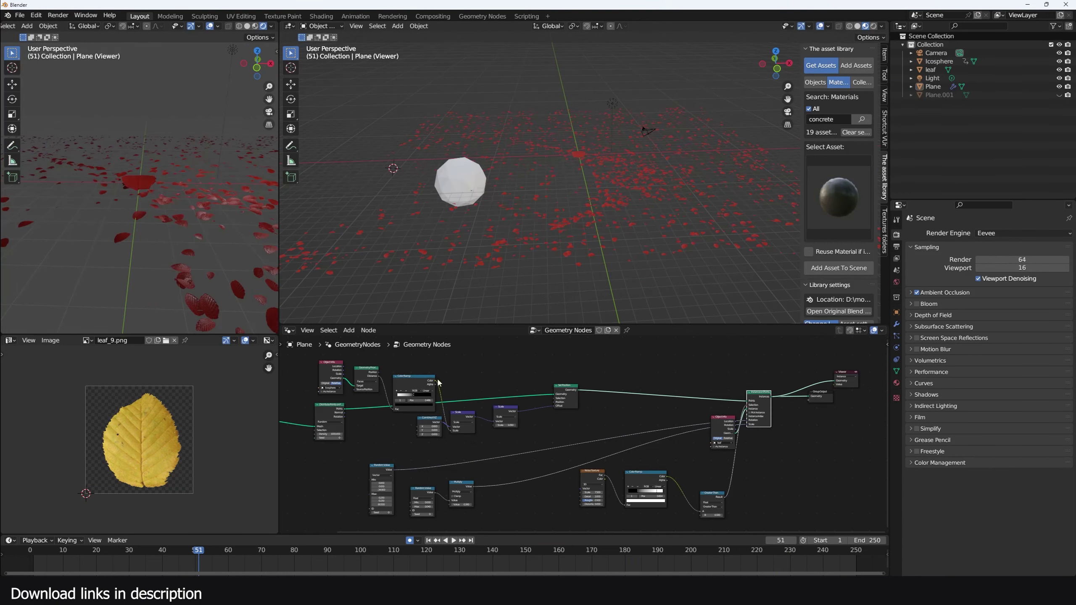
pyautogui.keyDown('ctrl'); pyautogui.keyDown('shift'); pyautogui.click(428, 382); pyautogui.keyUp('shift'); pyautogui.keyUp('ctrl')
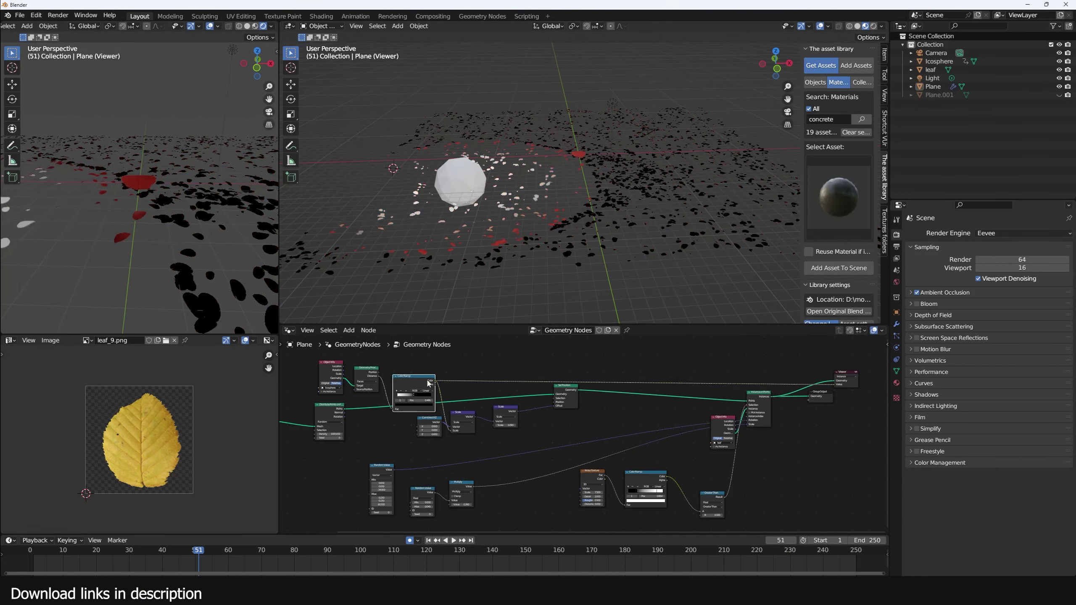
pyautogui.press('space')
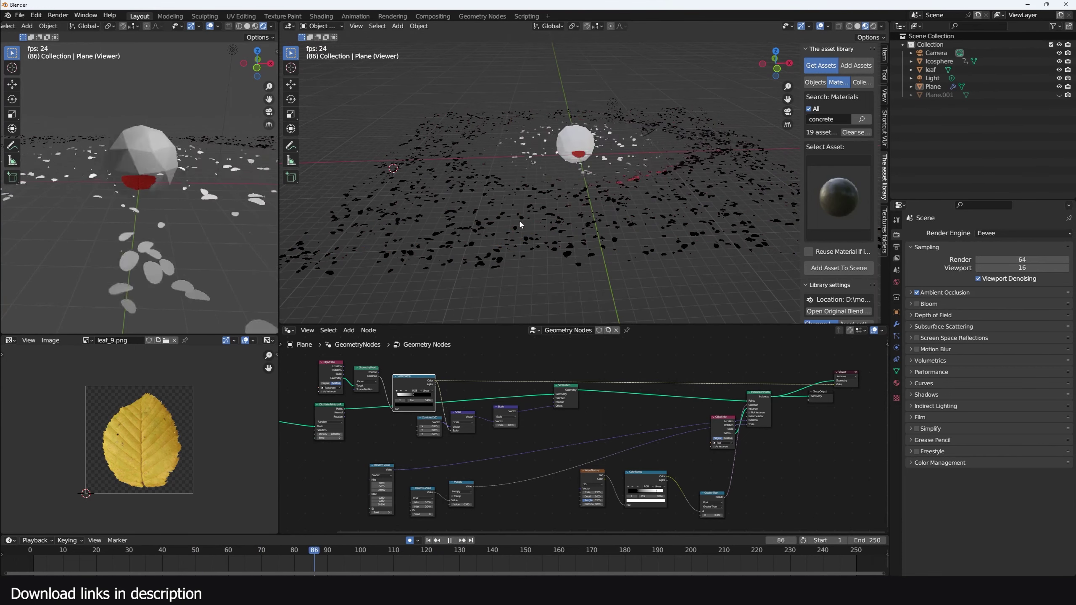
pyautogui.press('space')
# - Add a Simulation Zone above the Set Position node chain
pyautogui.moveTo(518, 415); pyautogui.dragTo(653, 425, button='middle')
pyautogui.scroll(3, 655, 428)
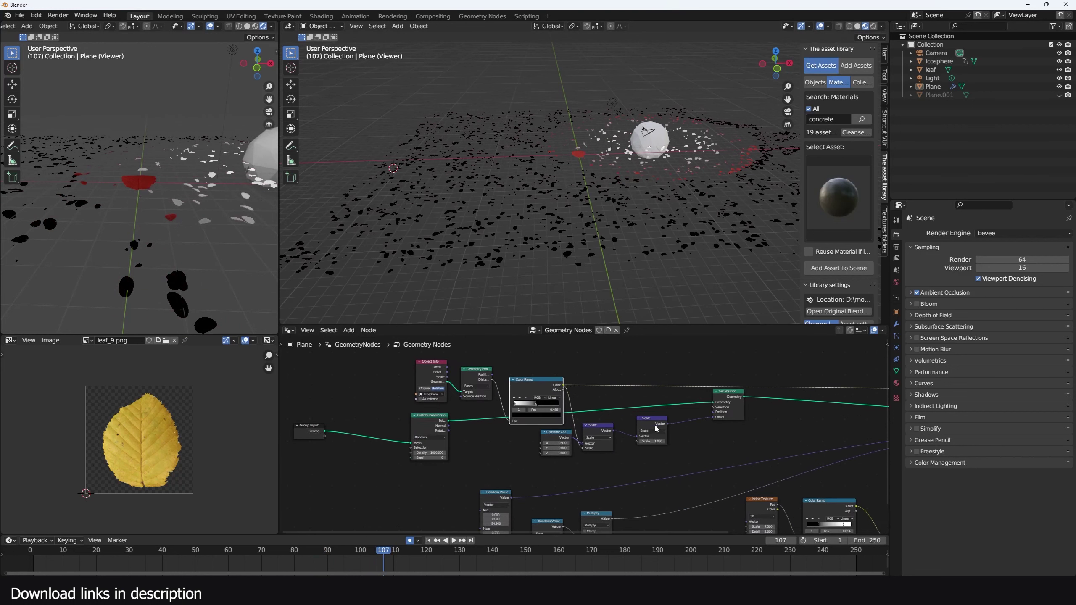
pyautogui.scroll(-2, 671, 424)
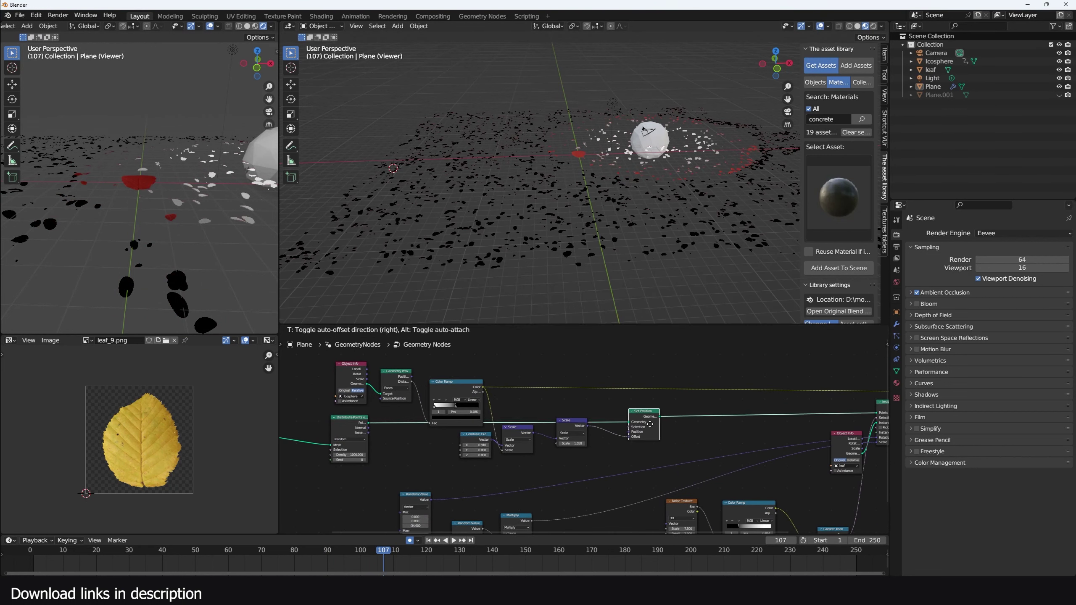
pyautogui.hotkey('shift', 'a')
pyautogui.write('sim')
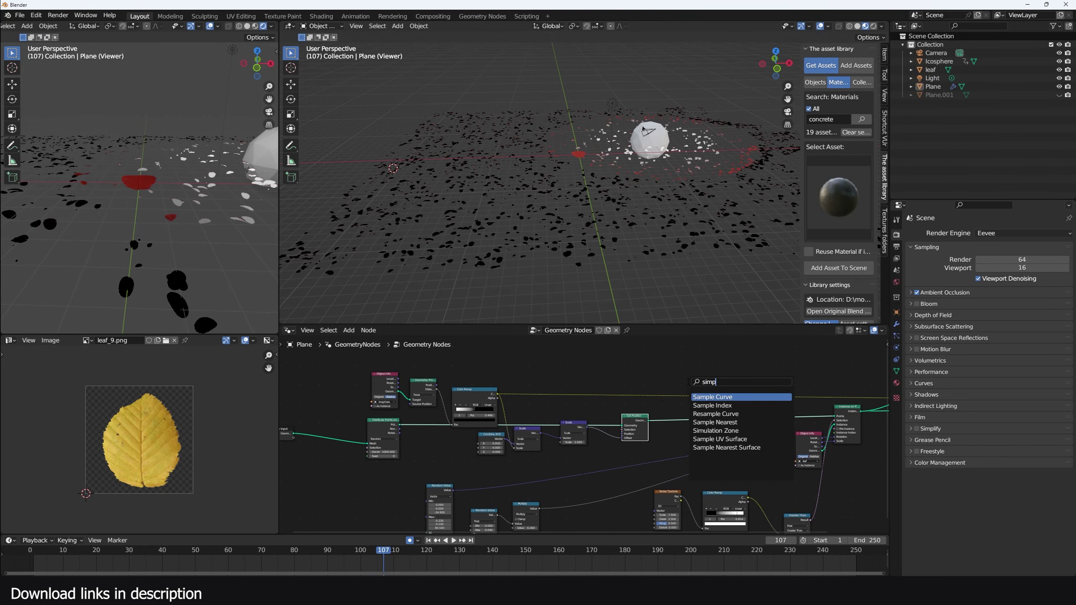
pyautogui.press('Return')
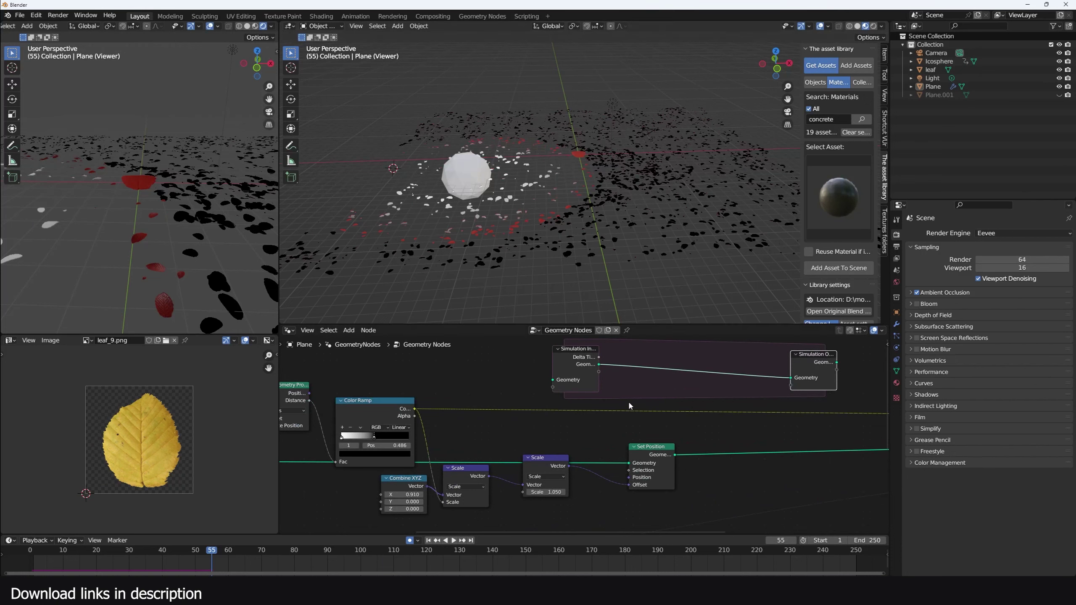
# - Move the Icosphere's Object Info node slightly closer to Geometry Proximity
pyautogui.moveTo(630, 406); pyautogui.dragTo(739, 414, button='middle')
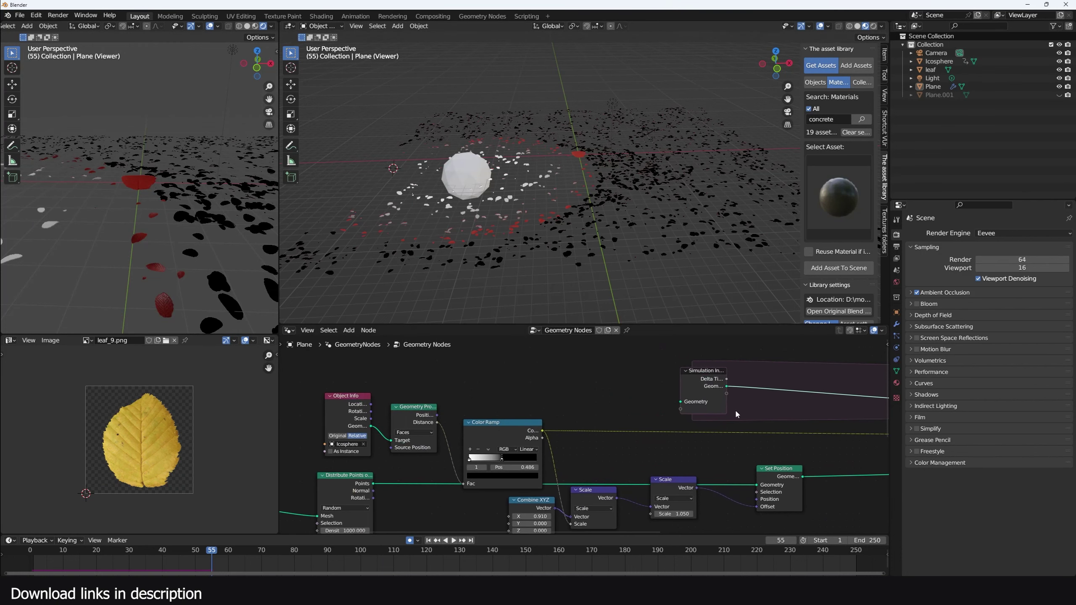
pyautogui.moveTo(485, 424); pyautogui.dragTo(533, 411, button='middle')
pyautogui.press('Home')
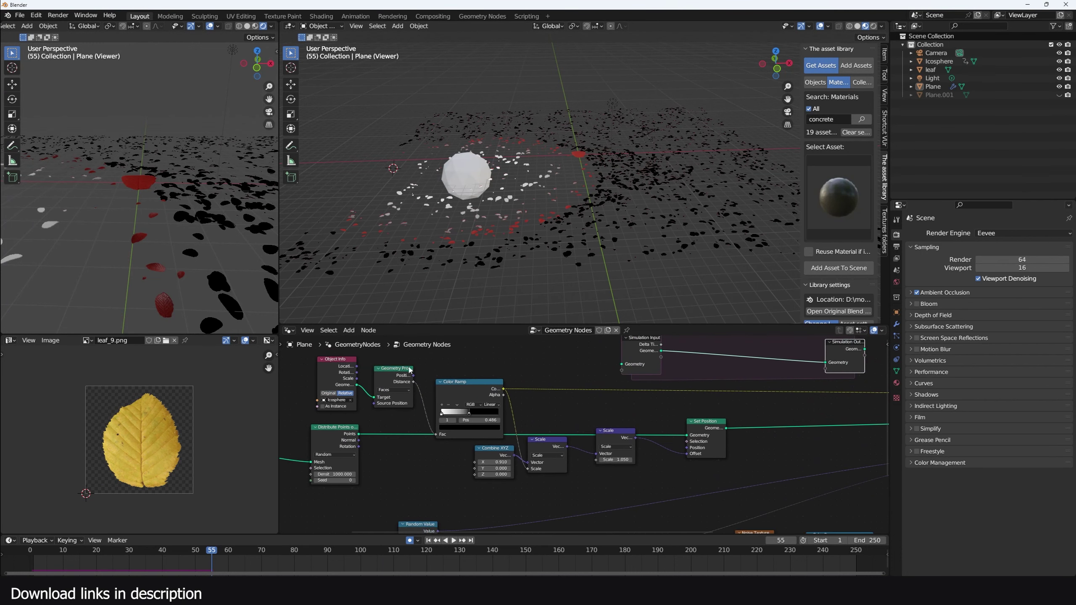
pyautogui.moveTo(328, 365); pyautogui.dragTo(333, 363)
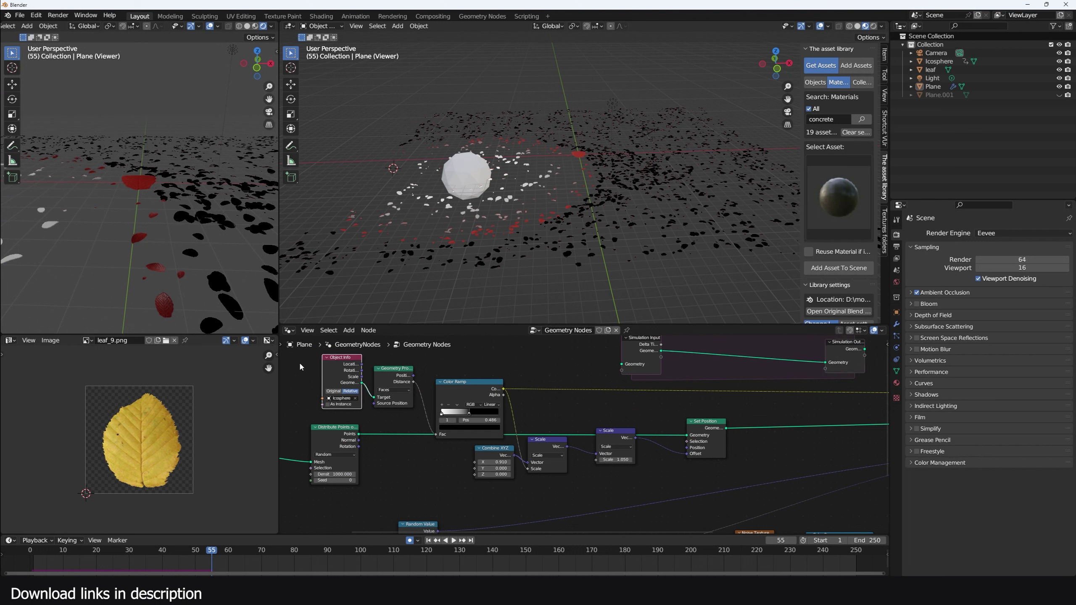
# - Delete the node chain from the Icosphere's Object Info to Set Position, keeping Distribute Points linked to Instance on Points
pyautogui.moveTo(378, 441); pyautogui.dragTo(368, 426, button='middle')
pyautogui.keyDown('shift'); pyautogui.moveTo(513, 413); pyautogui.dragTo(728, 443); pyautogui.keyUp('shift')
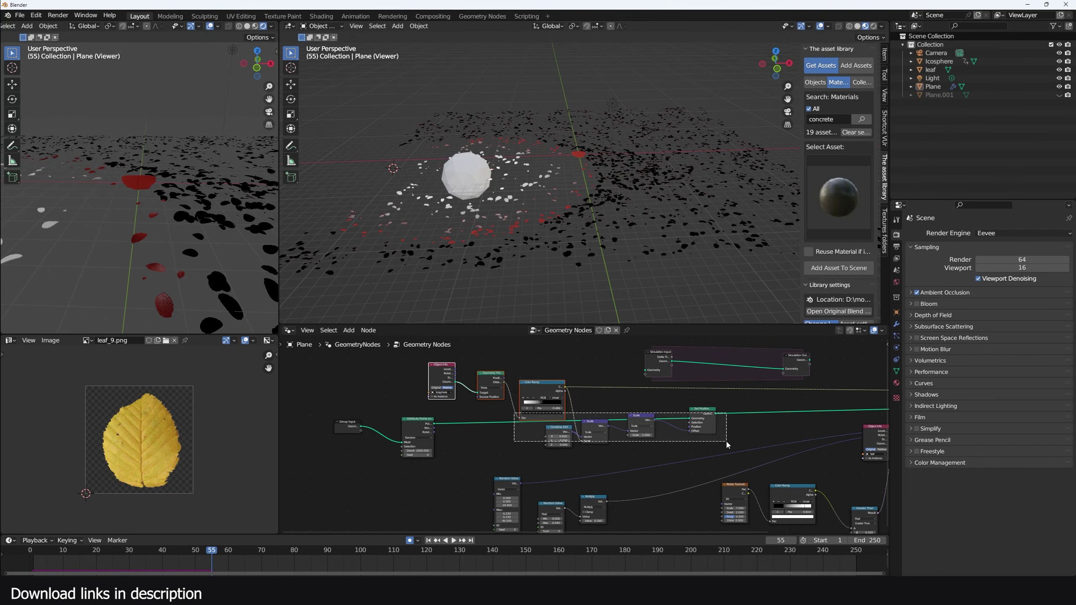
pyautogui.hotkey('ctrl', 'x')
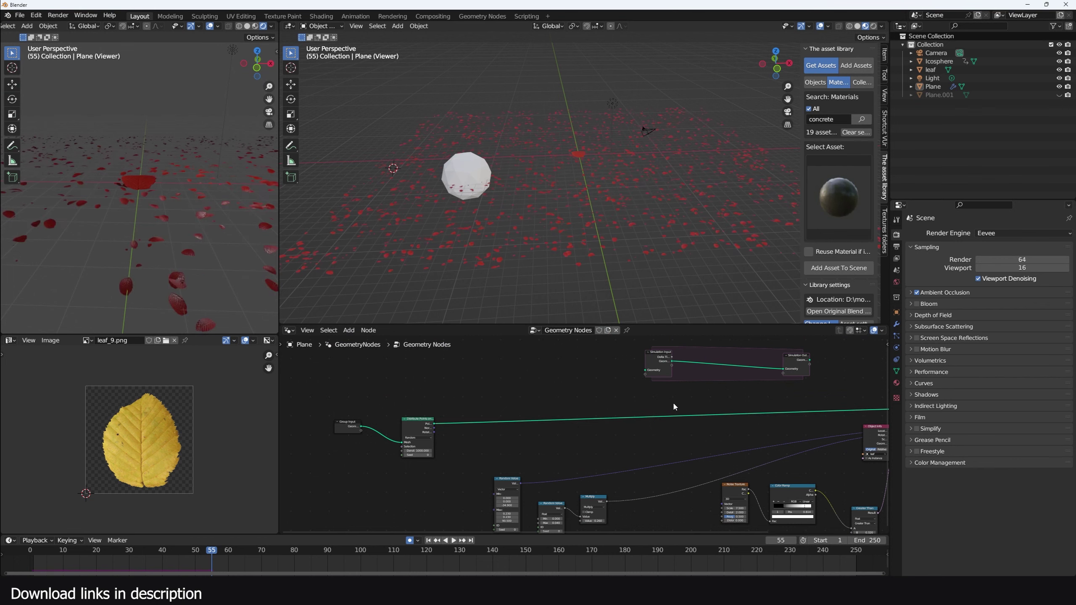
# - Reposition the Simulation Zone's input and output nodes above the main geometry link and play the animation
pyautogui.moveTo(670, 401); pyautogui.dragTo(638, 419, button='middle')
pyautogui.scroll(3, 638, 420)
pyautogui.moveTo(640, 381); pyautogui.dragTo(458, 392)
pyautogui.moveTo(807, 375); pyautogui.dragTo(787, 400)
pyautogui.moveTo(538, 380); pyautogui.dragTo(506, 384)
pyautogui.scroll(-5, 474, 409)
pyautogui.press('space')
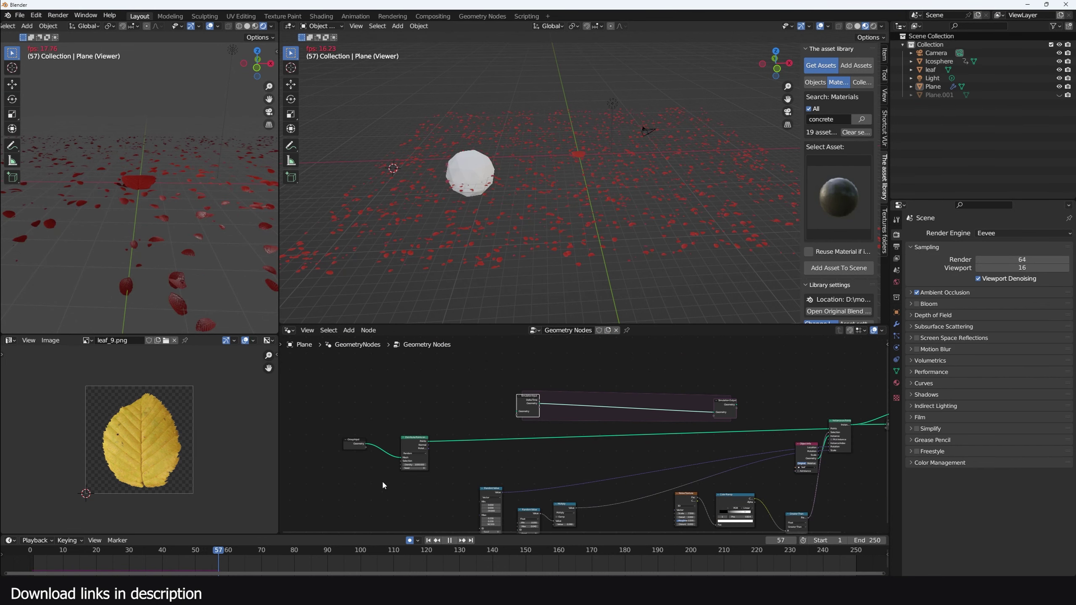
pyautogui.press('space')
# - Move the Simulation Input node nearer to Distribute Points on Faces and connect Points to its Geometry input
pyautogui.scroll(3, 568, 429)
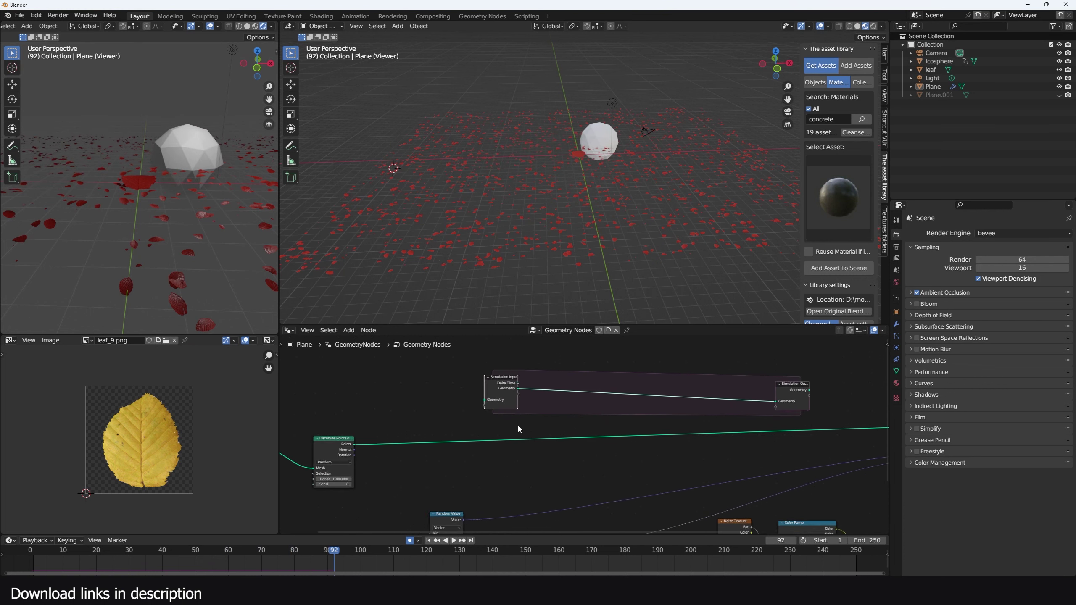
pyautogui.moveTo(488, 387); pyautogui.dragTo(433, 409)
pyautogui.moveTo(318, 448); pyautogui.dragTo(434, 439, button='middle')
pyautogui.moveTo(434, 439); pyautogui.dragTo(455, 394)
pyautogui.scroll(2, 457, 400)
pyautogui.moveTo(454, 401); pyautogui.dragTo(422, 424, button='middle')
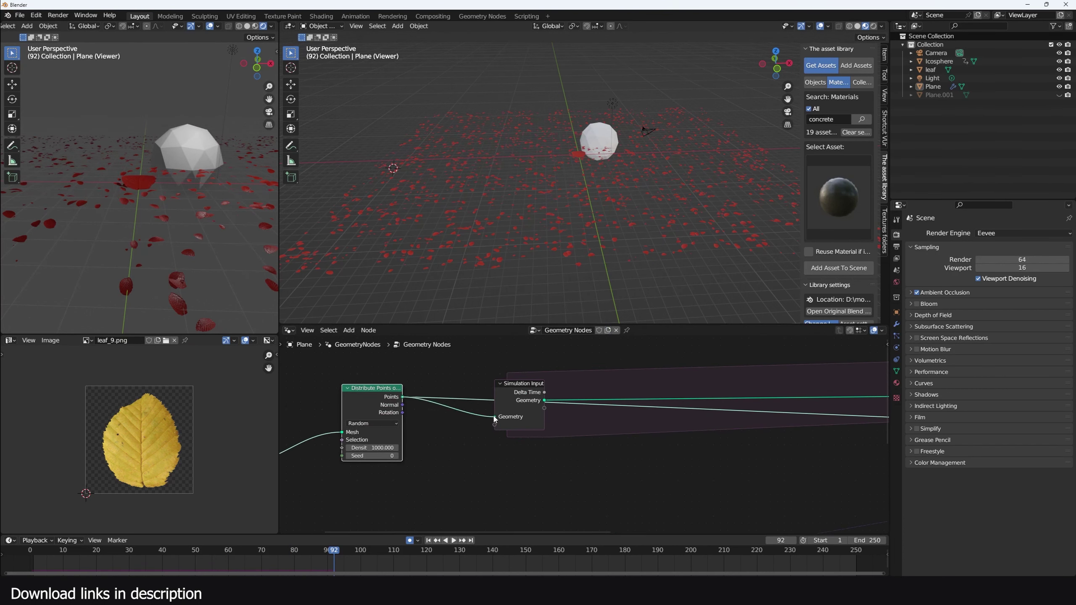
# - Connect the Simulation Output's Geometry to the Points input of Instance on Points
pyautogui.moveTo(642, 434); pyautogui.dragTo(472, 416, button='middle')
pyautogui.scroll(-3, 801, 412)
pyautogui.moveTo(809, 407); pyautogui.dragTo(688, 414, button='middle')
pyautogui.keyDown('ctrl'); pyautogui.keyDown('shift'); pyautogui.click(727, 396); pyautogui.keyUp('shift'); pyautogui.keyUp('ctrl')
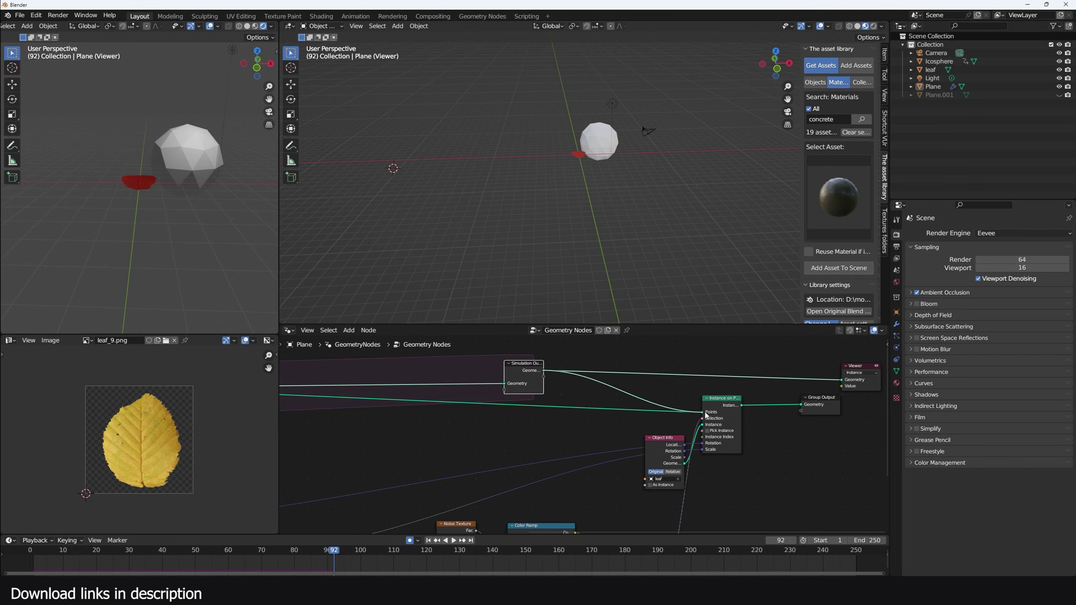
pyautogui.moveTo(706, 413); pyautogui.dragTo(704, 412)
pyautogui.moveTo(633, 407); pyautogui.dragTo(793, 426, button='middle')
pyautogui.moveTo(462, 470); pyautogui.dragTo(649, 453, button='middle')
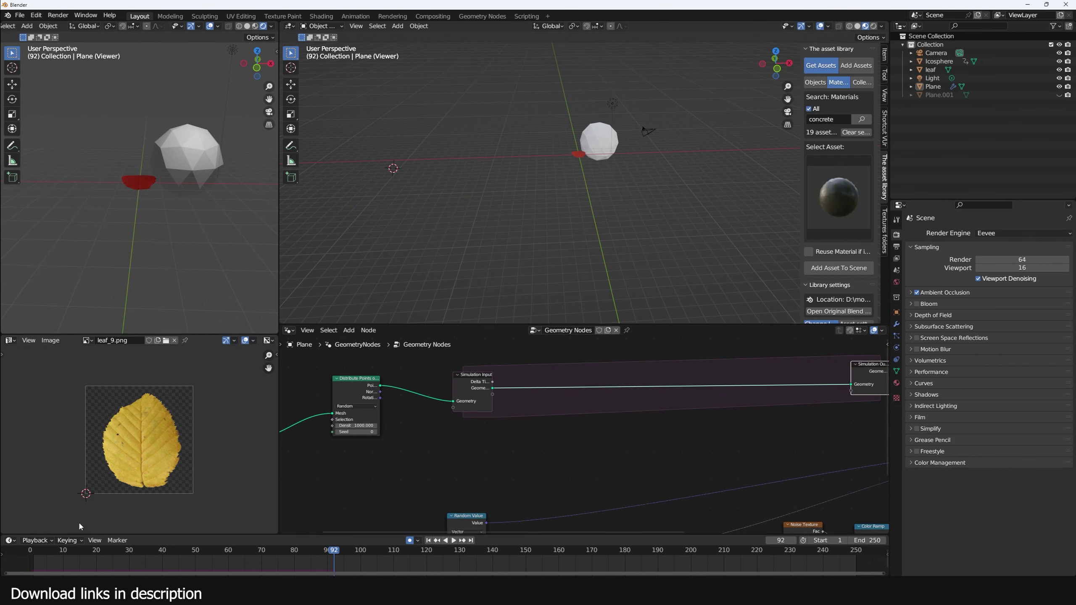
# - Preview Instance on Points and play the animation from the start to check the leaves through the simulation zone
pyautogui.click(32, 562)
pyautogui.press('Home')
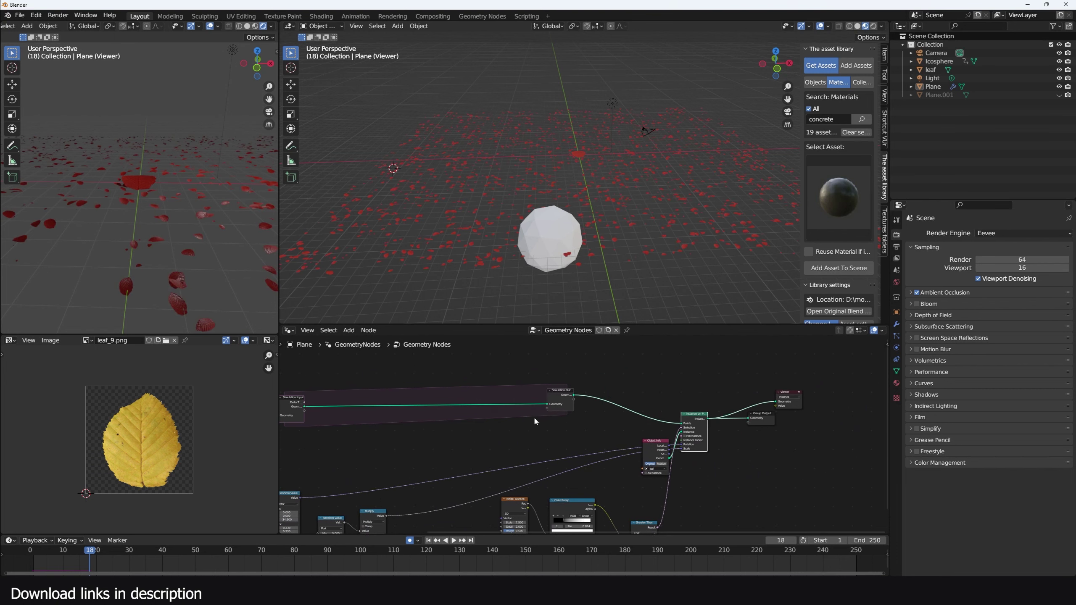
pyautogui.keyDown('ctrl'); pyautogui.scroll(4, 453, 449); pyautogui.keyUp('ctrl')
pyautogui.click(34, 566)
pyautogui.press('space')
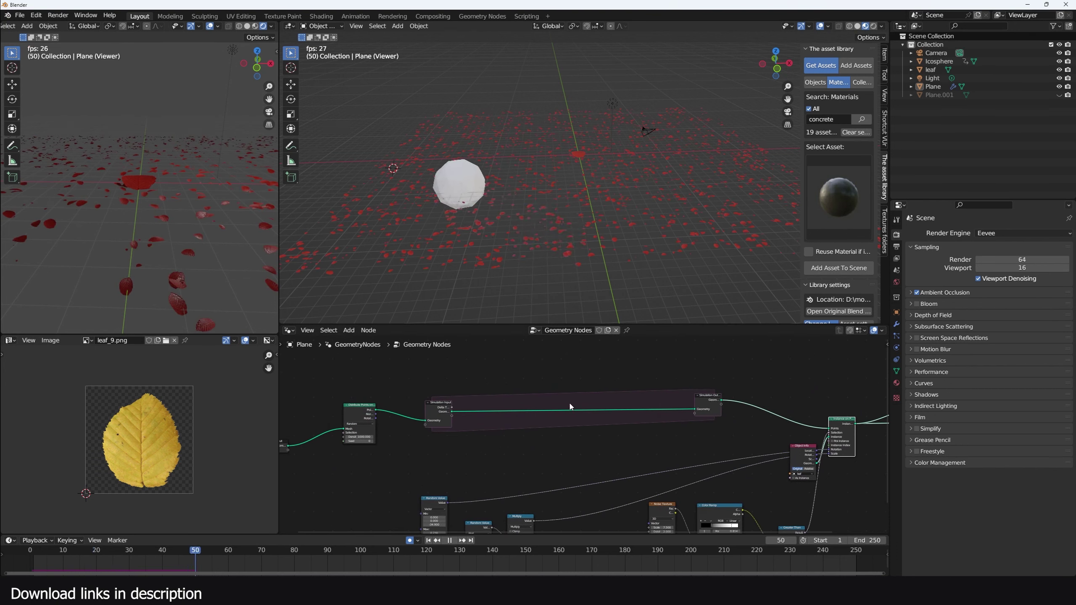
pyautogui.press('space')
pyautogui.scroll(3, 547, 410)
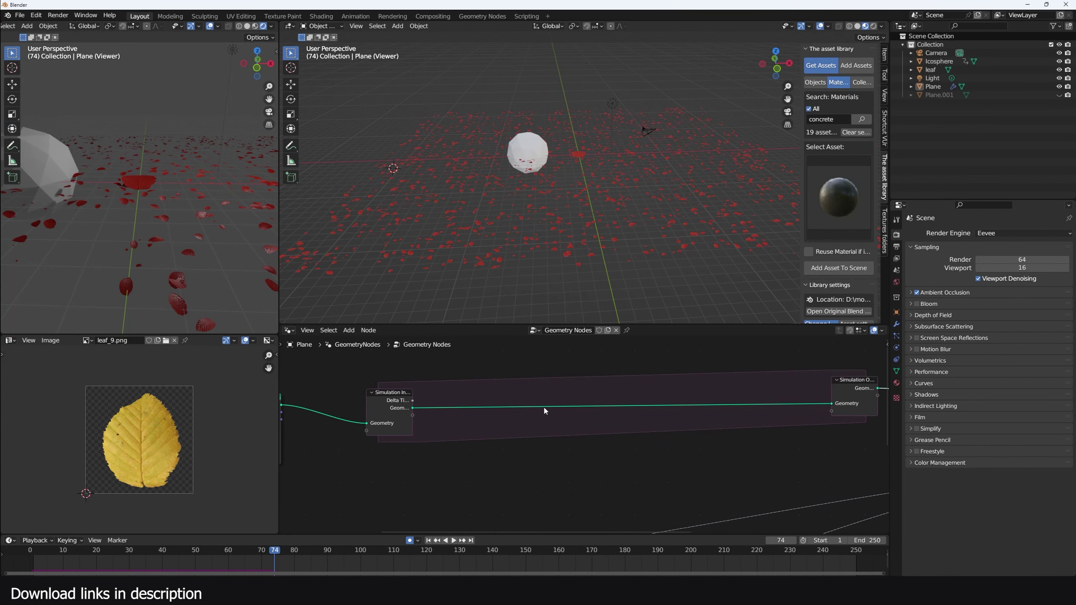
# - Below the Simulation Input, feed the Icosphere's geometry from an Object Info node set to Relative into a new Geometry Proximity node's Target
pyautogui.moveTo(491, 412); pyautogui.dragTo(554, 397, button='middle')
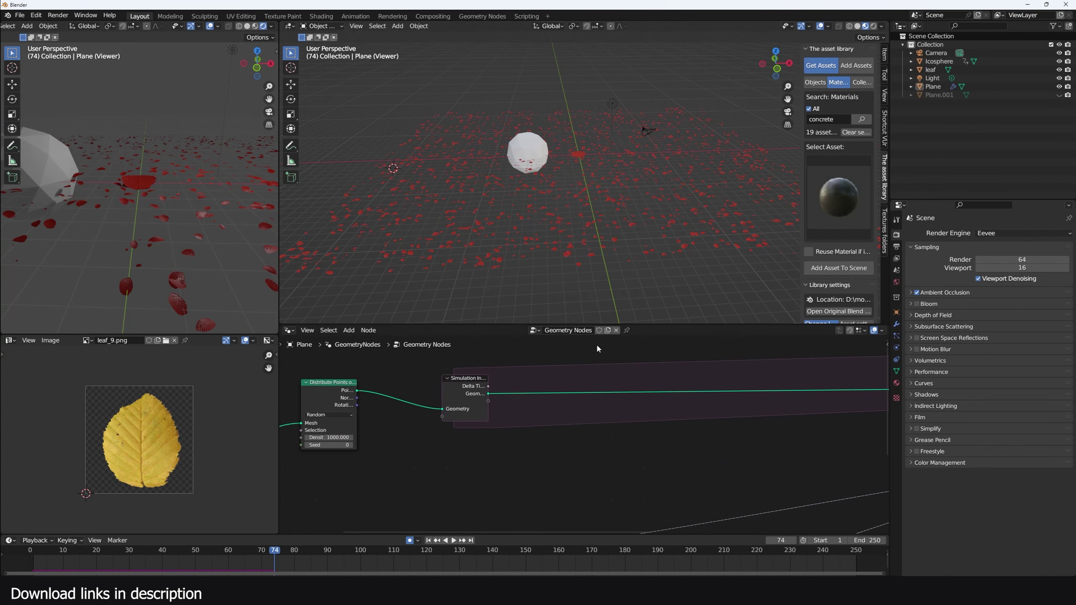
pyautogui.moveTo(395, 429); pyautogui.dragTo(426, 441)
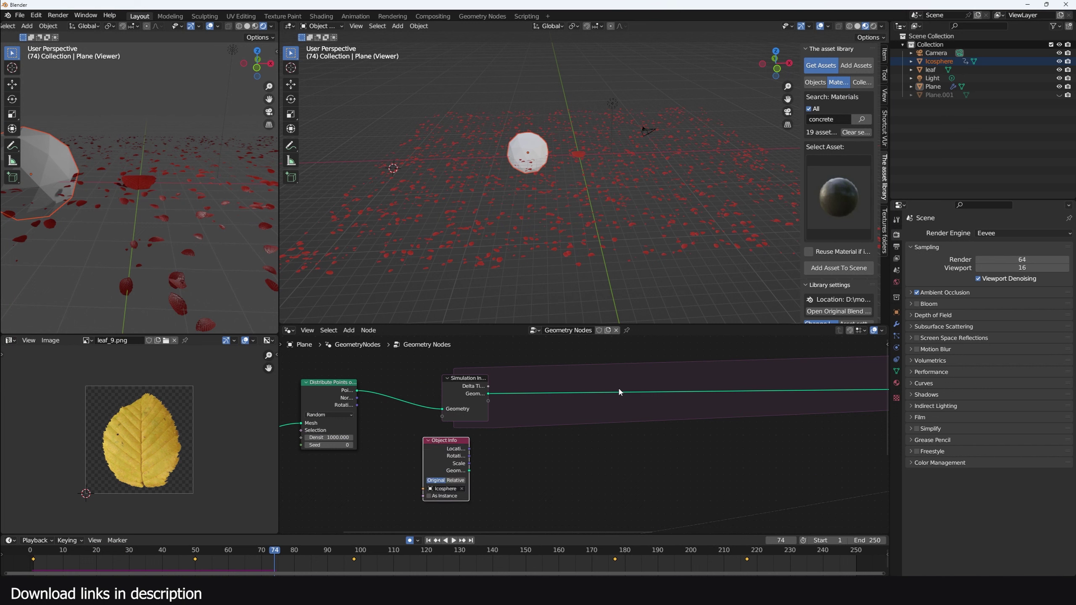
pyautogui.hotkey('shift', 'a')
pyautogui.click(642, 389)
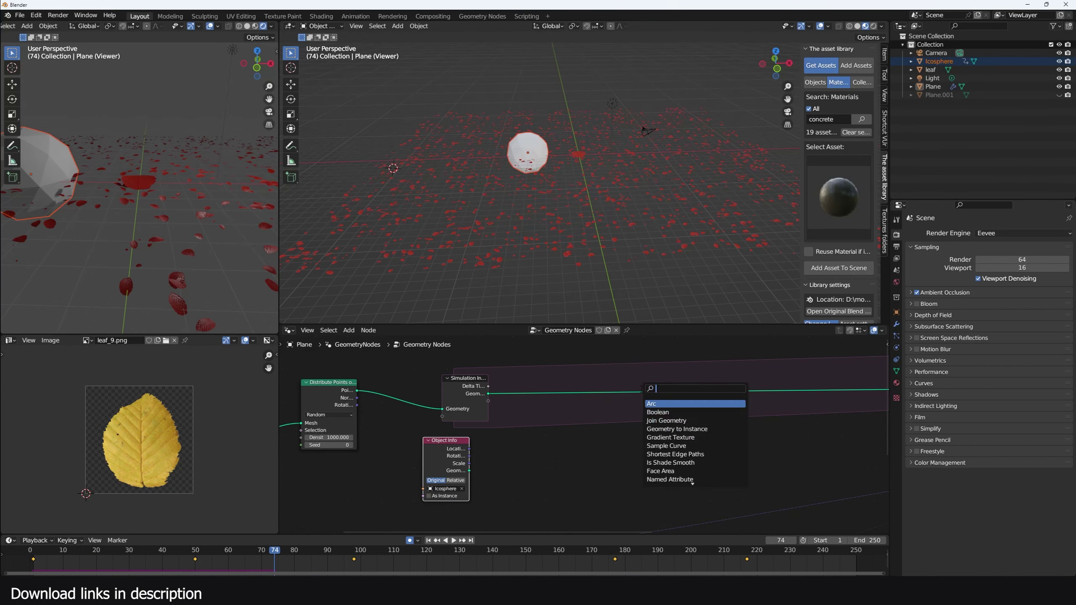
pyautogui.write('pro')
pyautogui.press('Return')
pyautogui.scroll(6, 581, 436)
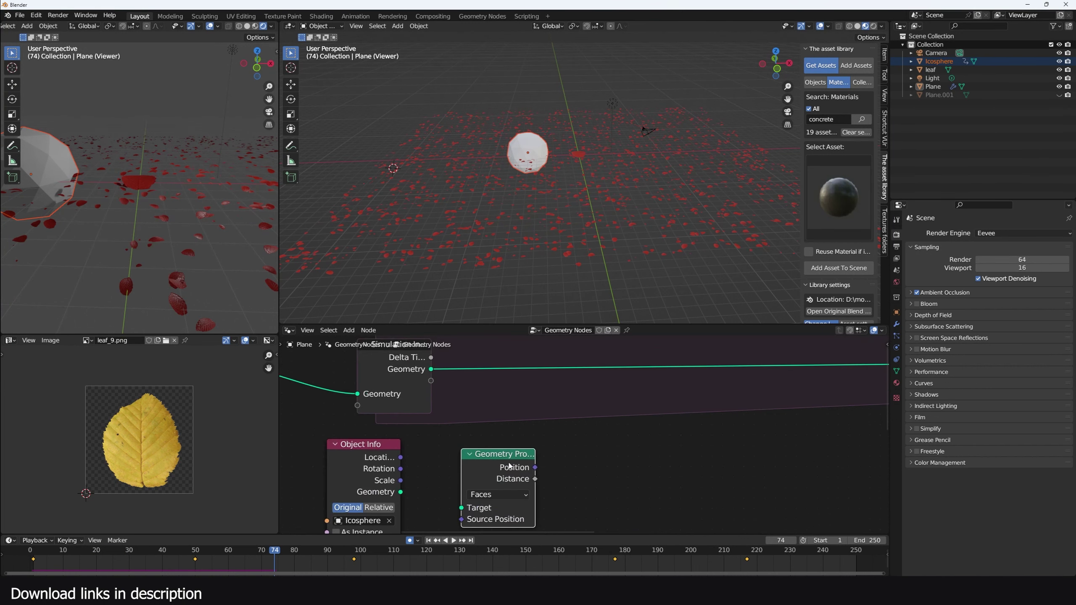
pyautogui.click(509, 464)
pyautogui.moveTo(510, 464); pyautogui.dragTo(574, 435, button='middle')
pyautogui.click(445, 478)
pyautogui.moveTo(467, 462); pyautogui.dragTo(528, 478)
# - Connect Geometry Proximity's Distance to the Simulation Output as a new simulation item and preview it on the leaves
pyautogui.scroll(-5, 685, 421)
pyautogui.moveTo(685, 421); pyautogui.dragTo(591, 442, button='middle')
pyautogui.scroll(-4, 647, 416)
pyautogui.scroll(4, 648, 416)
pyautogui.moveTo(661, 415); pyautogui.dragTo(575, 419, button='middle')
pyautogui.scroll(-2, 634, 417)
pyautogui.scroll(-1, 635, 419)
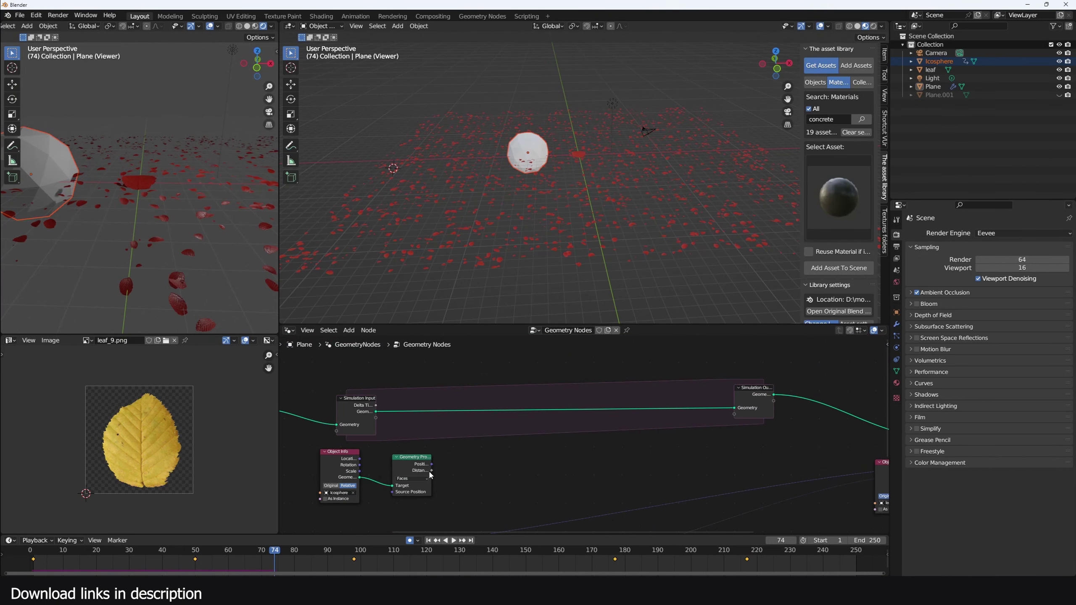
pyautogui.moveTo(738, 422); pyautogui.dragTo(725, 381, button='middle')
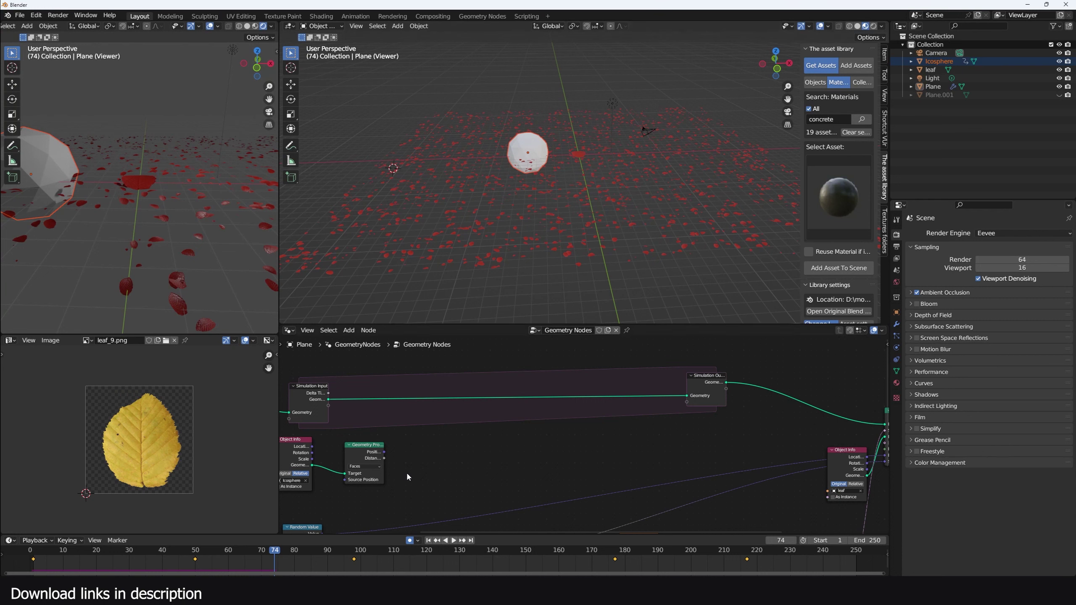
pyautogui.moveTo(384, 458); pyautogui.dragTo(693, 406)
pyautogui.keyDown('ctrl'); pyautogui.keyDown('shift'); pyautogui.click(723, 394); pyautogui.keyUp('shift'); pyautogui.keyUp('ctrl')
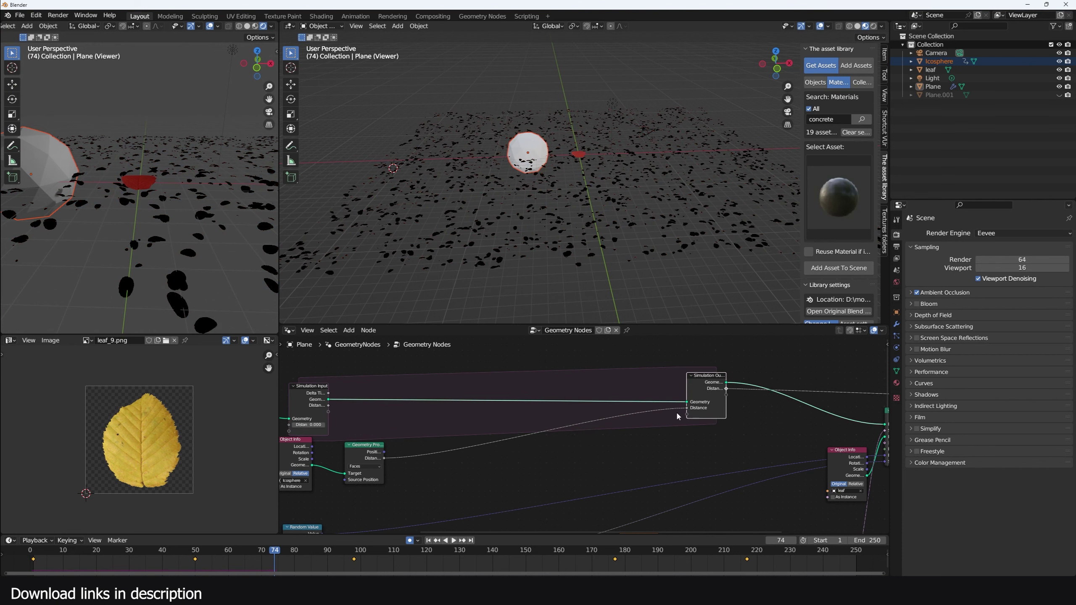
pyautogui.moveTo(588, 447); pyautogui.dragTo(575, 443, button='middle')
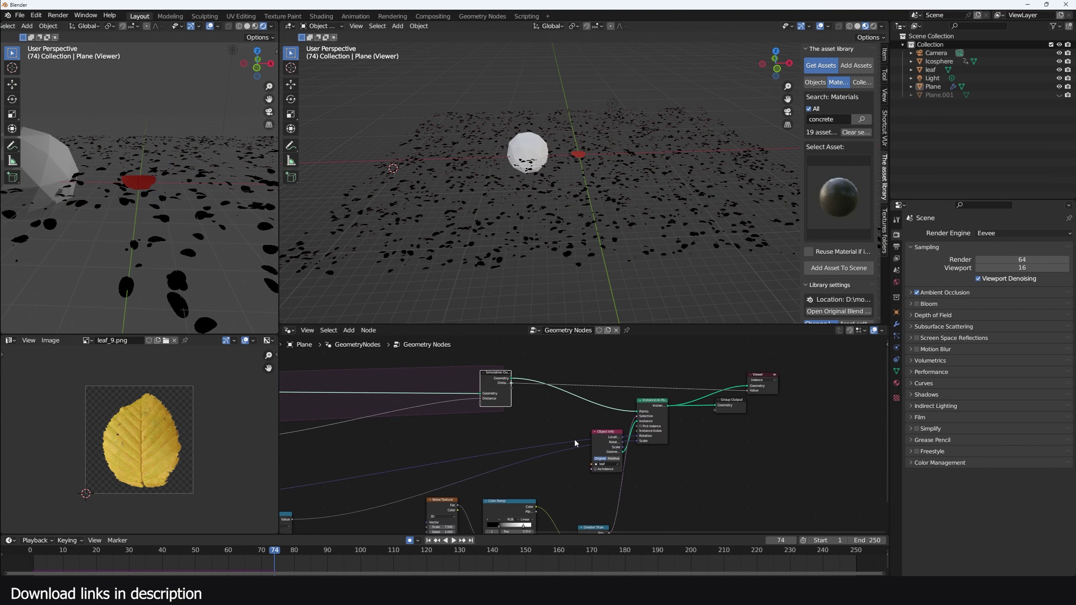
pyautogui.click(762, 380)
pyautogui.click(768, 388)
pyautogui.click(762, 381)
pyautogui.click(759, 390)
pyautogui.click(762, 380)
pyautogui.click(758, 415)
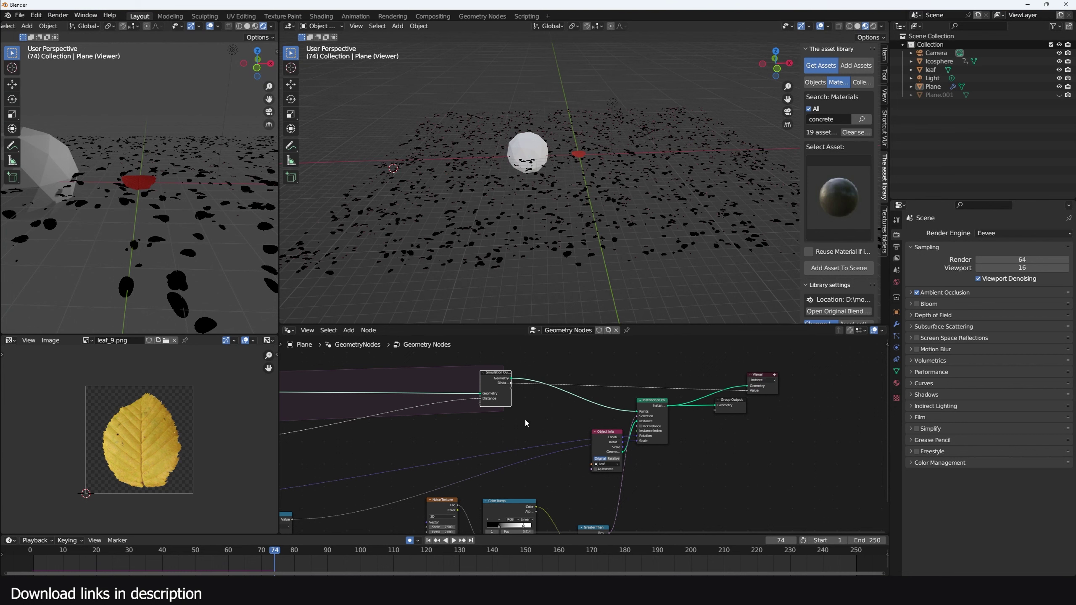
# - Play the animation from an early frame to examine how the Distance values change on the leaves
pyautogui.click(48, 554)
pyautogui.press('space')
pyautogui.press('space')
pyautogui.press('space')
pyautogui.press('space')
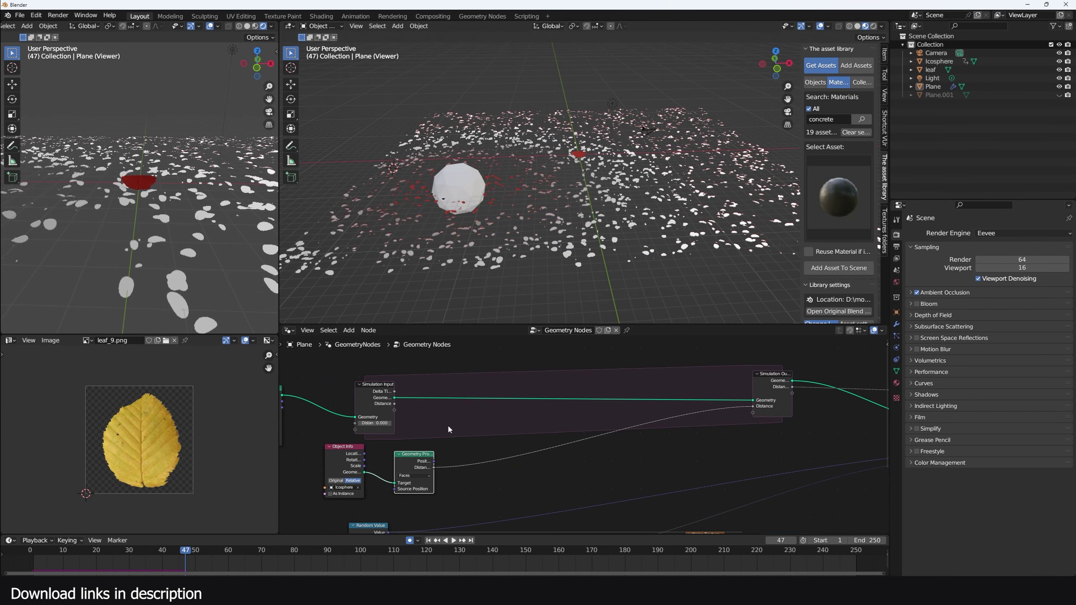
pyautogui.moveTo(723, 382); pyautogui.dragTo(724, 392, button='middle')
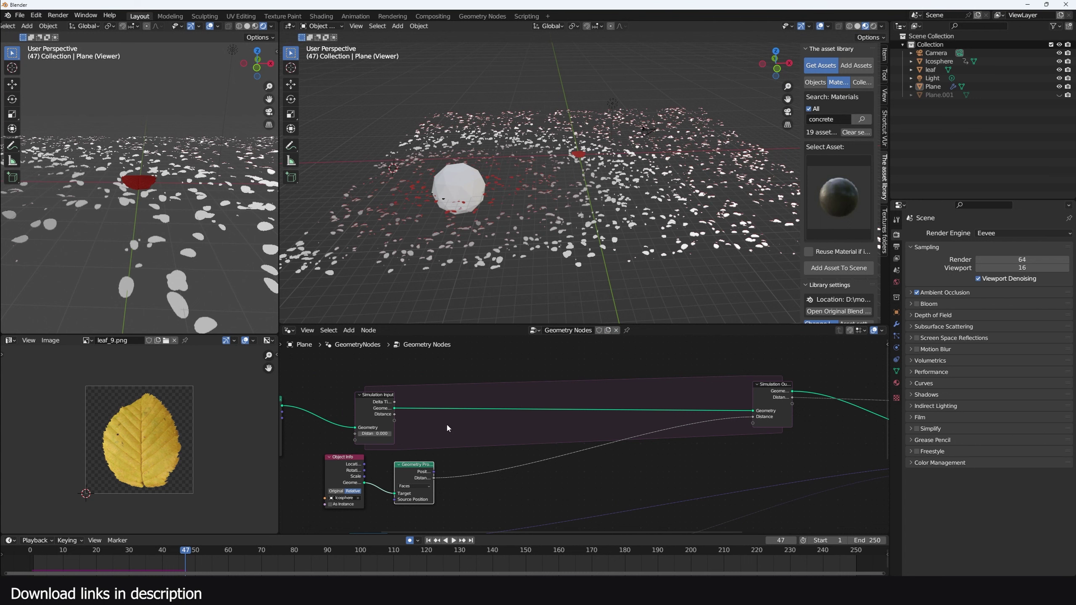
pyautogui.hotkey('shift', 'a')
pyautogui.hotkey('shift', 'a')
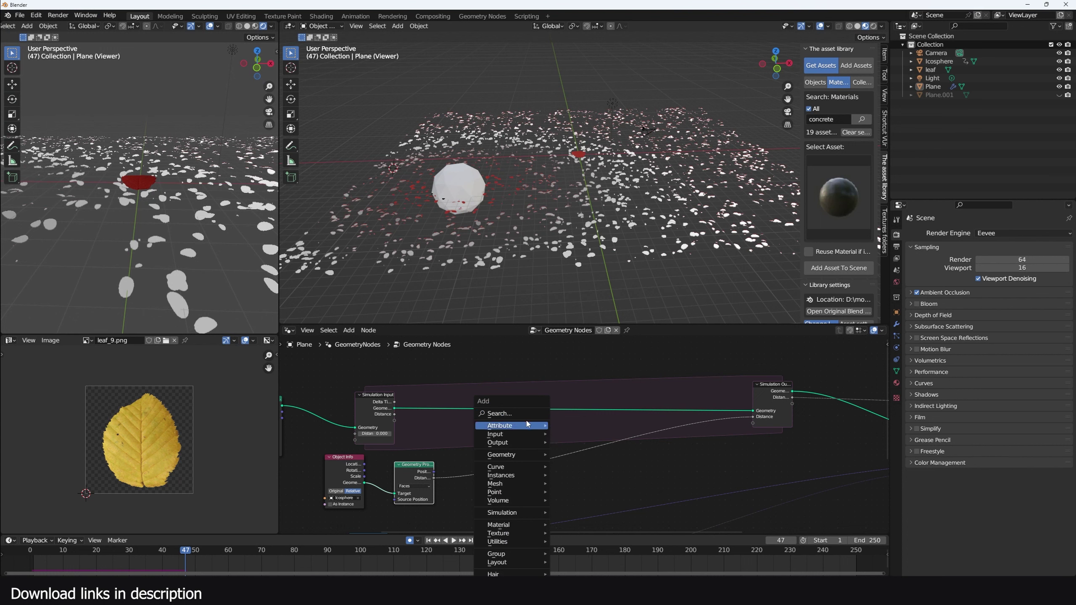
pyautogui.scroll(-1, 771, 394)
pyautogui.moveTo(777, 394); pyautogui.dragTo(682, 406, button='middle')
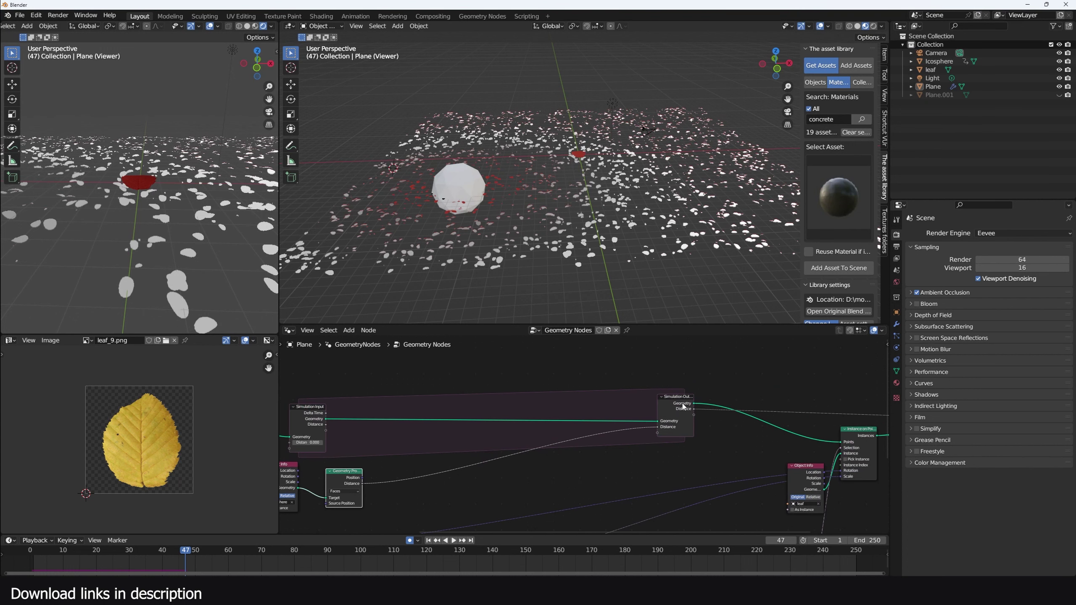
# - Preview the Simulation Output directly in the viewer and play the animation from frame 0
pyautogui.keyDown('ctrl'); pyautogui.keyDown('shift'); pyautogui.click(683, 406); pyautogui.keyUp('shift'); pyautogui.keyUp('ctrl')
pyautogui.click(29, 554)
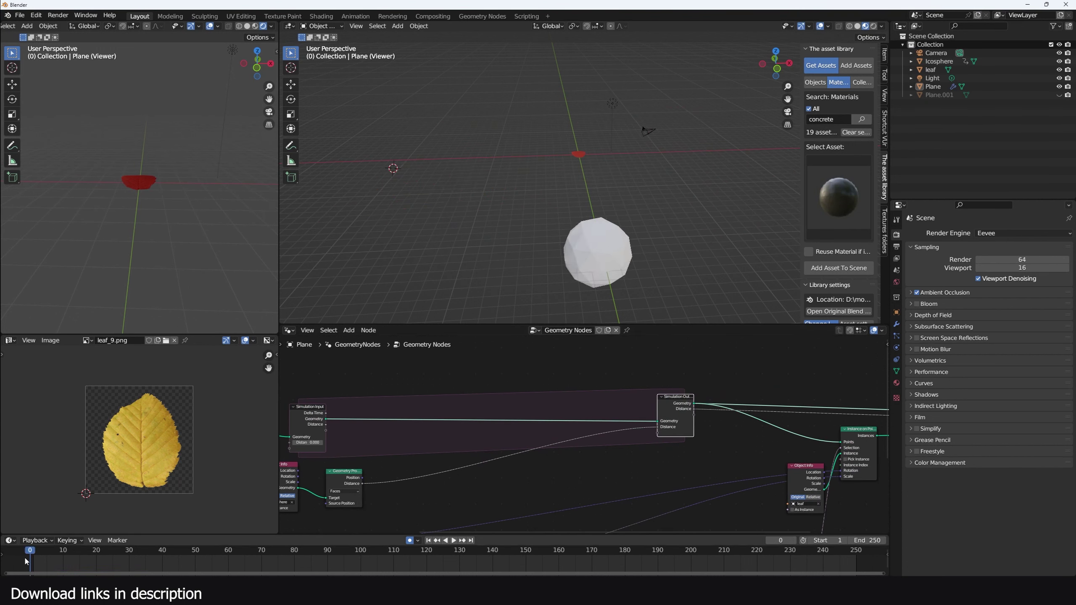
pyautogui.press('space')
pyautogui.press('space')
pyautogui.scroll(-1, 592, 443)
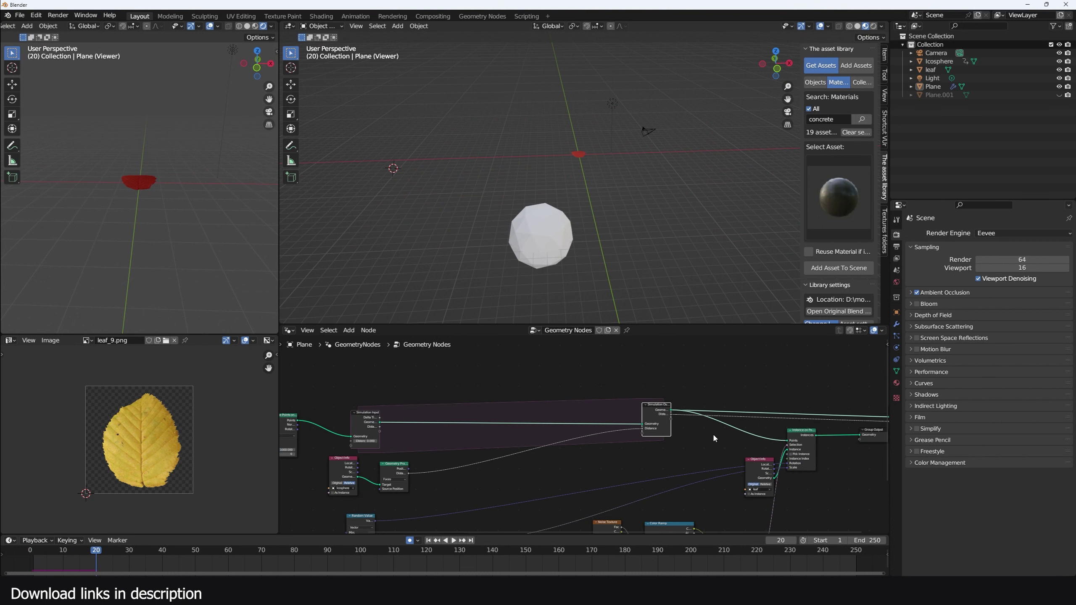
# - Change the Viewer node's domain and play the animation to examine the distance values on the points
pyautogui.moveTo(719, 442)
pyautogui.mouseDown(button='middle')
pyautogui.moveTo(580, 429)
pyautogui.moveTo(593, 410)
pyautogui.moveTo(680, 414)
pyautogui.mouseUp(button='middle')
pyautogui.click(773, 400)
pyautogui.click(769, 403)
pyautogui.press('space')
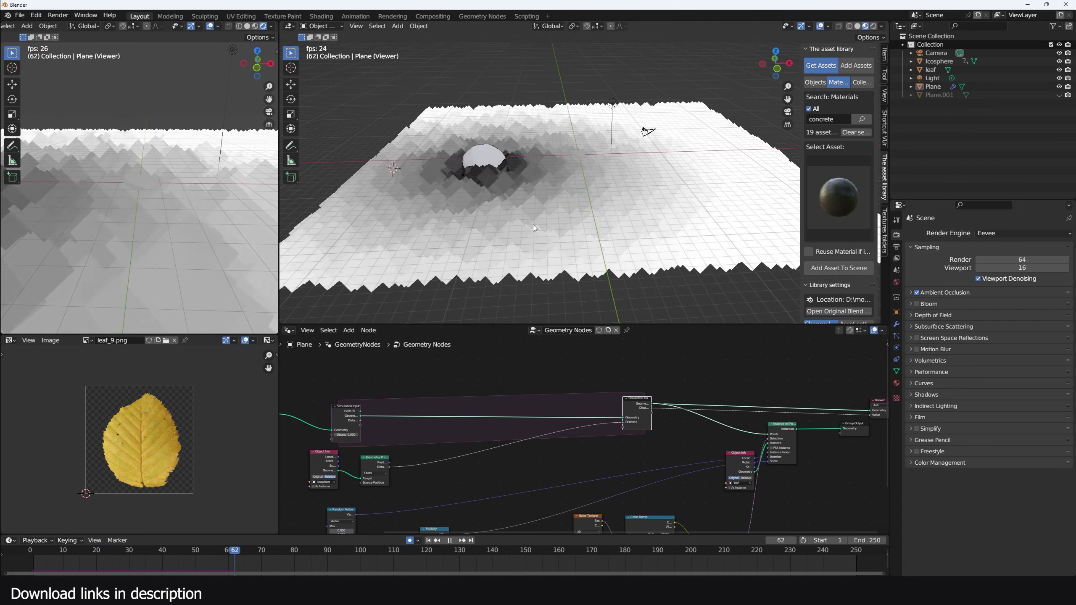
pyautogui.press('space')
# - Add a Math node set to Add that sums the Simulation Input's Distance and Geometry Proximity's Distance into the Simulation Output
pyautogui.scroll(2, 592, 399)
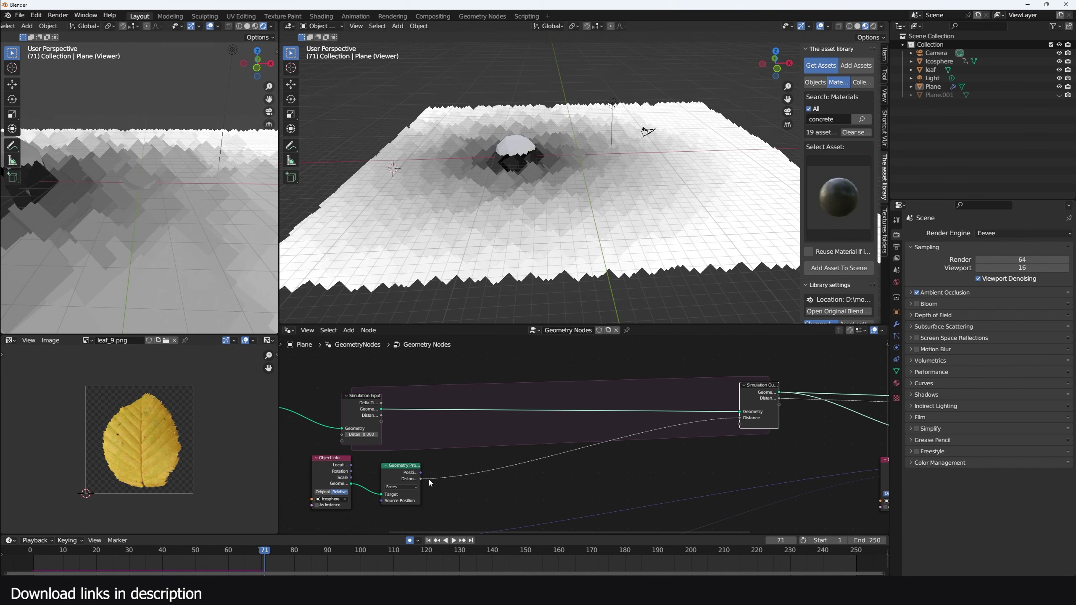
pyautogui.hotkey('shift', 'a')
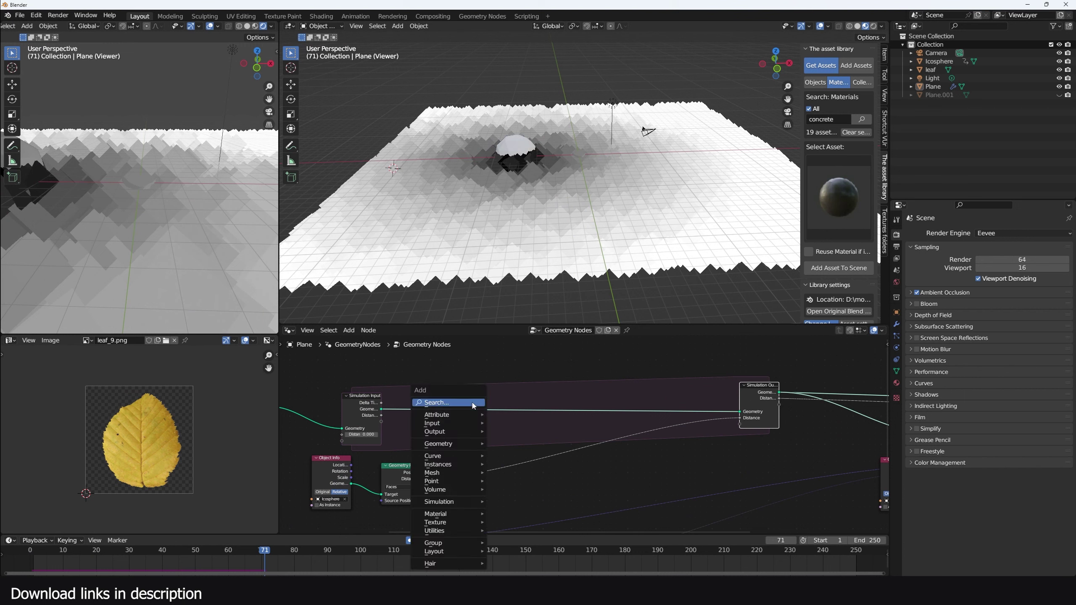
pyautogui.click(473, 403)
pyautogui.write('add')
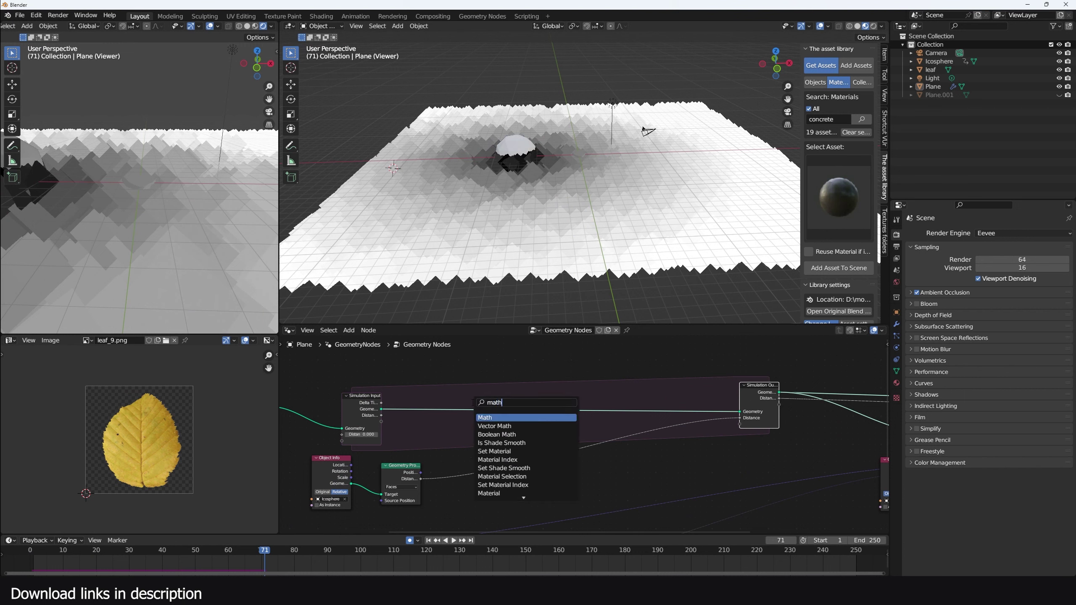
pyautogui.press('Return')
pyautogui.moveTo(421, 478); pyautogui.dragTo(497, 452)
pyautogui.moveTo(381, 415); pyautogui.dragTo(740, 418)
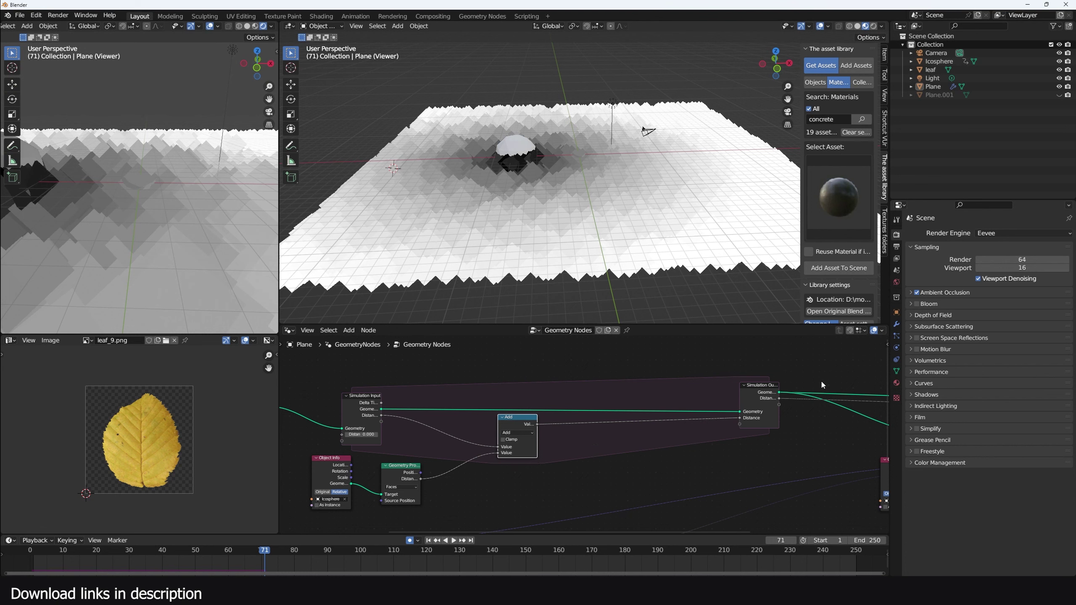
# - Replay the animation from the start to examine how the summed distance accumulates
pyautogui.click(23, 565)
pyautogui.press('space')
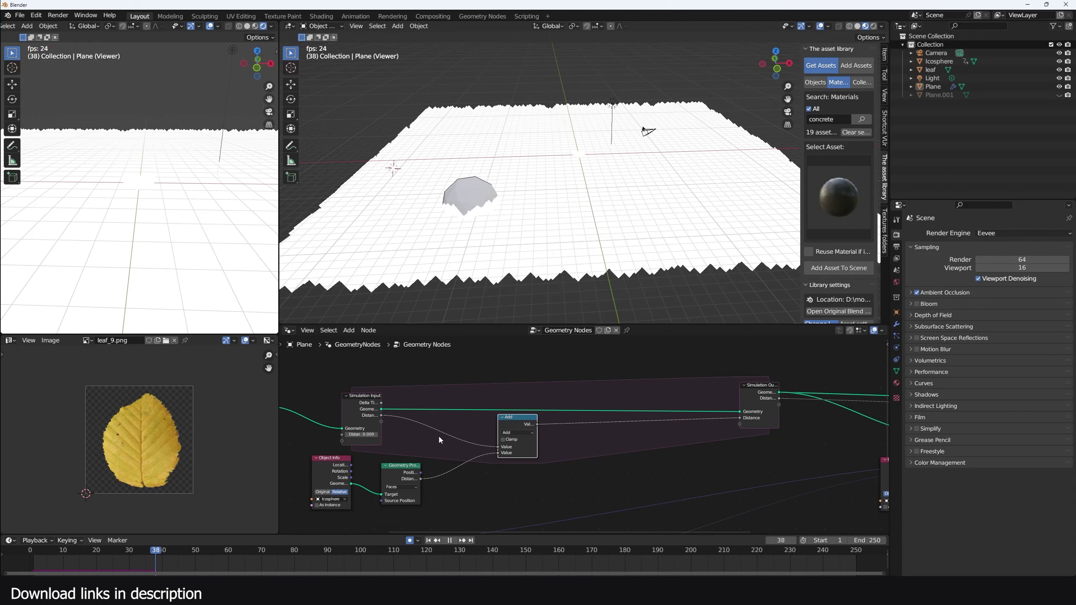
pyautogui.hotkey('shift', 'Left')
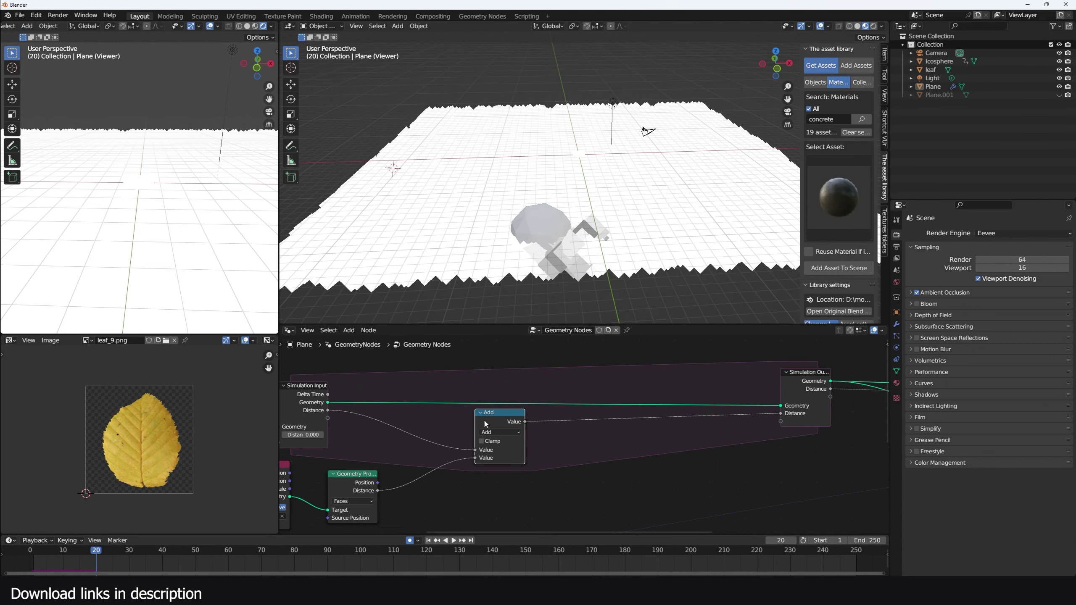
# - Insert a Color Ramp between Geometry Proximity and the Add node, reverse its colours with stop 1 at 0.732, and play the animation
pyautogui.moveTo(493, 420); pyautogui.dragTo(502, 422)
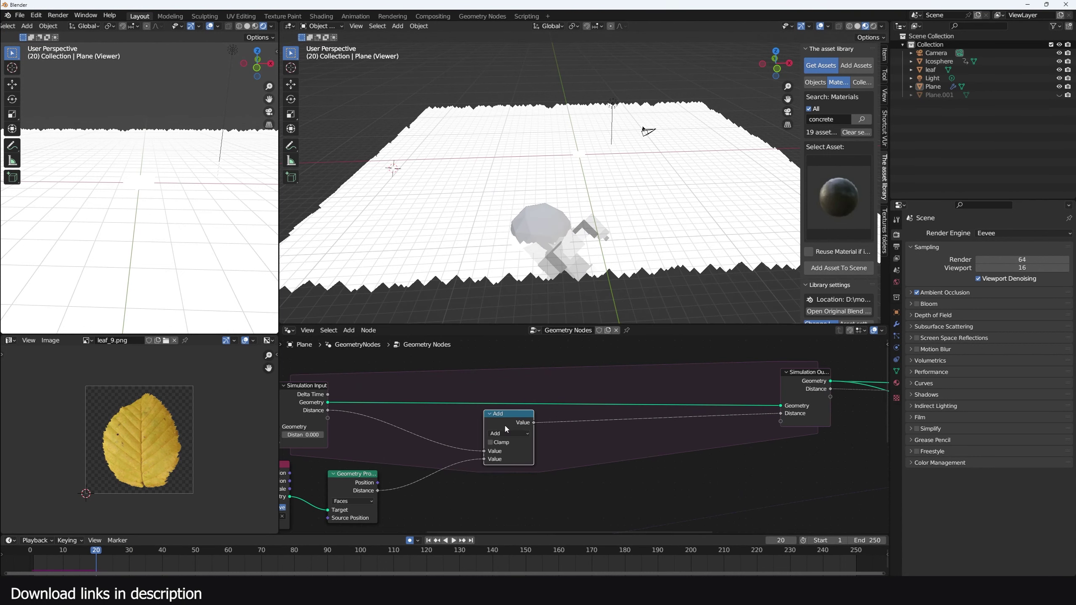
pyautogui.hotkey('shift', 'a')
pyautogui.click(512, 416)
pyautogui.write('ramp')
pyautogui.press('Return')
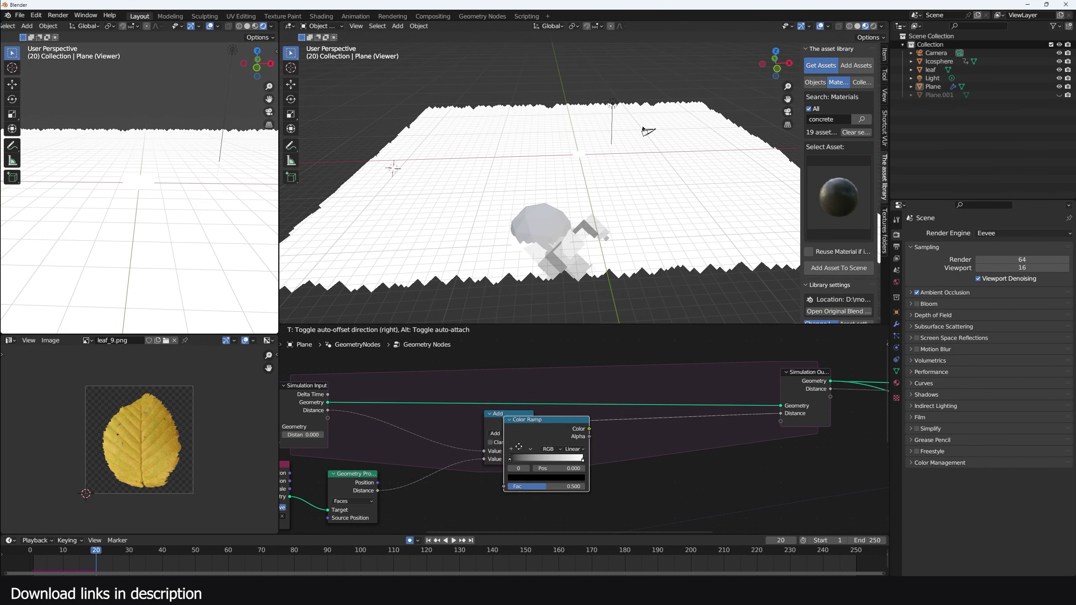
pyautogui.click(455, 470)
pyautogui.press('space')
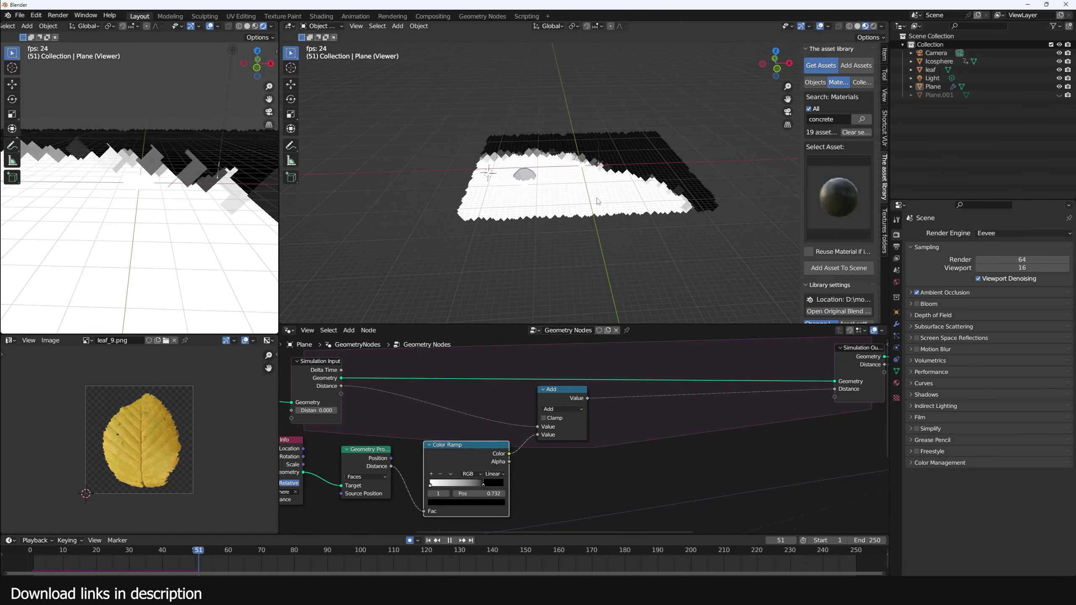
# - Stop playback, set the Color Ramp's stop 1 position to 0.282, and replay the animation from the start
pyautogui.press('space')
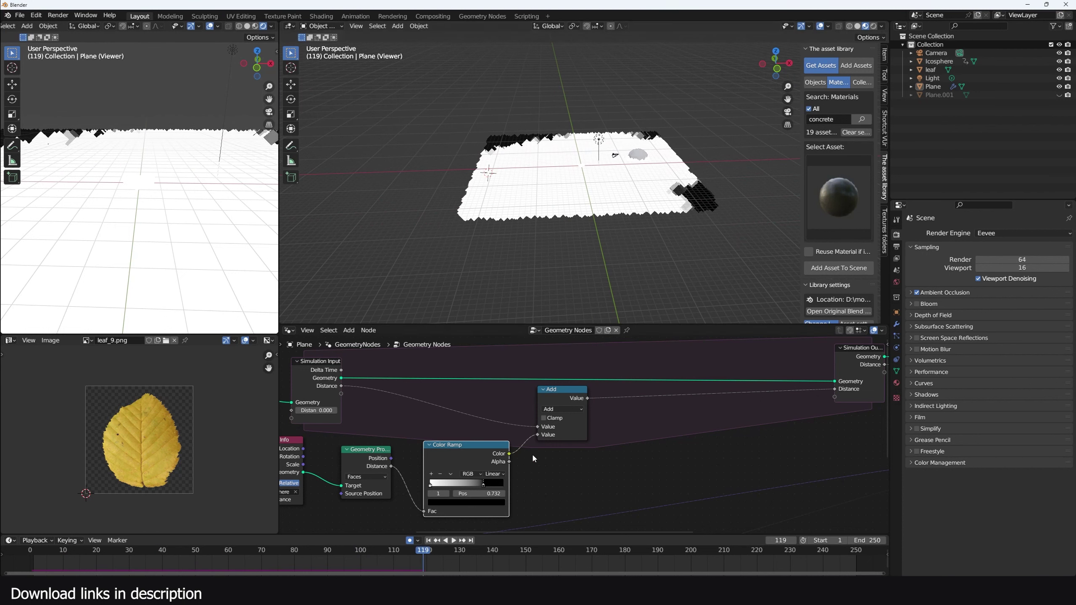
pyautogui.scroll(2, 656, 217)
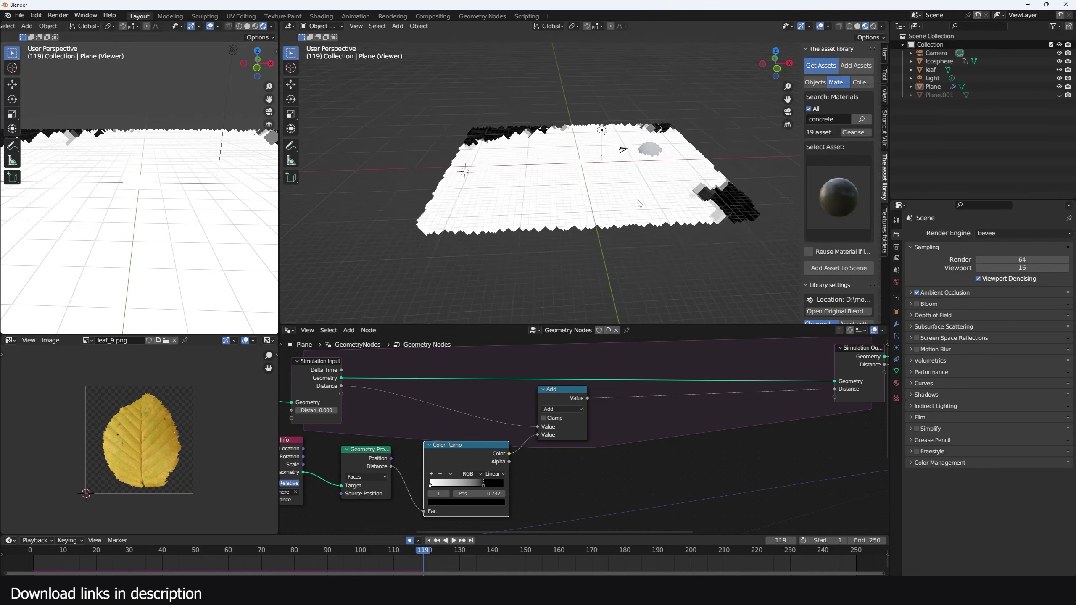
pyautogui.moveTo(484, 484); pyautogui.dragTo(450, 483)
pyautogui.click(21, 553)
pyautogui.press('space')
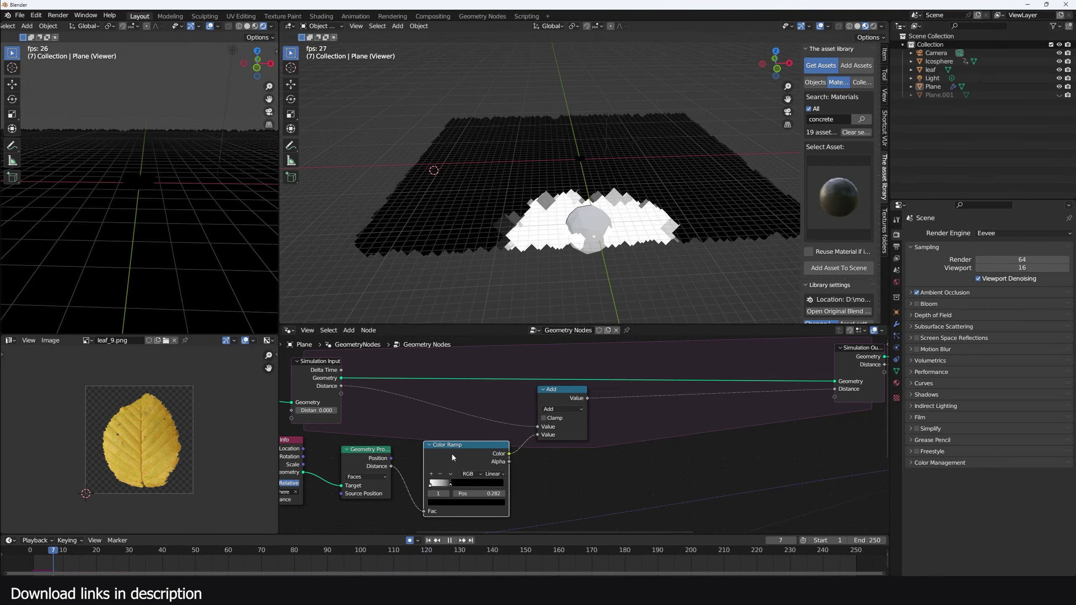
# - Tighten the sphere's influence by setting the Color Ramp's stop 1 position to 0.214, and replay the animation
pyautogui.press('space')
pyautogui.moveTo(450, 484); pyautogui.dragTo(440, 487)
pyautogui.click(30, 552)
pyautogui.press('space')
pyautogui.press('space')
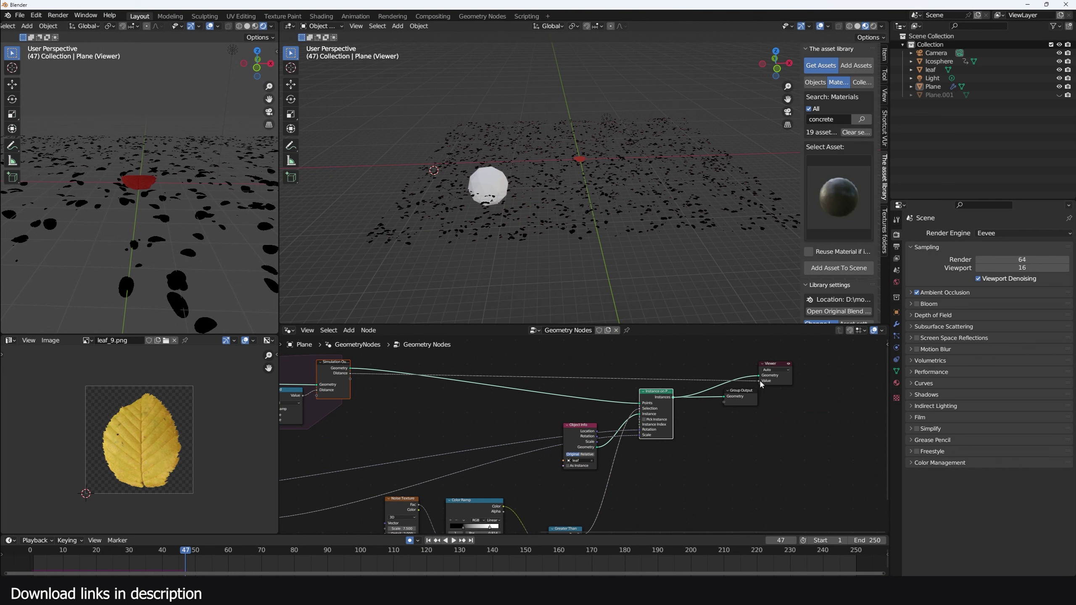
# - Add a Set Position node on the geometry link between the Simulation Output and Instance on Points
pyautogui.moveTo(741, 383); pyautogui.dragTo(570, 386, button='middle')
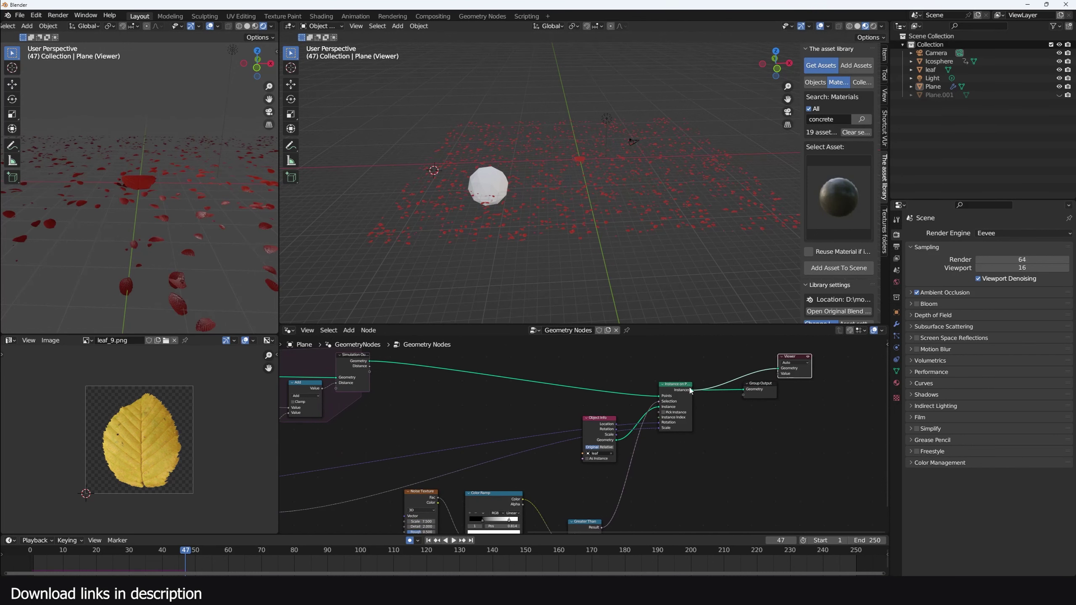
pyautogui.moveTo(683, 386); pyautogui.dragTo(693, 377)
pyautogui.scroll(3, 520, 366)
pyautogui.moveTo(515, 373); pyautogui.dragTo(642, 382, button='middle')
pyautogui.hotkey('shift', 'a')
pyautogui.click(587, 377)
pyautogui.write('se')
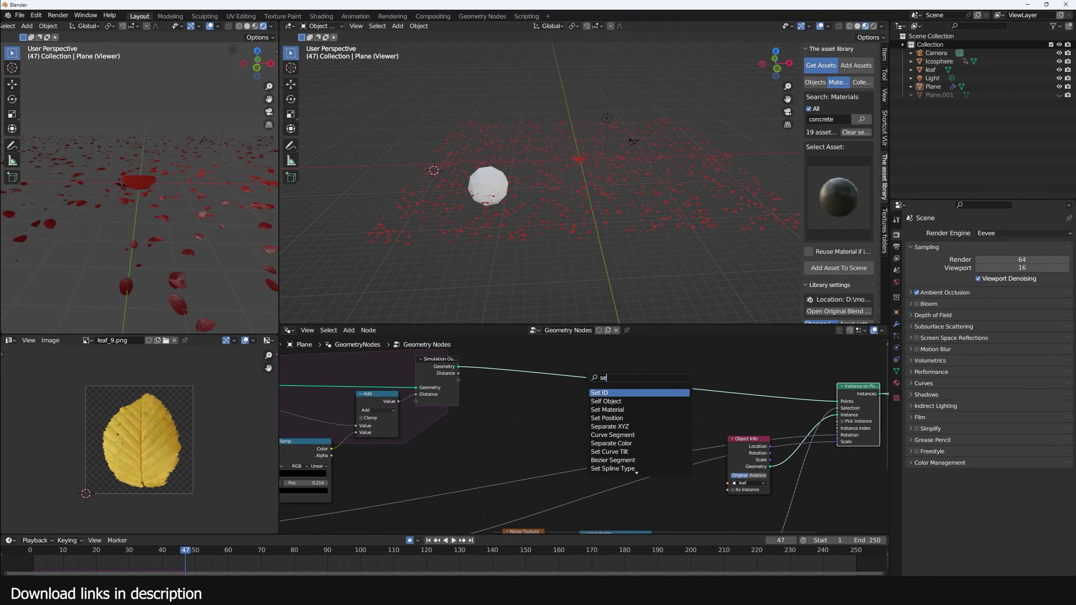
pyautogui.click(606, 418)
pyautogui.click(629, 401)
pyautogui.scroll(1, 460, 380)
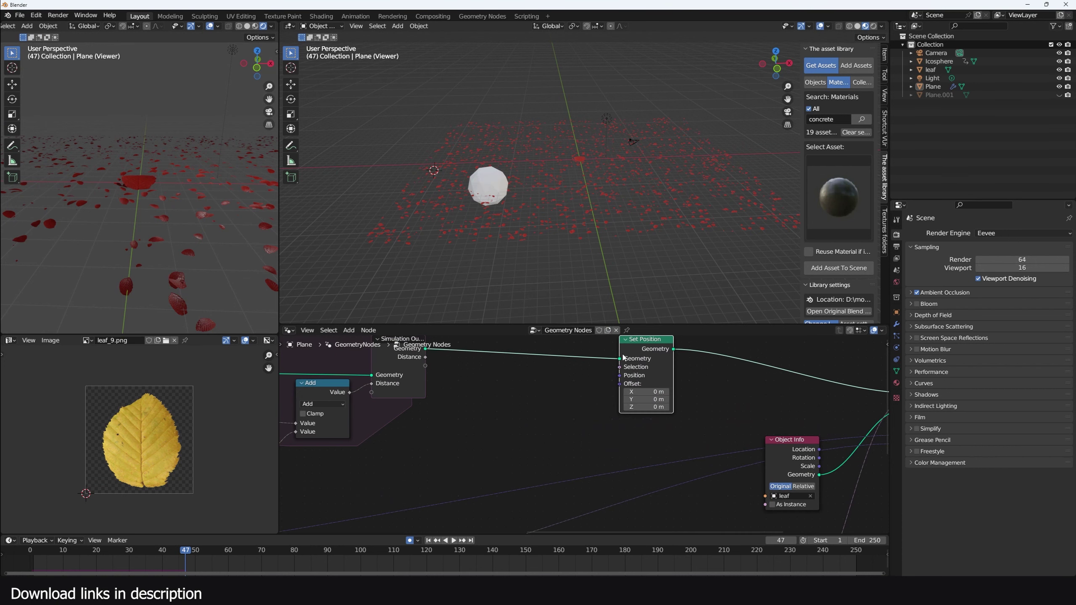
pyautogui.moveTo(638, 357); pyautogui.dragTo(682, 357)
# - Add a Combine XYZ node and connect its Vector output to Set Position's Offset
pyautogui.hotkey('shift', 'a')
pyautogui.click(523, 384)
pyautogui.write('x')
pyautogui.click(556, 399)
pyautogui.click(520, 434)
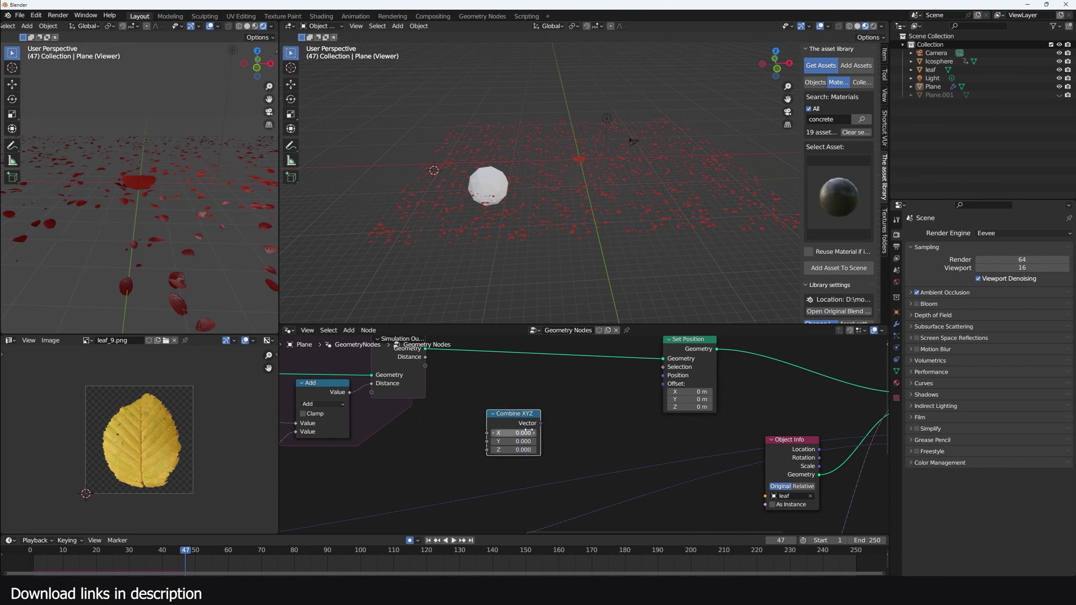
pyautogui.moveTo(540, 423); pyautogui.dragTo(664, 384)
pyautogui.scroll(1, 545, 426)
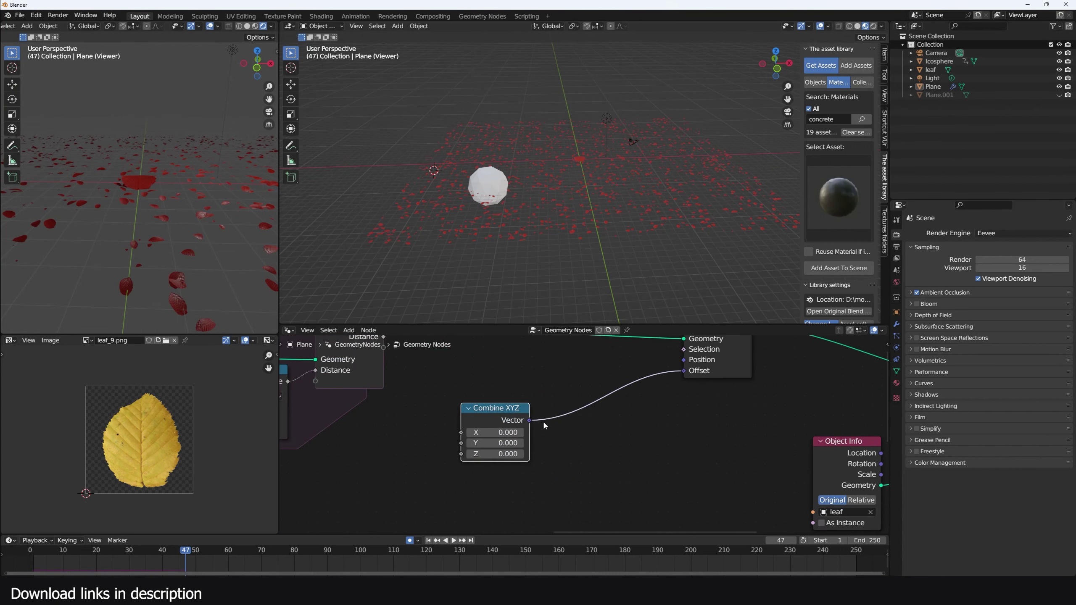
# - Set the Combine XYZ node's X to 0.150 and Z to 0.130 to offset the leaves
pyautogui.click(509, 463)
pyautogui.moveTo(512, 455); pyautogui.dragTo(525, 432)
pyautogui.scroll(1, 495, 449)
pyautogui.hotkey('ctrl', 'z')
pyautogui.scroll(-1, 505, 395)
pyautogui.scroll(-1, 504, 395)
# - Insert a Vector Math node set to Scale between Combine XYZ and Set Position, driving its Scale with the Simulation Output's Distance
pyautogui.moveTo(588, 400); pyautogui.dragTo(597, 437, button='middle')
pyautogui.hotkey('shift', 'a')
pyautogui.click(599, 420)
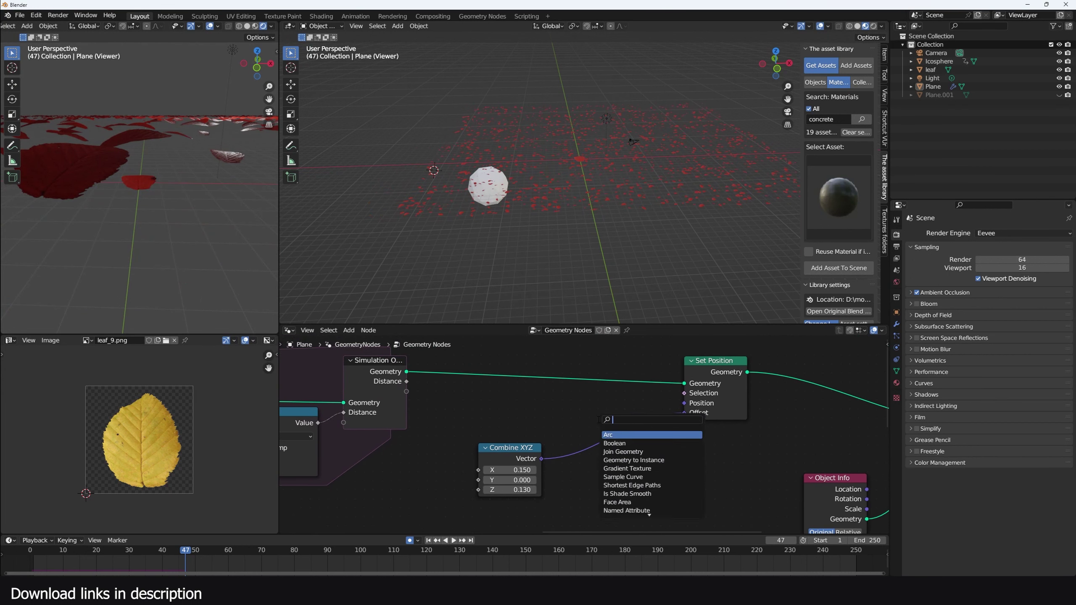
pyautogui.write('vc')
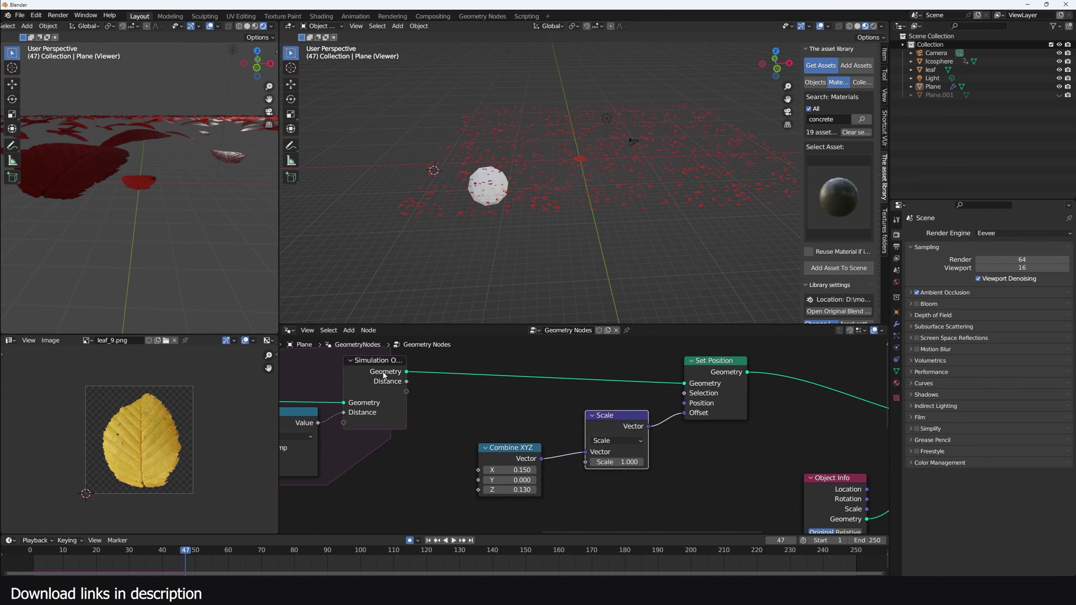
pyautogui.moveTo(406, 382); pyautogui.dragTo(593, 464)
pyautogui.hotkey('shift', 'a')
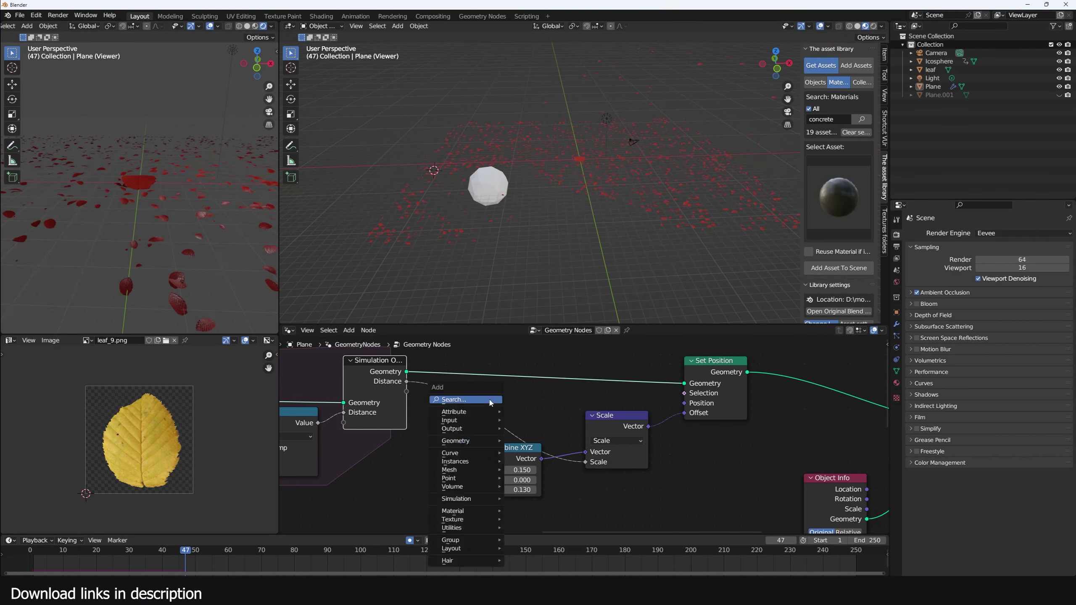
pyautogui.click(499, 400)
pyautogui.press('Escape')
# - Replay the animation from the start to examine how the sphere displaces the leaves
pyautogui.moveTo(678, 253); pyautogui.dragTo(657, 238, button='middle')
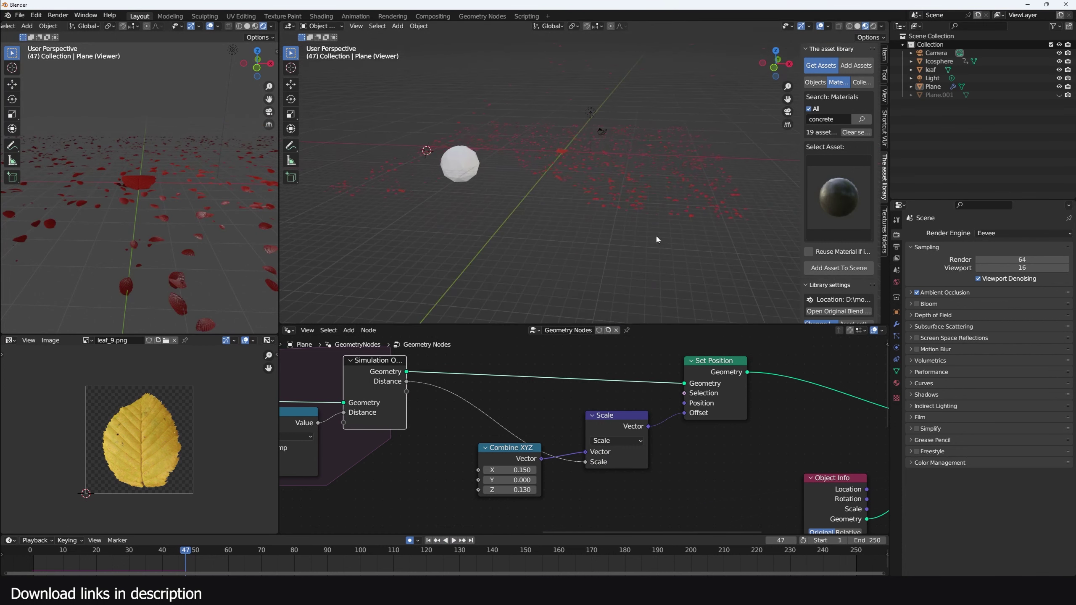
pyautogui.scroll(-1, 499, 387)
pyautogui.moveTo(500, 386); pyautogui.dragTo(592, 376, button='middle')
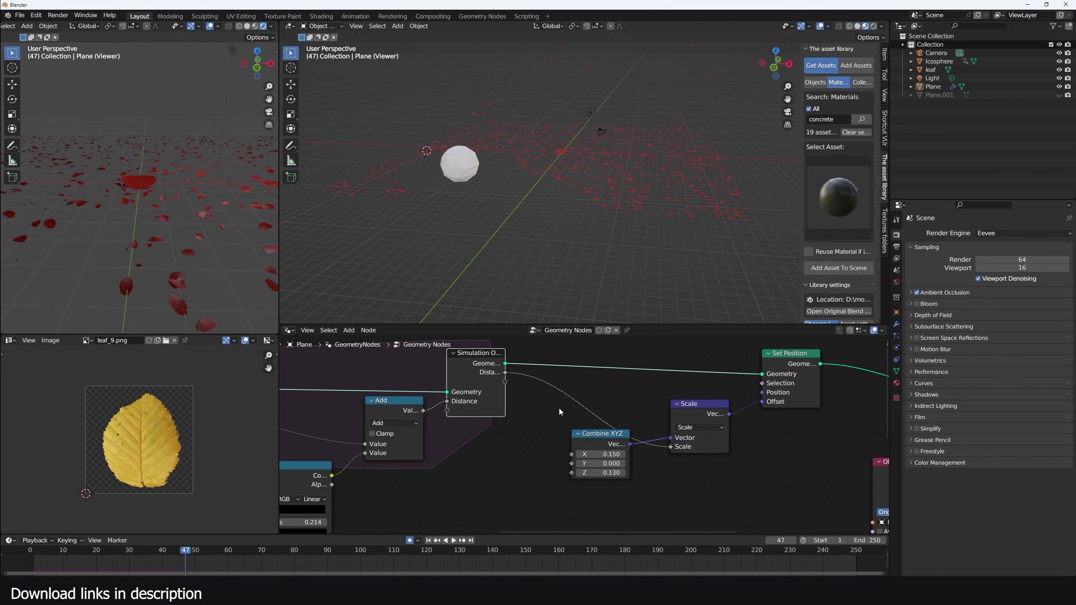
pyautogui.moveTo(559, 411); pyautogui.dragTo(674, 403, button='middle')
pyautogui.moveTo(392, 473); pyautogui.dragTo(387, 468)
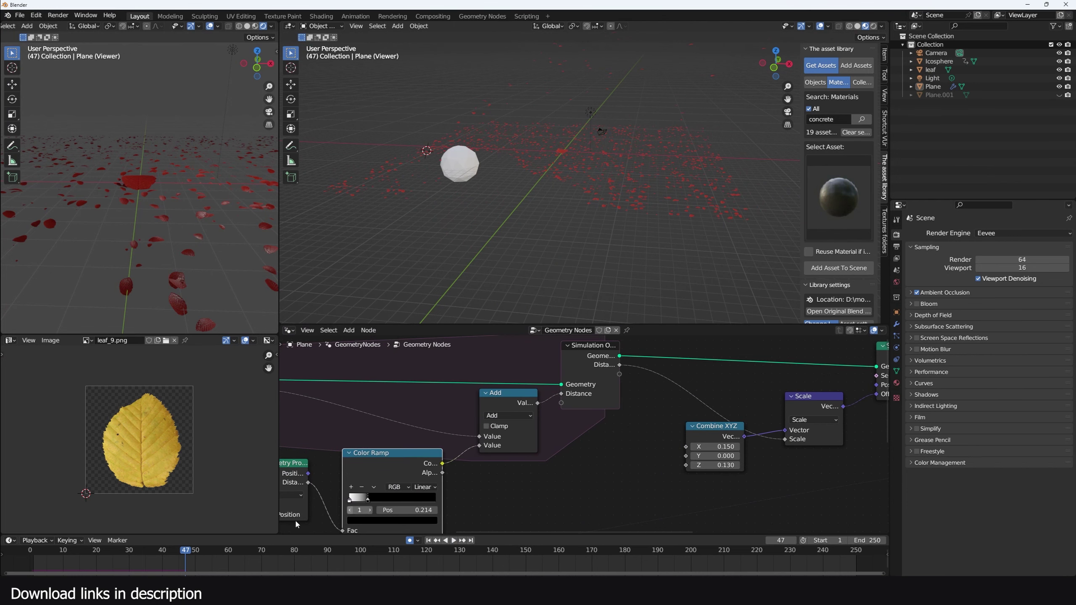
pyautogui.click(27, 551)
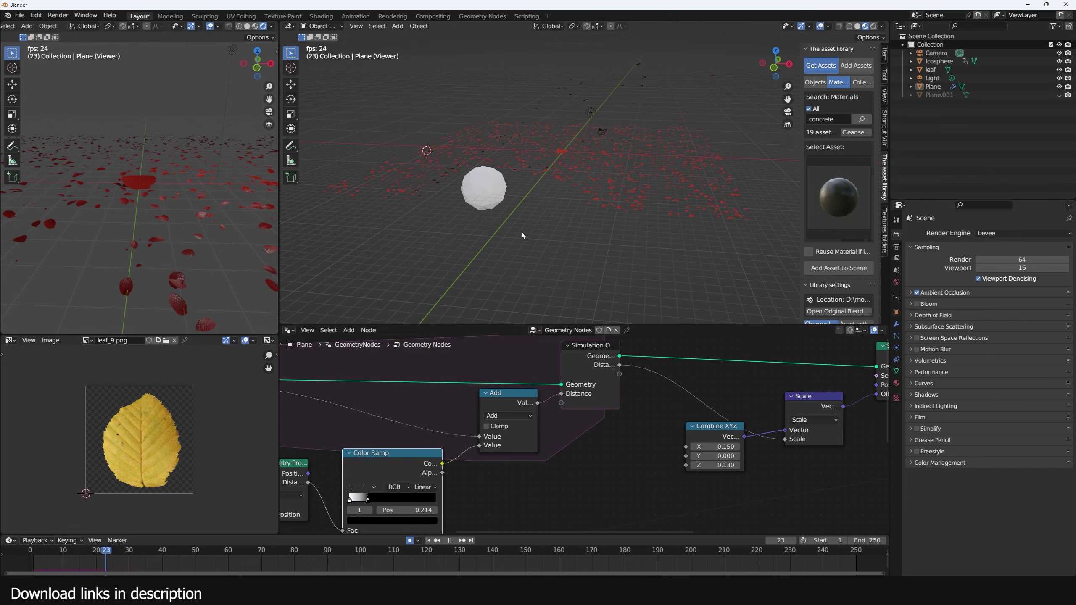
pyautogui.moveTo(522, 233); pyautogui.dragTo(585, 231, button='middle')
pyautogui.press('space')
# - Set the Combine XYZ node's Z to 0.020 and replay the animation from the start, viewing the leaves up close
pyautogui.moveTo(728, 465); pyautogui.dragTo(705, 465)
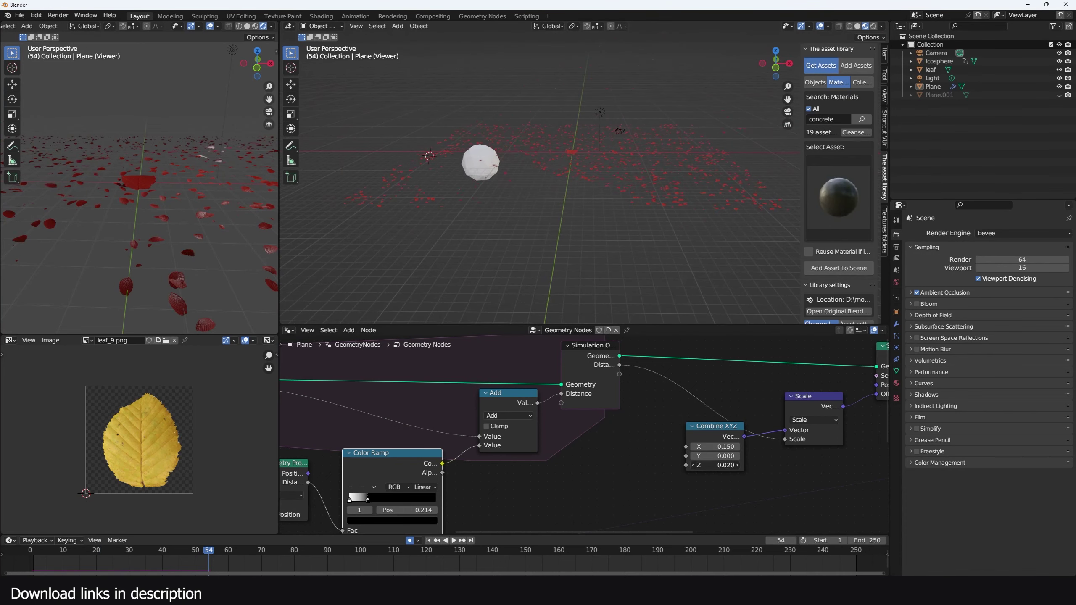
pyautogui.moveTo(655, 248); pyautogui.dragTo(618, 265, button='middle')
pyautogui.hotkey('shift', 'Left')
pyautogui.press('space')
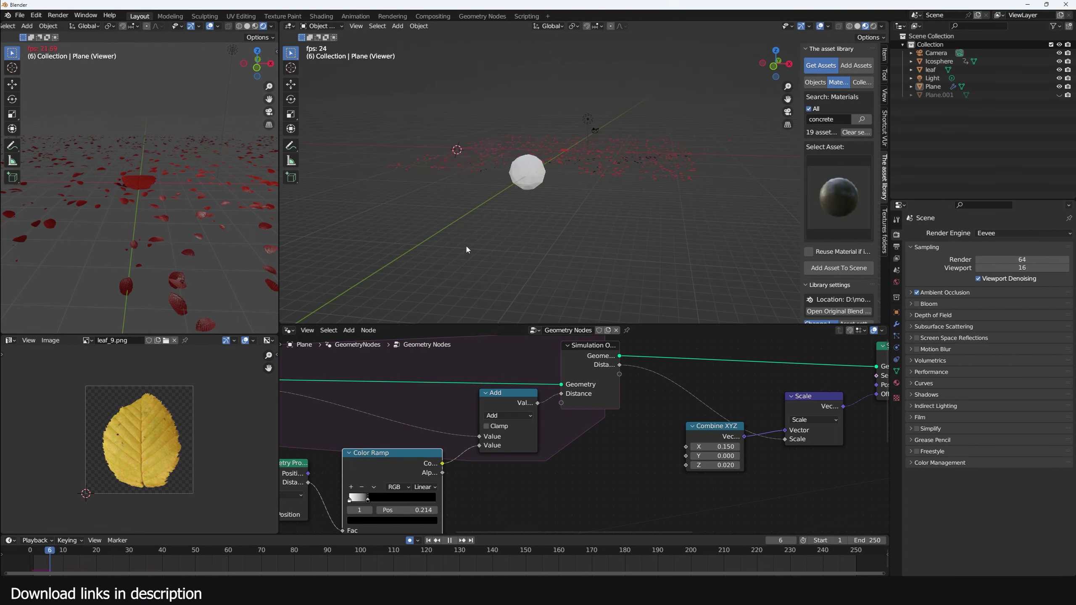
pyautogui.moveTo(466, 250)
pyautogui.mouseDown(button='middle')
pyautogui.moveTo(474, 264)
pyautogui.moveTo(468, 243)
pyautogui.mouseUp(button='middle')
pyautogui.scroll(4, 475, 266)
pyautogui.press('space')
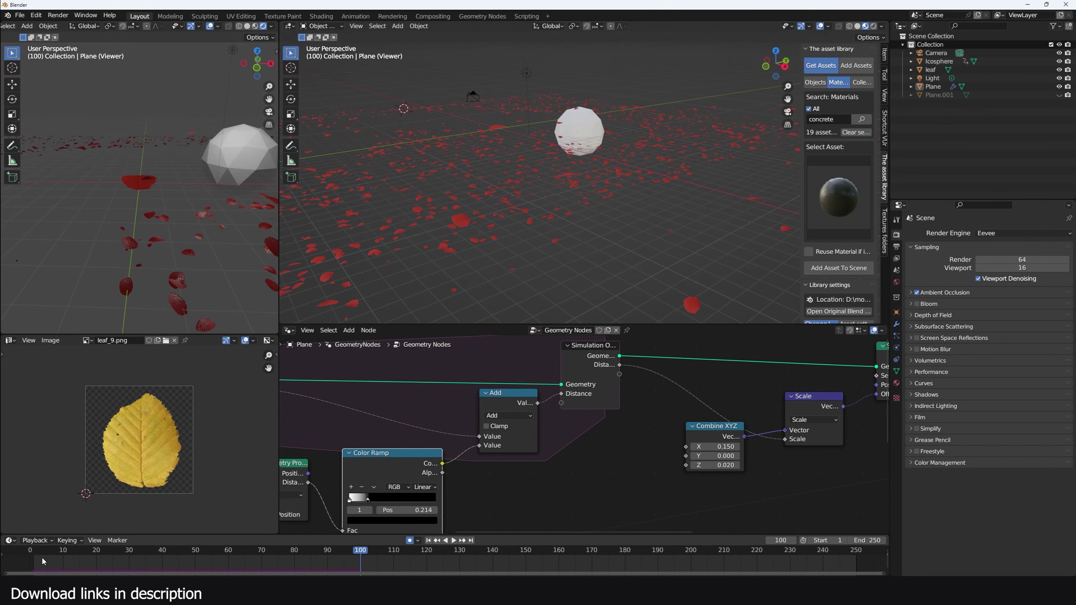
# - Go to frame 31 and rearrange the nodes between the Simulation Output and Instance on Points to make room
pyautogui.click(132, 561)
pyautogui.moveTo(611, 429); pyautogui.dragTo(529, 414, button='middle')
pyautogui.moveTo(641, 409); pyautogui.dragTo(558, 425)
pyautogui.moveTo(739, 393); pyautogui.dragTo(654, 426)
pyautogui.moveTo(562, 442); pyautogui.dragTo(546, 462)
pyautogui.moveTo(666, 417); pyautogui.dragTo(664, 432)
pyautogui.scroll(-5, 855, 361)
pyautogui.moveTo(856, 361); pyautogui.dragTo(610, 380, button='middle')
pyautogui.moveTo(666, 444); pyautogui.dragTo(605, 481)
pyautogui.moveTo(767, 400); pyautogui.dragTo(772, 418)
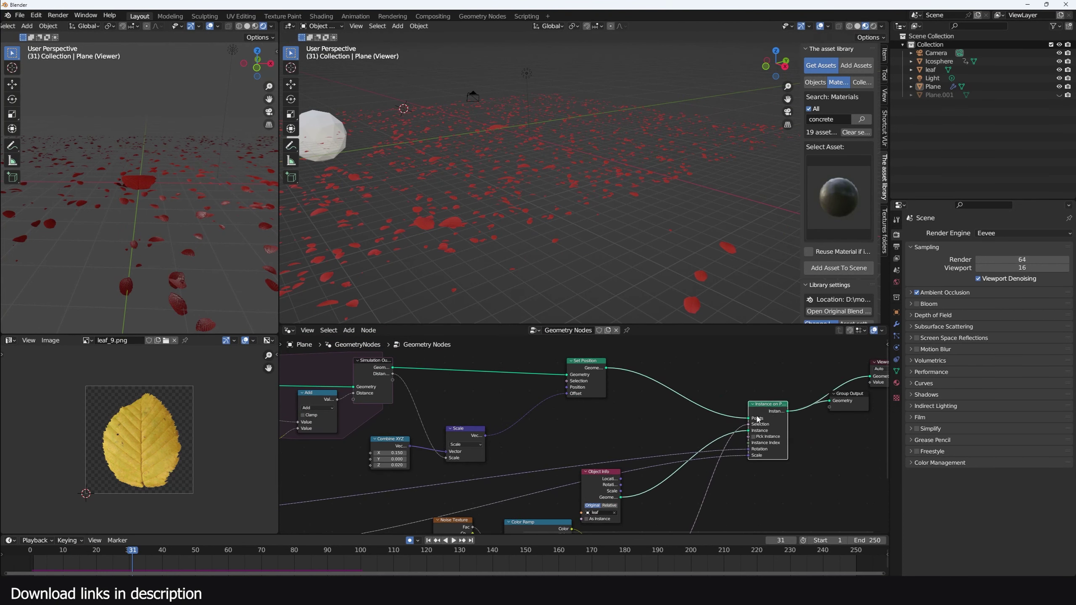
pyautogui.scroll(4, 584, 437)
pyautogui.moveTo(437, 439); pyautogui.dragTo(466, 417)
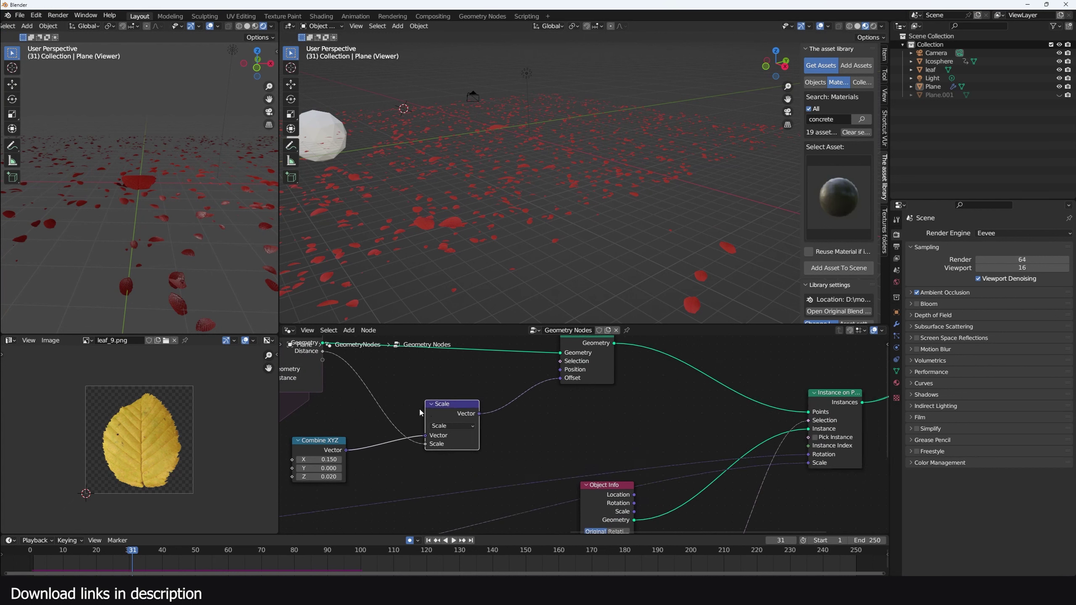
pyautogui.moveTo(570, 430); pyautogui.dragTo(546, 424, button='middle')
pyautogui.hotkey('shift', 'a')
pyautogui.click(615, 419)
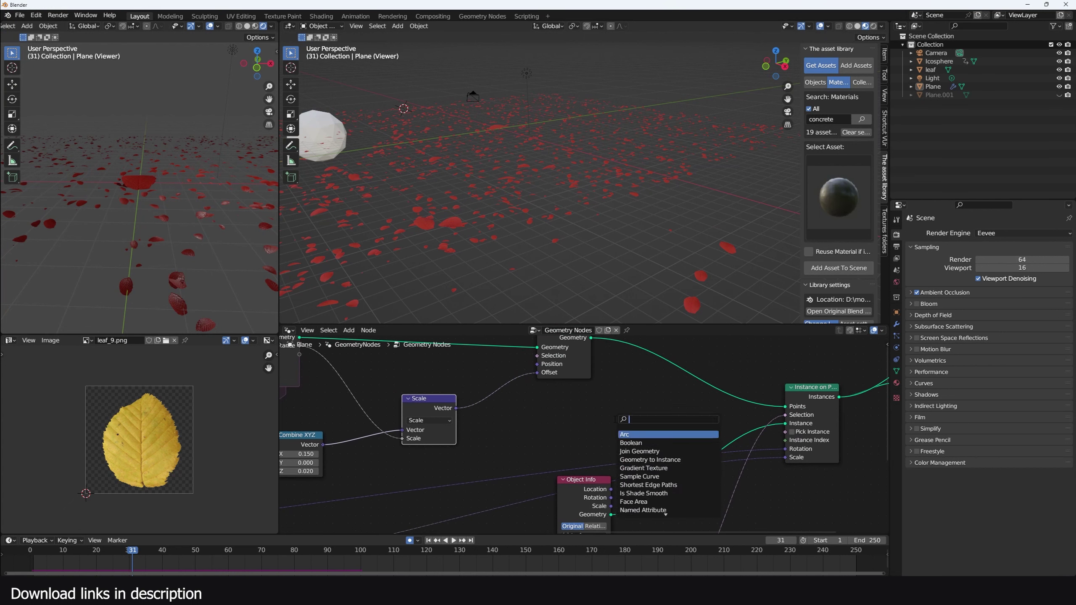
pyautogui.write('ve')
pyautogui.press('Escape')
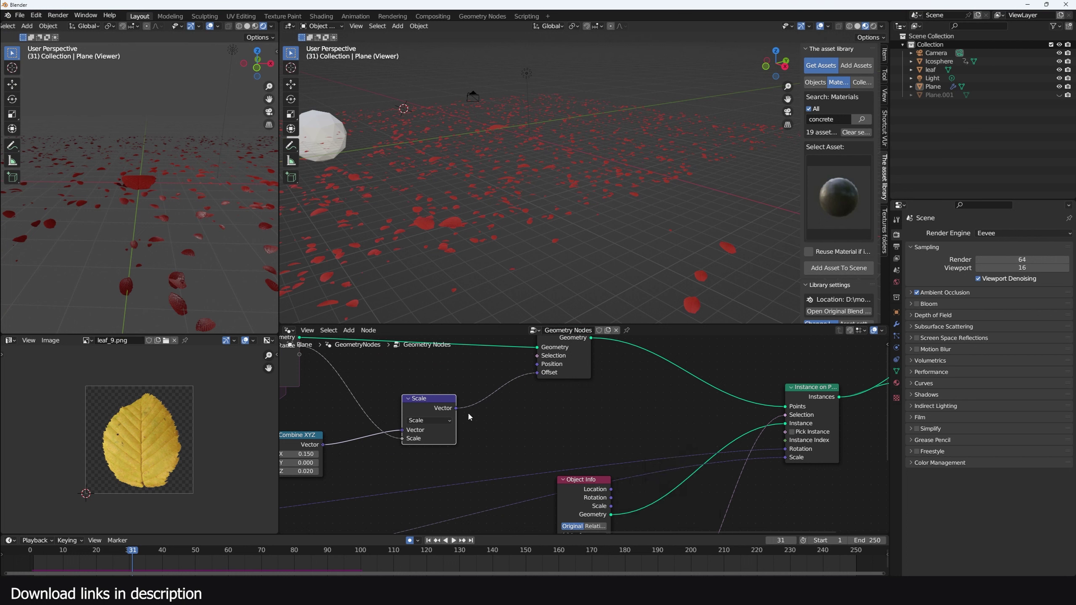
# - Insert a Vector Math Add node on Instance on Points' Rotation link, feed it the Scale node's vector, and play the animation
pyautogui.scroll(-5, 562, 489)
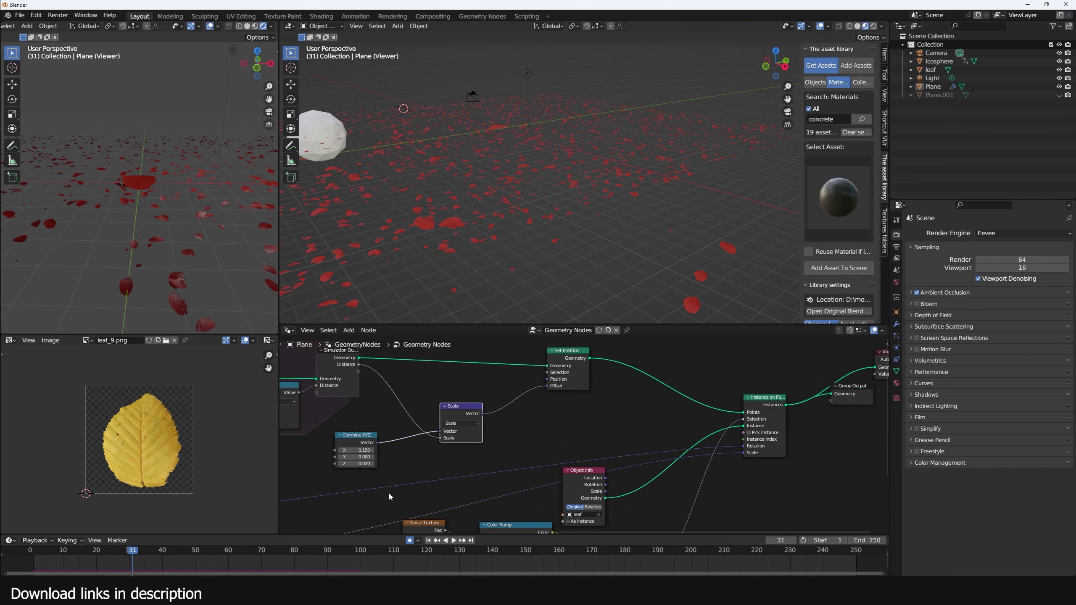
pyautogui.moveTo(383, 466)
pyautogui.mouseDown()
pyautogui.moveTo(445, 456)
pyautogui.moveTo(387, 464)
pyautogui.mouseUp()
pyautogui.scroll(5, 634, 445)
pyautogui.hotkey('shift', 'a')
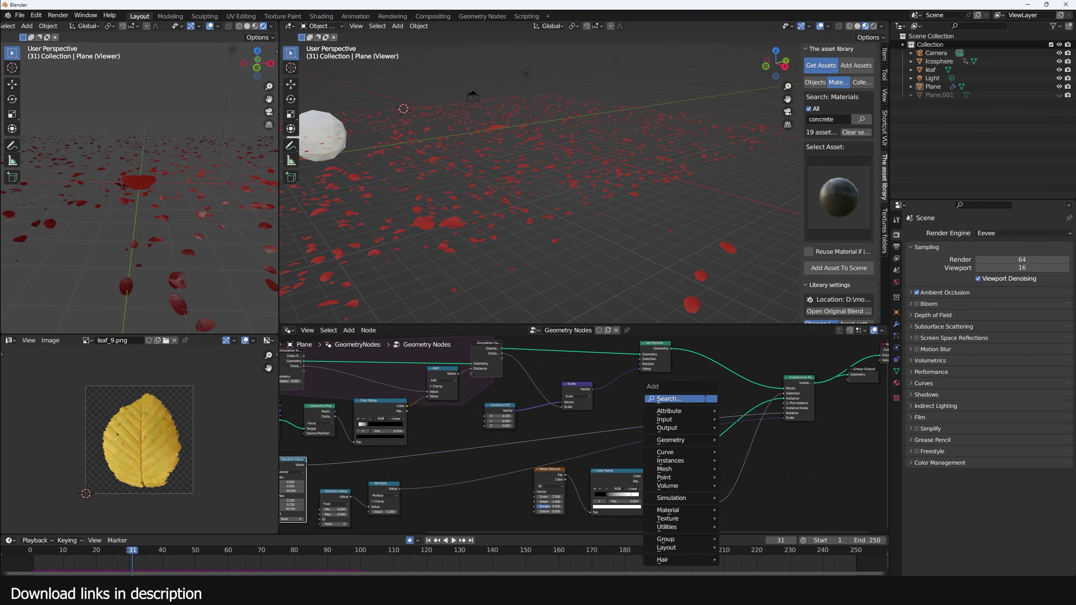
pyautogui.click(707, 402)
pyautogui.write('ve')
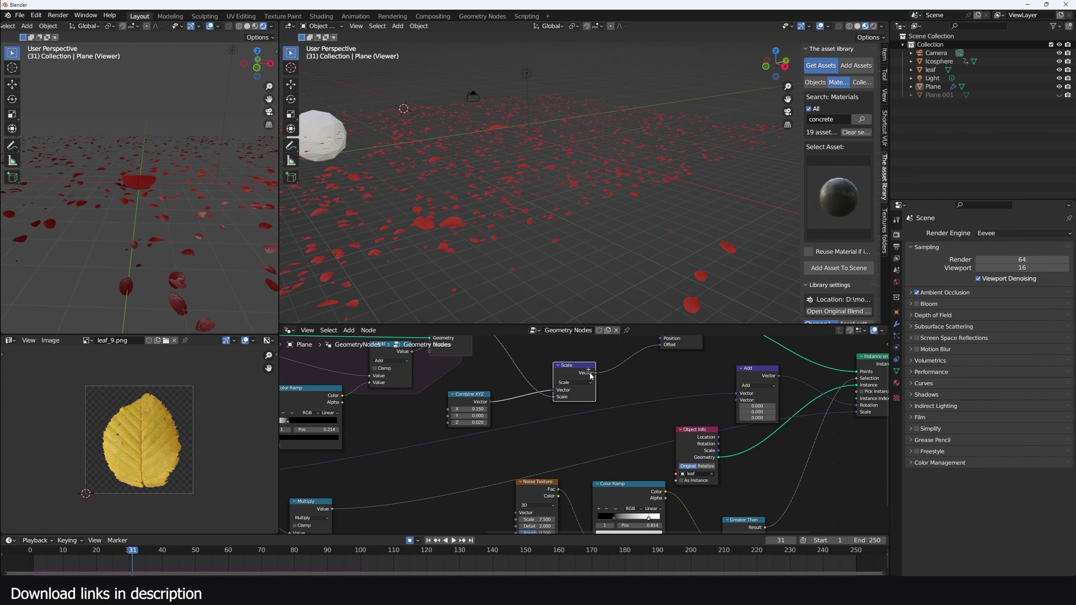
pyautogui.moveTo(591, 375); pyautogui.dragTo(738, 400)
pyautogui.moveTo(481, 233); pyautogui.dragTo(502, 233, button='middle')
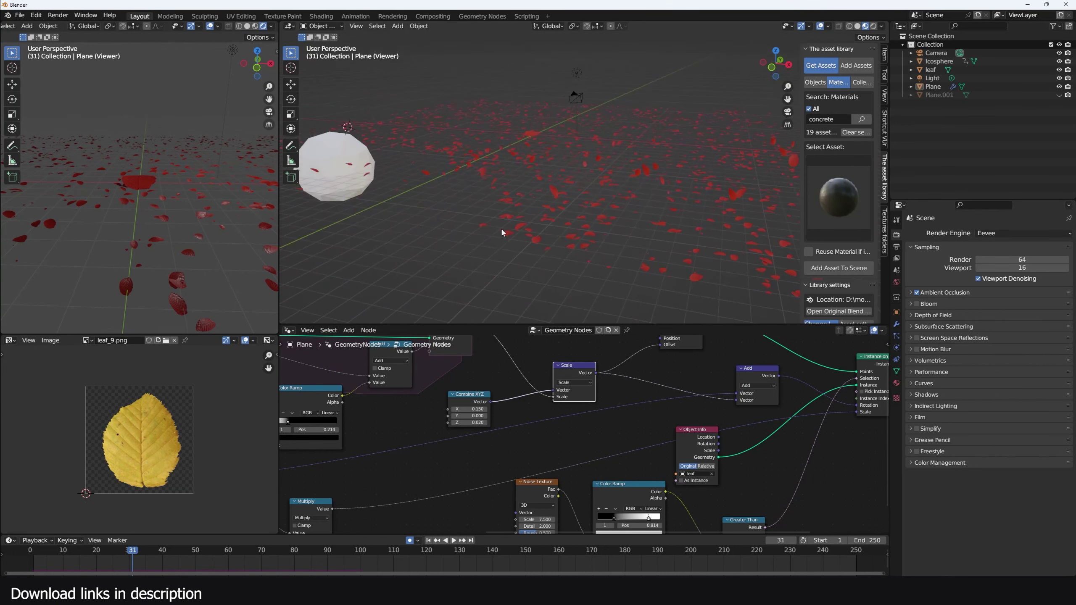
pyautogui.press('space')
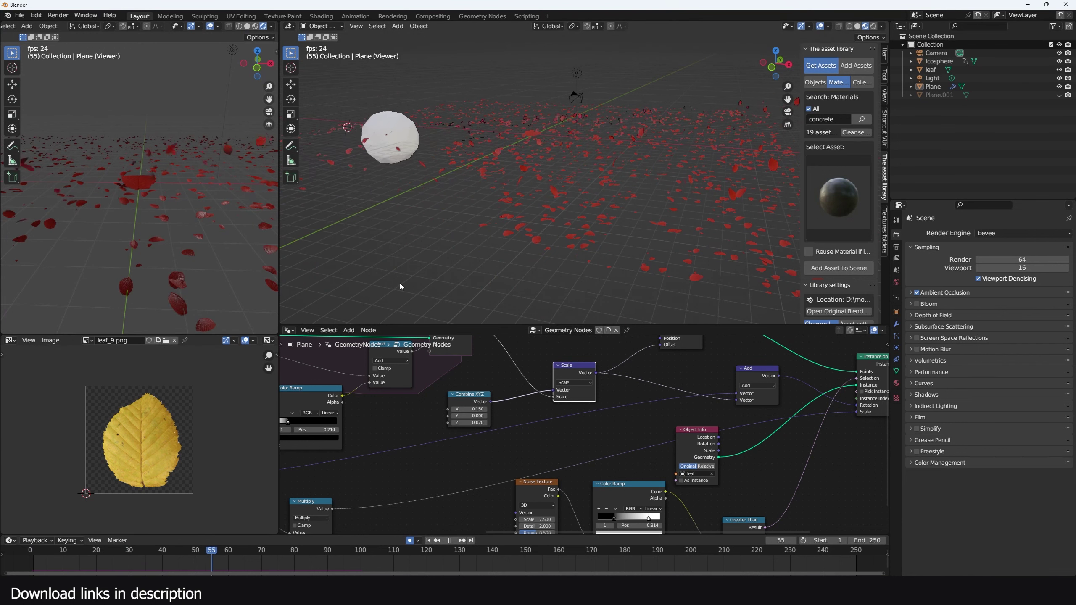
pyautogui.press('space')
# - Duplicate the Scale node between the original and the vector Add node, set its Scale to 0.5, and replay the animation
pyautogui.scroll(1, 738, 495)
pyautogui.scroll(2, 738, 495)
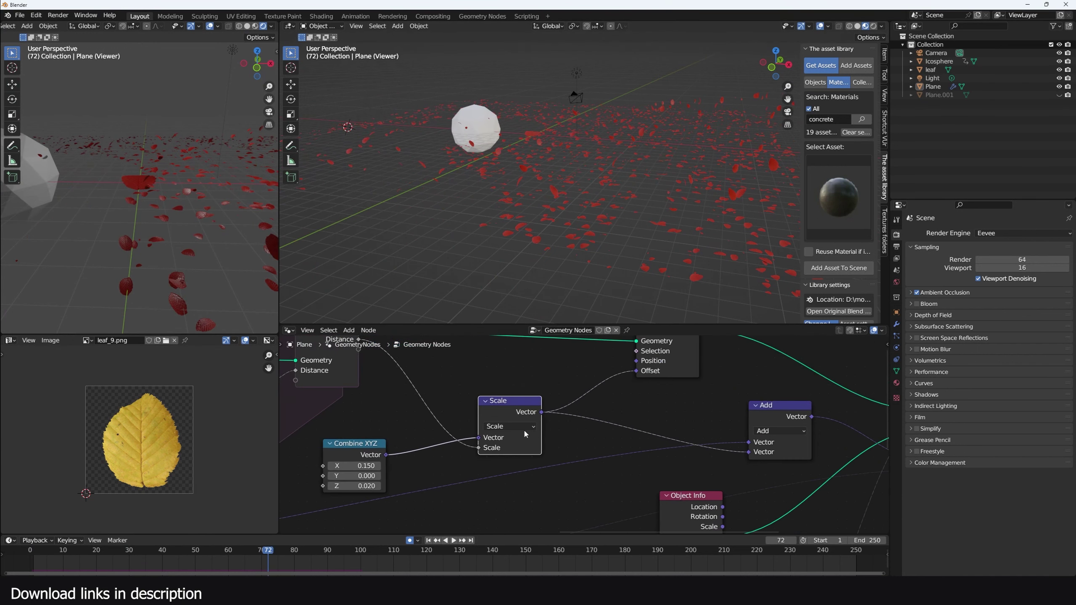
pyautogui.hotkey('shift', 'd')
pyautogui.click(615, 411)
pyautogui.click(629, 448)
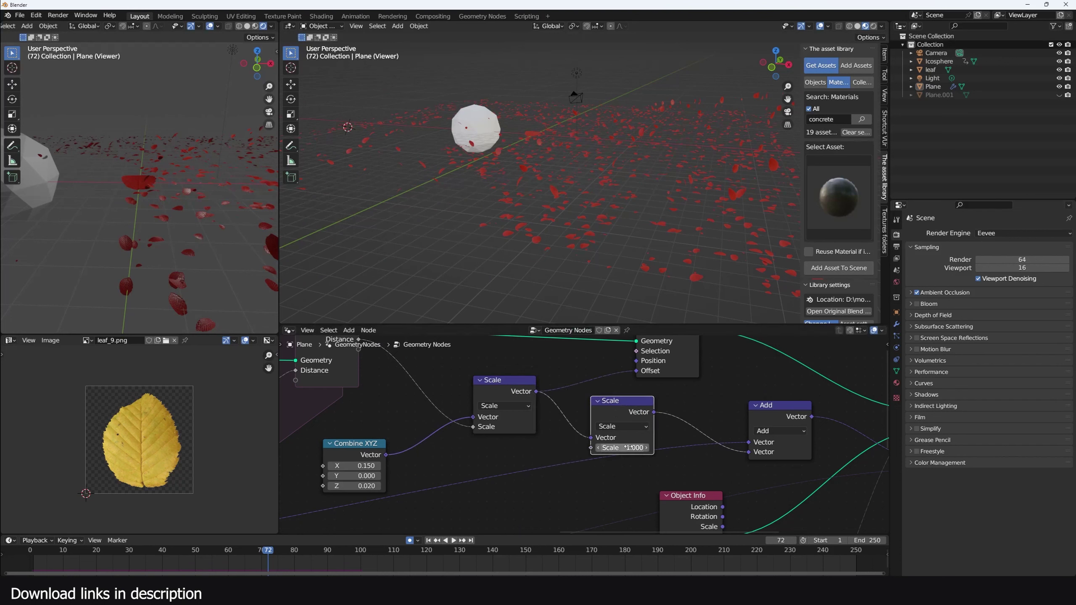
pyautogui.write('.5')
pyautogui.click(11, 556)
pyautogui.press('space')
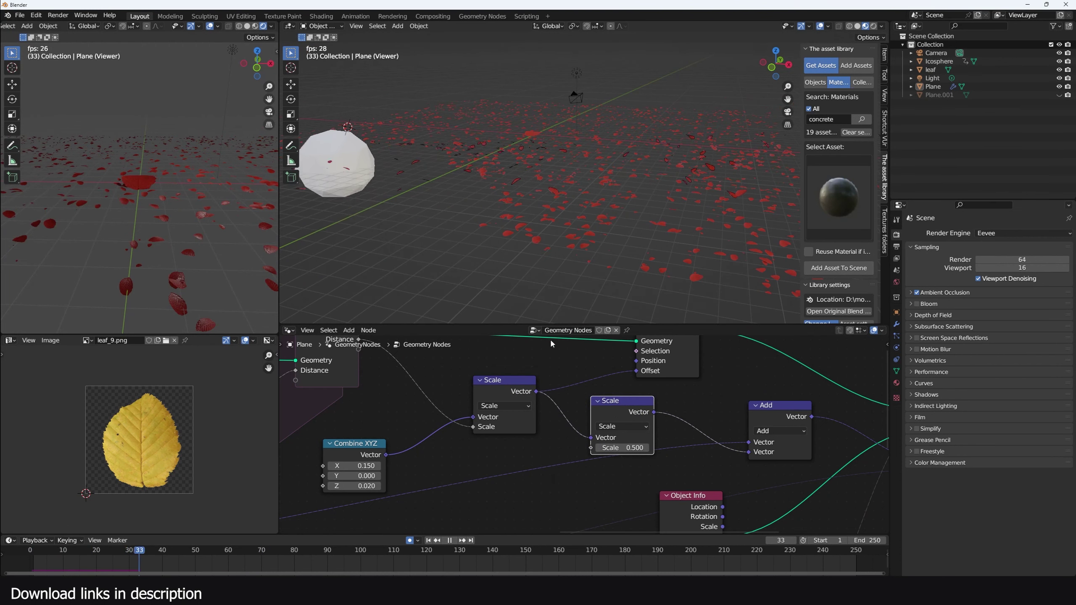
pyautogui.press('space')
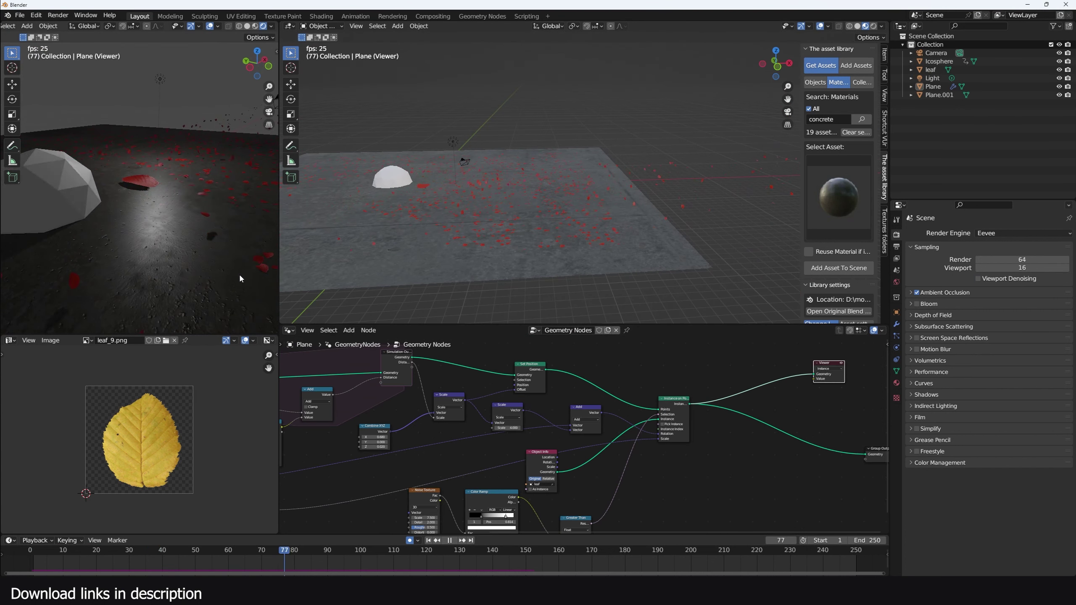
# - Stop playback and scrub through the rendered image sequence in the animation player to examine the finished red-petal shot
pyautogui.press('space')
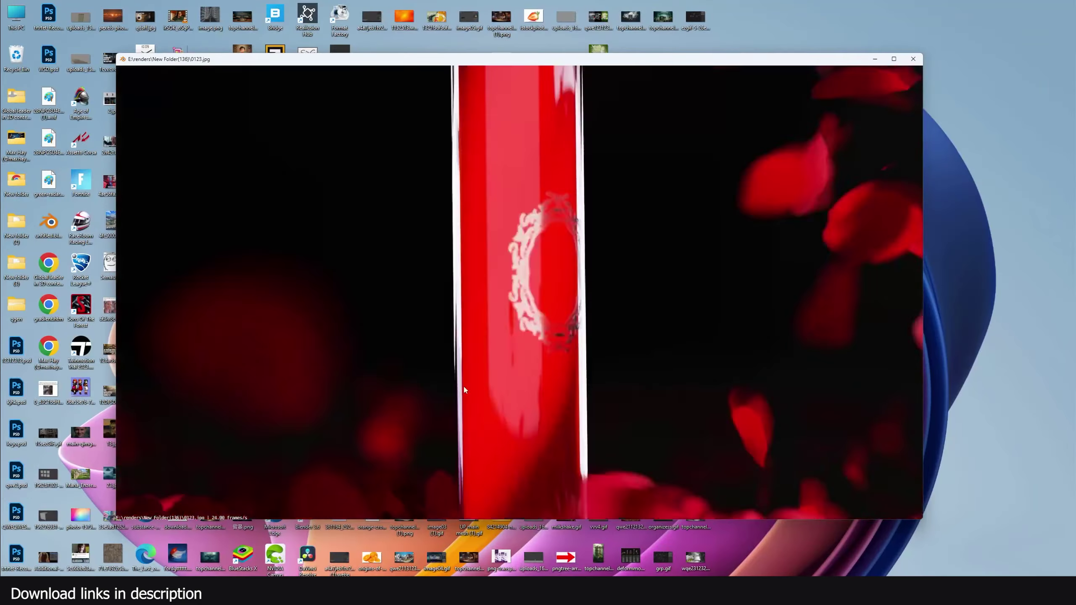
pyautogui.moveTo(464, 387); pyautogui.dragTo(795, 383)
pyautogui.moveTo(521, 139); pyautogui.dragTo(686, 490)
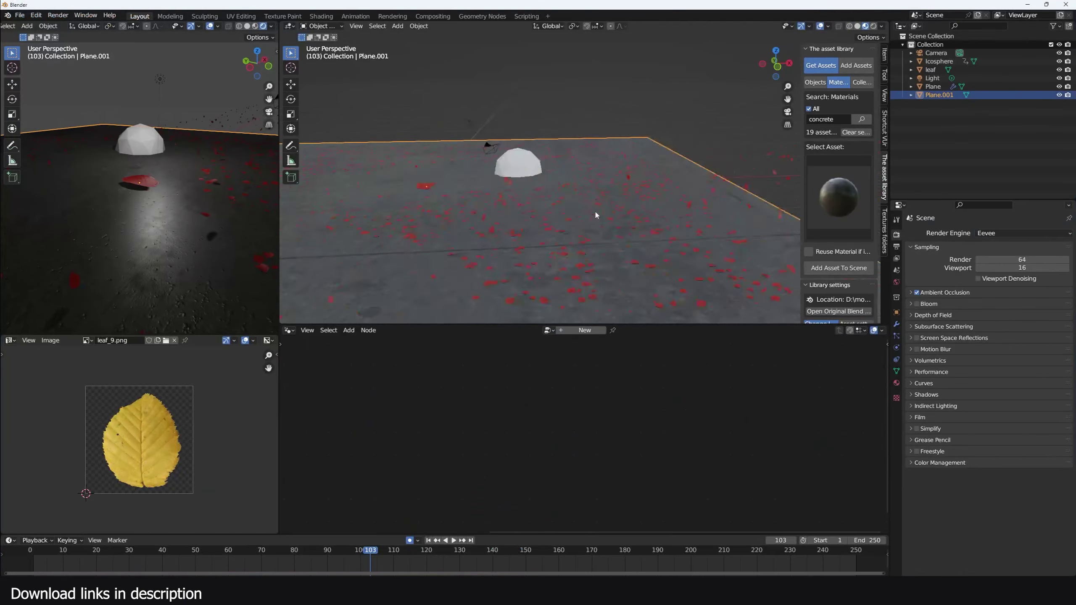
# - Add a mesh plane on the concrete floor near the dome and round it into a disc with an applied Subdivision modifier
pyautogui.hotkey('shift', 'a')
pyautogui.moveTo(445, 189)
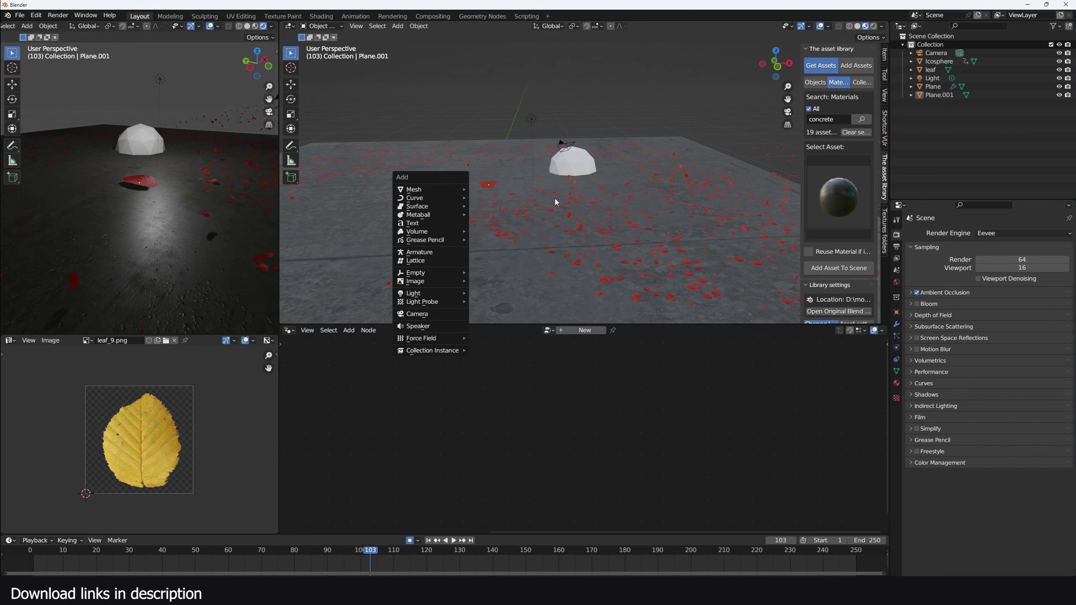
pyautogui.hotkey('shift', 'a')
pyautogui.hotkey('shift', 'a')
pyautogui.click(640, 203)
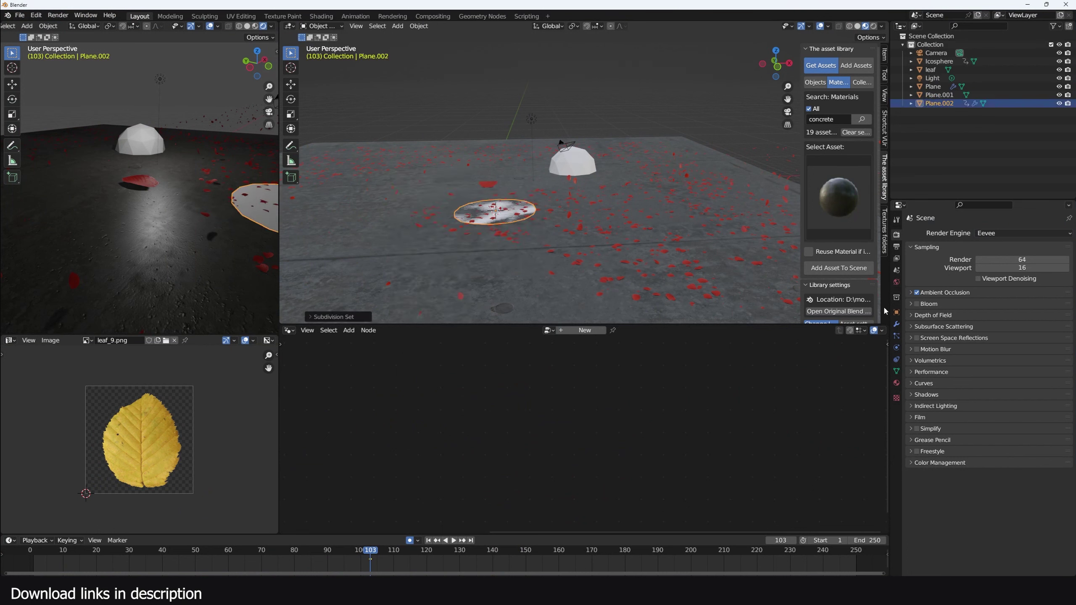
pyautogui.press('KP_Decimal')
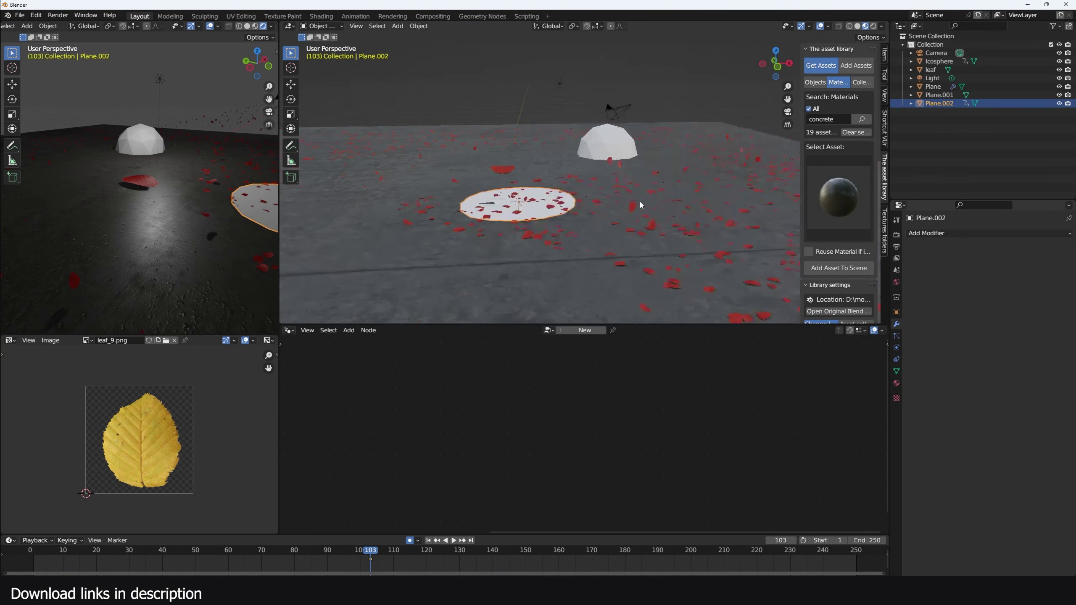
# - Extrude the disc upward and scale it inward into a dome-shaped mound, and clear the object's location
pyautogui.press('Tab')
pyautogui.press('e')
pyautogui.click(650, 146)
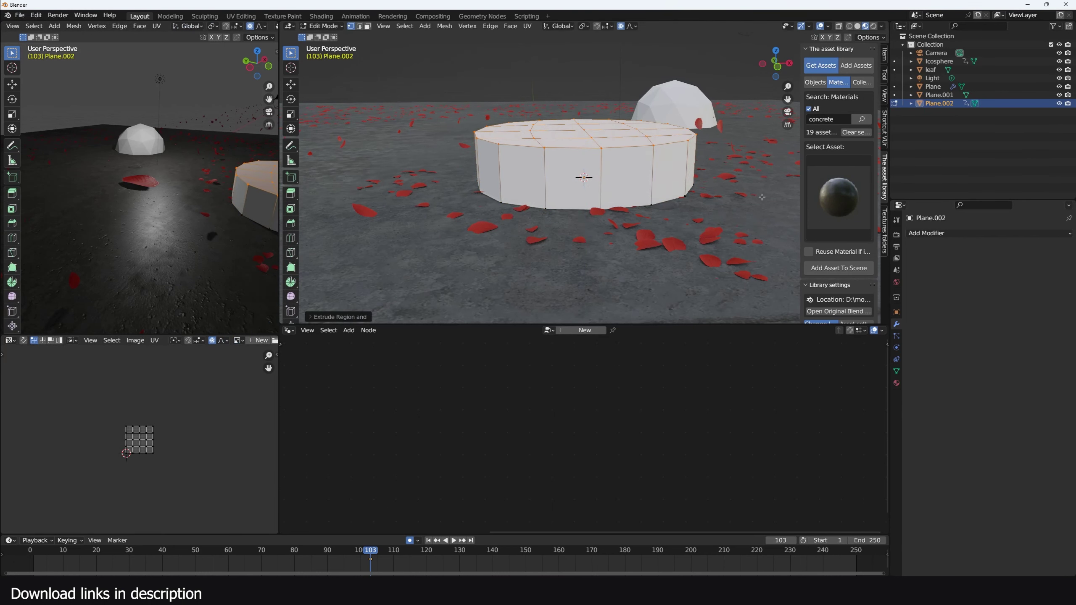
pyautogui.press('s')
pyautogui.click(643, 160)
pyautogui.press('o')
pyautogui.press('Tab')
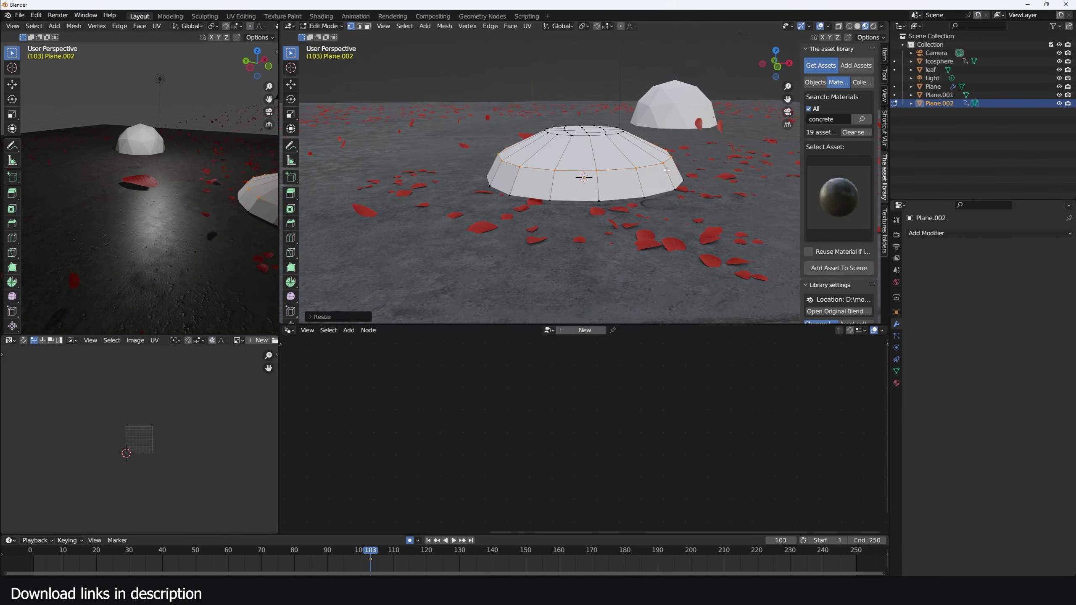
pyautogui.hotkey('alt', 'g')
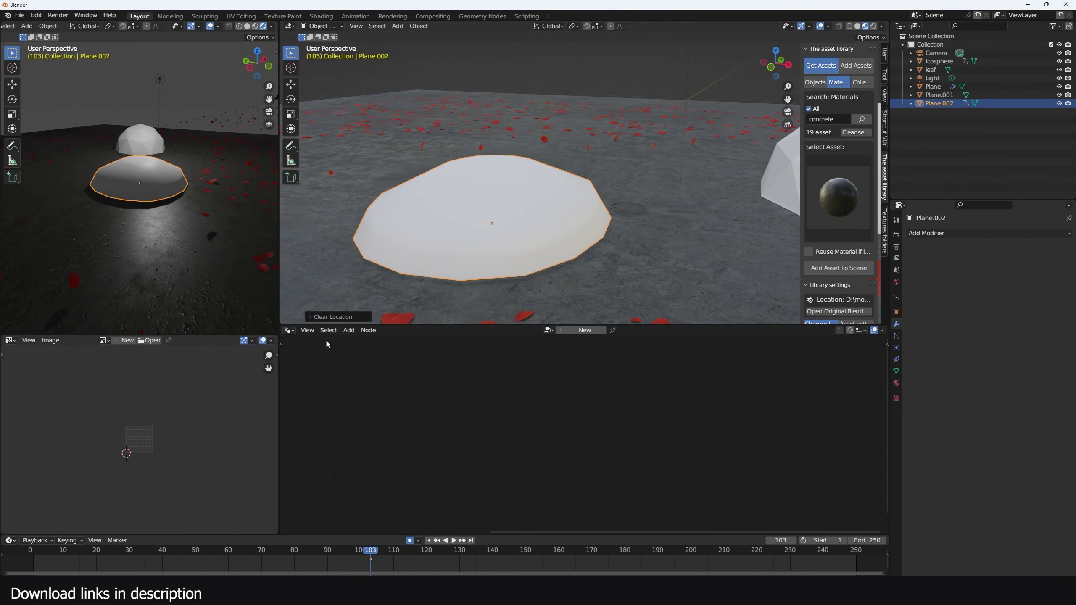
# - Give the mound a new geometry node tree with Distribute Points on Faces at Density 160.8, and display the viewport in solid shading
pyautogui.click(591, 331)
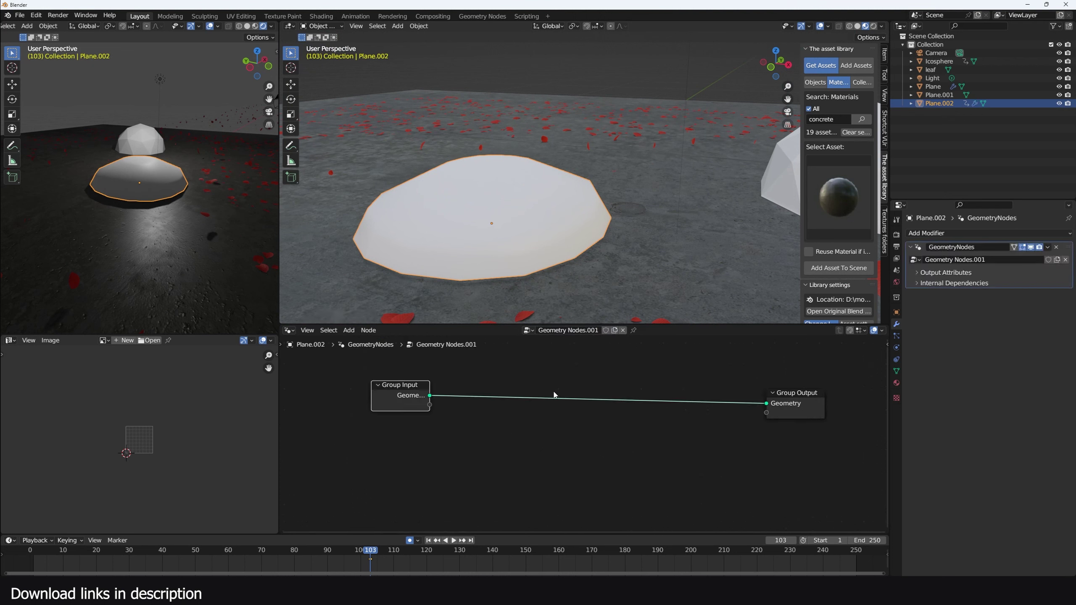
pyautogui.hotkey('shift', 'a')
pyautogui.moveTo(493, 409)
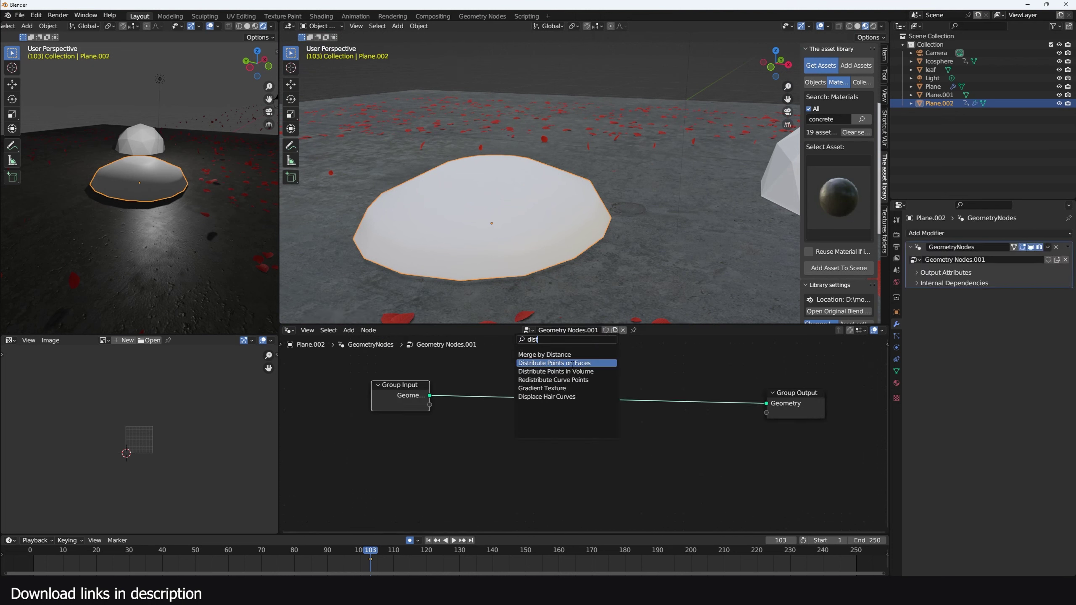
pyautogui.click(614, 365)
pyautogui.click(528, 408)
pyautogui.moveTo(504, 446); pyautogui.dragTo(530, 446)
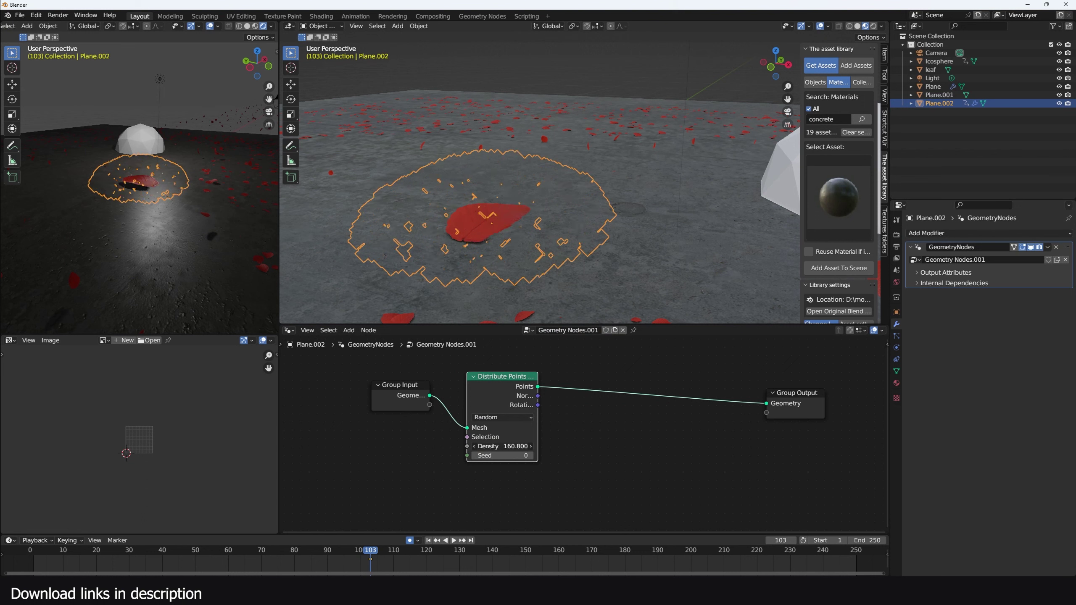
pyautogui.press('z')
pyautogui.click(602, 193)
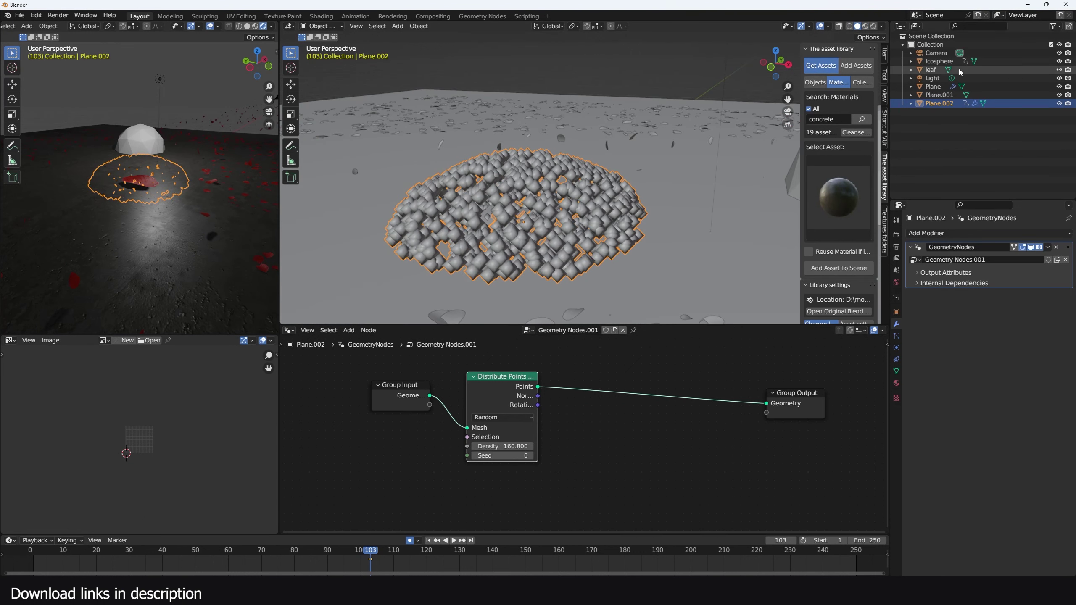
# - Bring the leaf object into the node tree and use its geometry as the instance of a new Instance on Points node
pyautogui.moveTo(931, 69); pyautogui.dragTo(511, 498)
pyautogui.hotkey('shift', 'a')
pyautogui.click(610, 413)
pyautogui.write('ins')
pyautogui.press('Return')
pyautogui.click(627, 380)
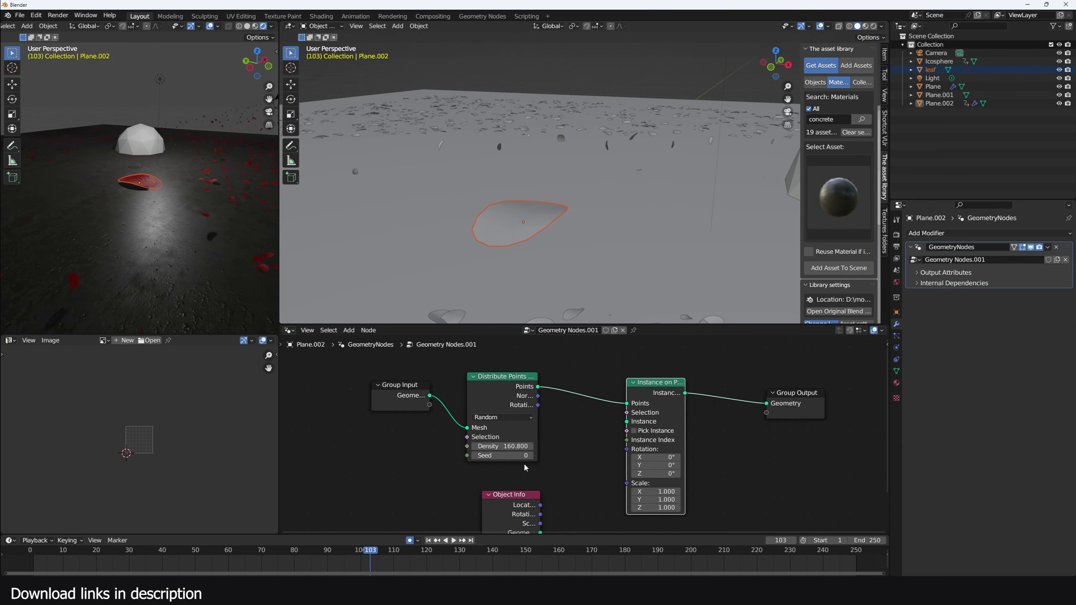
pyautogui.moveTo(526, 468); pyautogui.dragTo(529, 451, button='middle')
pyautogui.moveTo(543, 516); pyautogui.dragTo(638, 404)
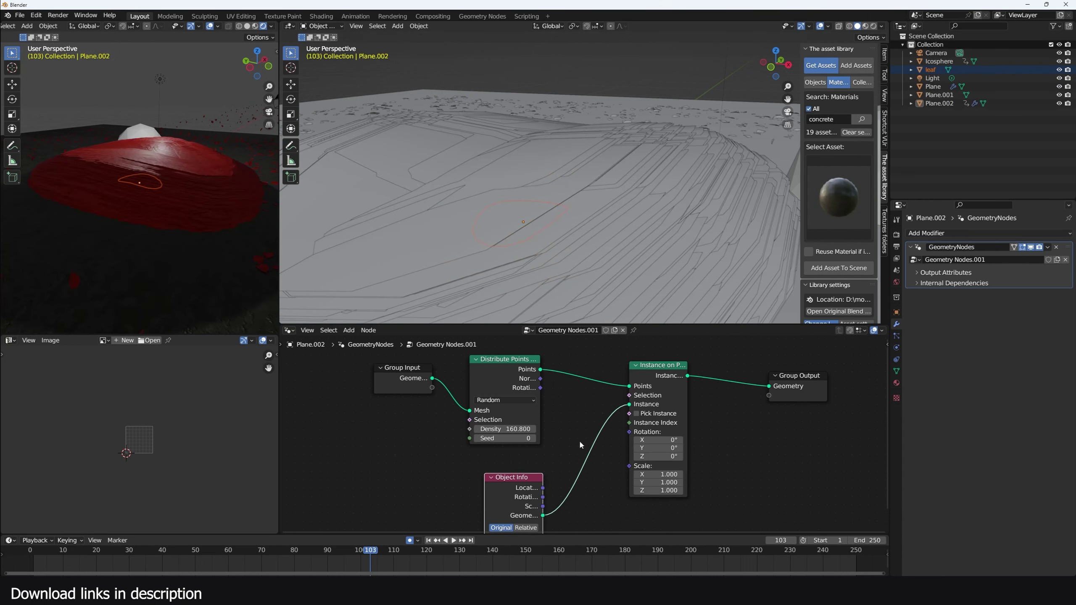
pyautogui.moveTo(507, 502); pyautogui.dragTo(424, 478)
pyautogui.moveTo(556, 449); pyautogui.dragTo(582, 428, button='middle')
# - Reduce the instance scale to 0.04 and drive Scale with a Float Random Value node with Min 0 and Max 0.09
pyautogui.hotkey('shift', 'a')
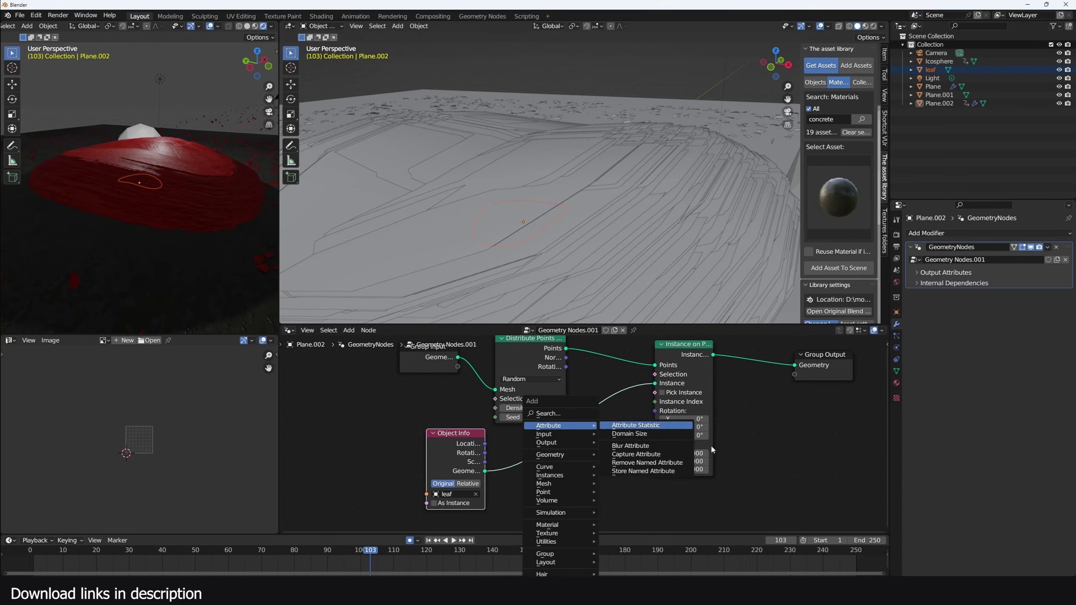
pyautogui.moveTo(700, 454); pyautogui.dragTo(656, 470)
pyautogui.moveTo(556, 434); pyautogui.dragTo(576, 407, button='middle')
pyautogui.hotkey('shift', 'a')
pyautogui.click(576, 407)
pyautogui.write('random')
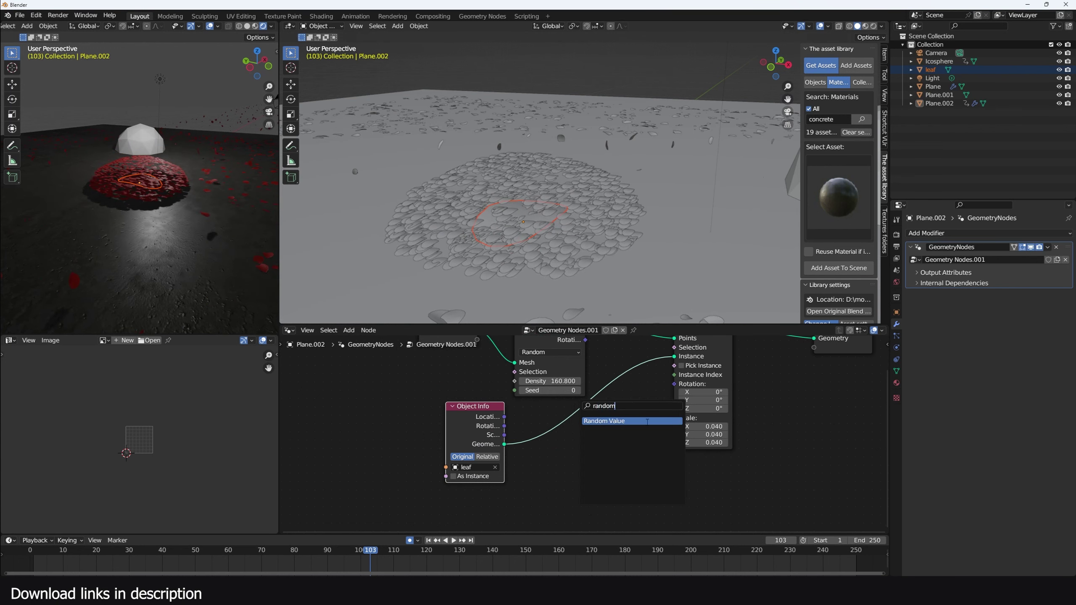
pyautogui.press('Return')
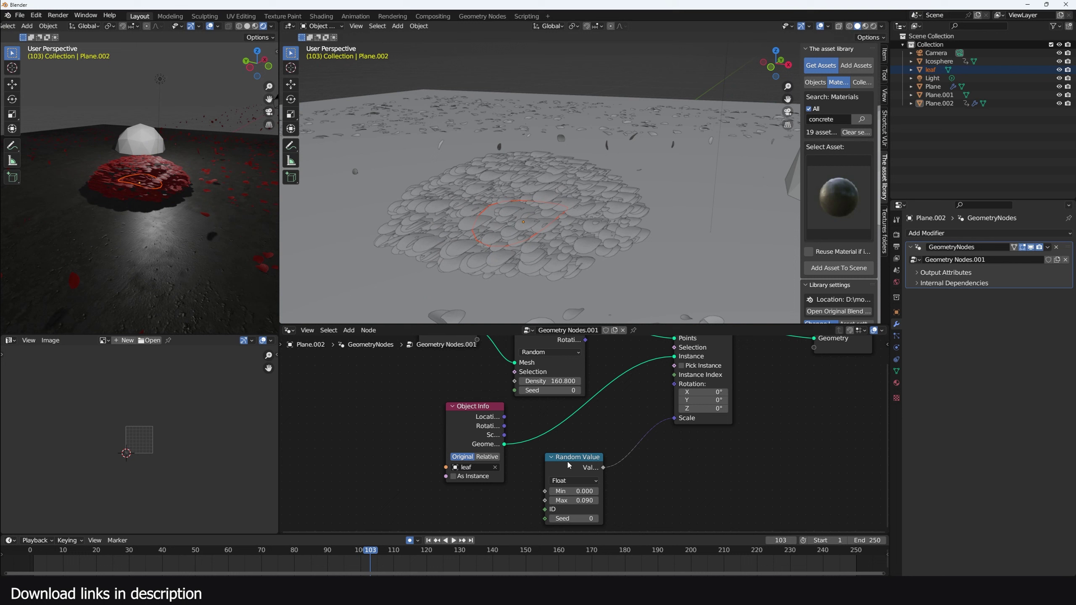
pyautogui.moveTo(570, 461); pyautogui.dragTo(689, 491)
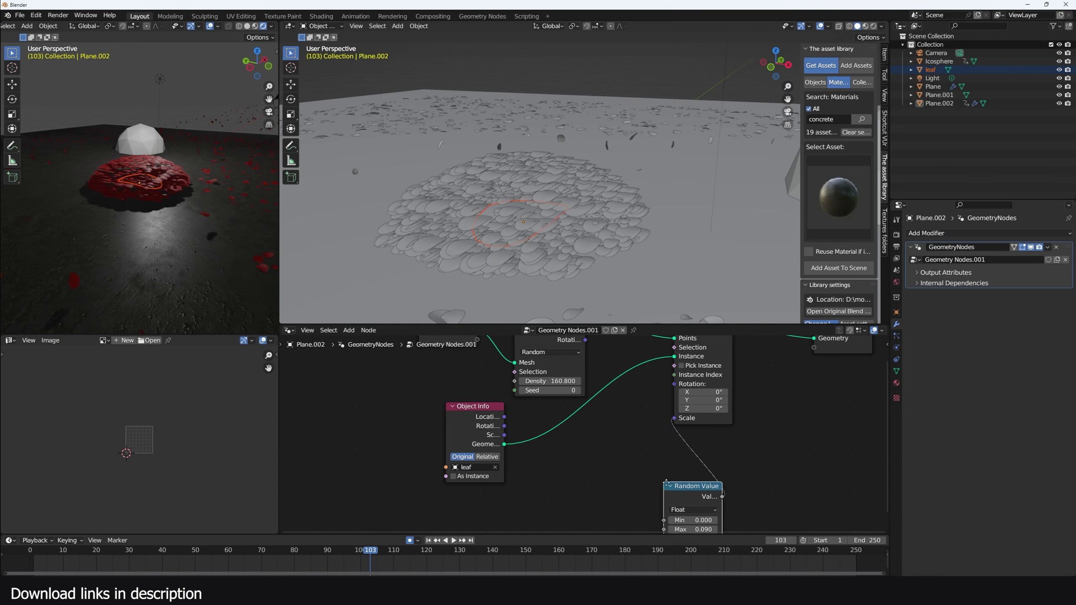
# - Duplicate Random Value as a Vector with Min -0.59 and Max 1.3 into Rotation, and lower the Scale randomiser's Max to 0.05
pyautogui.hotkey('shift', 'd')
pyautogui.click(571, 481)
pyautogui.click(572, 480)
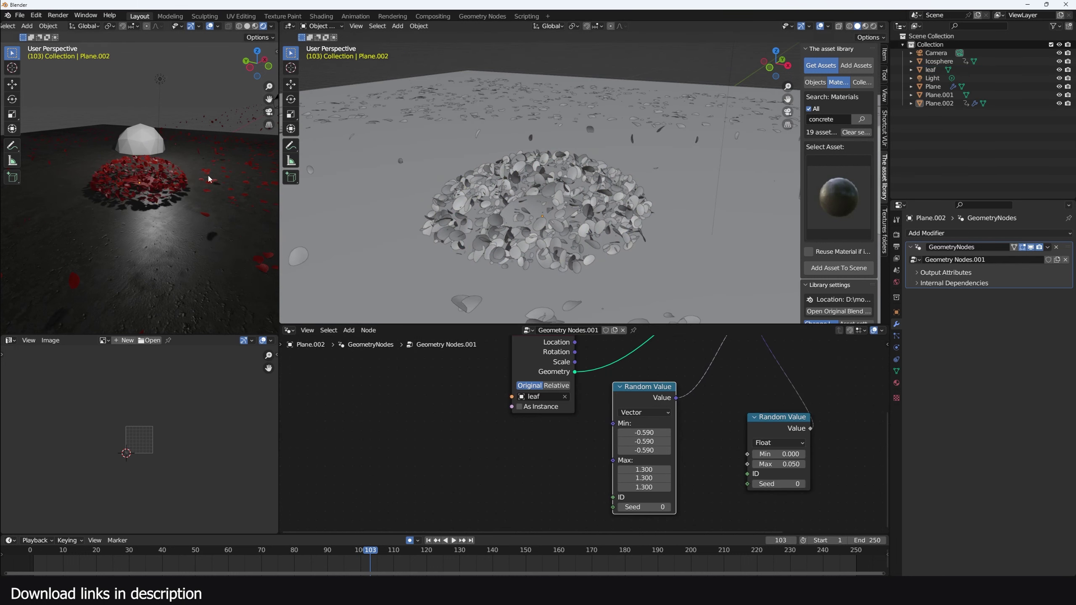
pyautogui.moveTo(145, 172); pyautogui.dragTo(196, 166, button='middle')
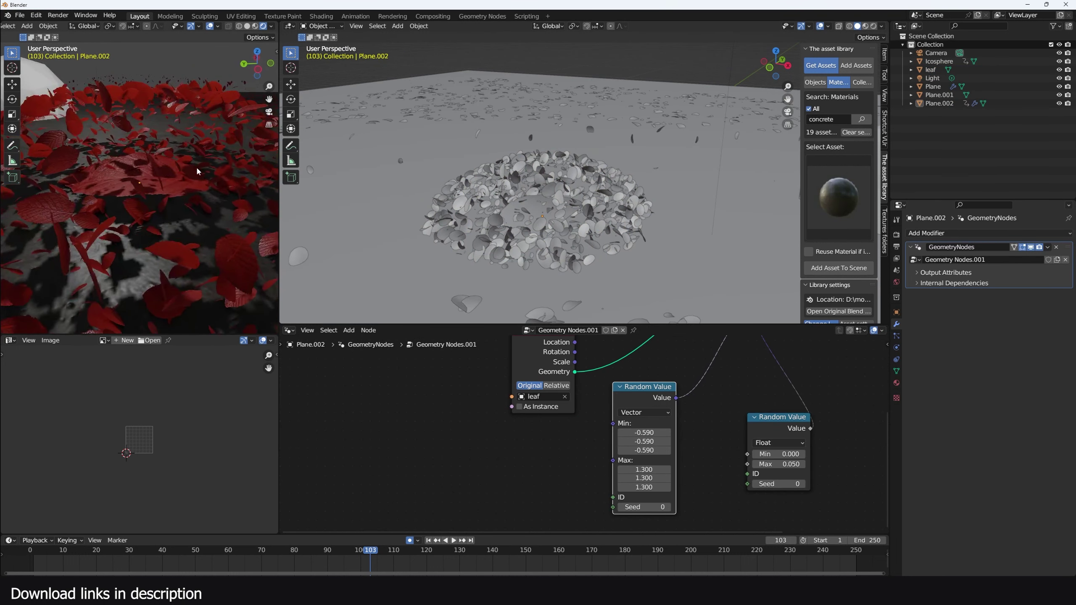
pyautogui.moveTo(550, 190); pyautogui.dragTo(445, 161, button='middle')
# - Duplicate the leaf mound in place and scale the copy slightly smaller inside the original
pyautogui.click(636, 195)
pyautogui.hotkey('shift', 'd')
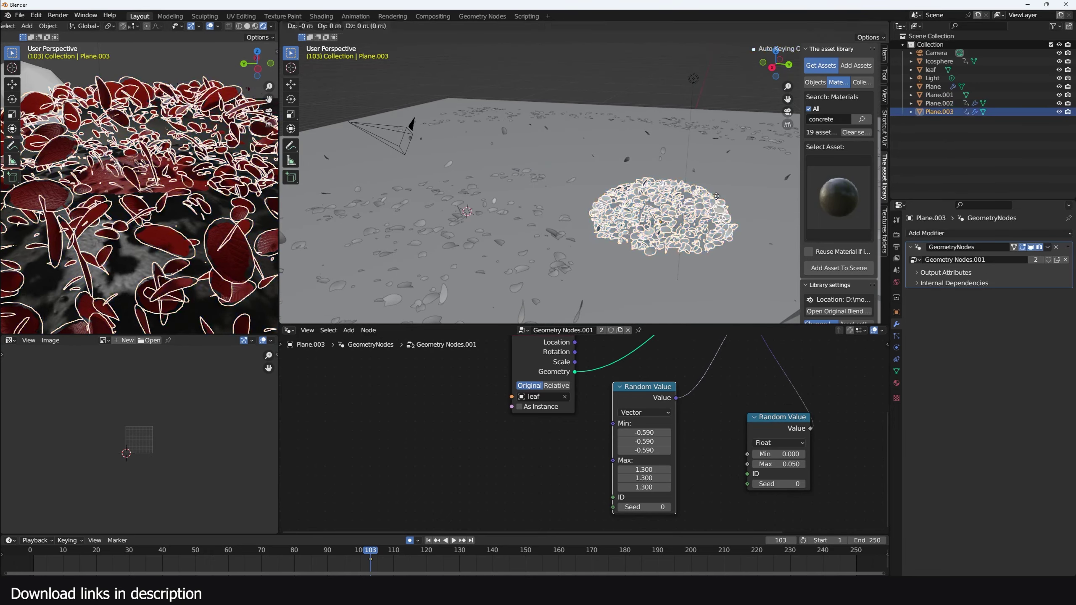
pyautogui.press('s')
pyautogui.click(706, 201)
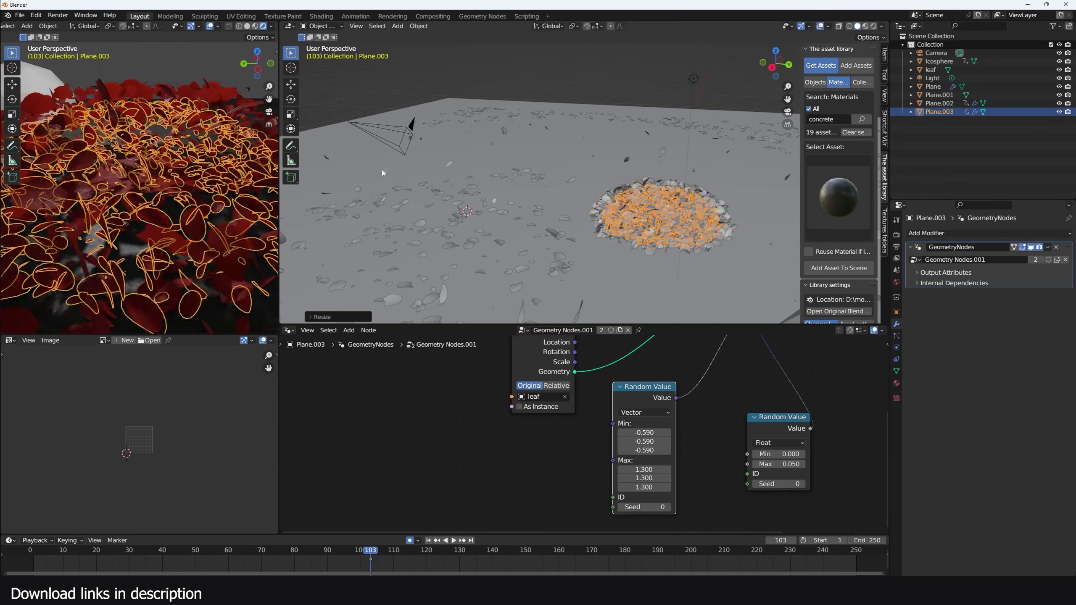
# - Hide the outer leaf mound and give the smaller inner copy its own single-user node tree
pyautogui.click(716, 194)
pyautogui.click(669, 202)
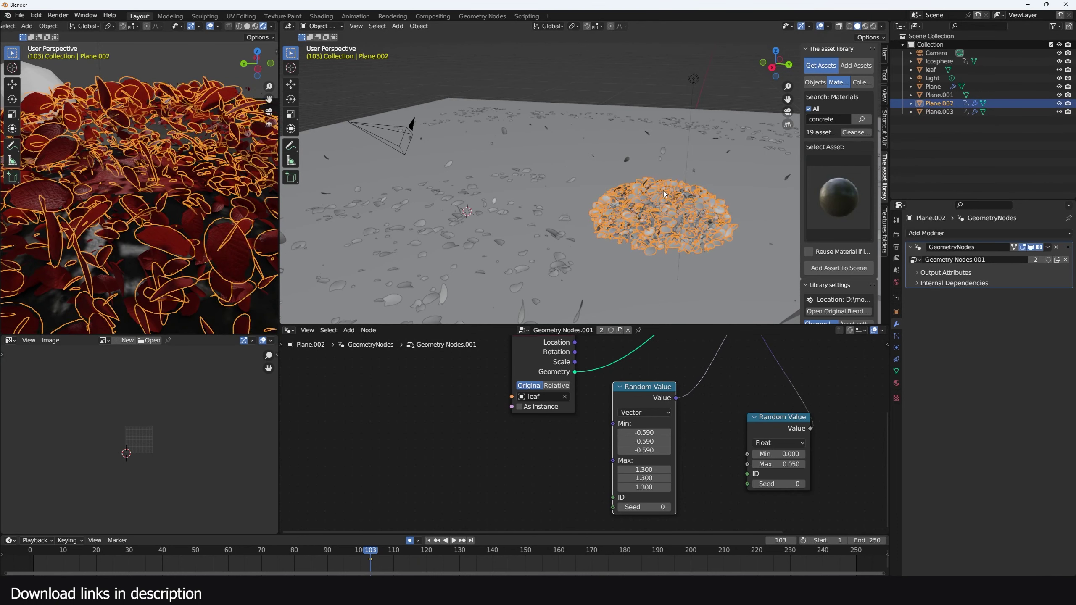
pyautogui.press('h')
pyautogui.click(664, 188)
# - Replace the inner mound's Distribute Points on Faces node with a Mesh to Volume node after Group Input
pyautogui.scroll(-6, 593, 424)
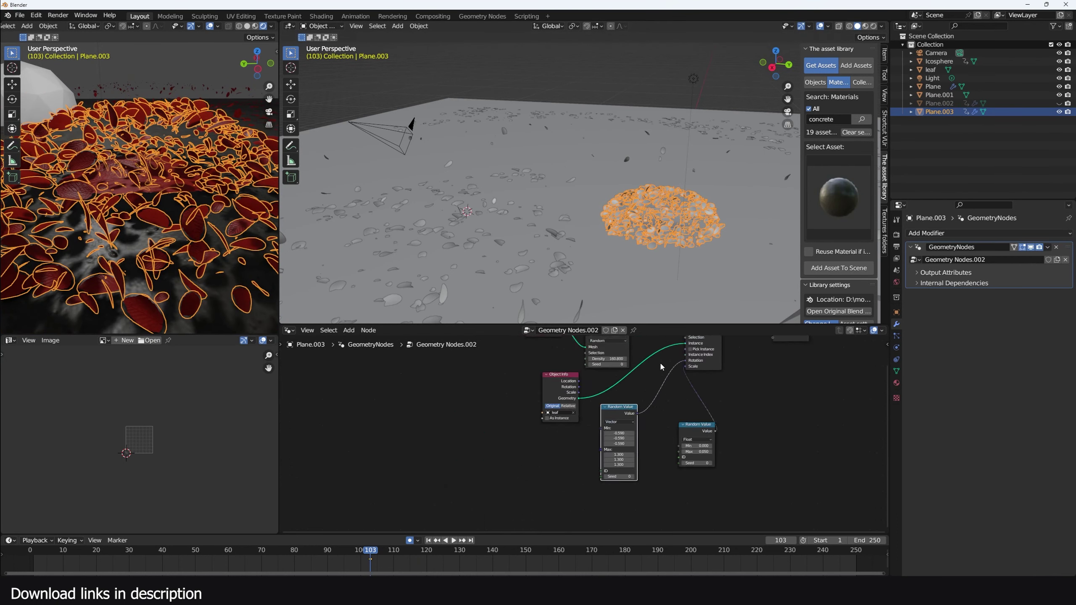
pyautogui.moveTo(666, 358); pyautogui.dragTo(661, 426, button='middle')
pyautogui.scroll(4, 511, 435)
pyautogui.moveTo(571, 380); pyautogui.dragTo(634, 385, button='middle')
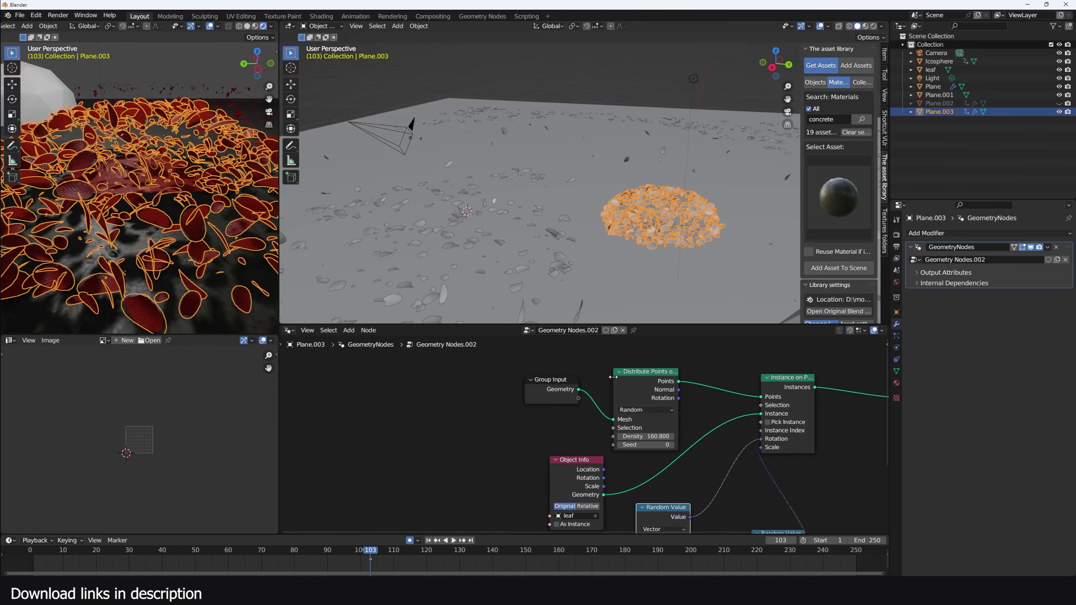
pyautogui.moveTo(551, 381); pyautogui.dragTo(443, 387)
pyautogui.click(597, 383)
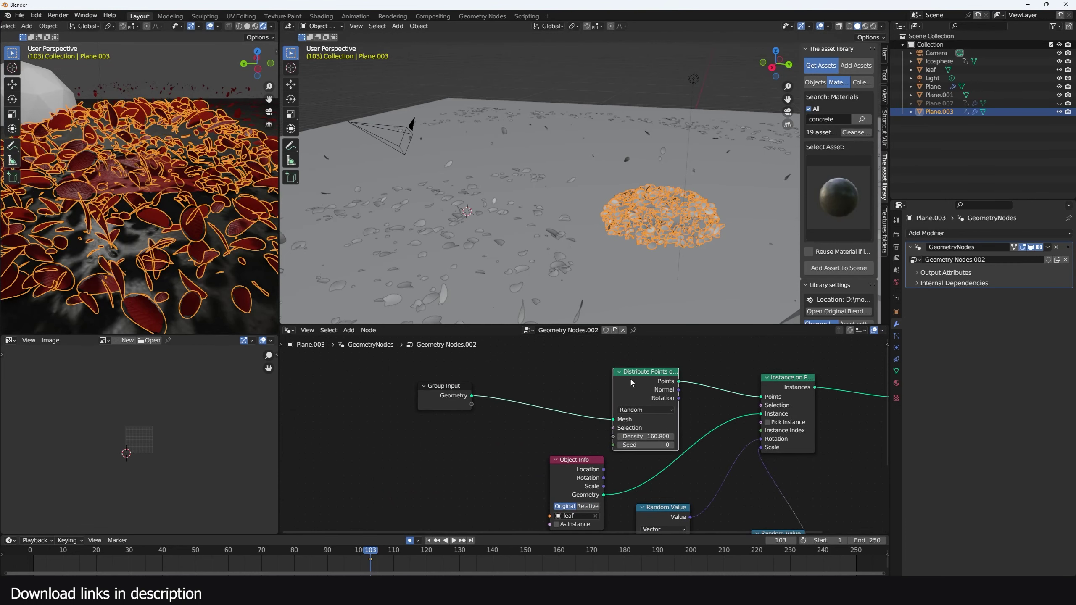
pyautogui.hotkey('ctrl', 'x')
pyautogui.hotkey('shift', 'a')
pyautogui.hotkey('shift', 'a')
pyautogui.click(537, 412)
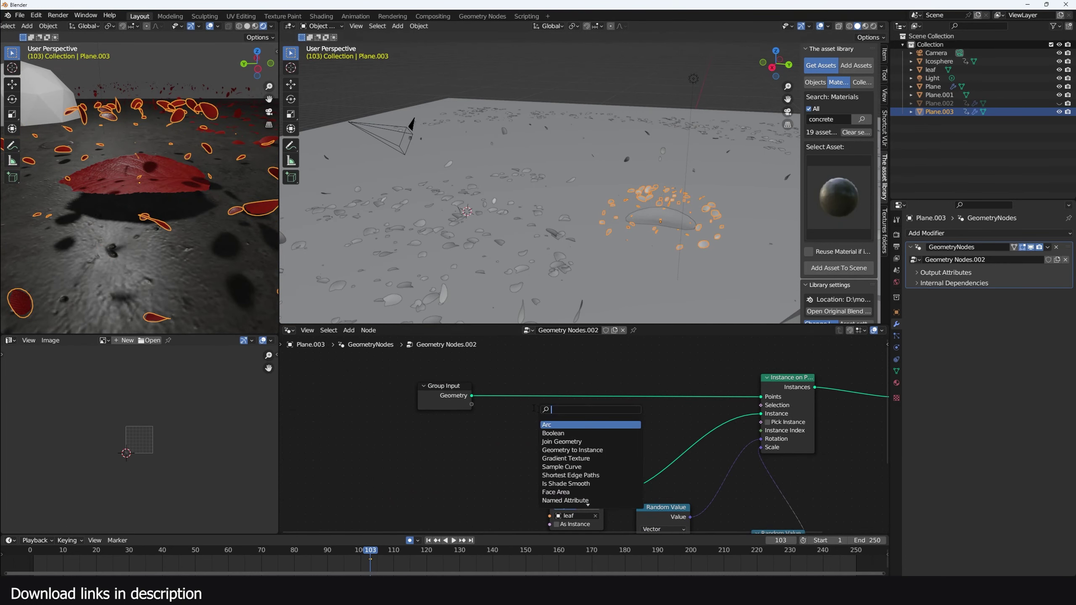
pyautogui.write('mesh to v')
pyautogui.press('Return')
pyautogui.click(513, 402)
# - Insert a Distribute Points in Volume node between Mesh to Volume and Instance on Points
pyautogui.hotkey('shift', 'a')
pyautogui.click(643, 379)
pyautogui.write('dis')
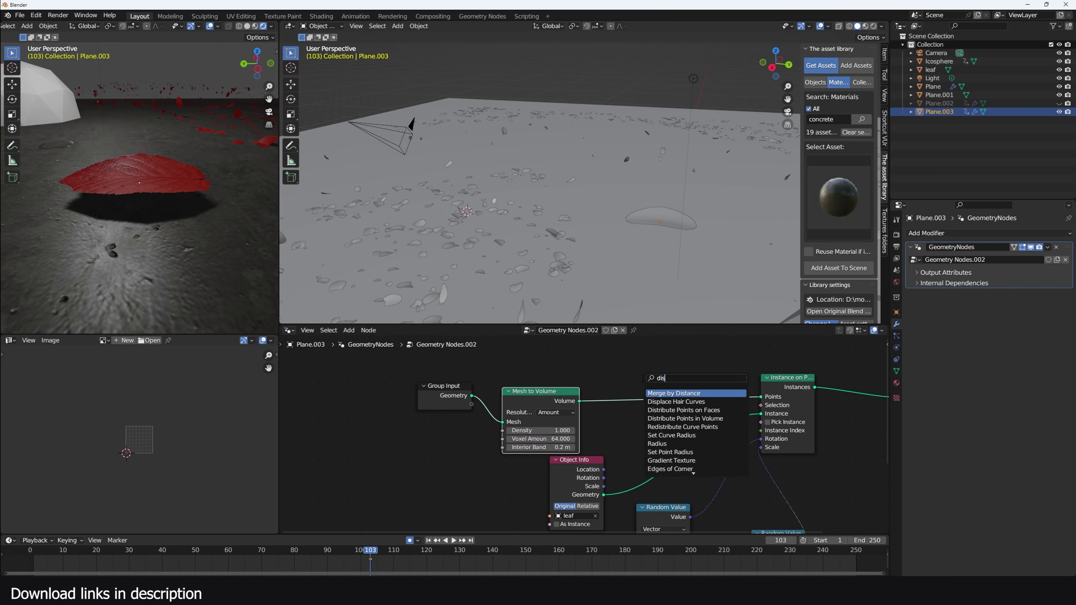
pyautogui.click(685, 418)
pyautogui.click(647, 364)
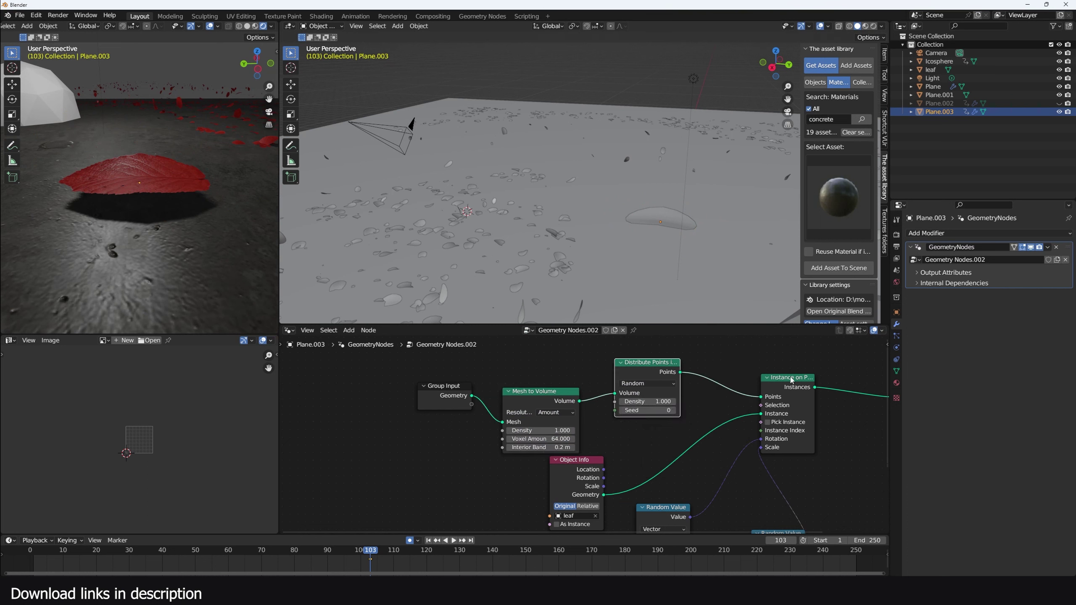
pyautogui.moveTo(769, 381); pyautogui.dragTo(686, 395, button='middle')
pyautogui.scroll(-2, 695, 390)
pyautogui.moveTo(531, 207); pyautogui.dragTo(549, 203, button='middle')
pyautogui.scroll(2, 560, 462)
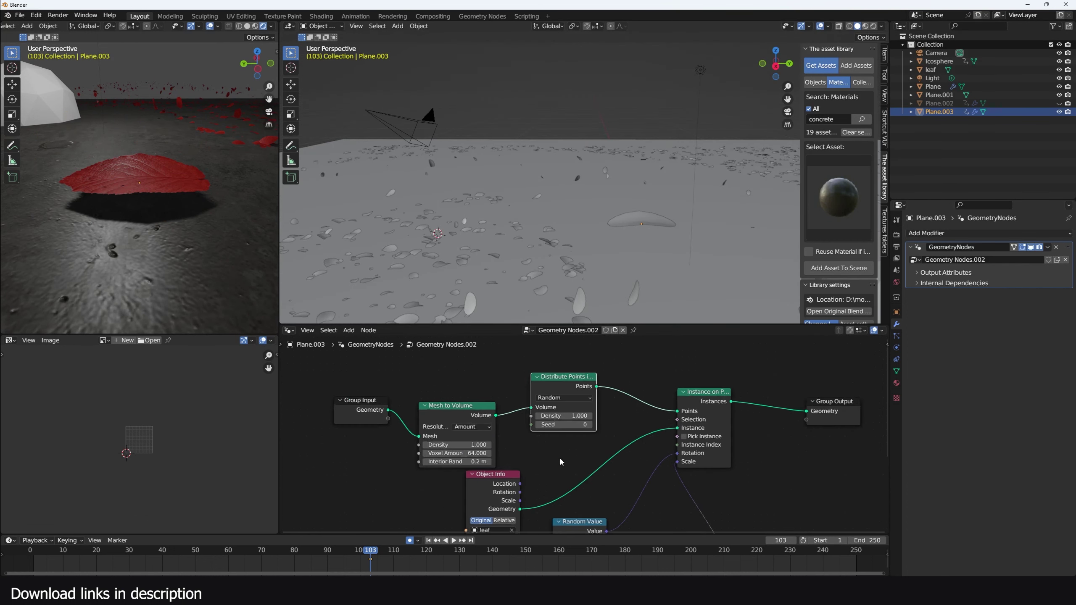
# - Preview Instance on Points with a Viewer node, and set Density to 701.2 on Mesh to Volume and 6.5 on Distribute Points in Volume
pyautogui.moveTo(462, 409); pyautogui.dragTo(465, 404)
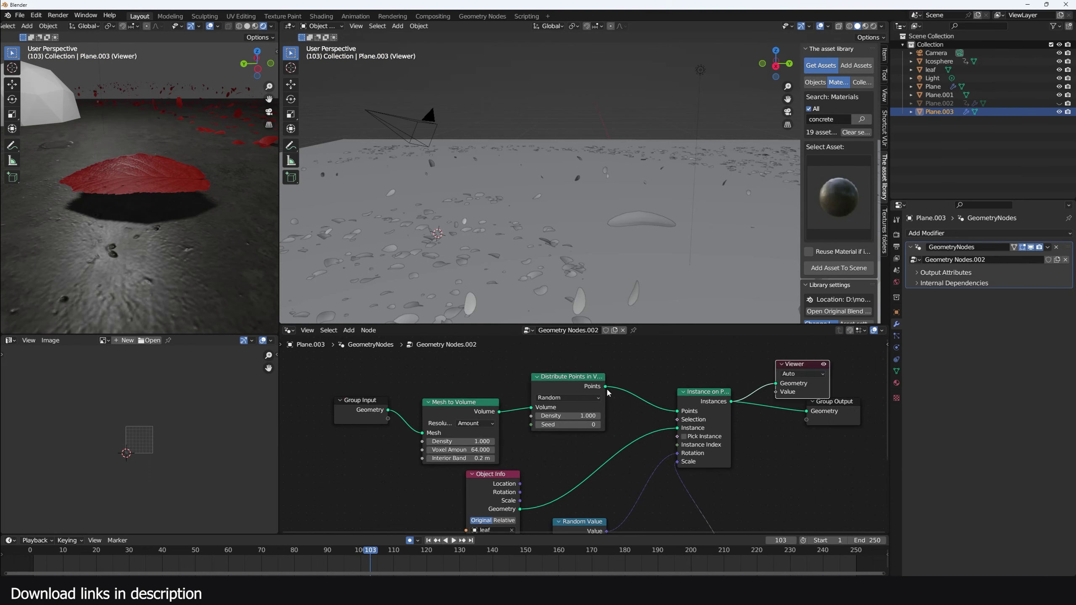
pyautogui.scroll(-1, 585, 407)
pyautogui.moveTo(479, 440); pyautogui.dragTo(585, 419)
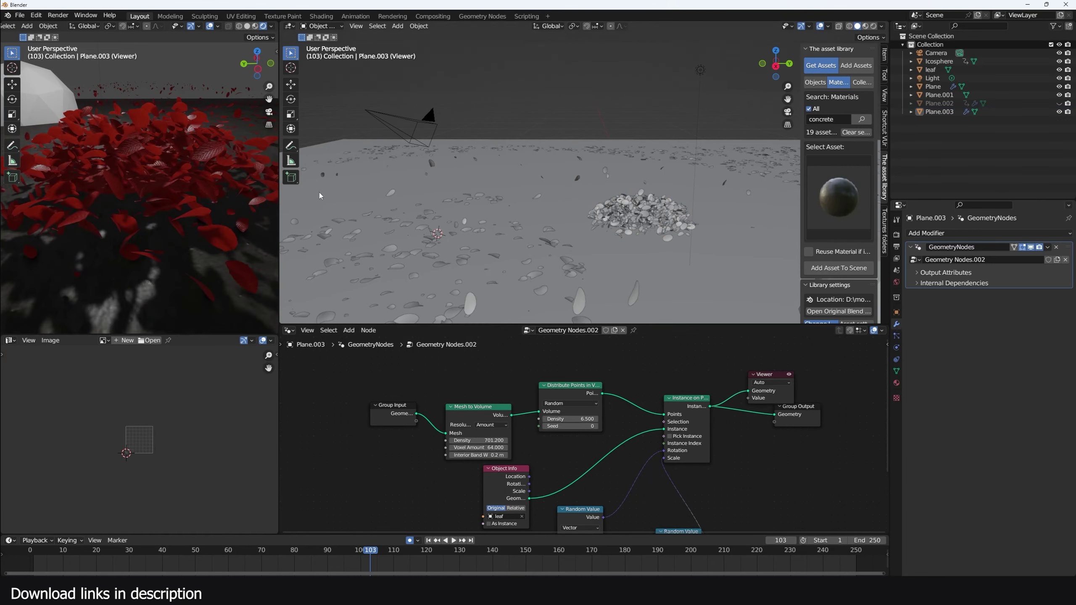
pyautogui.moveTo(201, 190); pyautogui.dragTo(176, 192, button='middle')
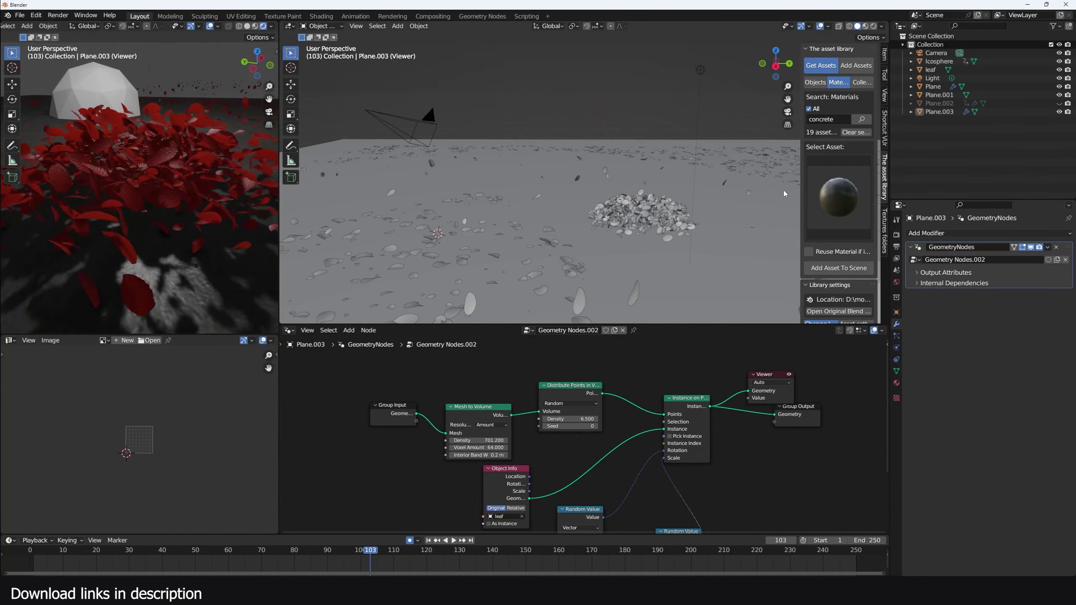
# - Unhide the outer leaf mound so that it covers the inner volume-filled mound
pyautogui.click(644, 214)
pyautogui.scroll(6, 649, 248)
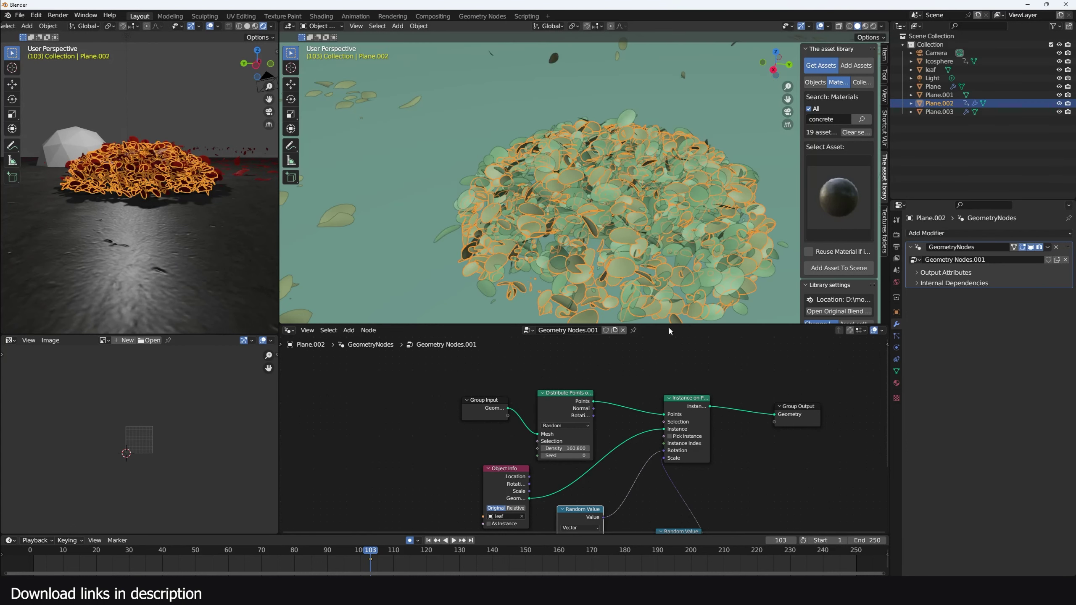
pyautogui.moveTo(658, 450); pyautogui.dragTo(515, 448, button='middle')
pyautogui.scroll(-2, 637, 184)
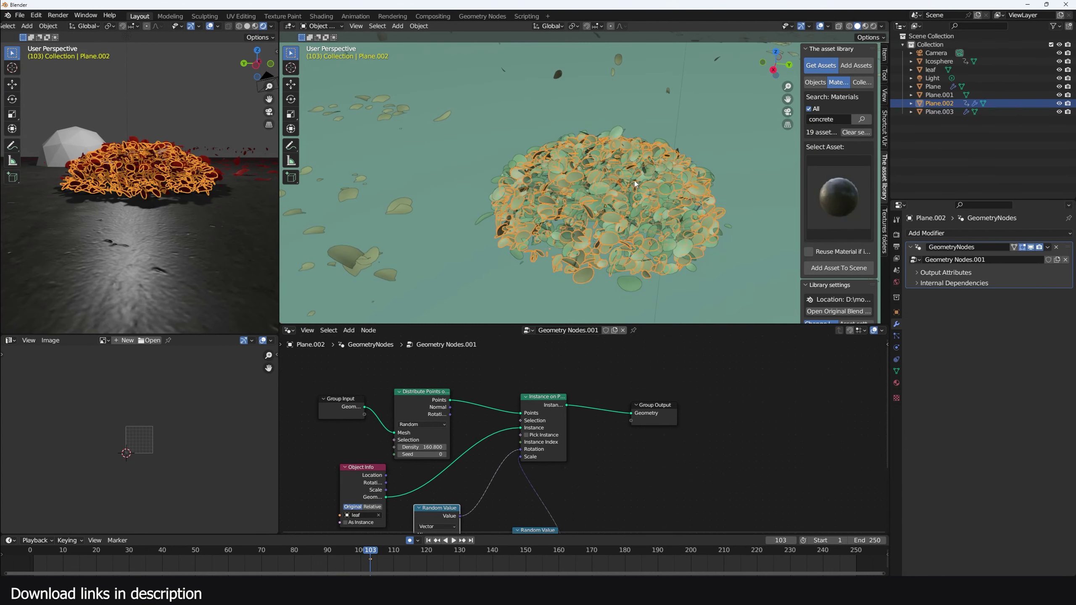
# - Deselect the leaf mound and add a Bezier curve above it in the front view
pyautogui.hotkey('alt', 'a')
pyautogui.scroll(-2, 636, 185)
pyautogui.press('KP_1')
pyautogui.hotkey('shift', 'a')
pyautogui.moveTo(497, 222)
pyautogui.click(551, 222)
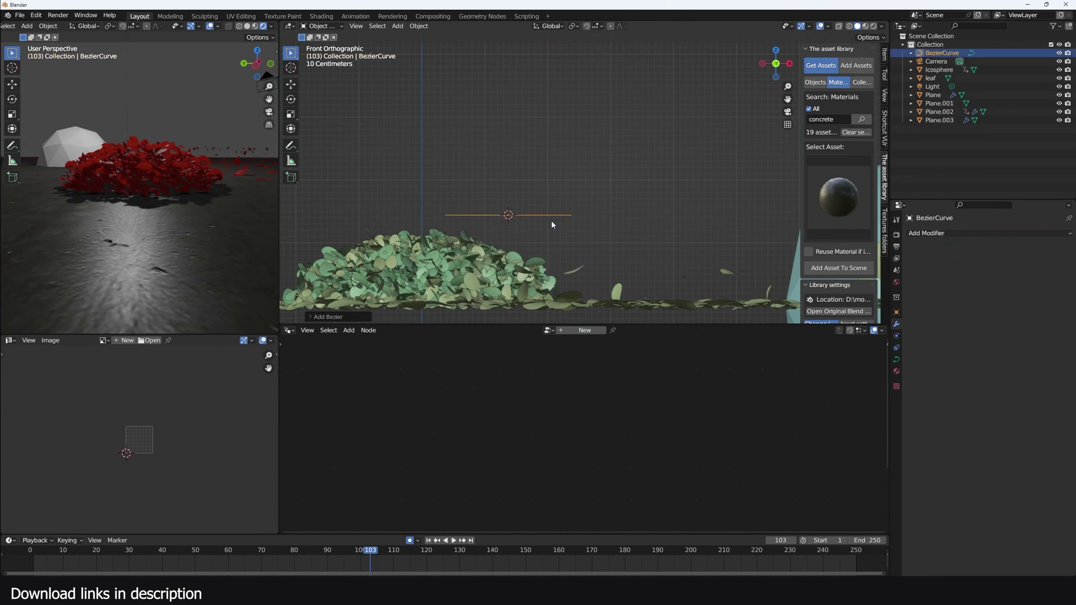
# - Rotate the curve's points 90° and extend it upward into an S shape by extruding further control points
pyautogui.press('Tab')
pyautogui.write('r90')
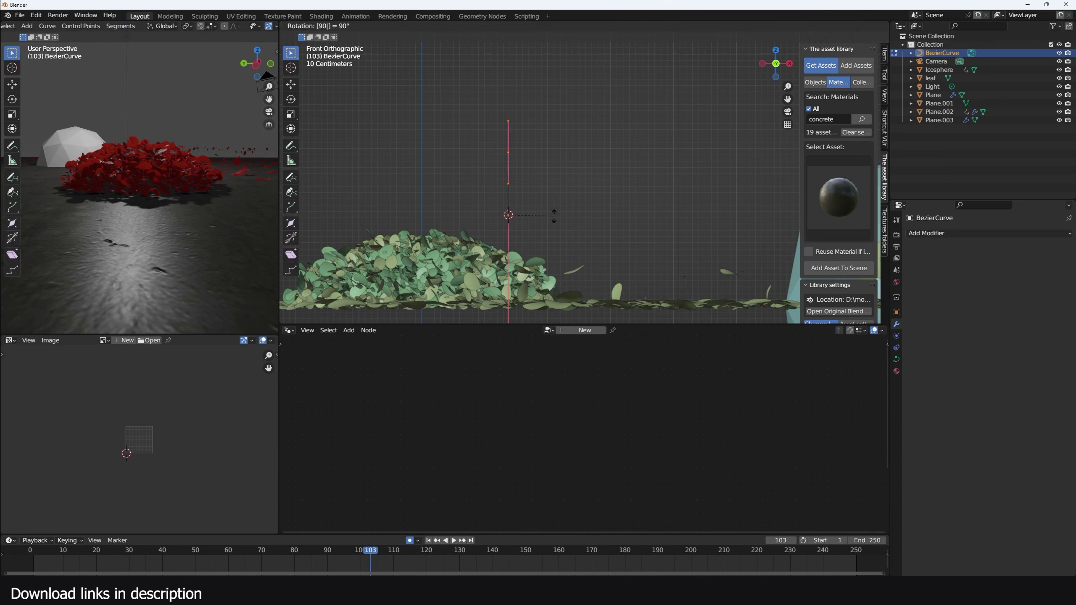
pyautogui.press('Return')
pyautogui.press('r')
pyautogui.click(592, 259)
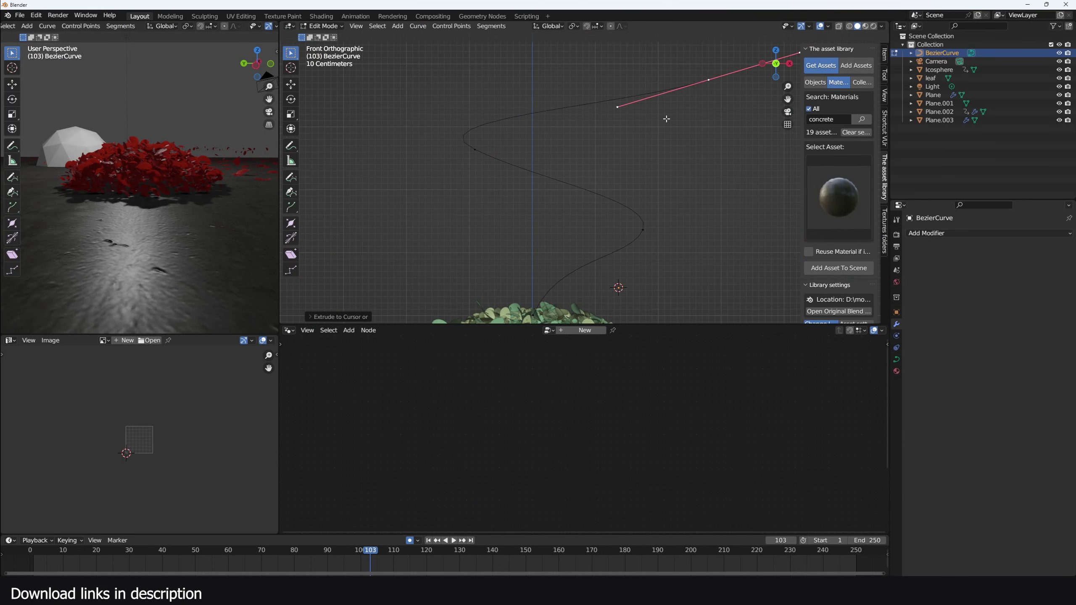
# - Reshape the curve by moving its upper bend point down and its end point back toward the mound
pyautogui.click(486, 155)
pyautogui.press('g')
pyautogui.click(443, 207)
pyautogui.click(699, 86)
pyautogui.press('g')
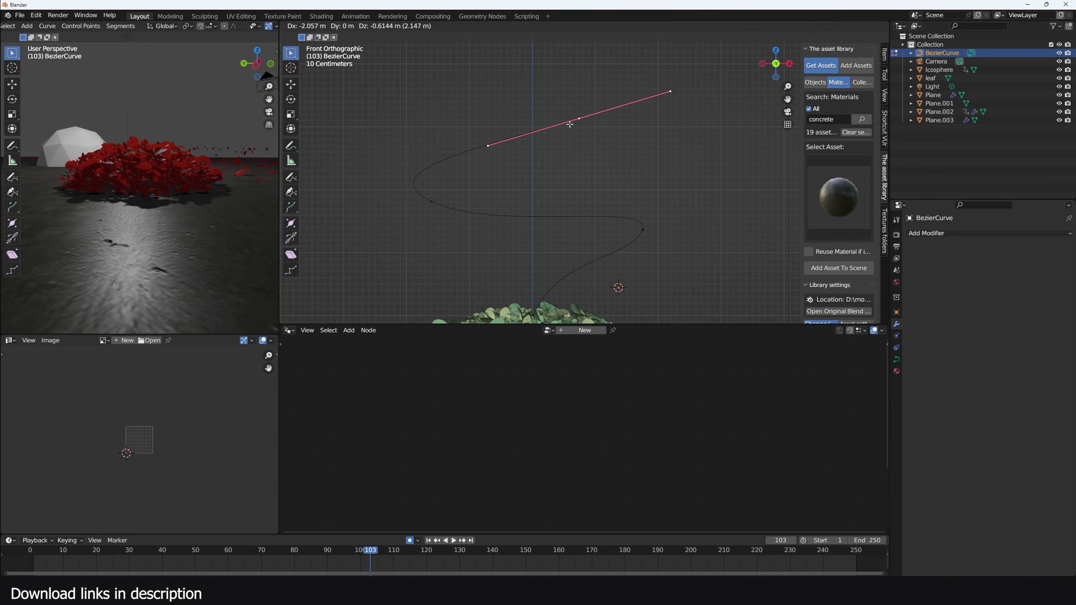
pyautogui.click(569, 124)
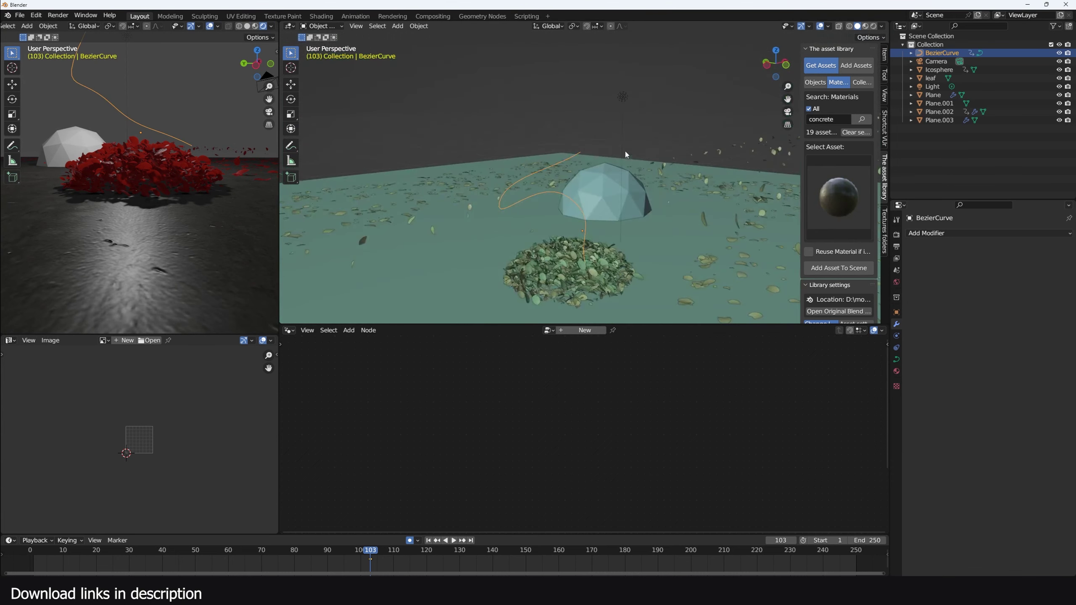
# - Bring BezierCurve into the outer mound's node tree as an Object Info node, and move Instance on Points and Group Output away to make space
pyautogui.moveTo(593, 238); pyautogui.dragTo(640, 236, button='middle')
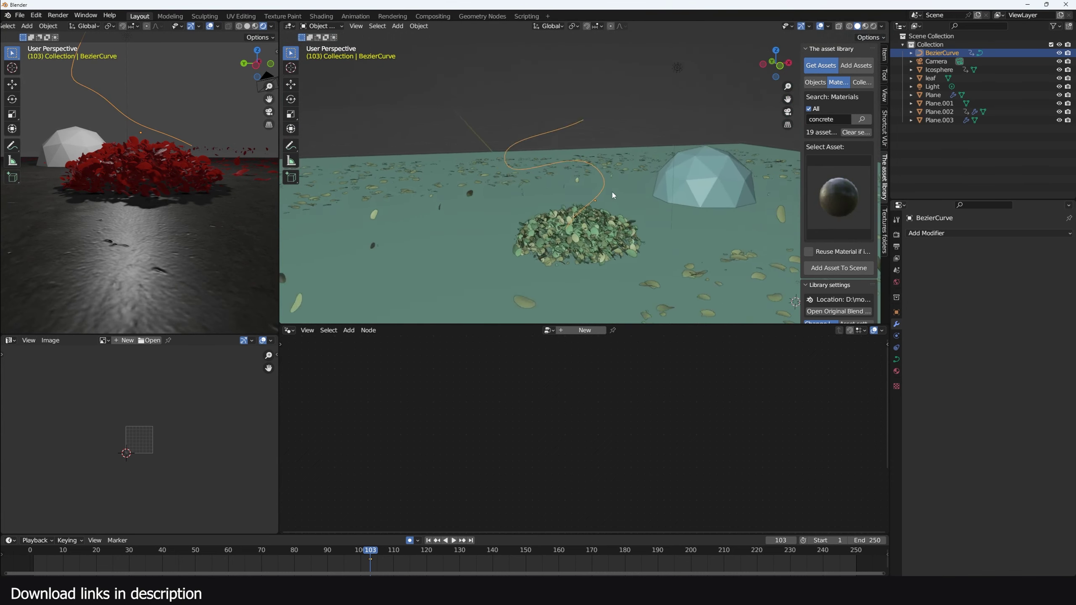
pyautogui.click(642, 236)
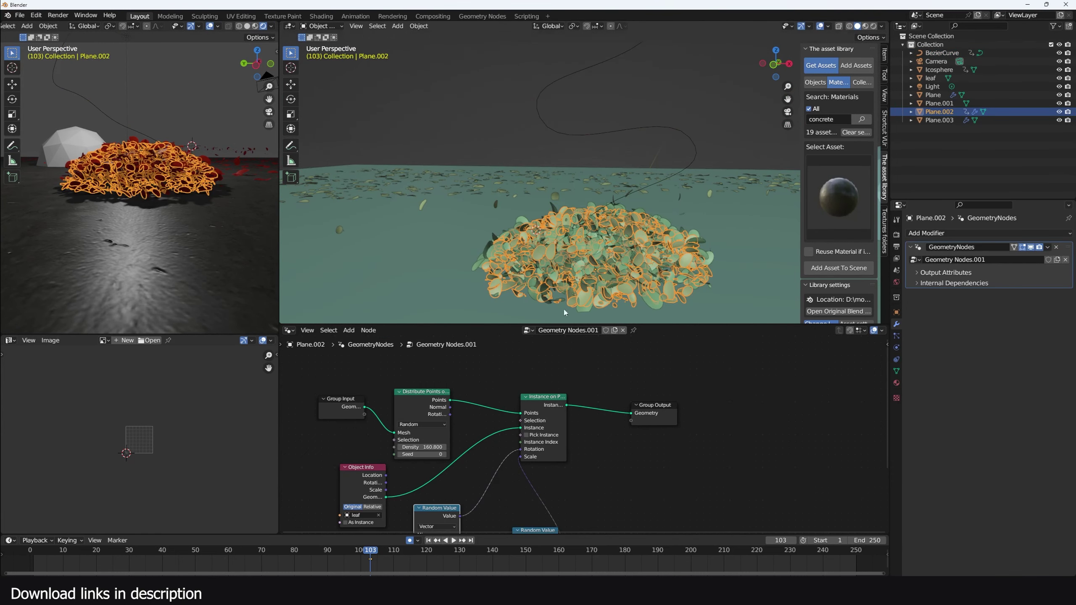
pyautogui.moveTo(492, 407); pyautogui.dragTo(539, 440, button='middle')
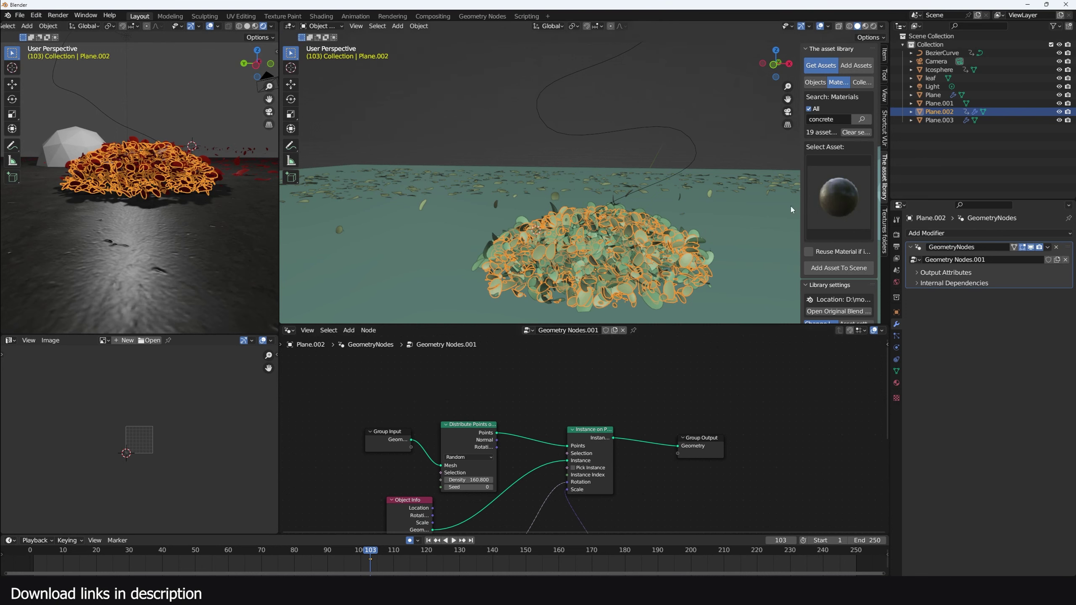
pyautogui.moveTo(938, 54)
pyautogui.mouseDown()
pyautogui.moveTo(915, 55)
pyautogui.moveTo(457, 383)
pyautogui.mouseUp()
pyautogui.moveTo(766, 407); pyautogui.dragTo(531, 467)
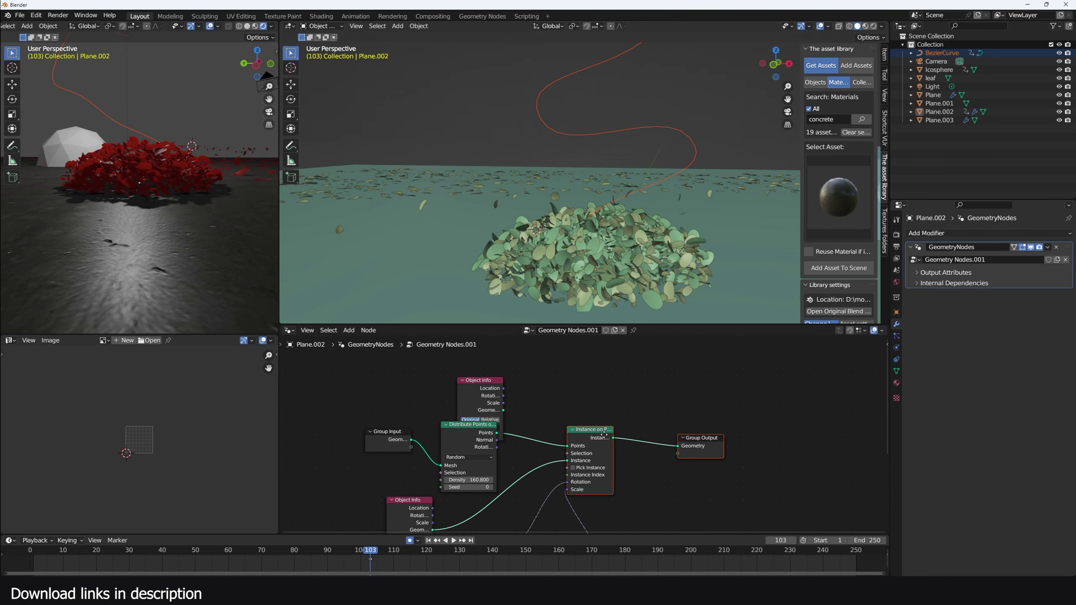
pyautogui.moveTo(591, 437); pyautogui.dragTo(786, 423)
pyautogui.click(629, 428)
pyautogui.moveTo(484, 401); pyautogui.dragTo(454, 366)
# - Add a Sample Index node beside the curve's Object Info node and set its data type to Vector
pyautogui.moveTo(487, 394); pyautogui.dragTo(515, 403, button='middle')
pyautogui.scroll(3, 592, 237)
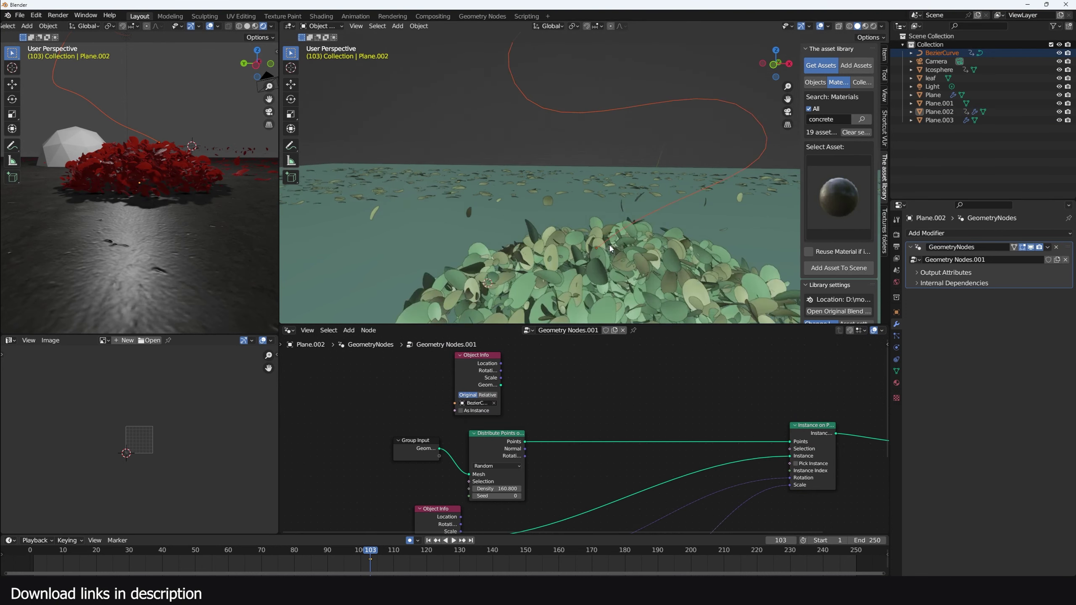
pyautogui.scroll(-1, 546, 70)
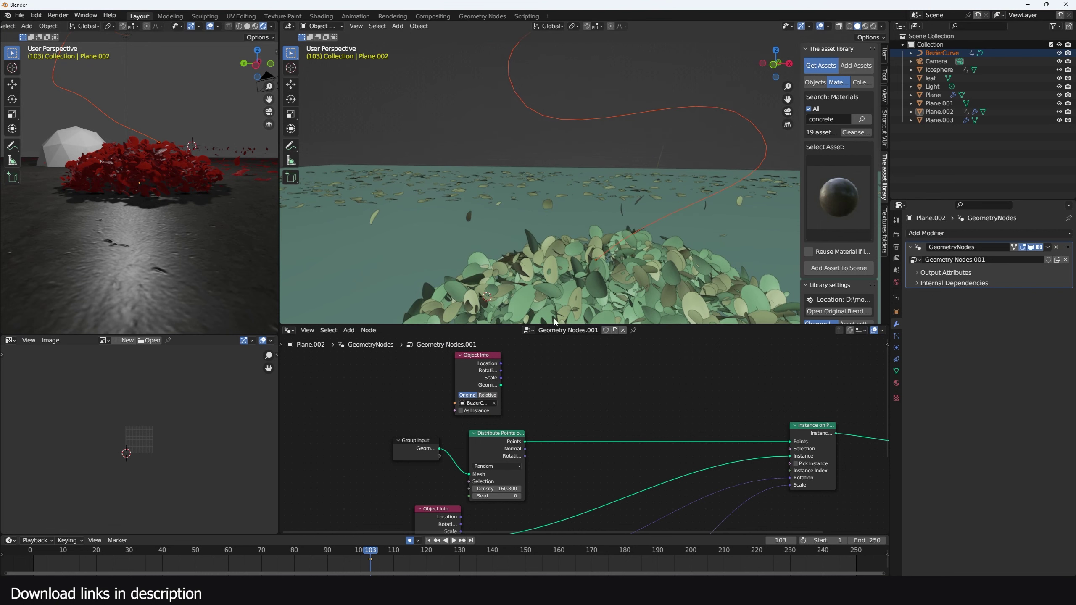
pyautogui.scroll(2, 559, 343)
pyautogui.hotkey('shift', 'a')
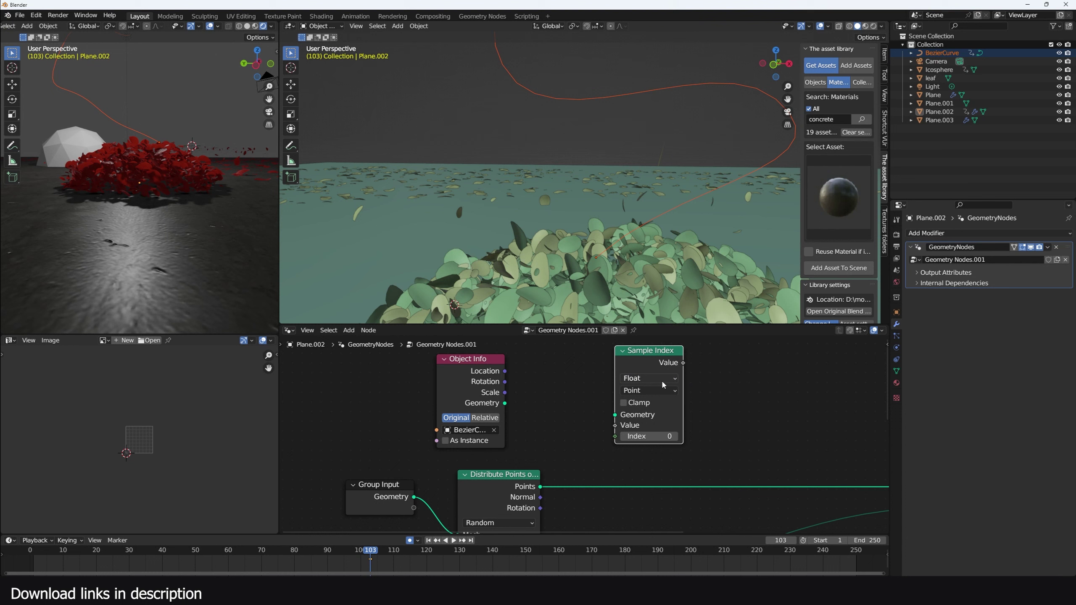
pyautogui.click(663, 384)
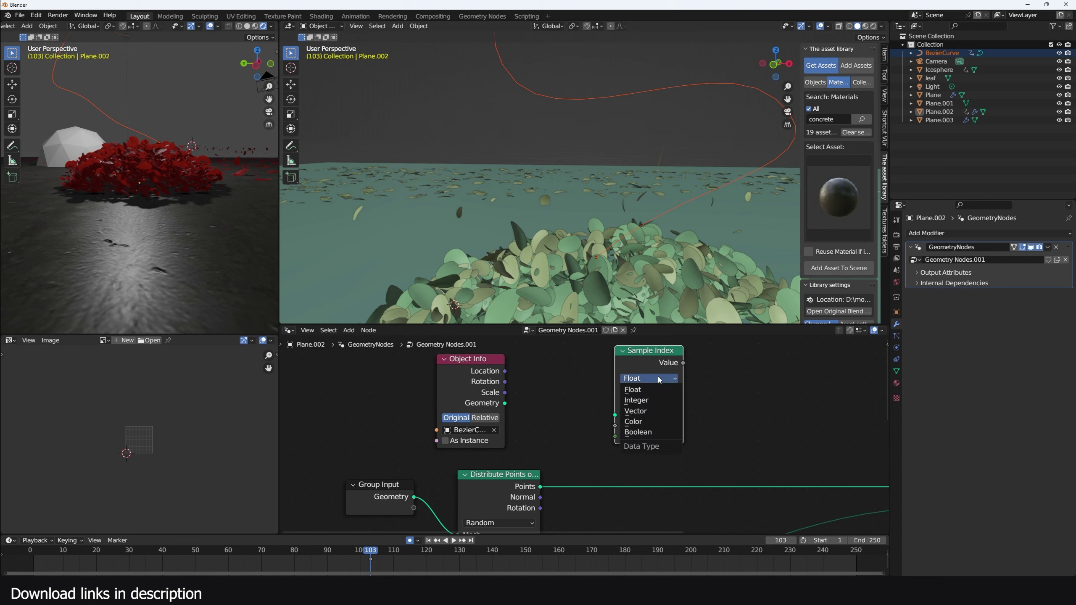
pyautogui.click(648, 408)
# - Feed a Position node into Sample Index's Value and the curve's Object Info Geometry into its Geometry input
pyautogui.hotkey('shift', 'a')
pyautogui.write('pos')
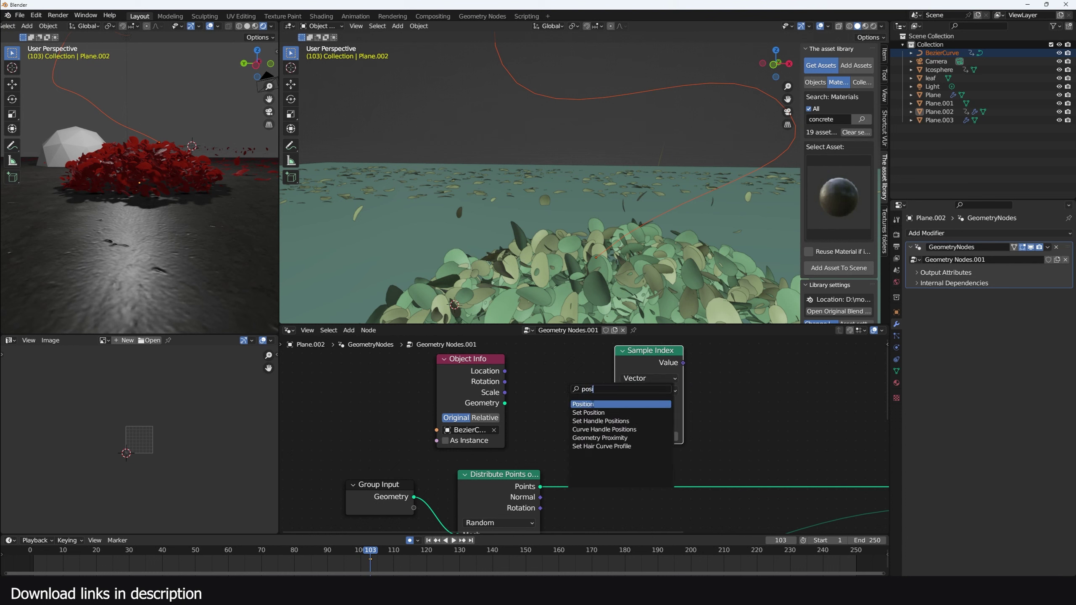
pyautogui.click(593, 405)
pyautogui.moveTo(604, 424); pyautogui.dragTo(614, 425)
pyautogui.moveTo(566, 410); pyautogui.dragTo(561, 432)
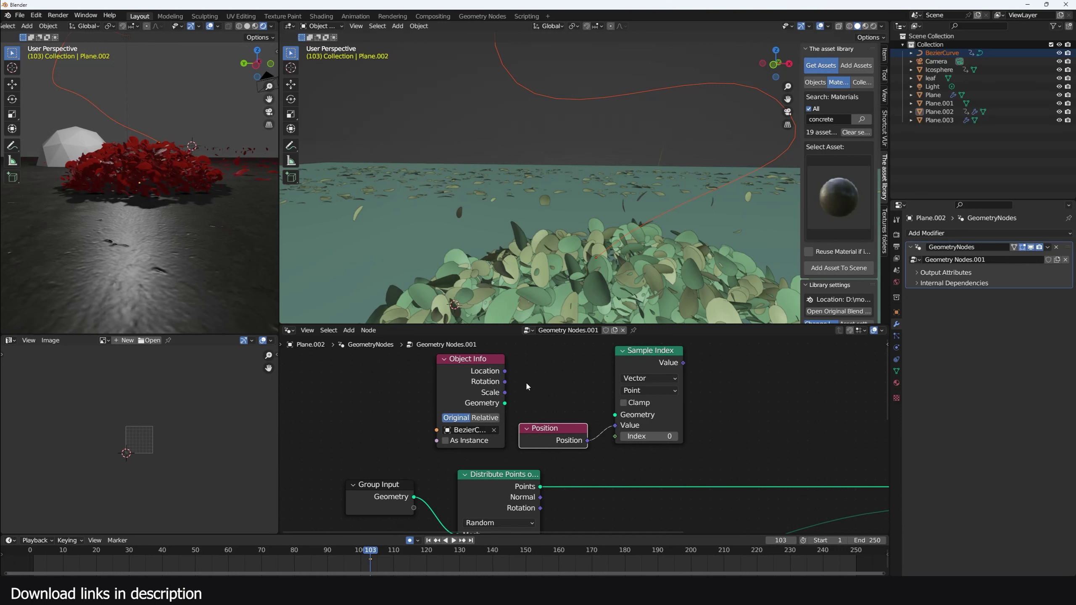
pyautogui.moveTo(504, 403); pyautogui.dragTo(617, 415)
# - Insert a Set Position node between Distribute Points on Faces and Instance on Points, driving its Position from Sample Index's Value
pyautogui.moveTo(794, 453); pyautogui.dragTo(737, 430, button='middle')
pyautogui.hotkey('shift', 'a')
pyautogui.write('s')
pyautogui.write('set')
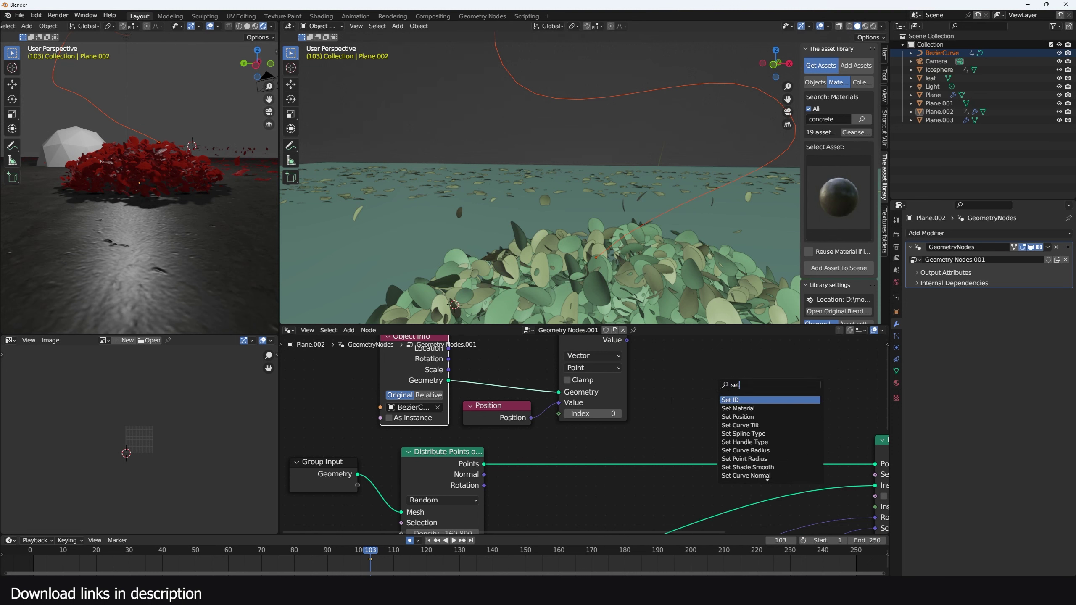
pyautogui.click(735, 417)
pyautogui.click(729, 424)
pyautogui.moveTo(624, 373); pyautogui.dragTo(652, 407, button='middle')
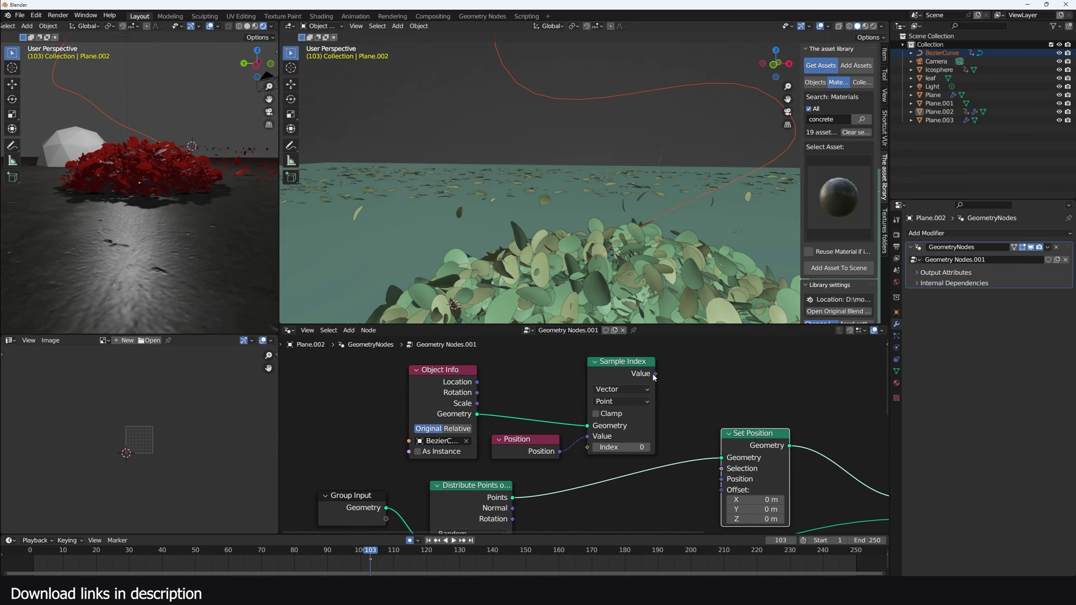
pyautogui.moveTo(655, 373); pyautogui.dragTo(727, 480)
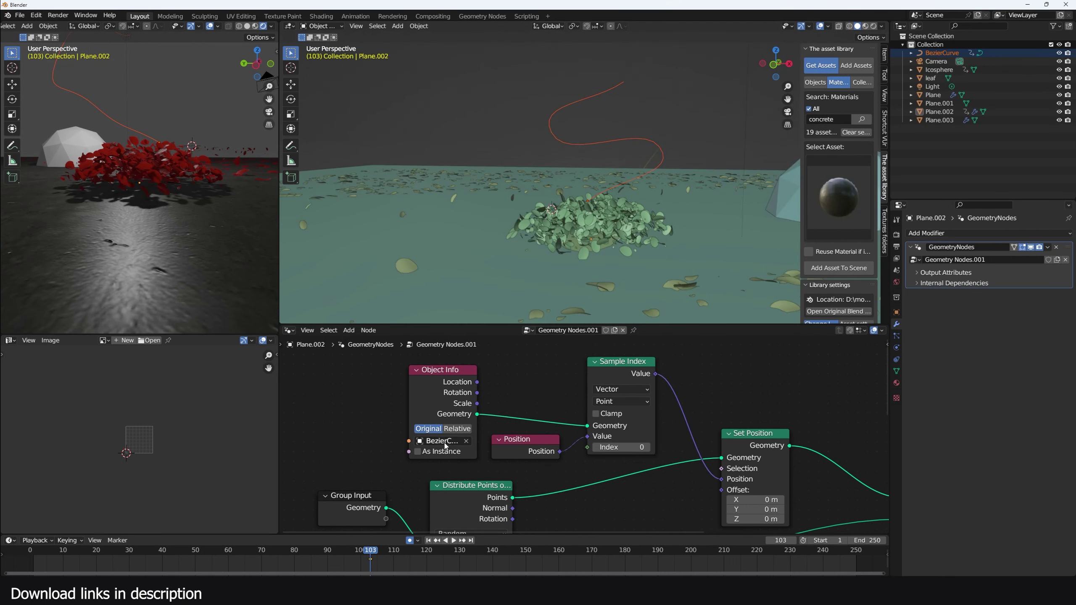
# - Set the curve's Object Info to Relative, and reroute Sample Index's Value to Set Position's Offset with Index 5
pyautogui.click(717, 156)
pyautogui.moveTo(626, 448); pyautogui.dragTo(648, 449)
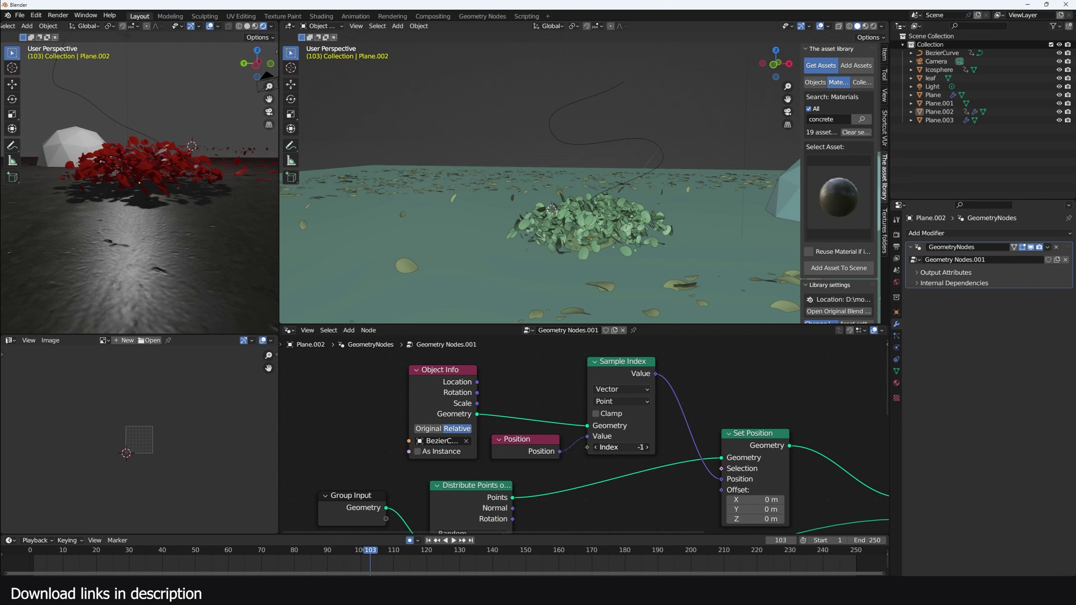
pyautogui.moveTo(725, 486); pyautogui.dragTo(733, 466, button='middle')
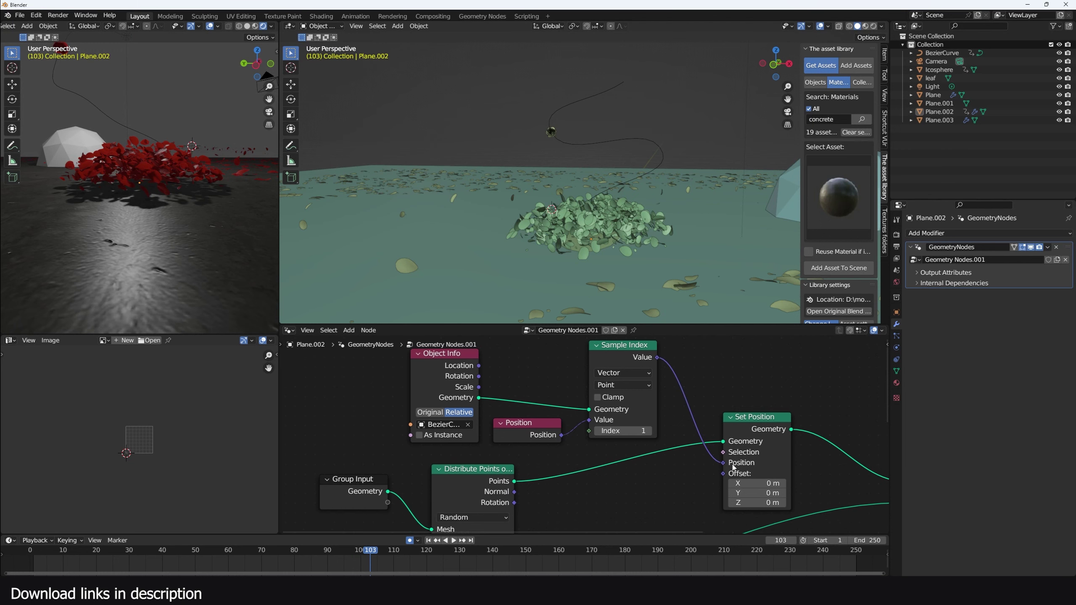
pyautogui.moveTo(723, 463); pyautogui.dragTo(723, 474)
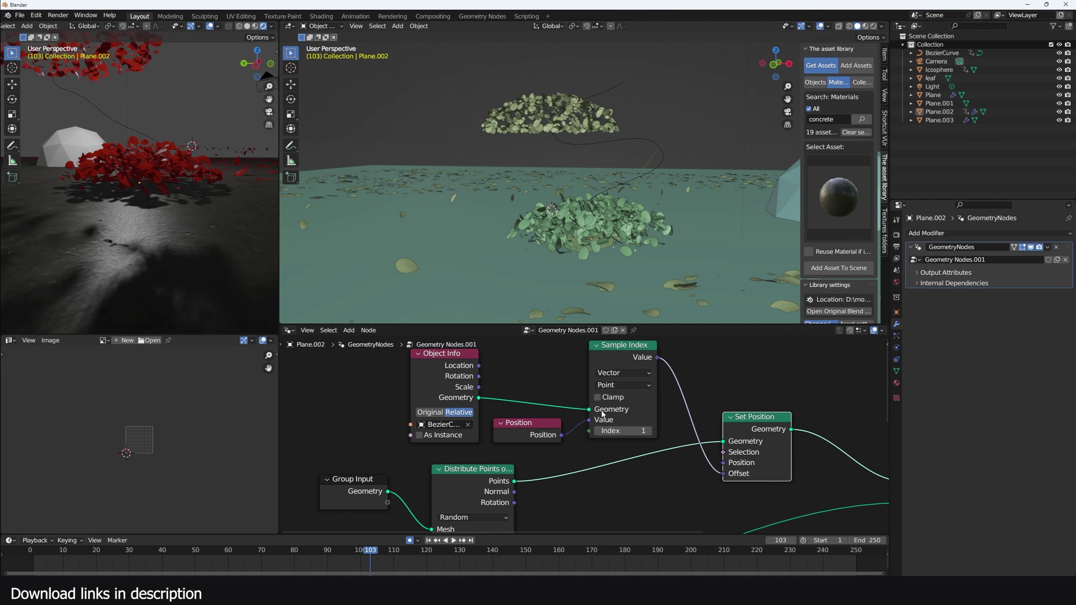
pyautogui.moveTo(623, 432); pyautogui.dragTo(685, 430)
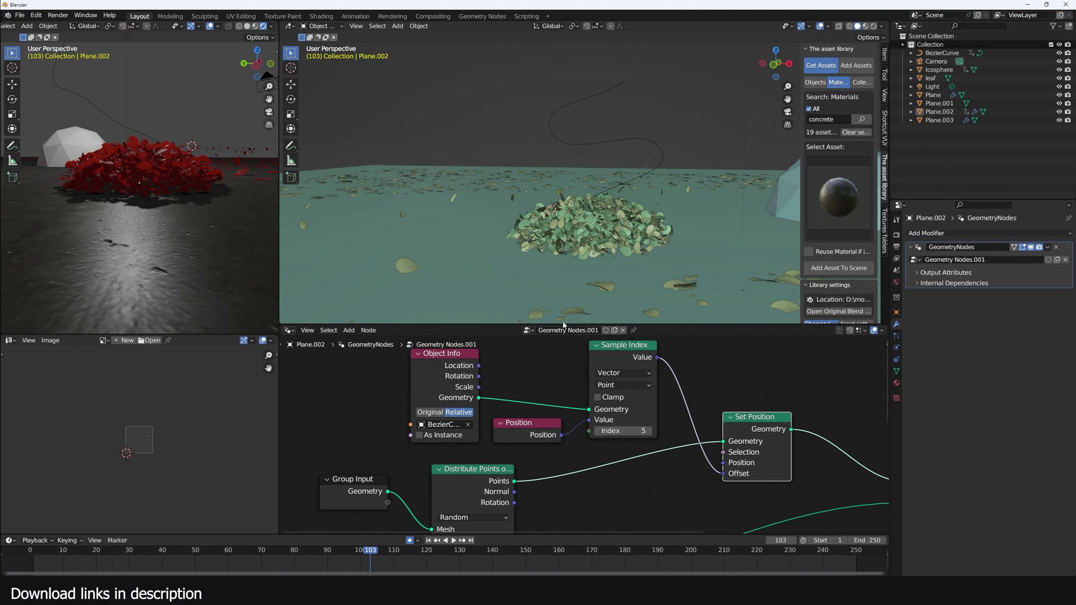
# - Hide the inner volume-filled mound and select the outer leaf mound
pyautogui.click(654, 163)
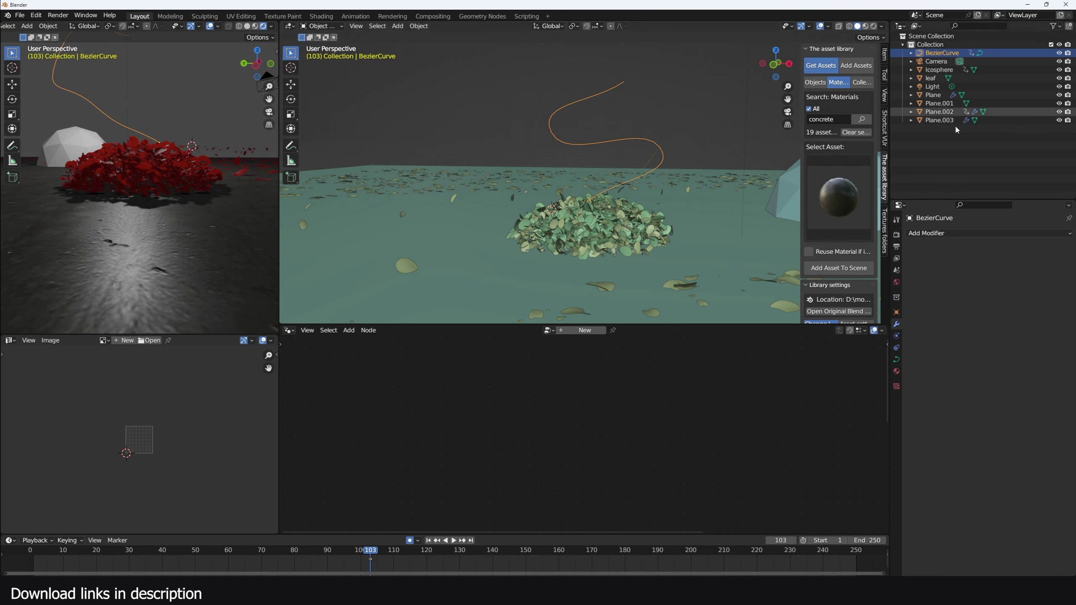
pyautogui.click(656, 236)
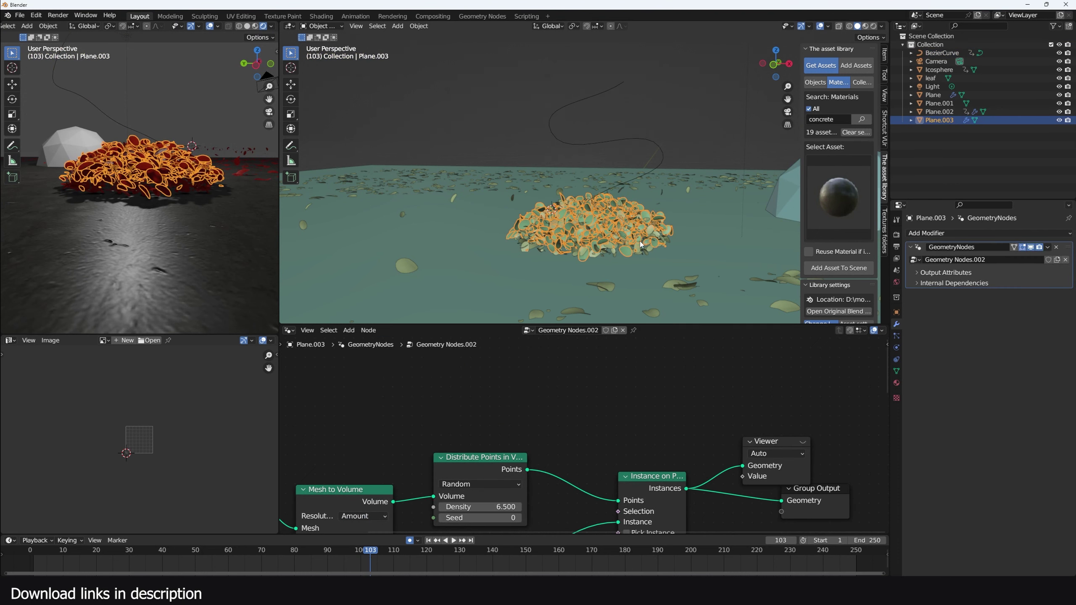
pyautogui.click(641, 246)
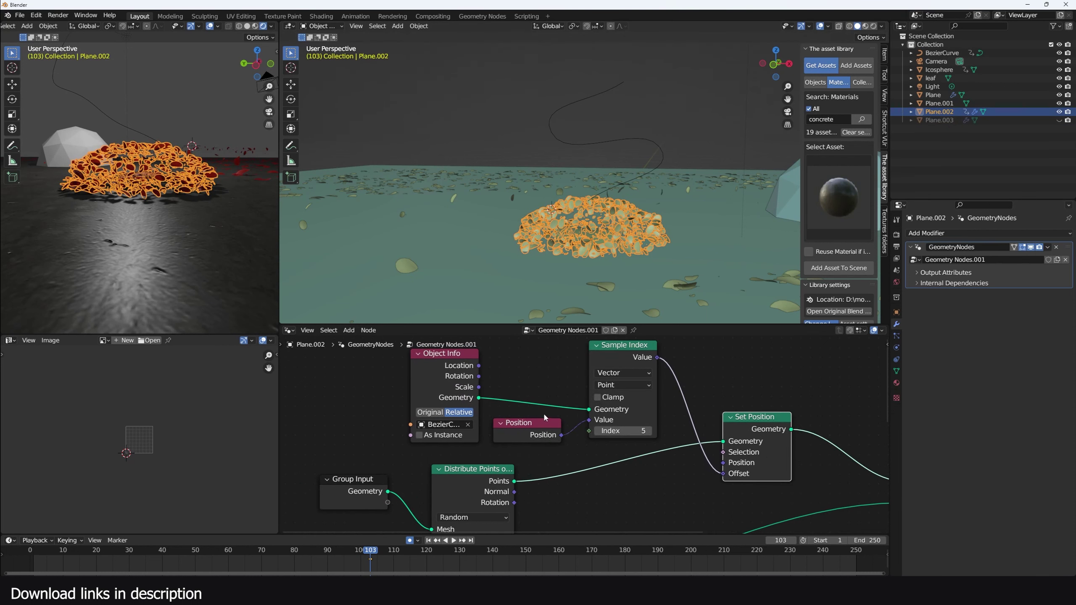
# - Make space in the node tree and insert a Resample Curve node between the curve's Object Info and Sample Index
pyautogui.moveTo(544, 415); pyautogui.dragTo(644, 419, button='middle')
pyautogui.moveTo(536, 400); pyautogui.dragTo(339, 400)
pyautogui.moveTo(618, 442); pyautogui.dragTo(628, 450)
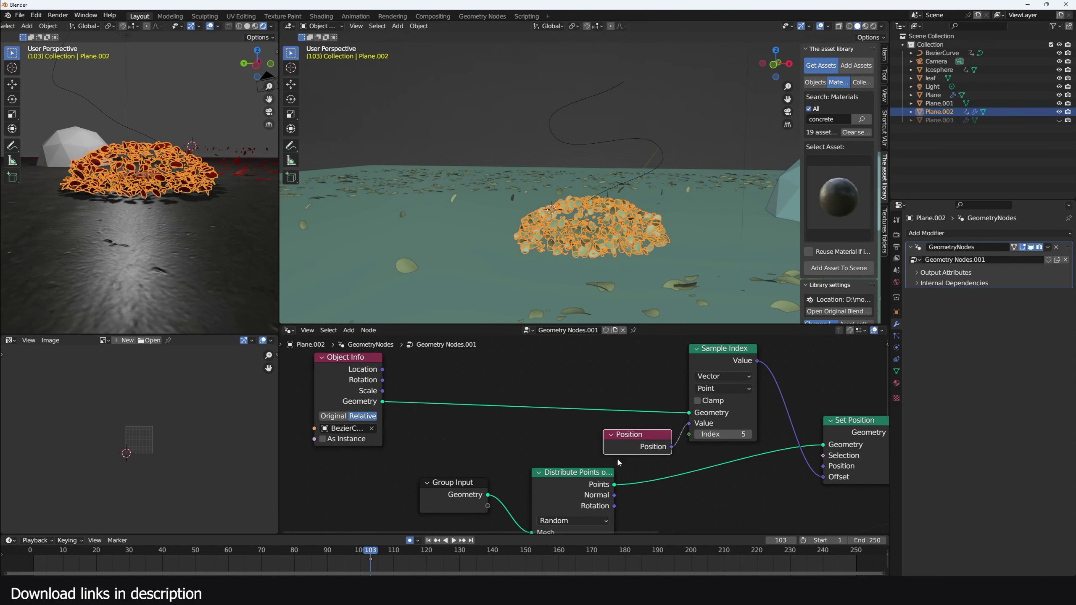
pyautogui.hotkey('shift', 'a')
pyautogui.write('resa')
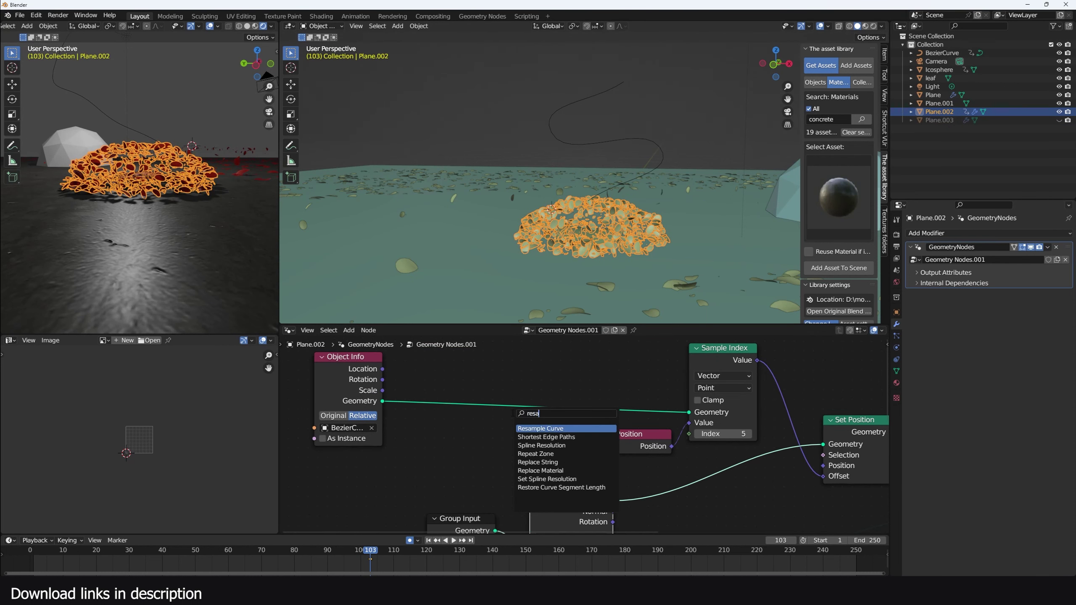
pyautogui.press('Return')
pyautogui.click(541, 451)
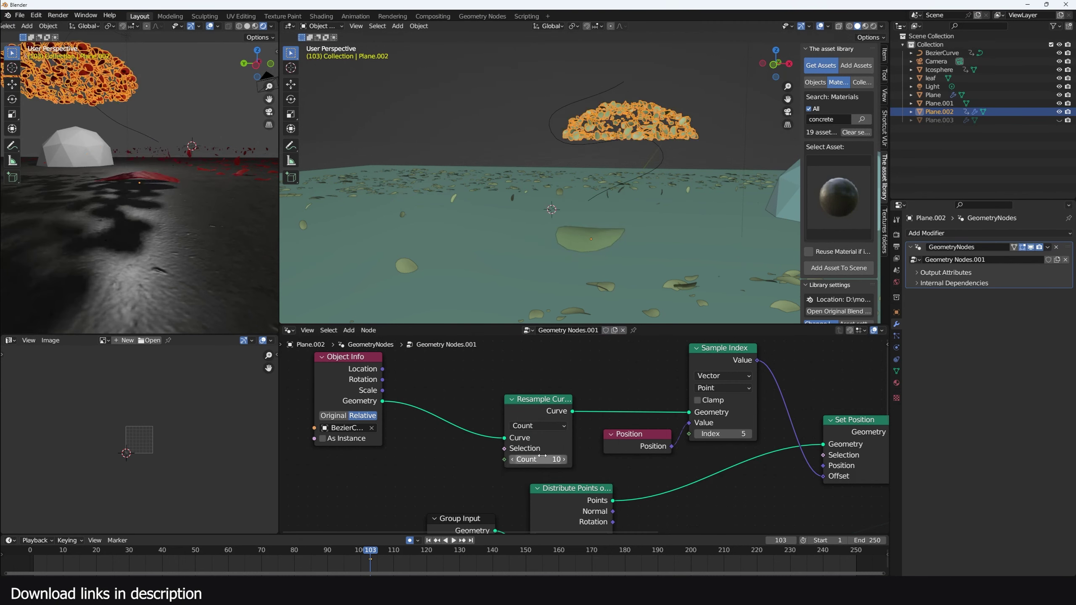
# - Test positions along the curve with Resample Curve's Count at 47 and Sample Index's Index at 99
pyautogui.moveTo(542, 459); pyautogui.dragTo(618, 459)
pyautogui.moveTo(730, 433); pyautogui.dragTo(796, 432)
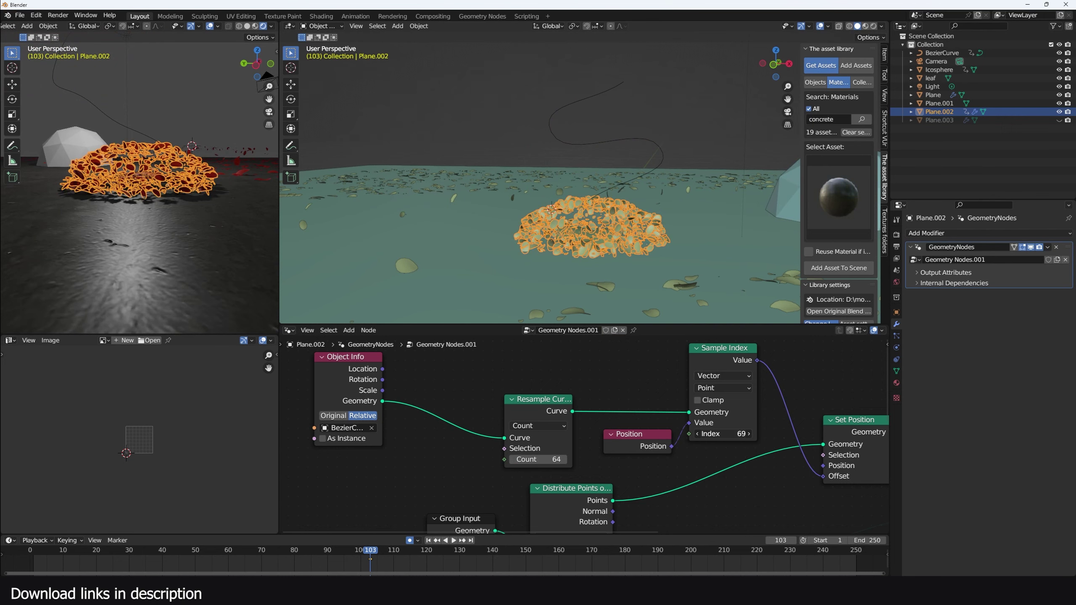
pyautogui.moveTo(724, 433)
pyautogui.mouseDown()
pyautogui.moveTo(708, 433)
pyautogui.moveTo(741, 433)
pyautogui.mouseUp()
pyautogui.moveTo(538, 459)
pyautogui.mouseDown()
pyautogui.moveTo(555, 459)
pyautogui.moveTo(530, 460)
pyautogui.mouseUp()
# - Drive Sample Index's Index input with an Index node and raise Resample Curve's Count to 353
pyautogui.moveTo(570, 396); pyautogui.dragTo(501, 405)
pyautogui.hotkey('shift', 'a')
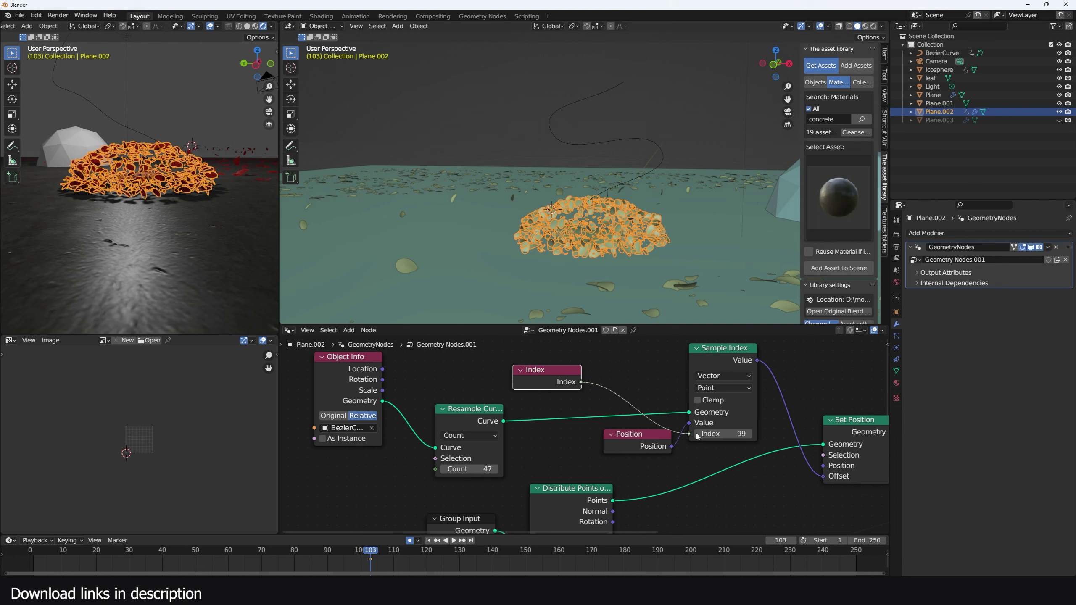
pyautogui.hotkey('alt', 'a')
pyautogui.moveTo(595, 240); pyautogui.dragTo(574, 250, button='middle')
pyautogui.moveTo(474, 469)
pyautogui.mouseDown()
pyautogui.moveTo(559, 469)
pyautogui.moveTo(493, 469)
pyautogui.mouseUp()
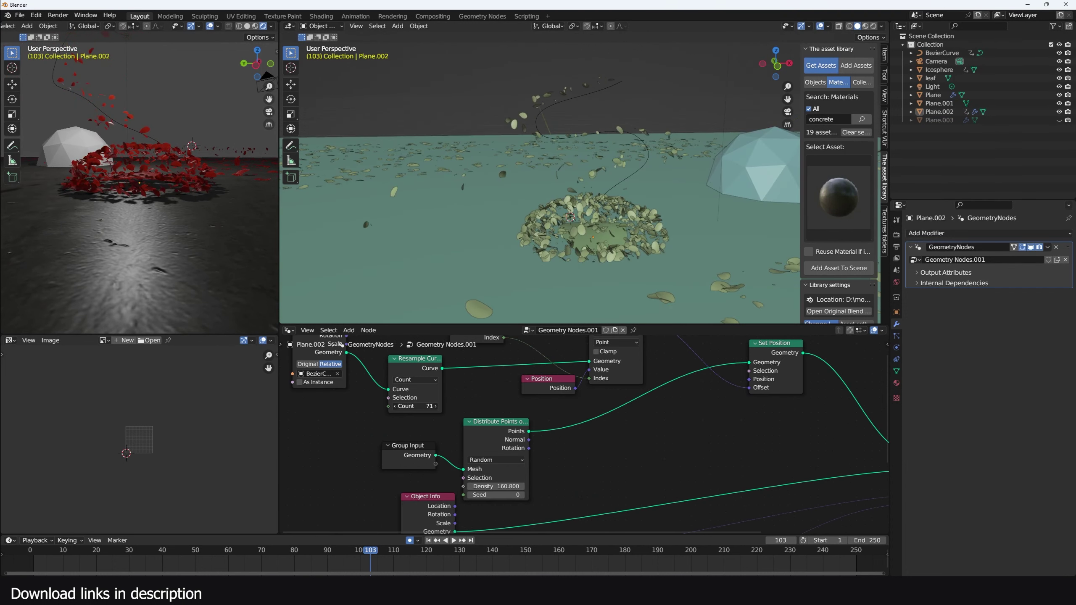
pyautogui.moveTo(428, 406)
pyautogui.mouseDown()
pyautogui.moveTo(415, 406)
pyautogui.moveTo(448, 406)
pyautogui.mouseUp()
# - Space out the Set Position, Sample Index and Index nodes, and insert a Trim Curve node between Resample Curve and Sample Index
pyautogui.moveTo(792, 388); pyautogui.dragTo(783, 442, button='middle')
pyautogui.moveTo(767, 411); pyautogui.dragTo(809, 438)
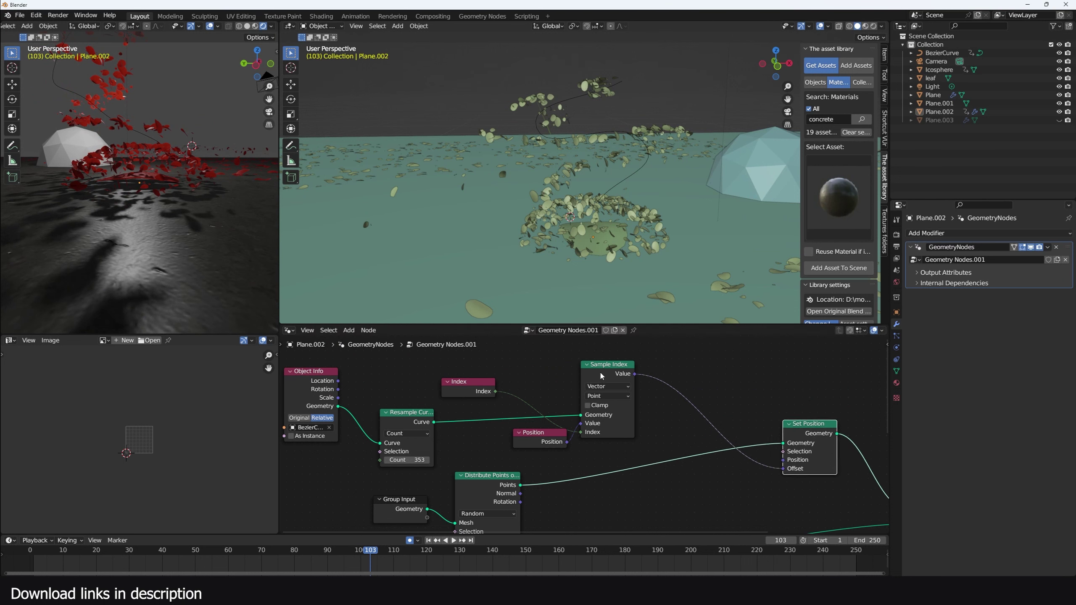
pyautogui.moveTo(600, 376); pyautogui.dragTo(675, 375)
pyautogui.moveTo(471, 383); pyautogui.dragTo(626, 373)
pyautogui.hotkey('shift', 'a')
pyautogui.click(564, 374)
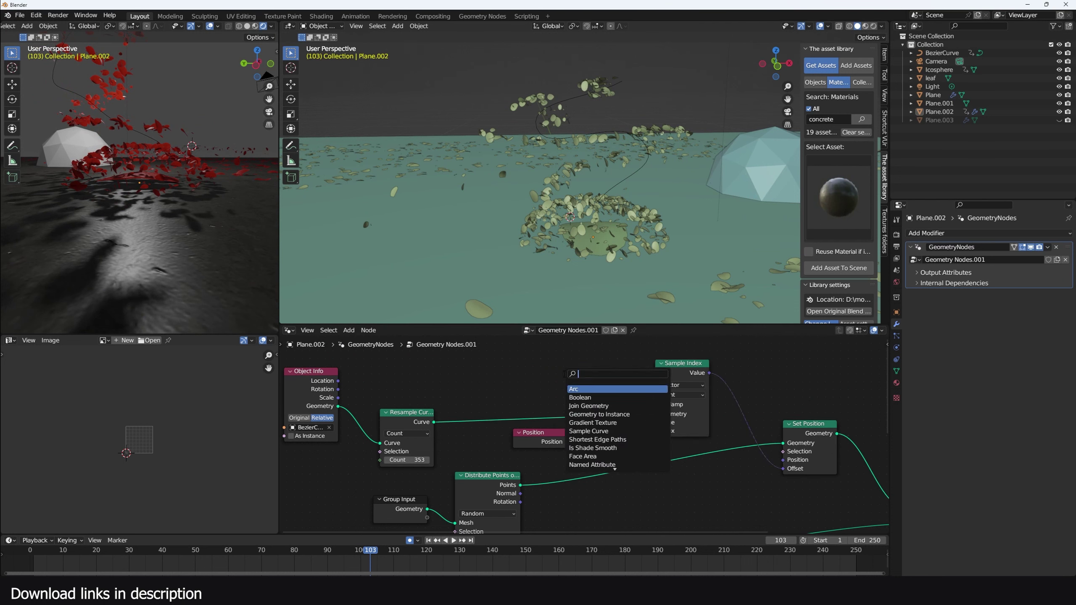
pyautogui.write('tr')
pyautogui.press('Return')
pyautogui.click(517, 422)
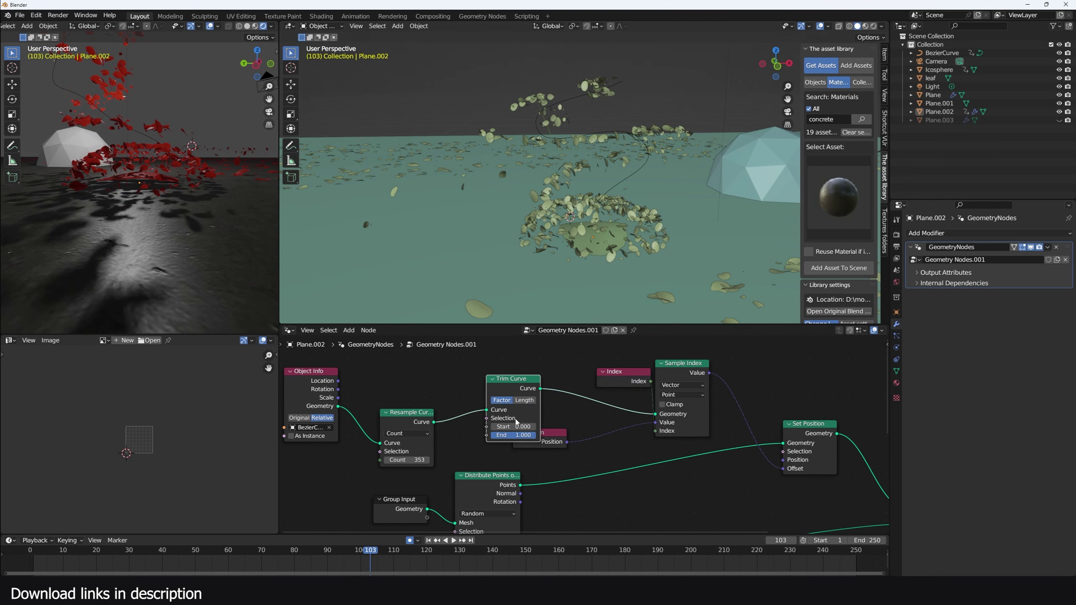
# - Set Trim Curve's Start to 0.067 and Resample Curve's Count to 326
pyautogui.moveTo(514, 428); pyautogui.dragTo(520, 427)
pyautogui.moveTo(407, 461)
pyautogui.mouseDown()
pyautogui.moveTo(384, 460)
pyautogui.moveTo(422, 460)
pyautogui.mouseUp()
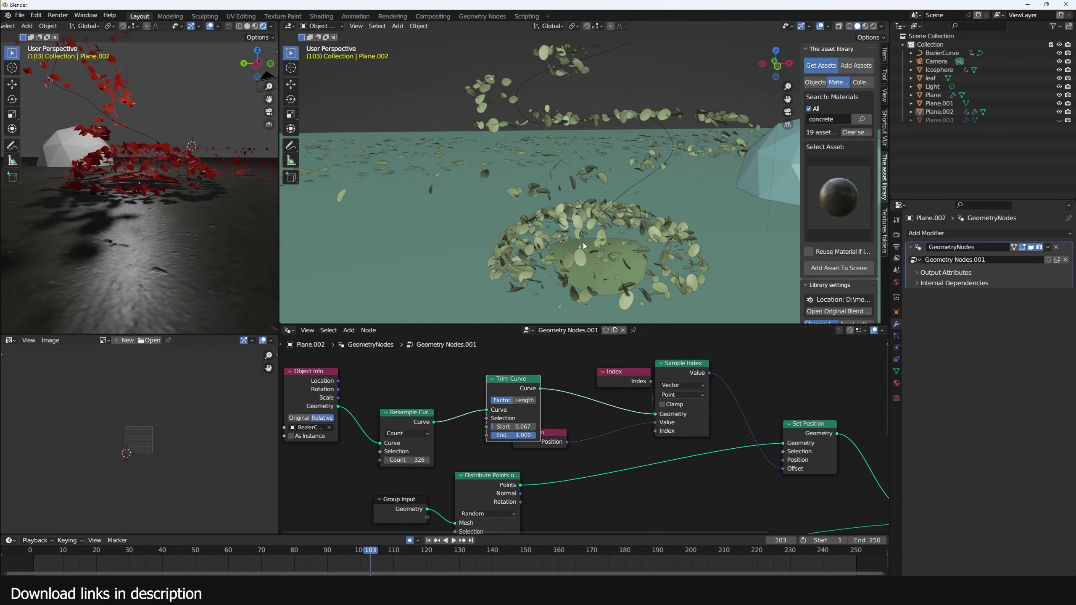
pyautogui.scroll(-2, 586, 435)
pyautogui.moveTo(725, 439); pyautogui.dragTo(636, 427, button='middle')
pyautogui.scroll(1, 593, 433)
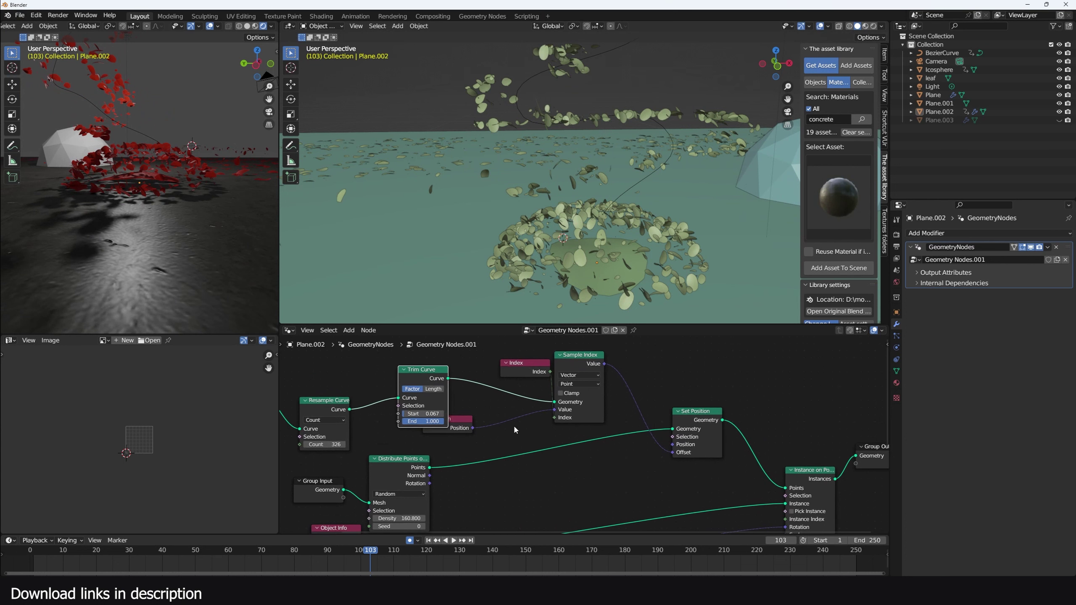
pyautogui.scroll(-3, 604, 384)
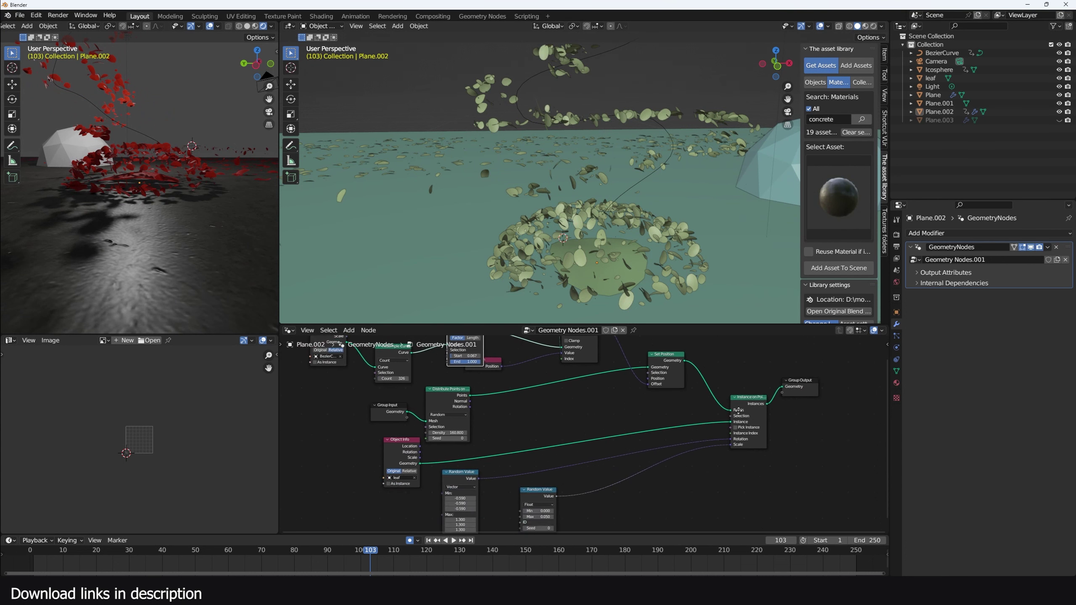
pyautogui.moveTo(655, 396); pyautogui.dragTo(653, 408, button='middle')
pyautogui.moveTo(593, 380); pyautogui.dragTo(589, 365, button='middle')
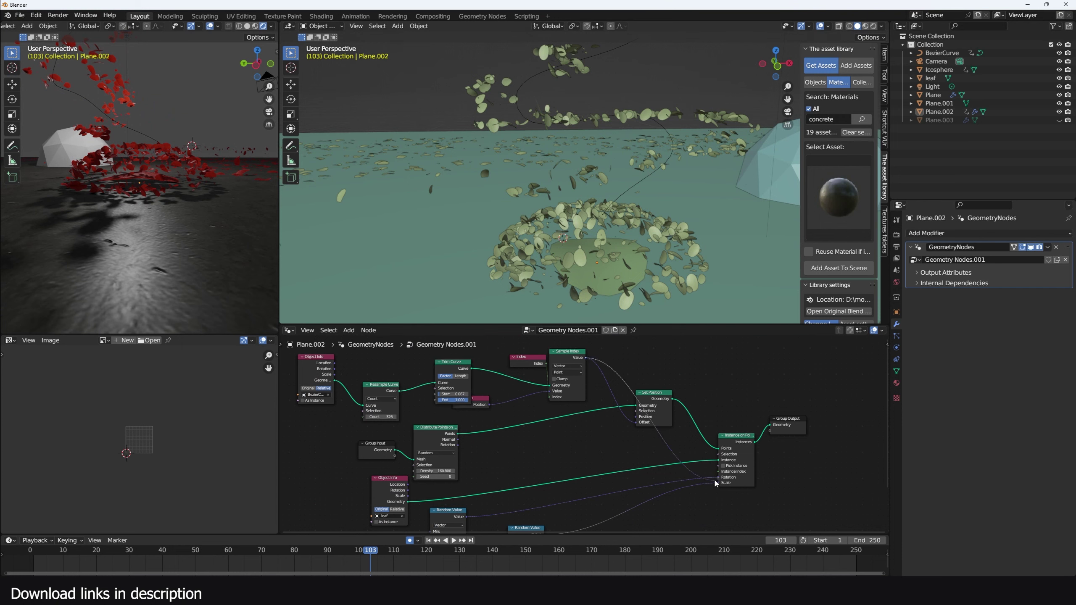
pyautogui.moveTo(492, 486); pyautogui.dragTo(509, 467, button='middle')
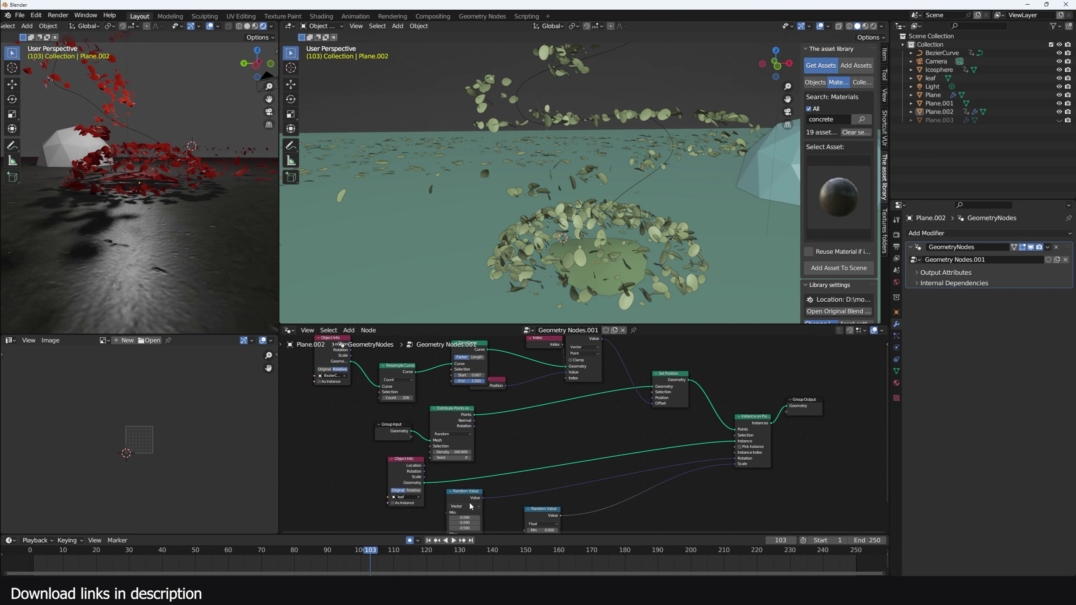
# - Insert an Add Vector Math node on Instance on Points' Rotation link and feed Sample Index's Value into its second vector
pyautogui.moveTo(470, 494); pyautogui.dragTo(490, 486)
pyautogui.hotkey('shift', 'a')
pyautogui.click(715, 411)
pyautogui.write('ve')
pyautogui.click(737, 435)
pyautogui.click(710, 483)
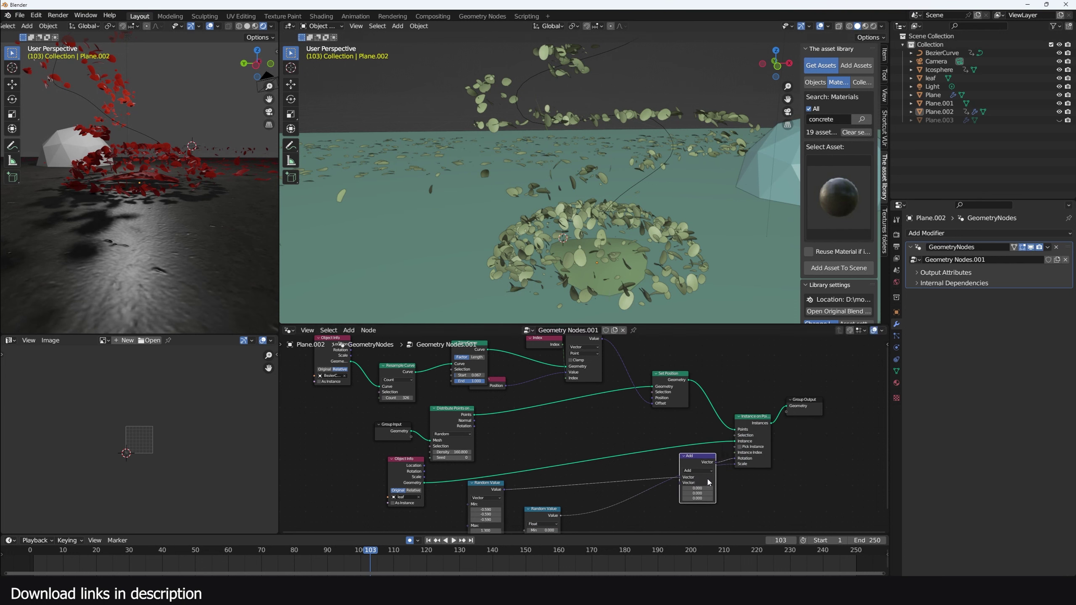
pyautogui.moveTo(628, 391); pyautogui.dragTo(630, 399, button='middle')
pyautogui.moveTo(605, 351); pyautogui.dragTo(684, 492)
# - Set Trim Curve's Start to 0.000 and Resample Curve's Count to 624
pyautogui.moveTo(609, 423); pyautogui.dragTo(632, 462, button='middle')
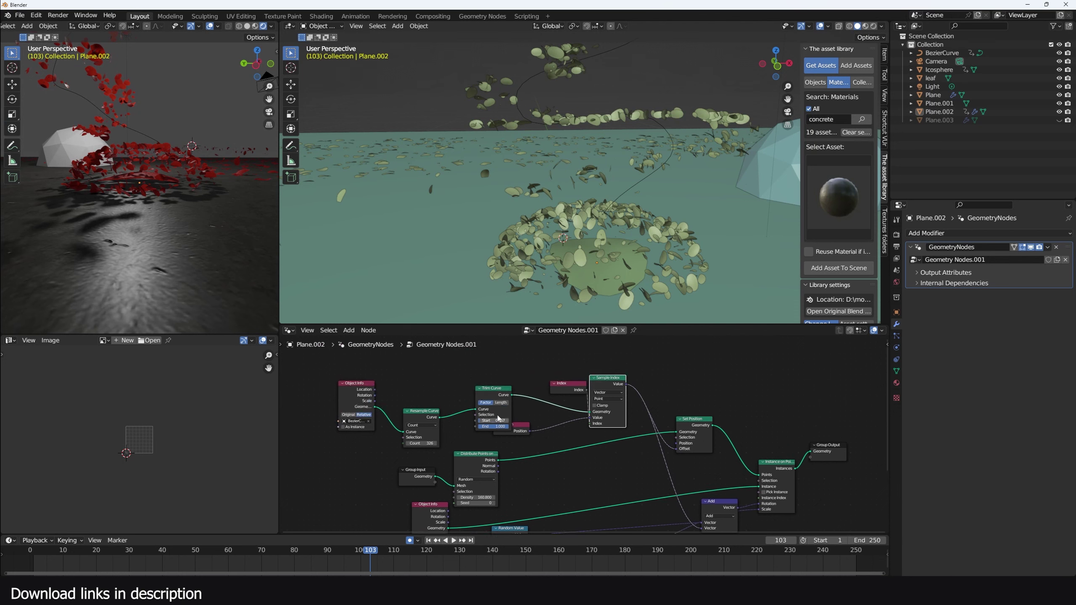
pyautogui.scroll(2, 492, 417)
pyautogui.moveTo(464, 419); pyautogui.dragTo(475, 445)
# - Duplicate the Add node onto the link from Sample Index, switch the copy to Scale and set its Scale to 5.200
pyautogui.moveTo(715, 524); pyautogui.dragTo(712, 437, button='middle')
pyautogui.scroll(2, 711, 437)
pyautogui.click(729, 432)
pyautogui.hotkey('shift', 'd')
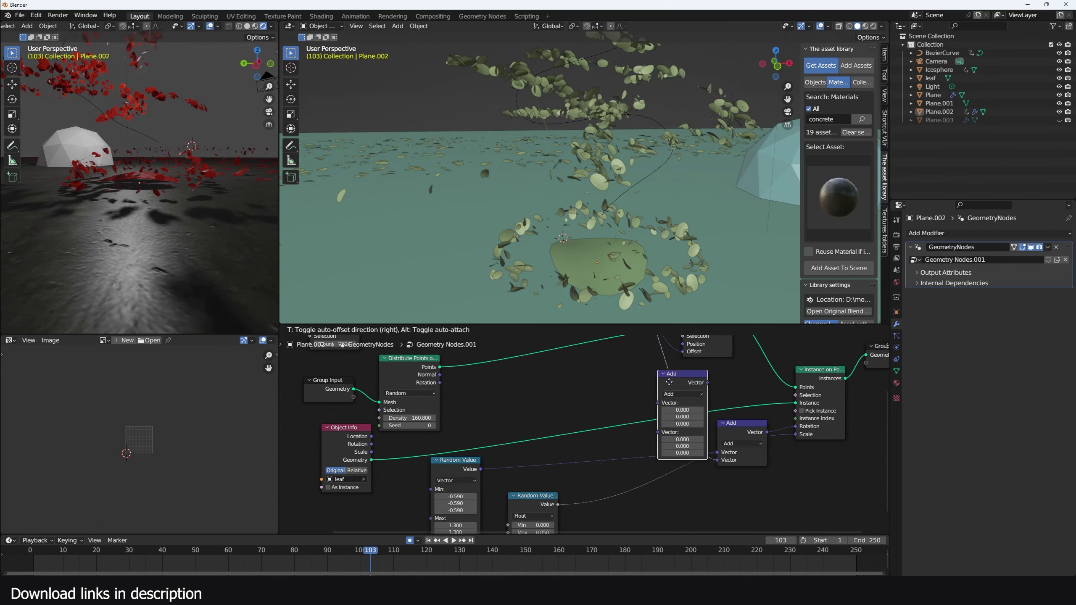
pyautogui.click(669, 382)
pyautogui.click(672, 395)
pyautogui.click(673, 513)
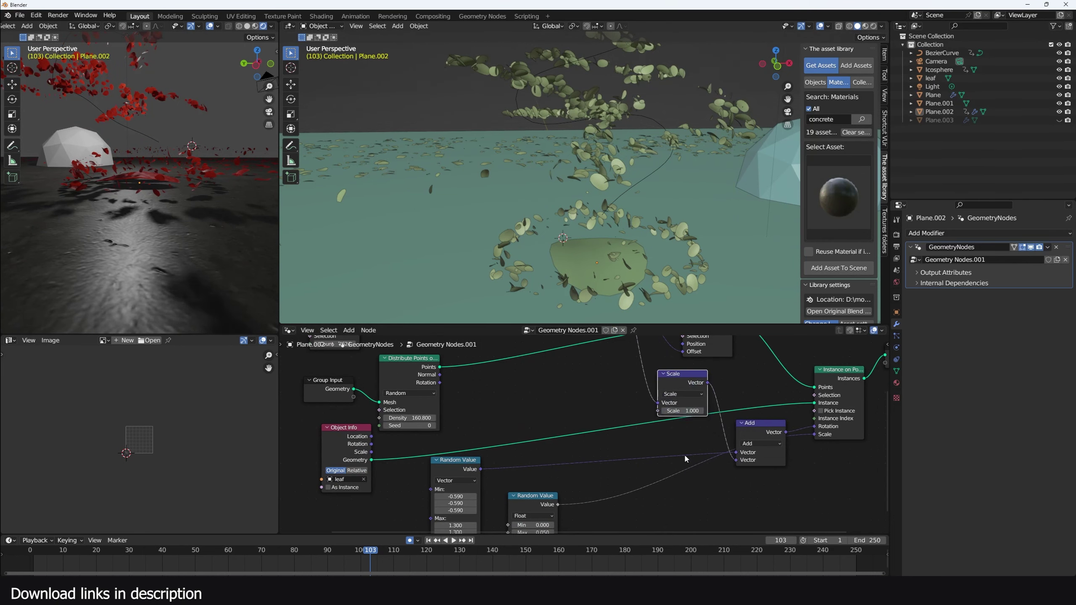
pyautogui.moveTo(685, 413); pyautogui.dragTo(720, 413)
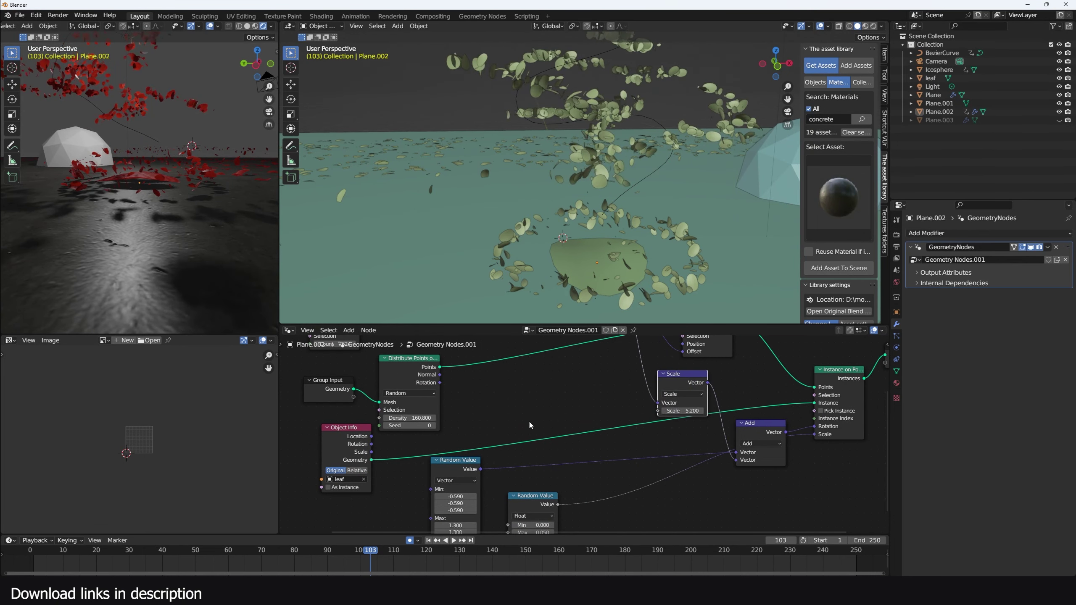
# - Test other values for Trim Curve's Start and Resample Curve's Count to tune the leaves along the curve
pyautogui.moveTo(530, 423); pyautogui.dragTo(569, 456, button='middle')
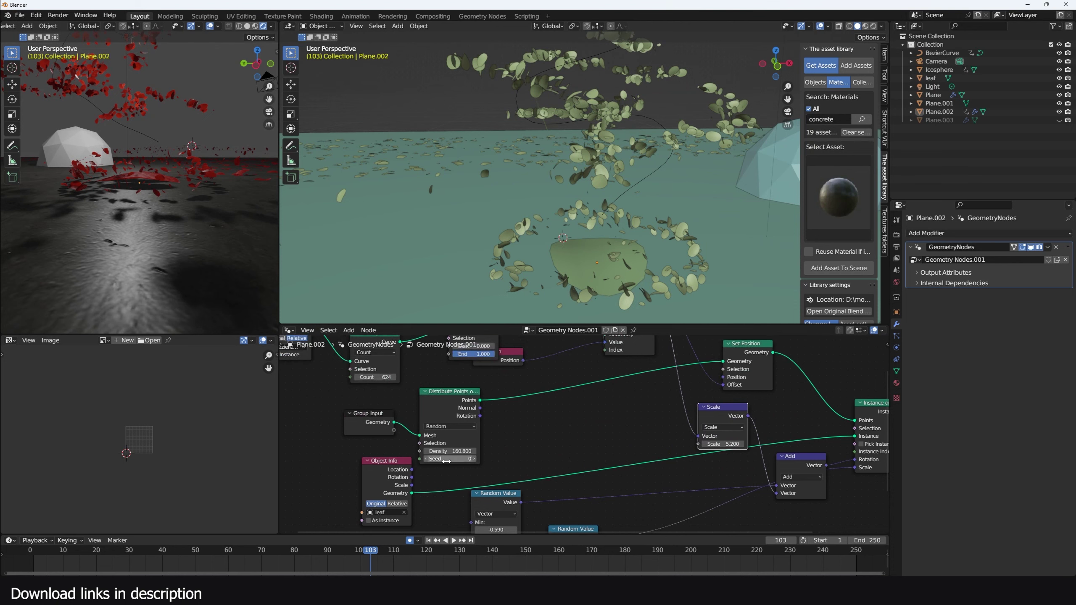
pyautogui.moveTo(409, 413); pyautogui.dragTo(420, 448, button='middle')
pyautogui.moveTo(478, 385)
pyautogui.mouseDown()
pyautogui.moveTo(520, 386)
pyautogui.moveTo(465, 384)
pyautogui.mouseUp()
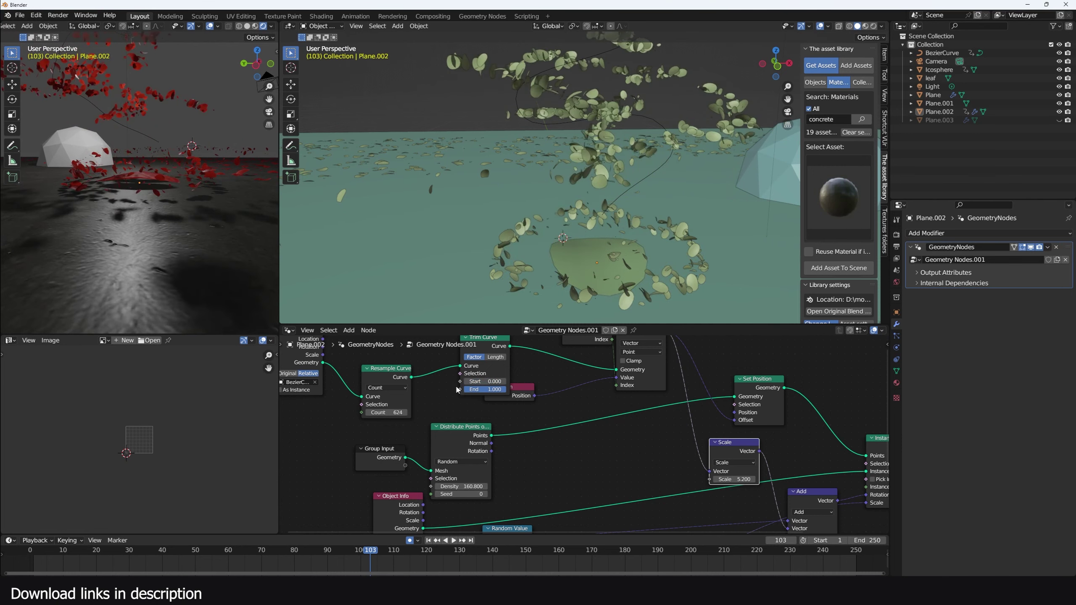
pyautogui.moveTo(388, 412)
pyautogui.mouseDown()
pyautogui.moveTo(426, 412)
pyautogui.moveTo(374, 412)
pyautogui.mouseUp()
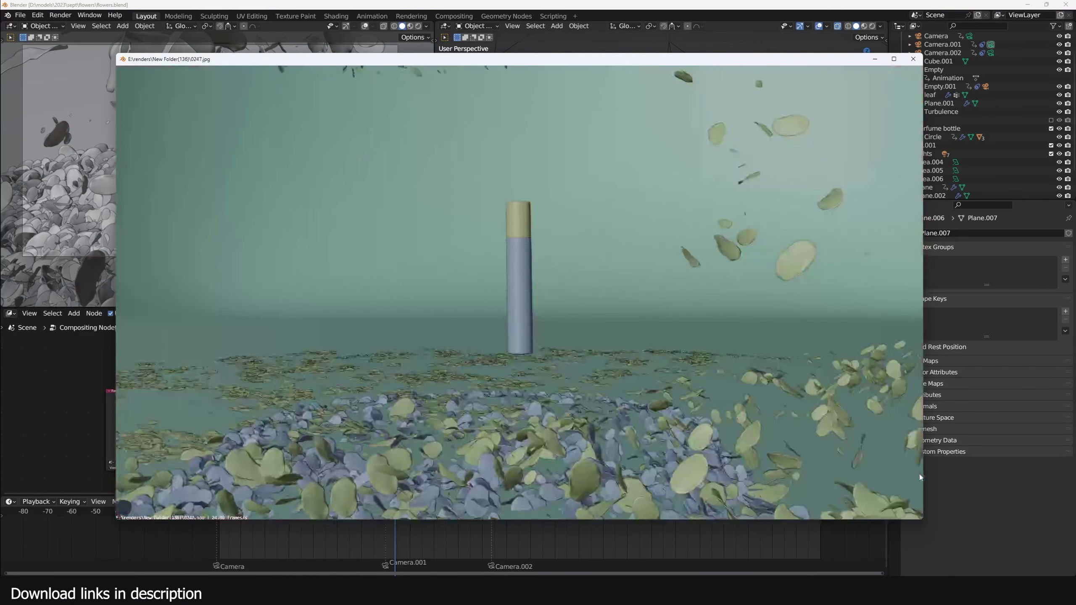
# - Scrub through the rendered perfume bottle animation and examine the bottle and leaf mound in the finished flowers.blend scene
pyautogui.moveTo(919, 474); pyautogui.dragTo(408, 424)
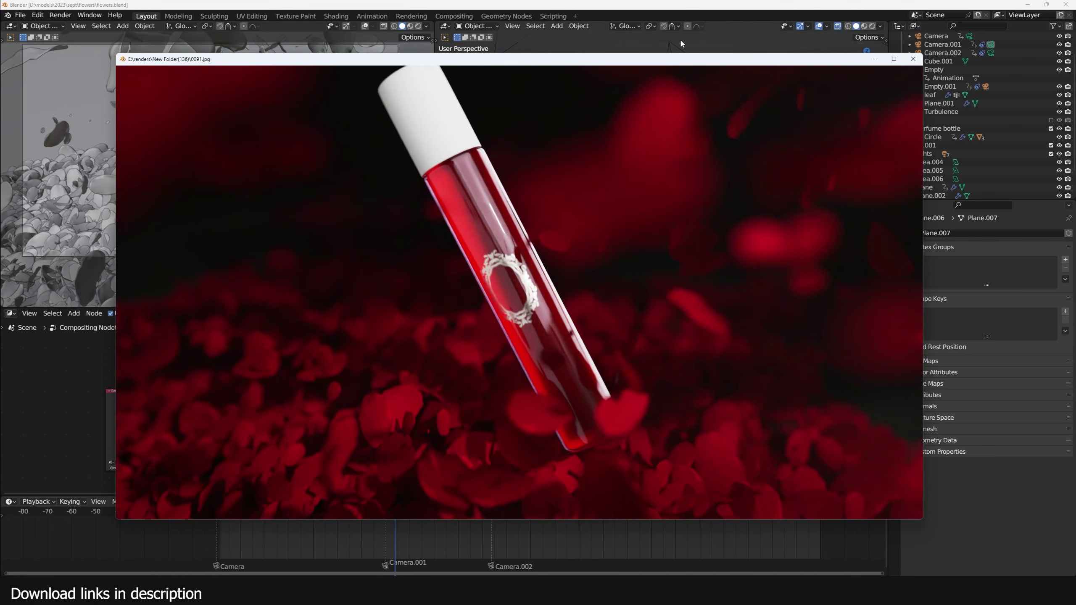
pyautogui.moveTo(465, 352); pyautogui.dragTo(529, 340)
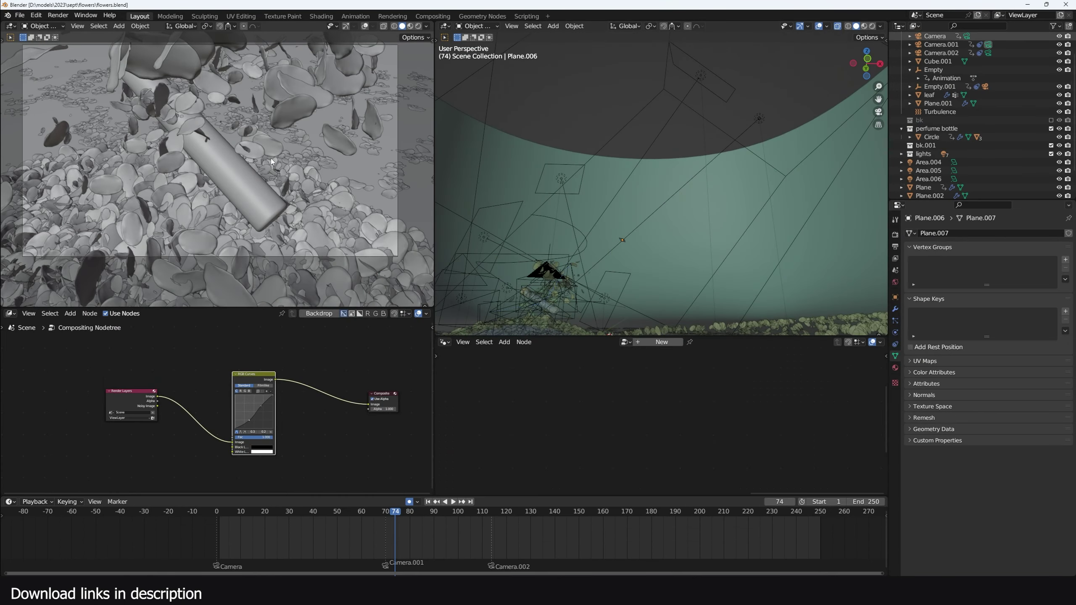
pyautogui.moveTo(271, 158); pyautogui.dragTo(253, 191, button='middle')
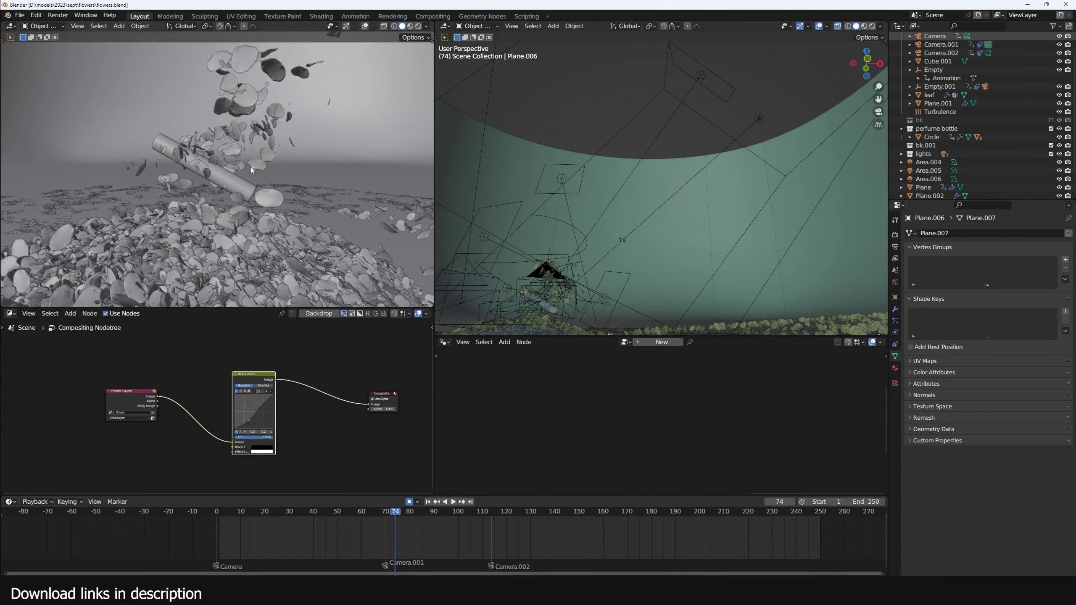
pyautogui.moveTo(336, 86)
pyautogui.mouseDown(button='middle')
pyautogui.moveTo(317, 134)
pyautogui.moveTo(335, 71)
pyautogui.mouseUp(button='middle')
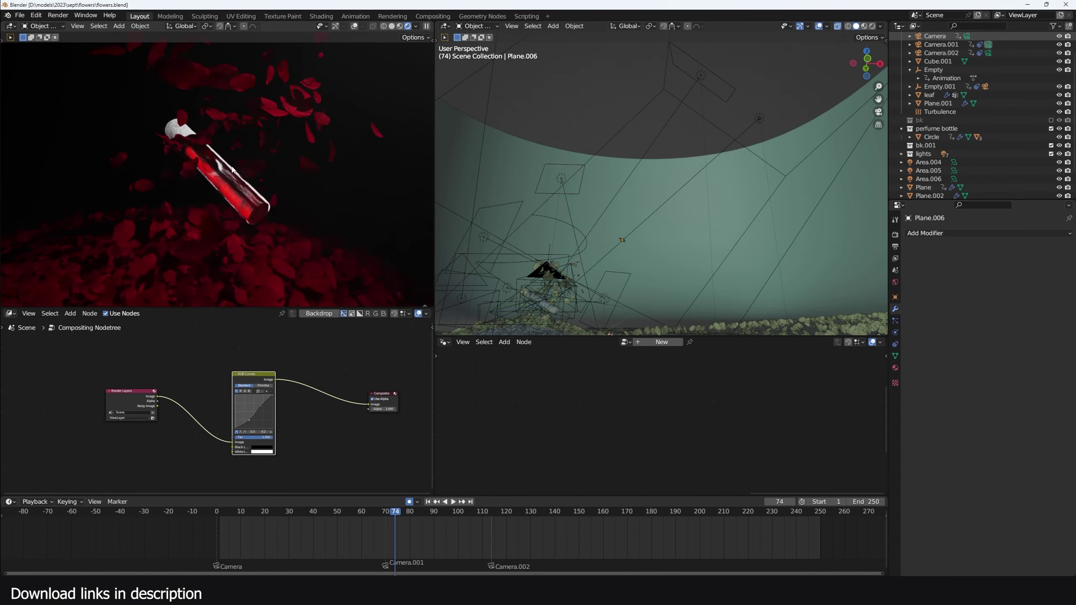
pyautogui.moveTo(199, 158); pyautogui.dragTo(156, 161, button='middle')
pyautogui.scroll(5, 156, 161)
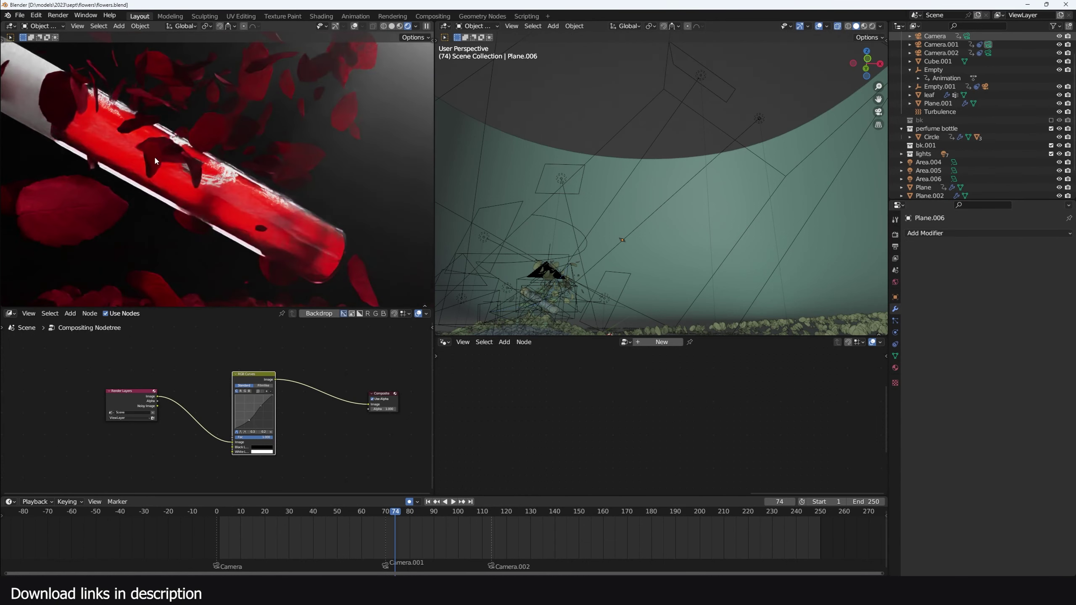
pyautogui.moveTo(259, 198); pyautogui.dragTo(258, 168, button='middle')
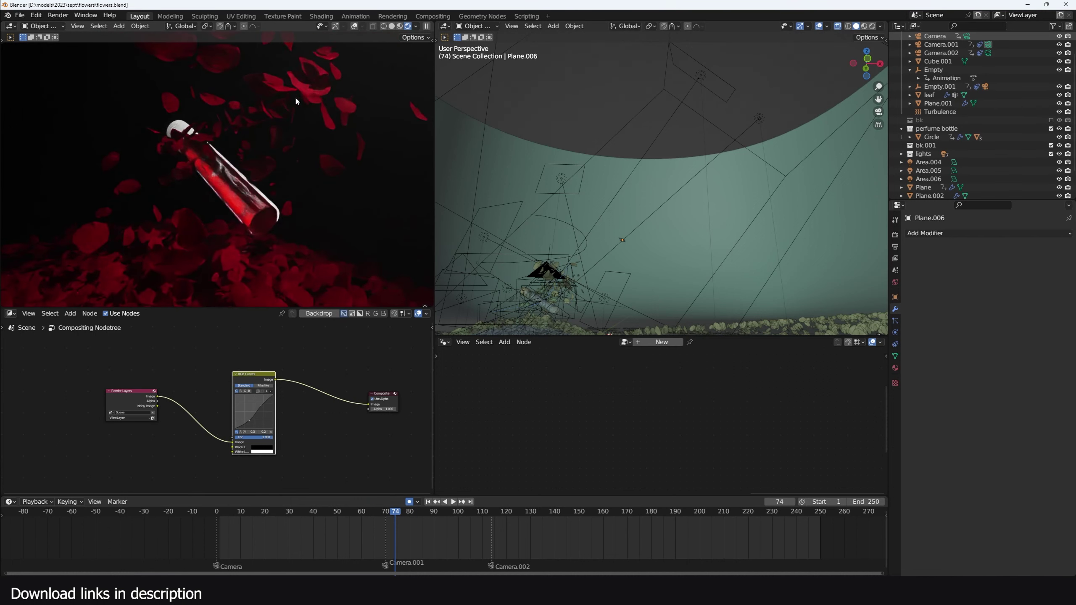
pyautogui.moveTo(273, 181); pyautogui.dragTo(372, 278, button='middle')
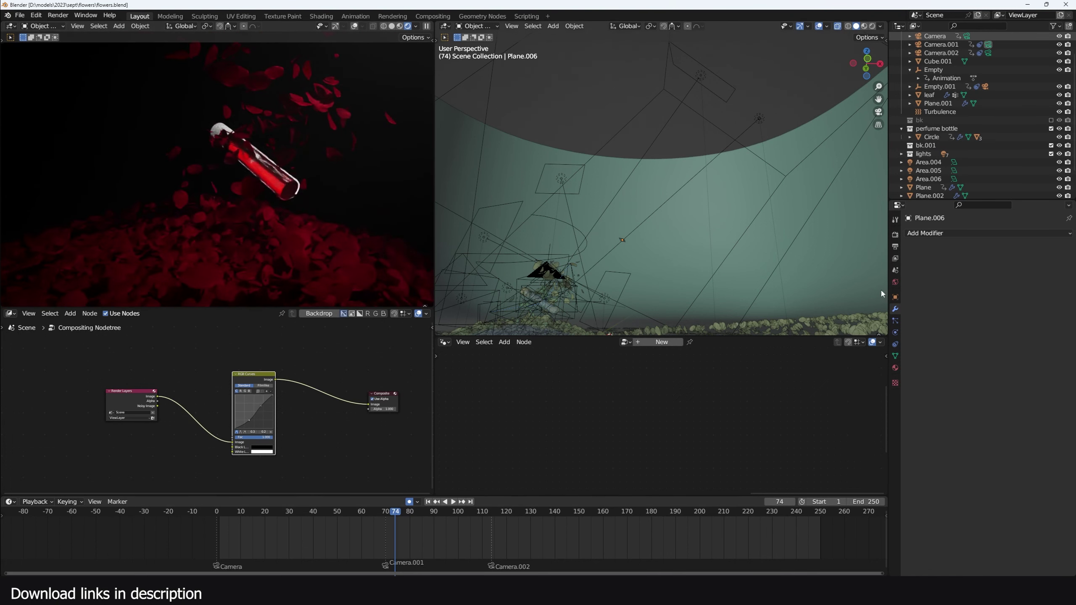
# - View the finished scene through its camera at frame 21 and show the settings of the area light behind the beam
pyautogui.click(571, 189)
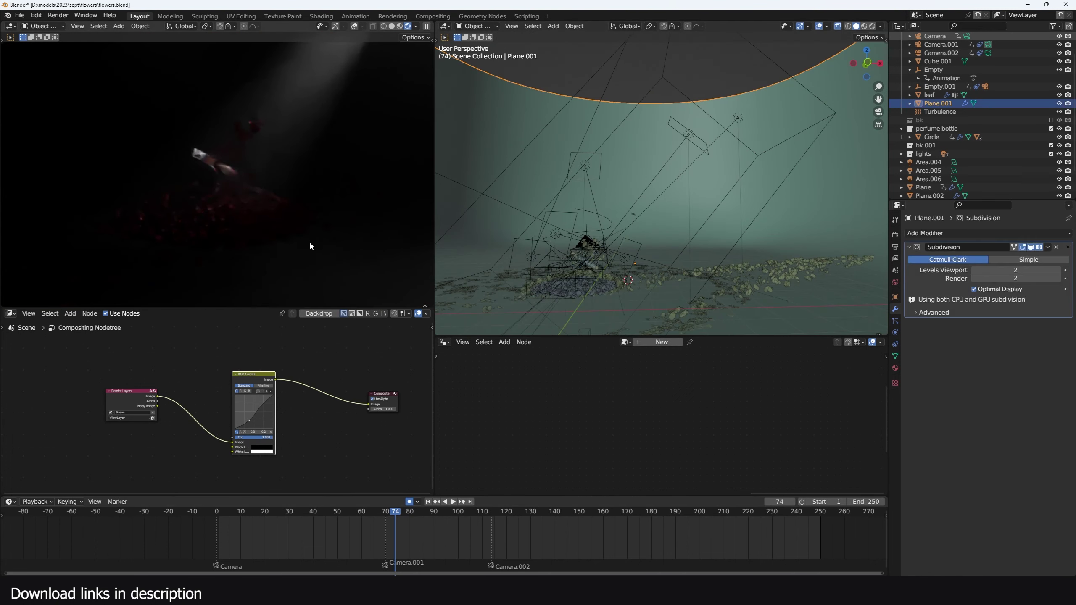
pyautogui.moveTo(309, 238); pyautogui.dragTo(309, 245, button='middle')
pyautogui.press('KP_0')
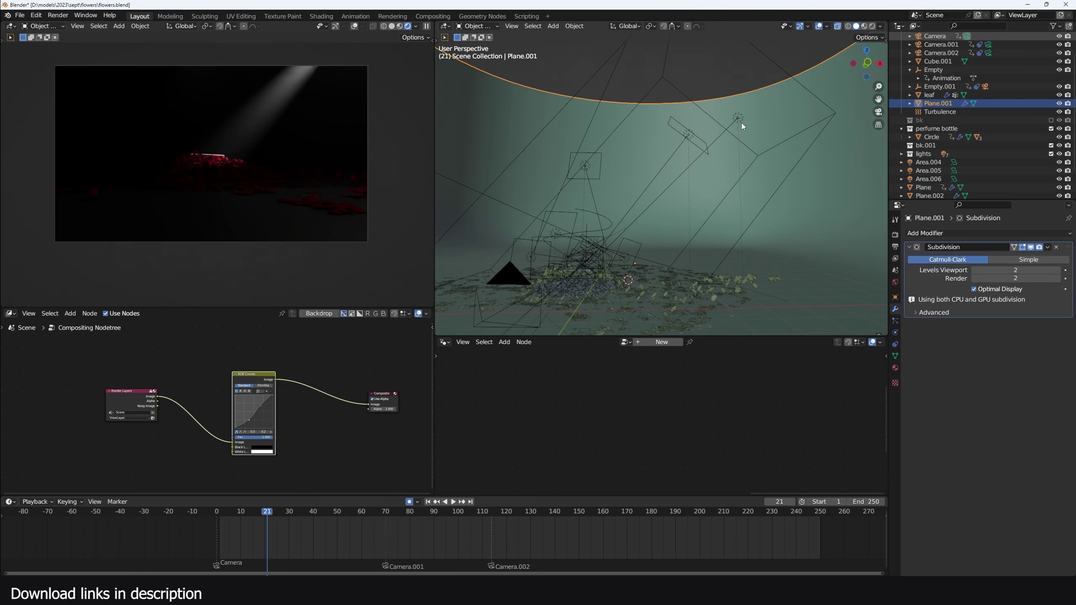
pyautogui.click(738, 118)
pyautogui.scroll(-1, 735, 136)
pyautogui.click(895, 333)
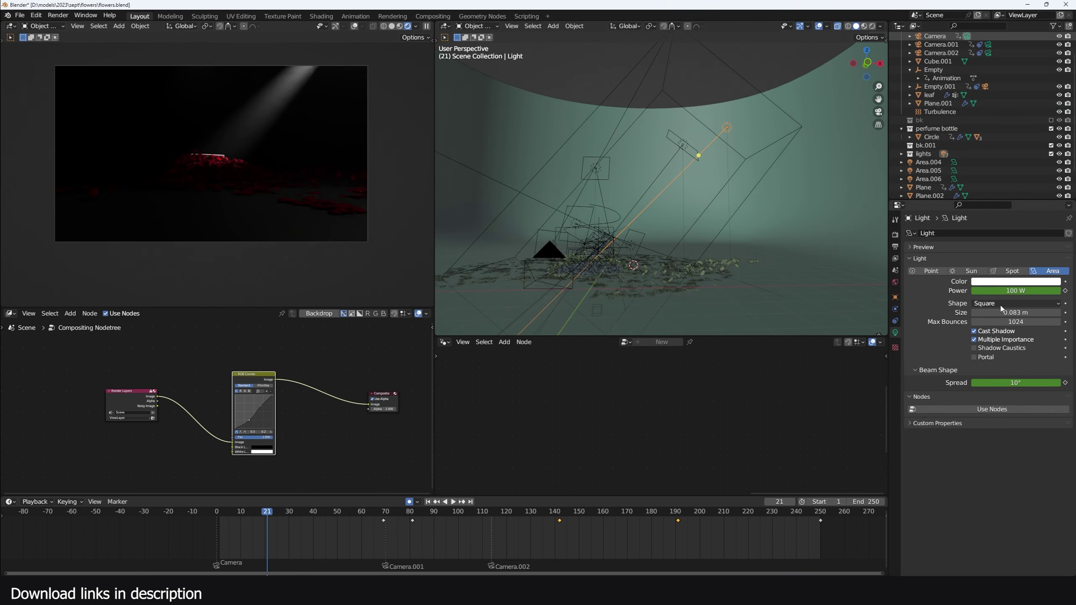
# - Select the large volume cube, Cube.001, and show its Principled Volume material in the Shader Editor
pyautogui.moveTo(615, 160); pyautogui.dragTo(663, 94, button='middle')
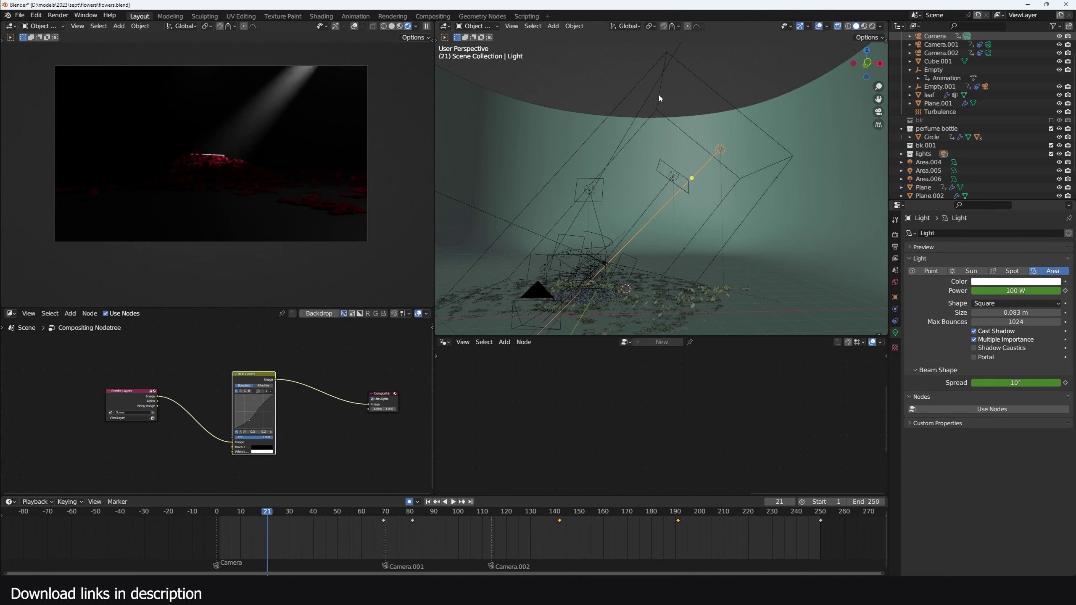
pyautogui.click(675, 214)
pyautogui.click(443, 345)
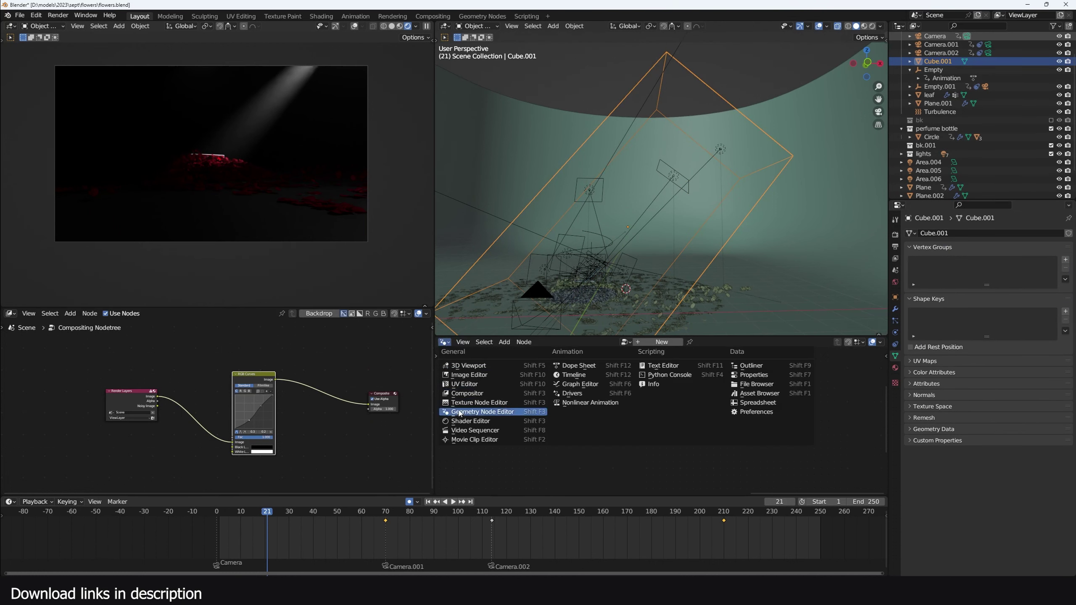
pyautogui.click(463, 420)
pyautogui.moveTo(663, 426); pyautogui.dragTo(656, 480, button='middle')
pyautogui.moveTo(650, 355); pyautogui.dragTo(642, 418, button='middle')
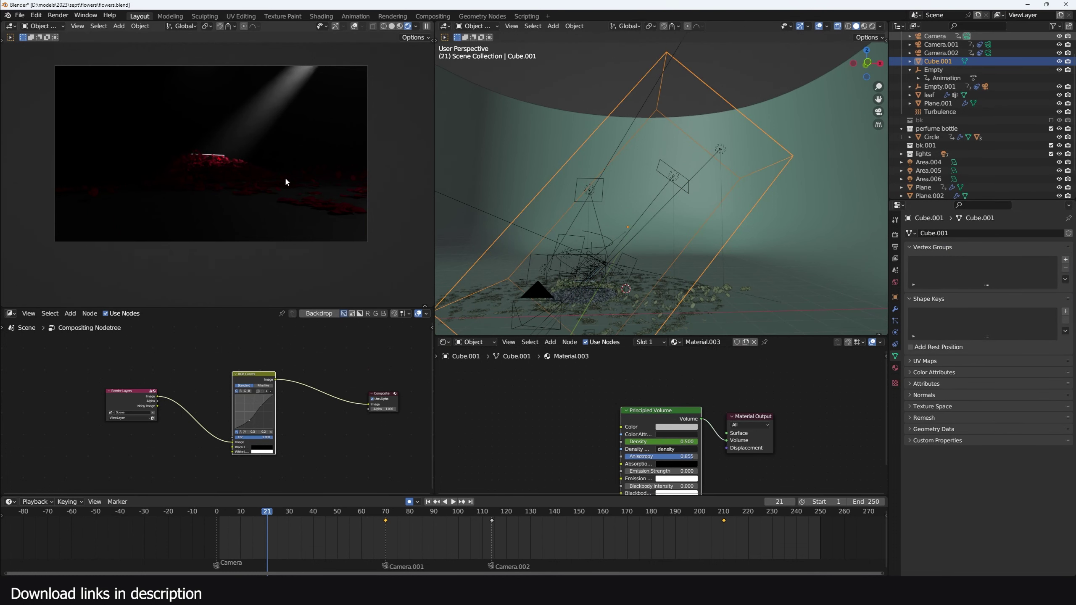
# - Move to frame 50, then review the rendered animation of the light beam and bottle and return to the scene
pyautogui.moveTo(315, 529); pyautogui.dragTo(337, 529)
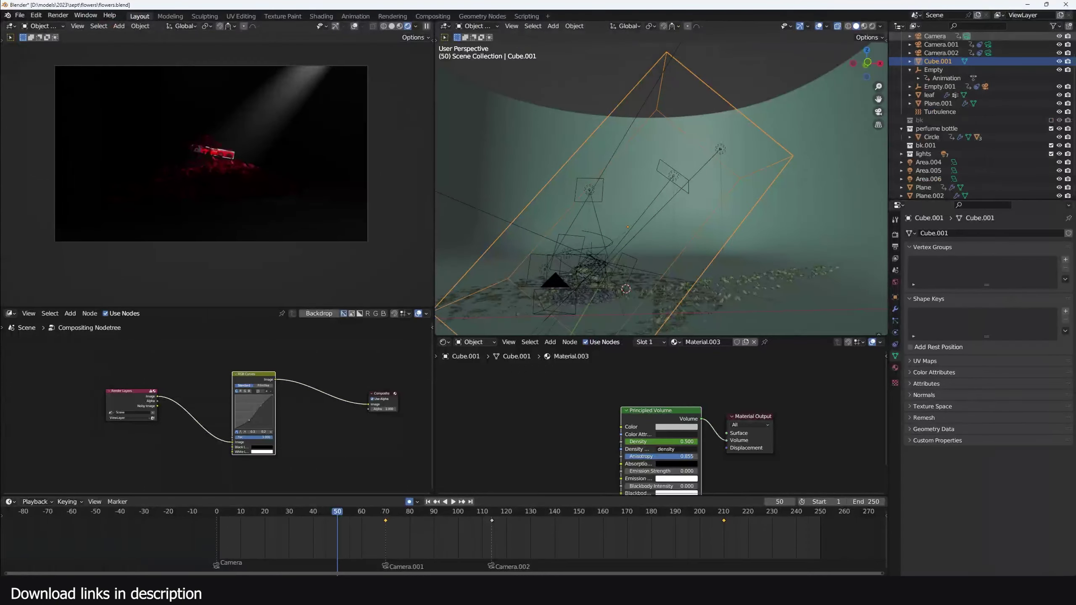
pyautogui.moveTo(459, 595)
pyautogui.click(476, 551)
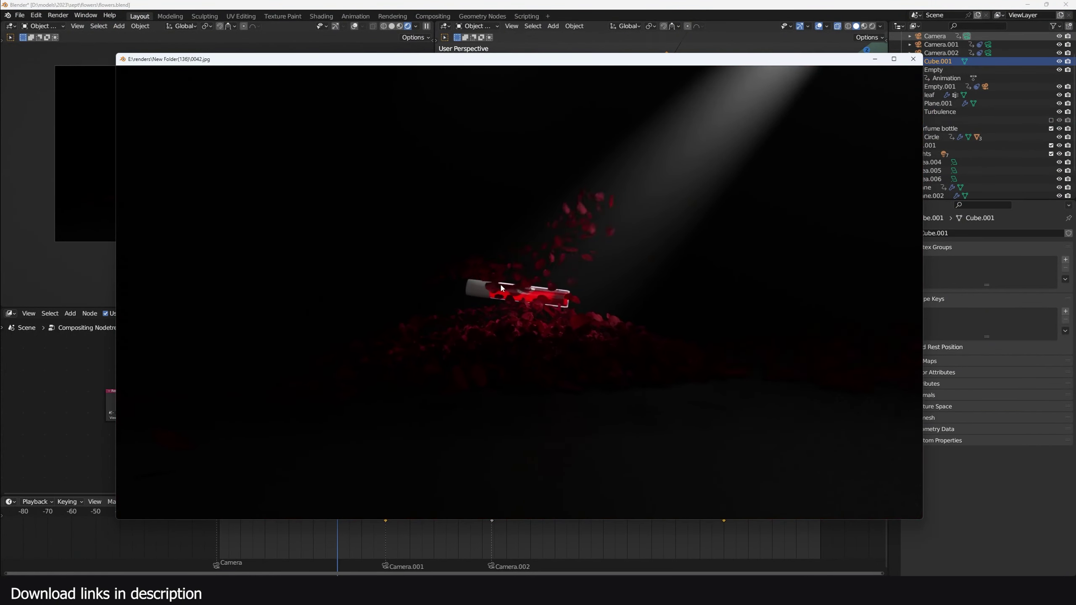
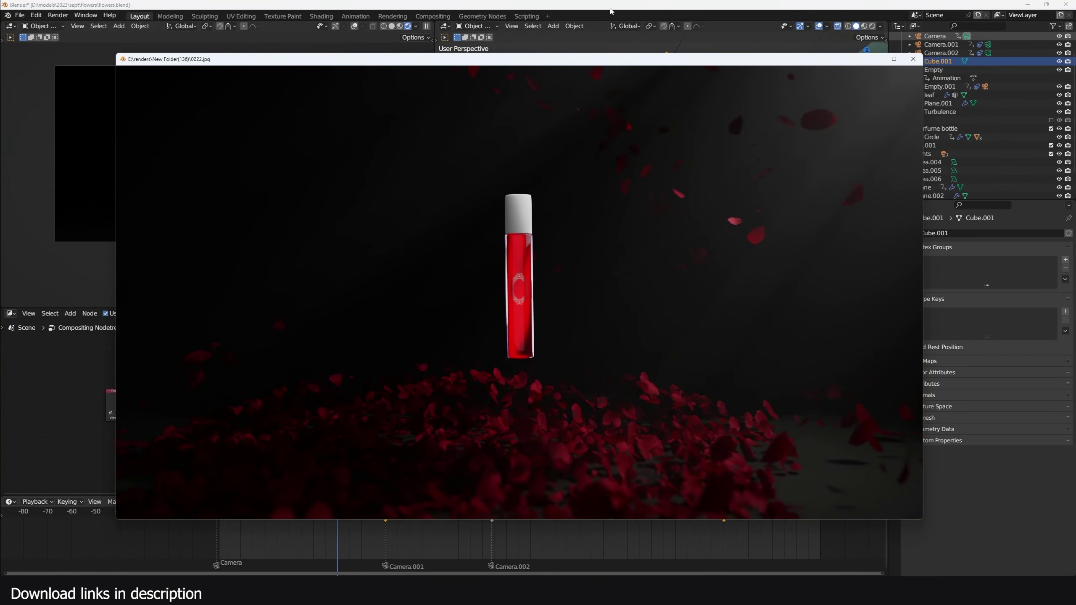
pyautogui.press('Escape')
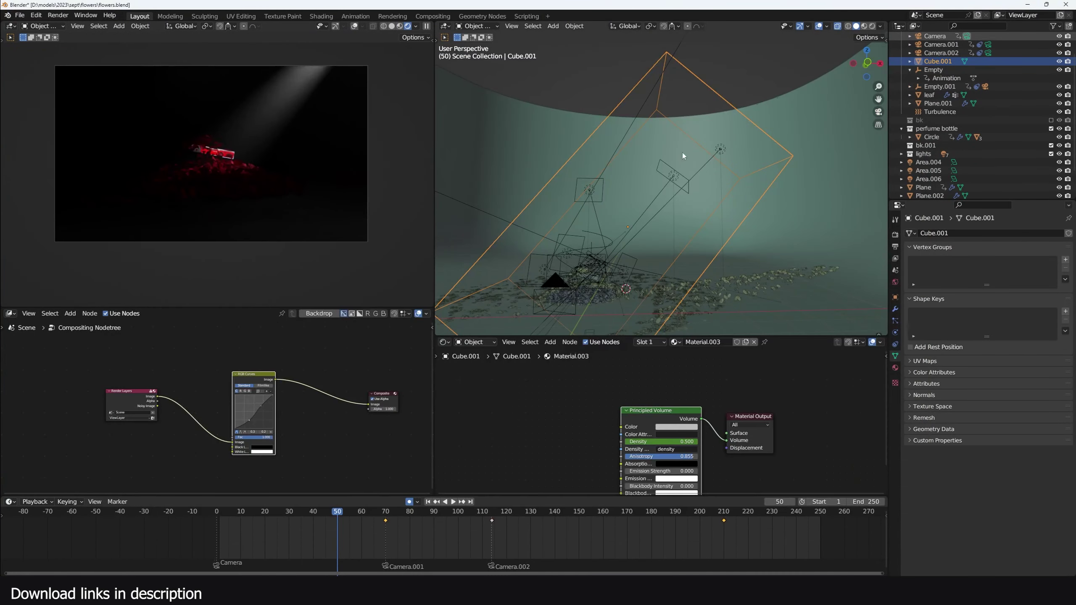
# - Go to frame 114 and examine the perforated plane, Plane.006, up close, including its mesh in Edit Mode
pyautogui.click(491, 524)
pyautogui.click(654, 248)
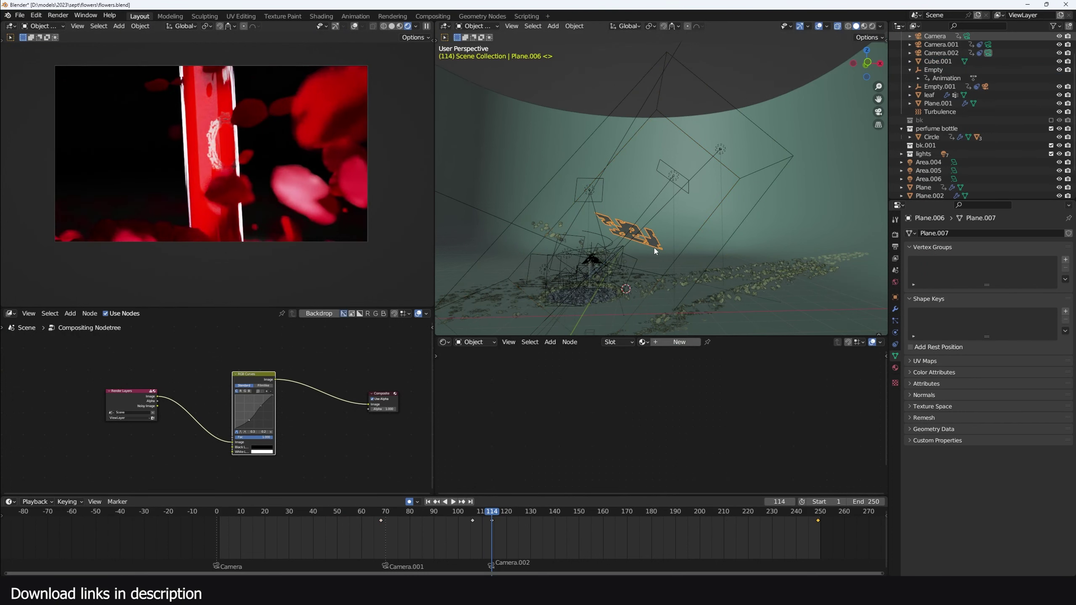
pyautogui.press('KP_Decimal')
pyautogui.moveTo(654, 247); pyautogui.dragTo(590, 215, button='middle')
pyautogui.press('Tab')
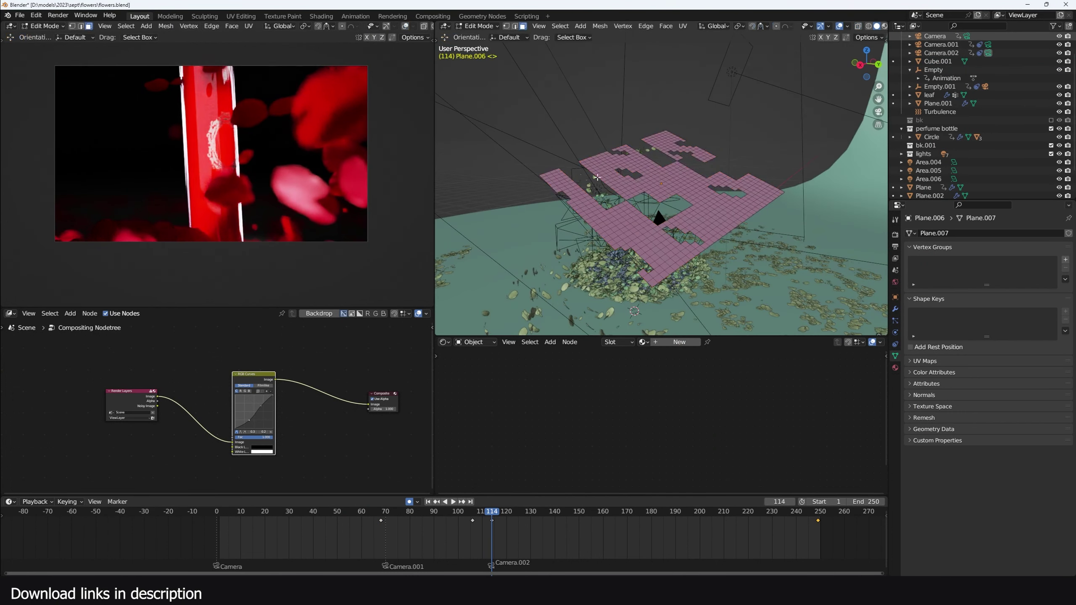
pyautogui.press('Tab')
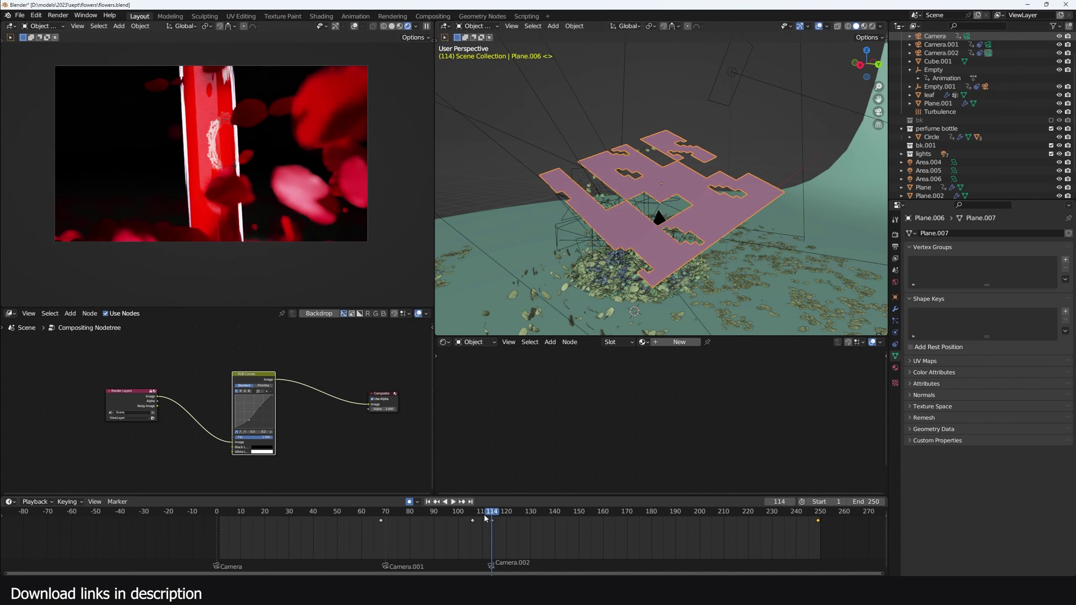
# - Advance the animation to frame 227 and select Cube.001 to show its full Principled Volume material again
pyautogui.press('space')
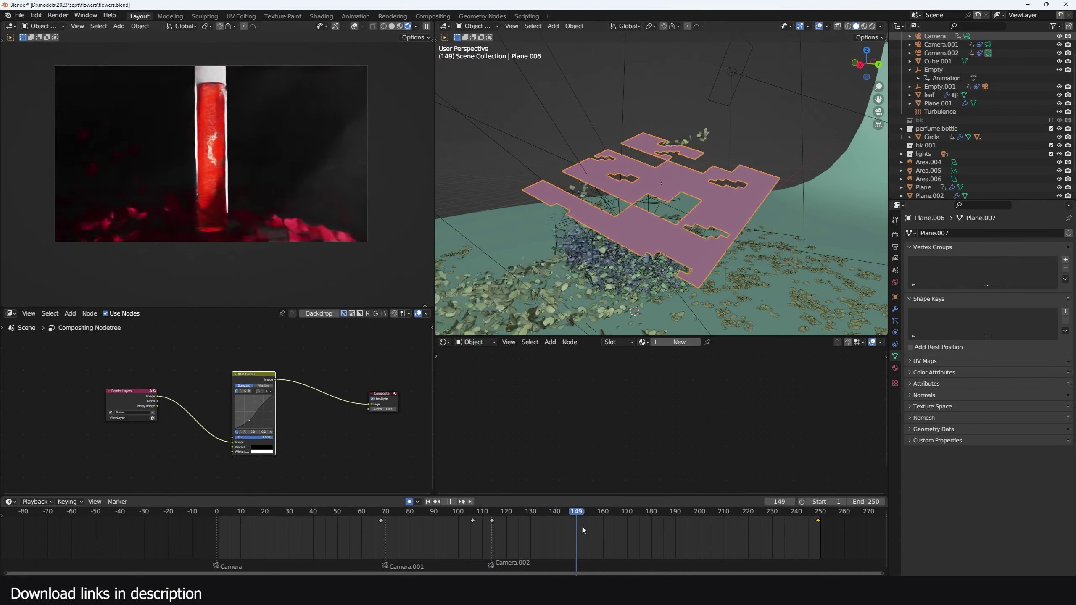
pyautogui.press('space')
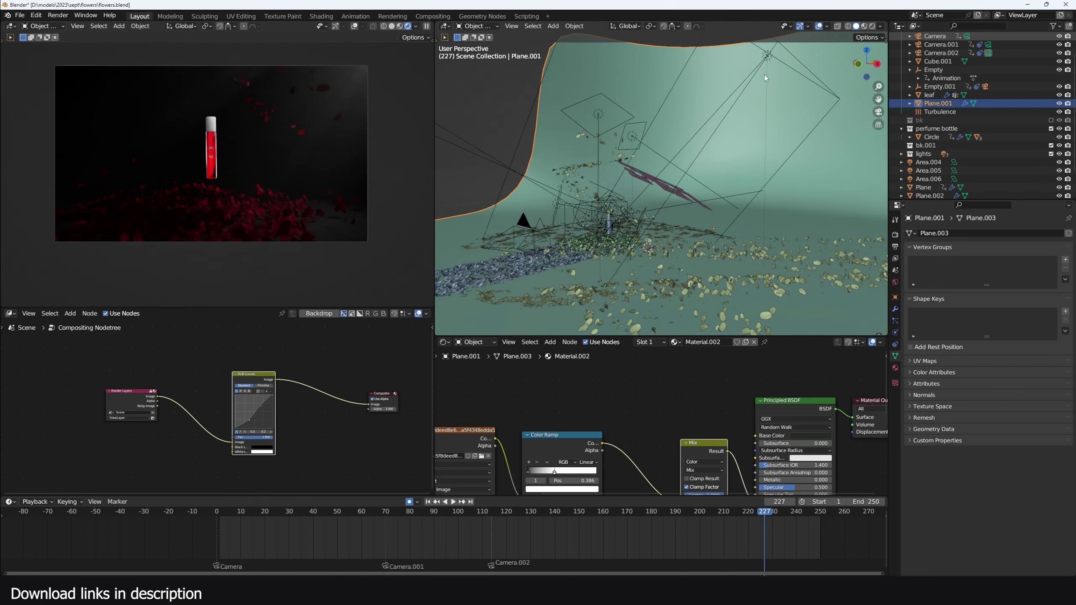
pyautogui.click(817, 84)
pyautogui.press('Home')
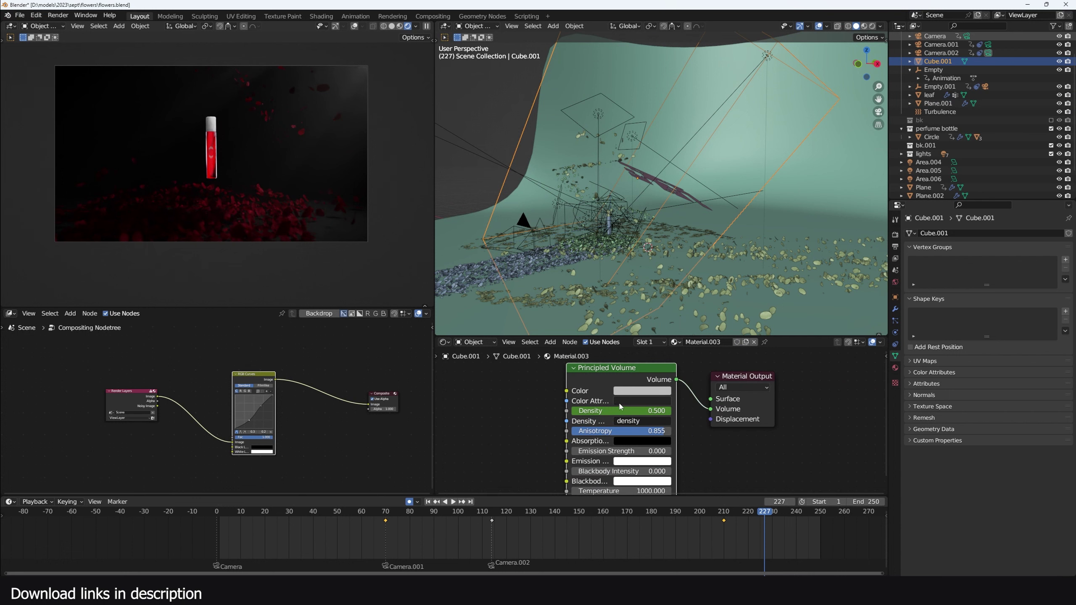
# - At frame 84, try a Principled Volume Density of 1 and then 0.370 in the material of Cube.001
pyautogui.click(385, 531)
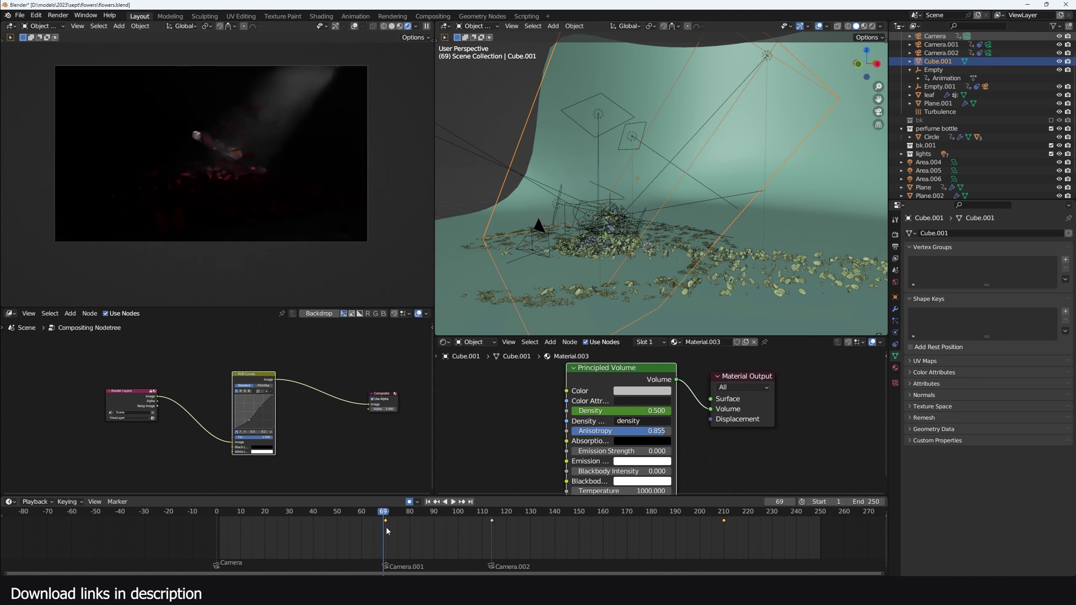
pyautogui.moveTo(386, 531); pyautogui.dragTo(419, 531)
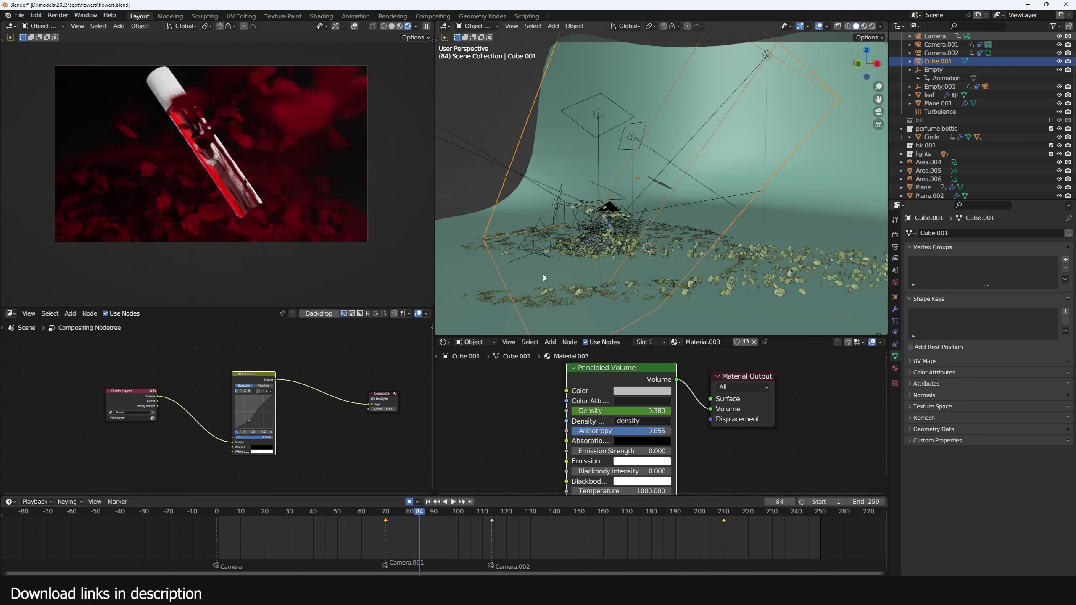
pyautogui.doubleClick(621, 411)
pyautogui.write('1')
pyautogui.press('Return')
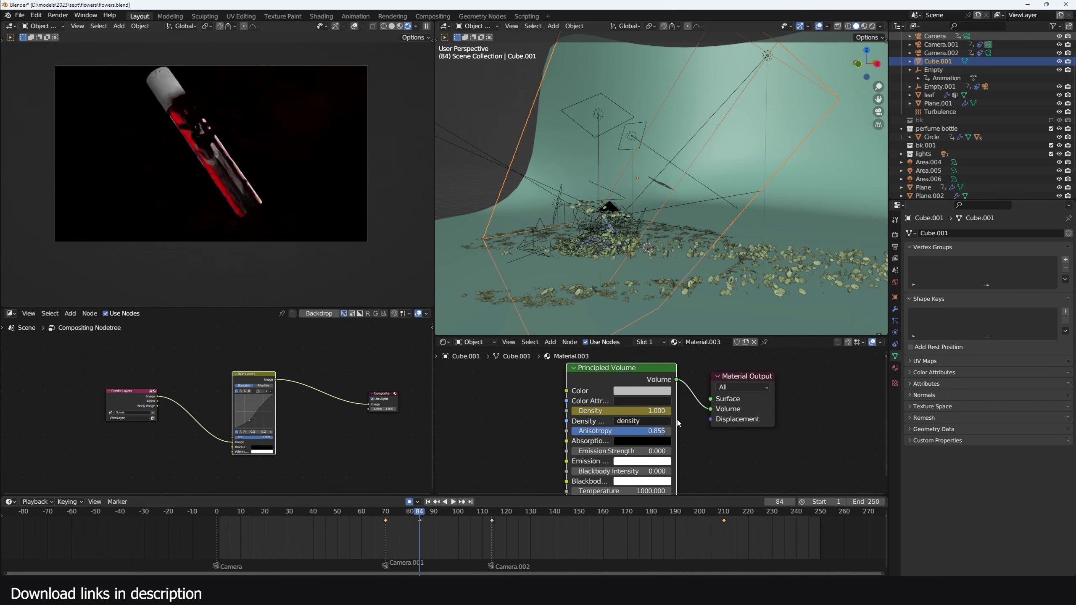
pyautogui.moveTo(620, 410)
pyautogui.mouseDown()
pyautogui.moveTo(674, 411)
pyautogui.moveTo(616, 410)
pyautogui.moveTo(632, 410)
pyautogui.mouseUp()
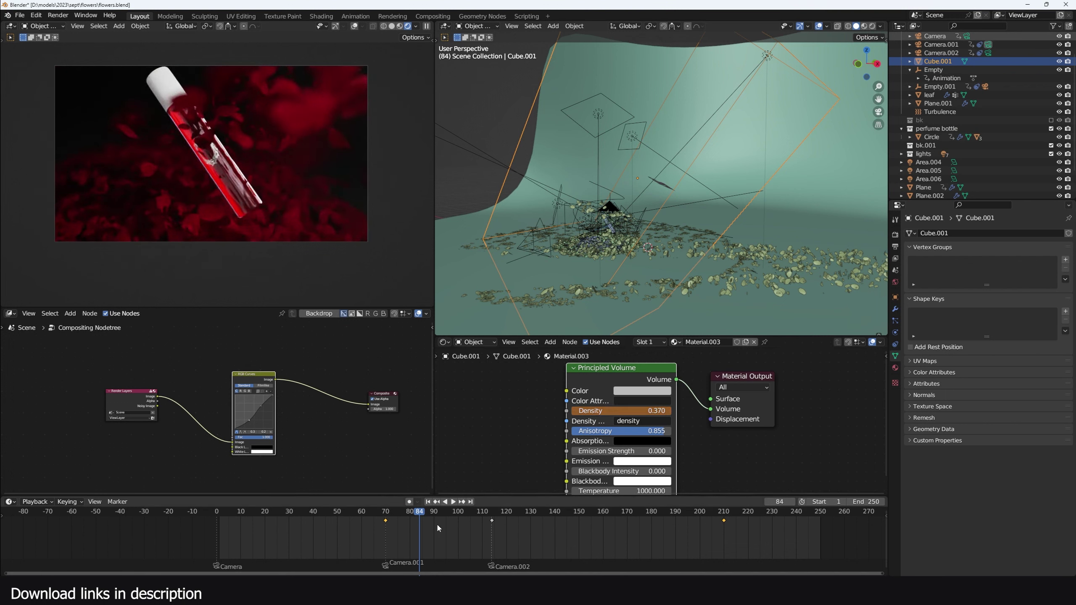
# - Play the animation from before the Camera.001 marker through to frame 262 and examine how the volume density changes between shots
pyautogui.click(377, 530)
pyautogui.press('space')
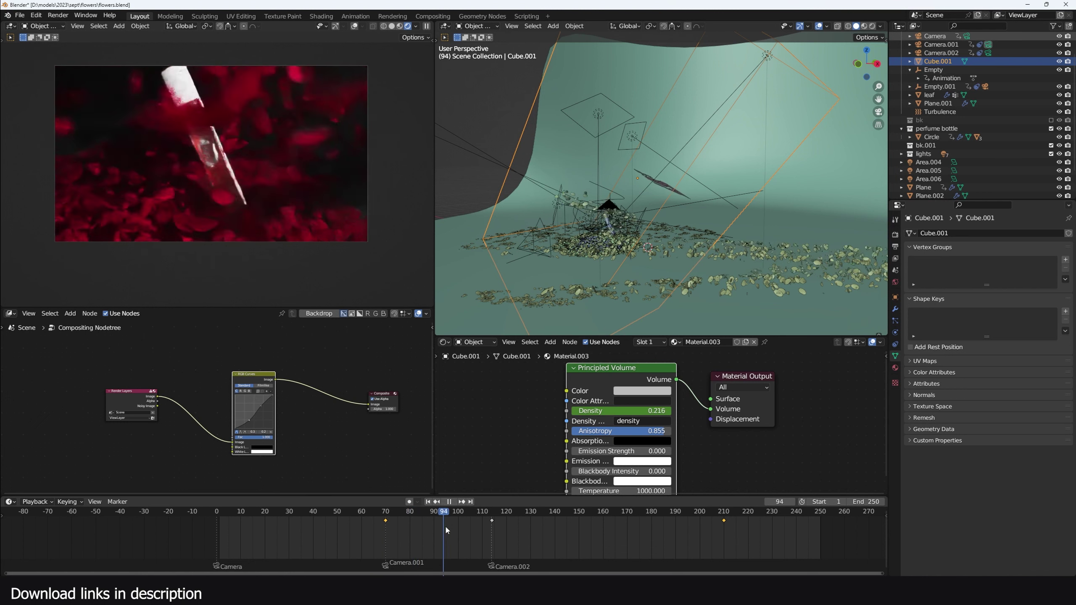
pyautogui.press('space')
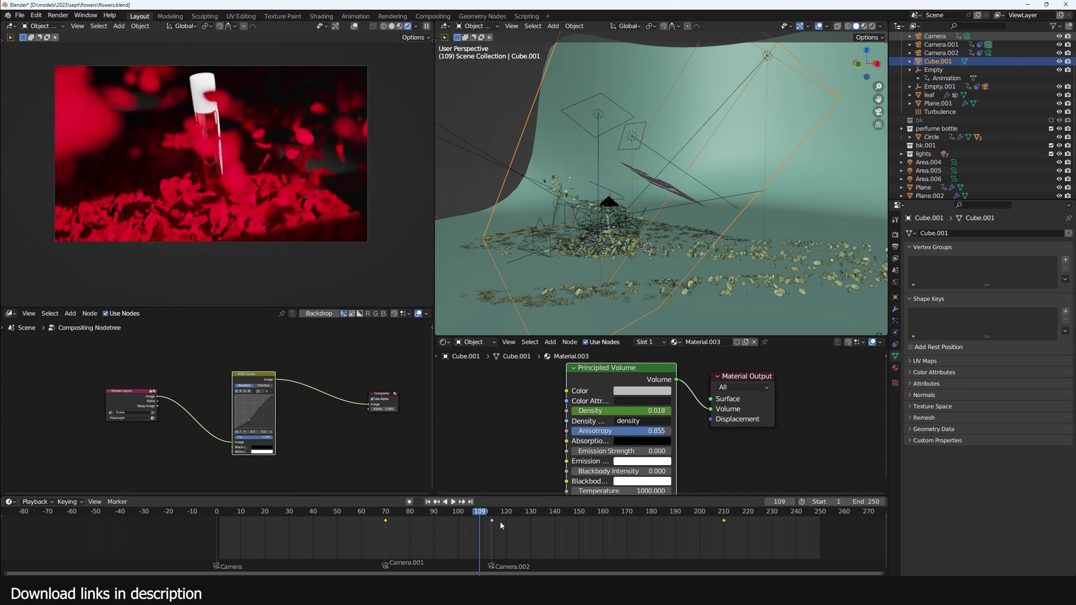
pyautogui.press('space')
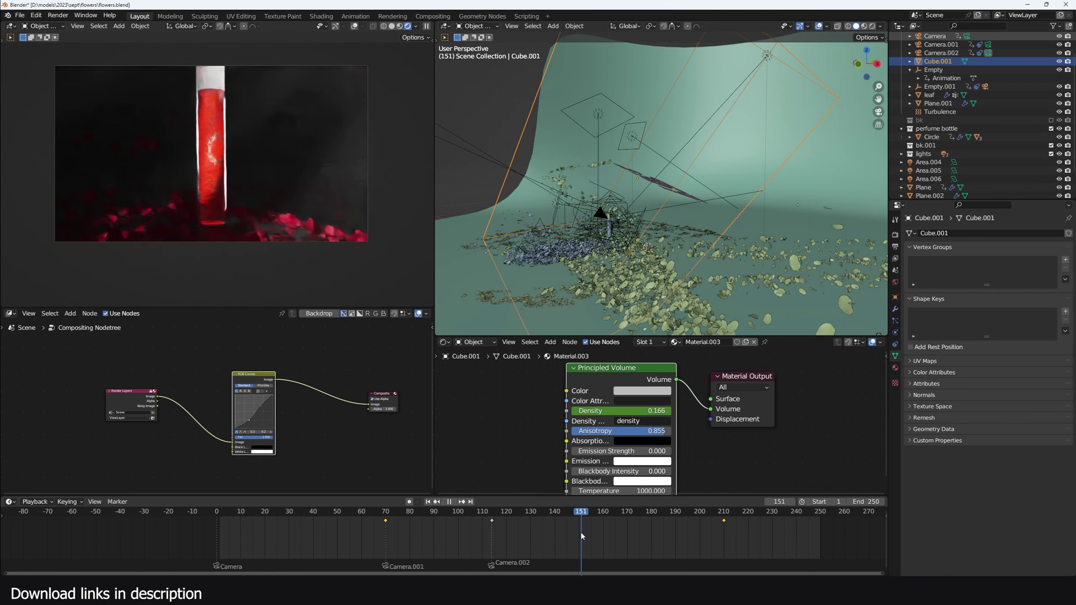
pyautogui.press('space')
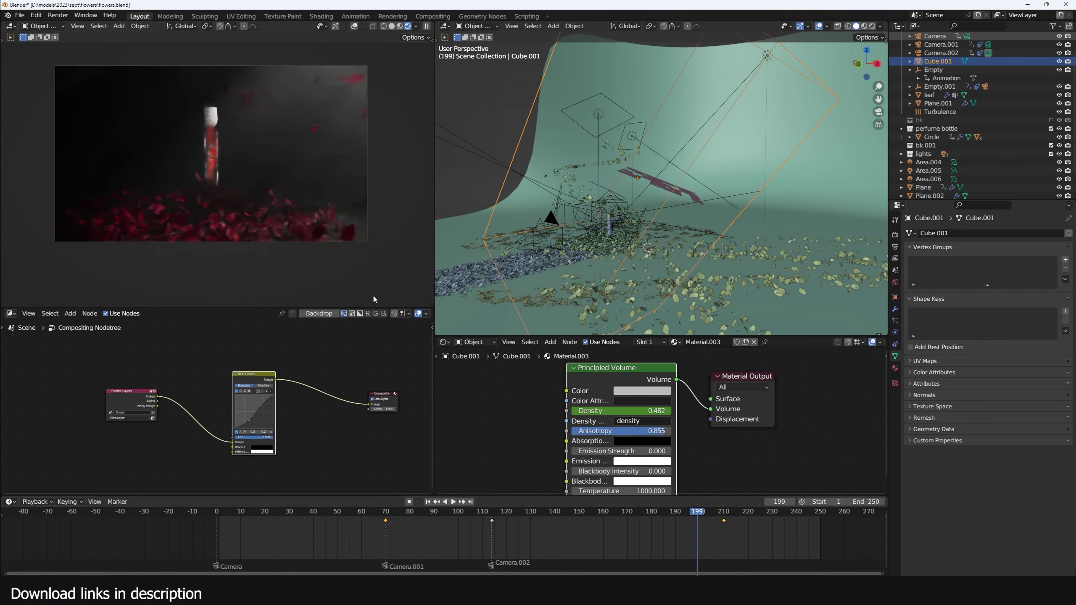
pyautogui.press('space')
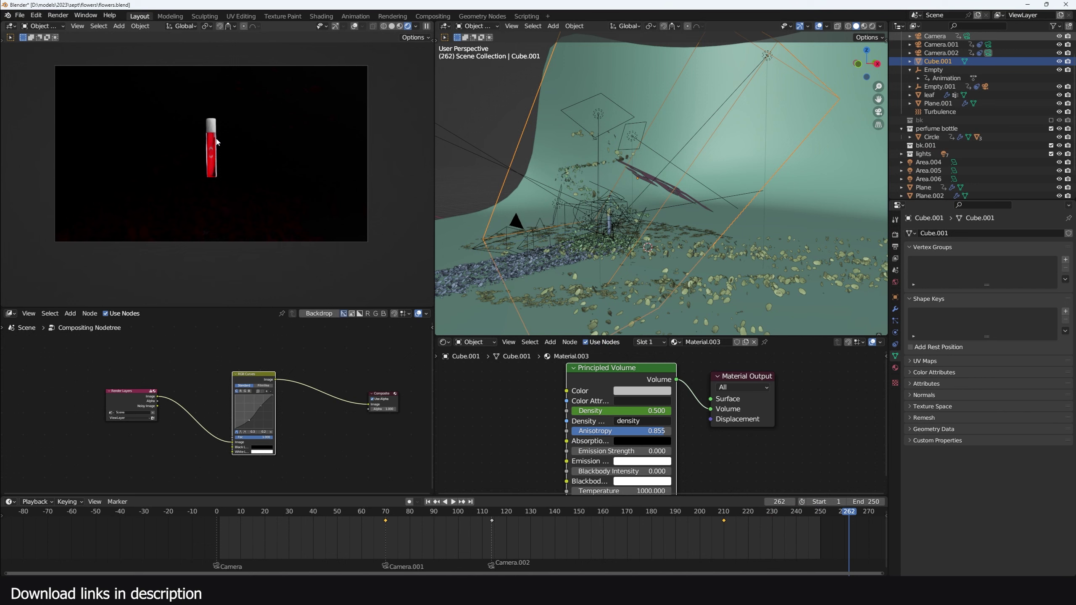
# - Go to frame 91, view the scene closer around the bottle and leaves, and play the animation to frame 106
pyautogui.moveTo(717, 272); pyautogui.dragTo(771, 254, button='middle')
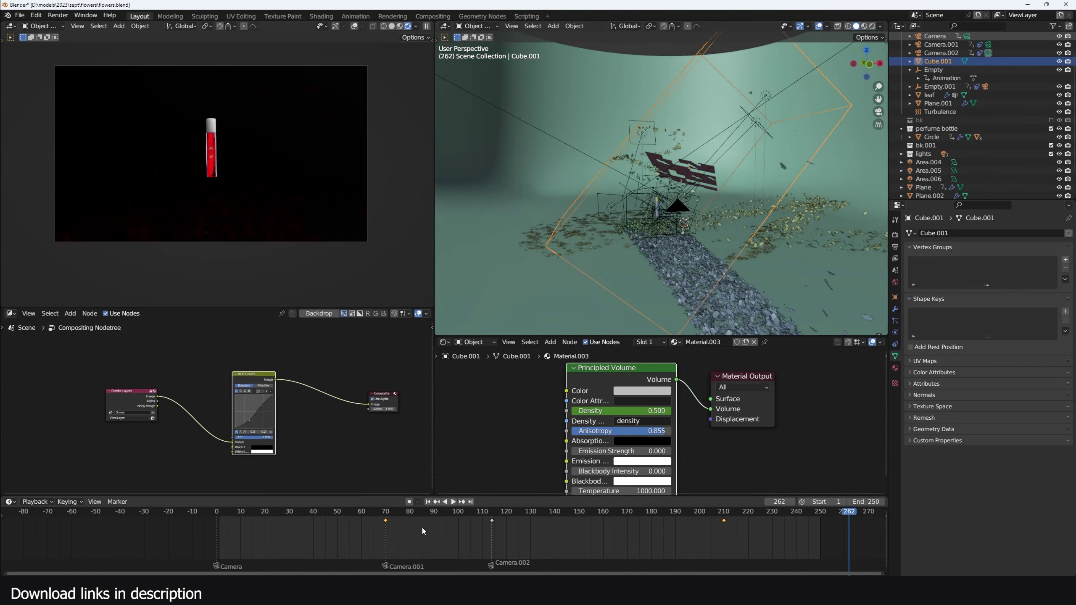
pyautogui.click(436, 530)
pyautogui.moveTo(666, 285); pyautogui.dragTo(621, 406, button='middle')
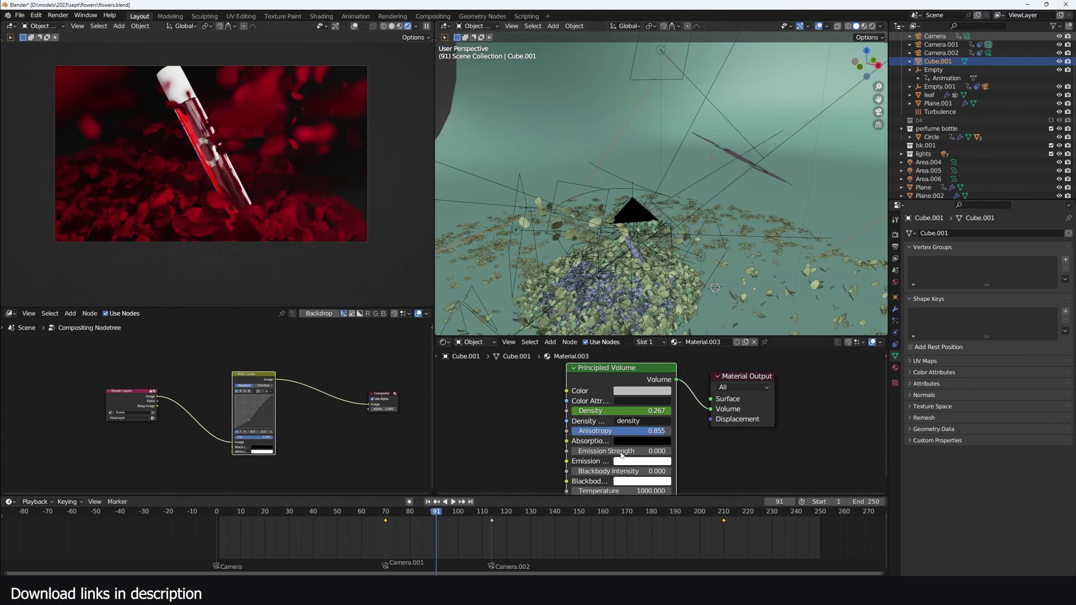
pyautogui.press('space')
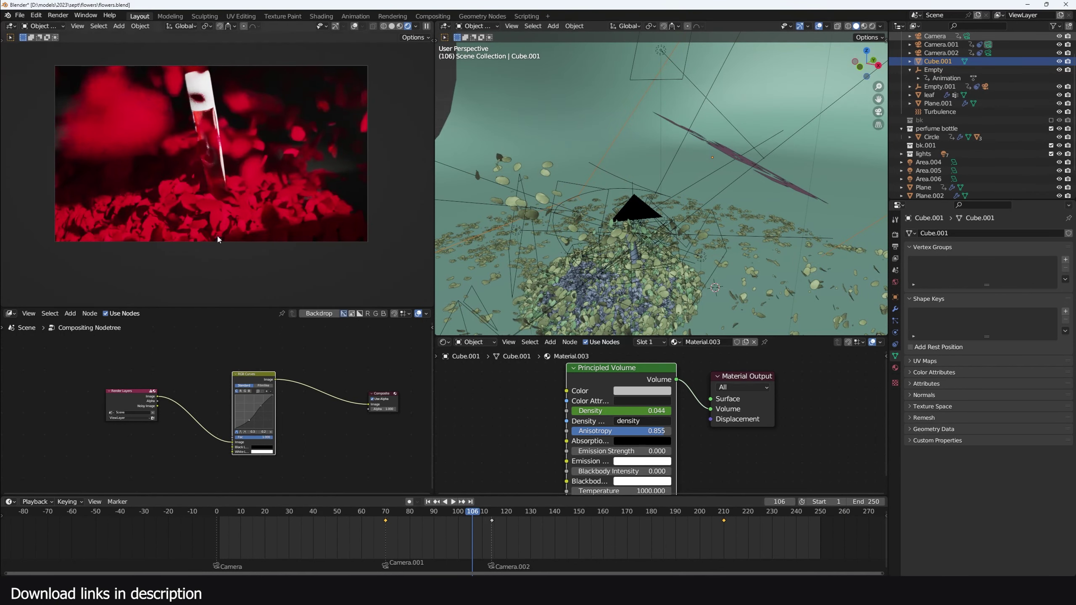
# - Hide and restore the perforated plane, Plane.006, to compare its shadows on the leaves, then review the surrounding frames back to frame 98
pyautogui.click(735, 158)
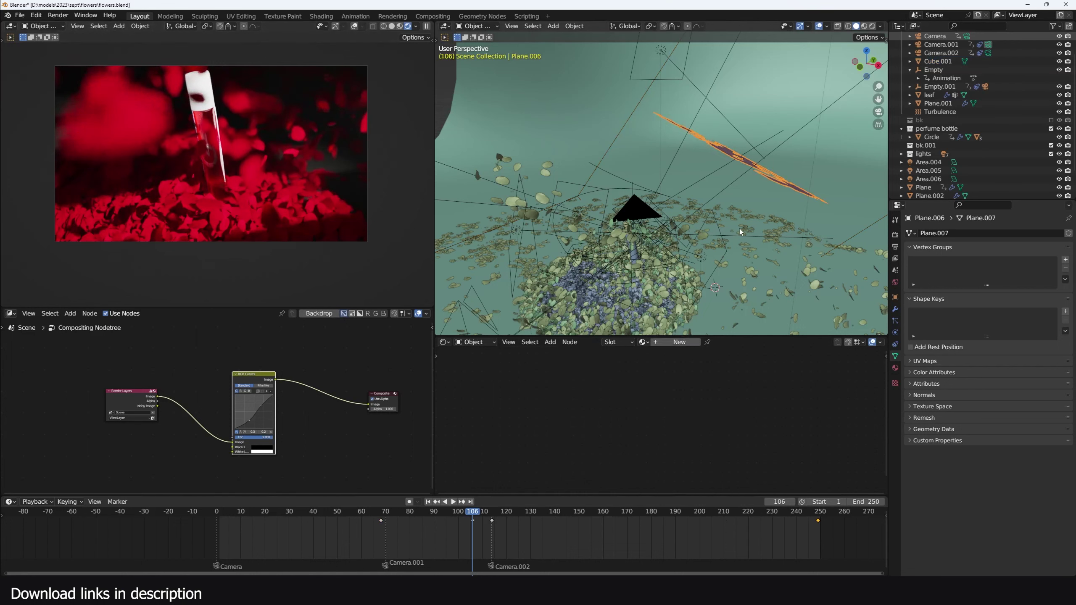
pyautogui.press('h')
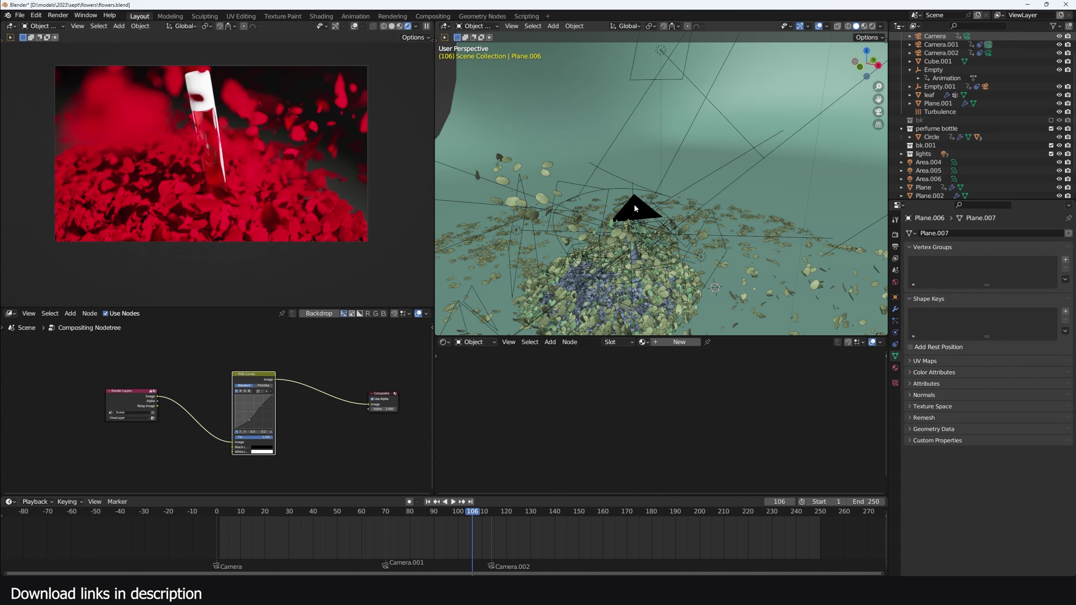
pyautogui.hotkey('alt', 'h')
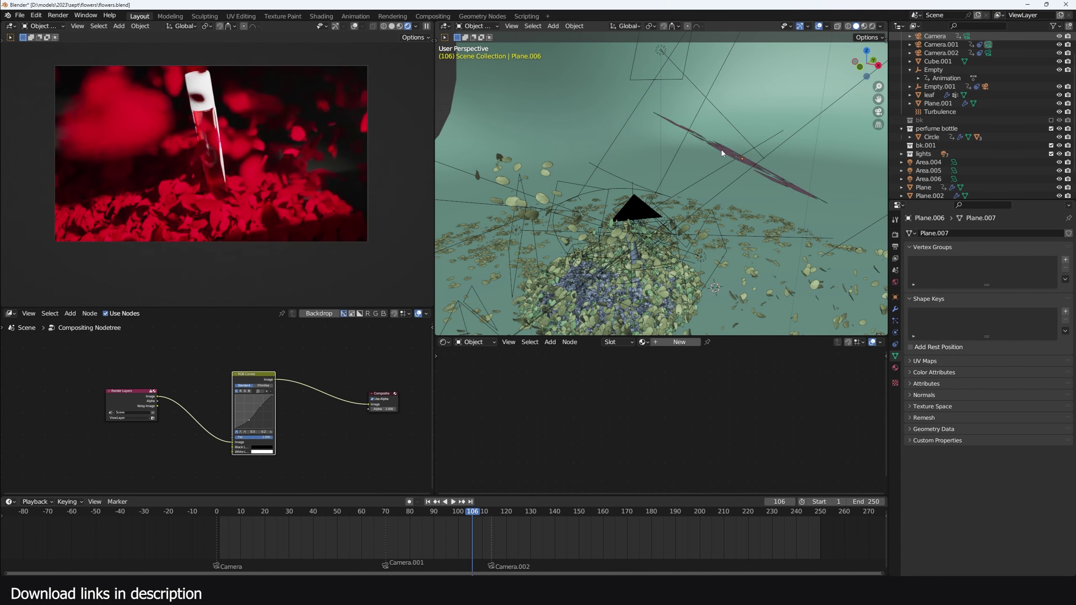
pyautogui.click(721, 150)
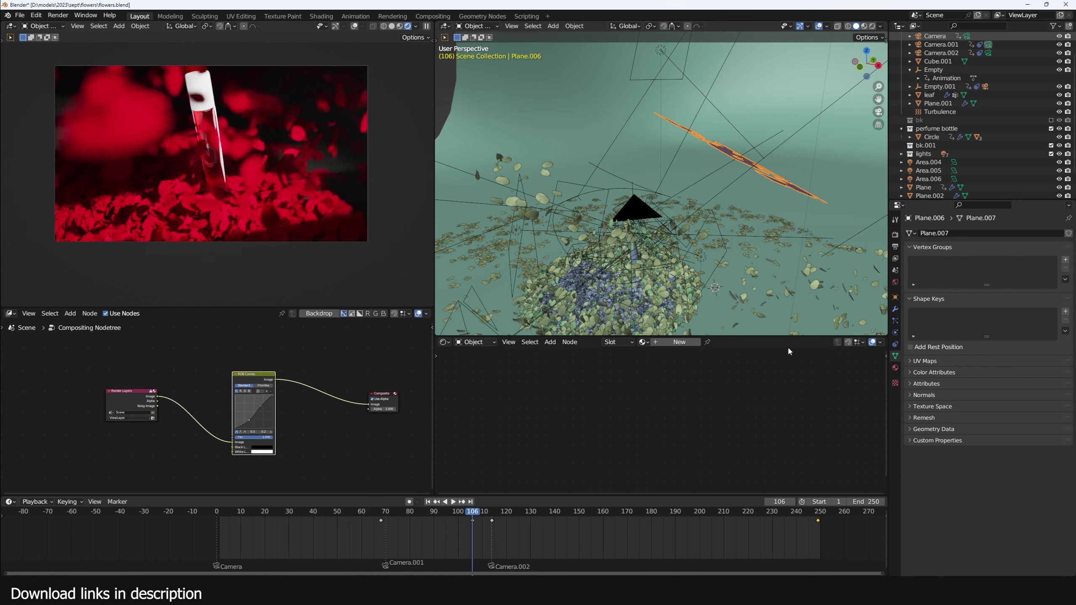
pyautogui.click(521, 539)
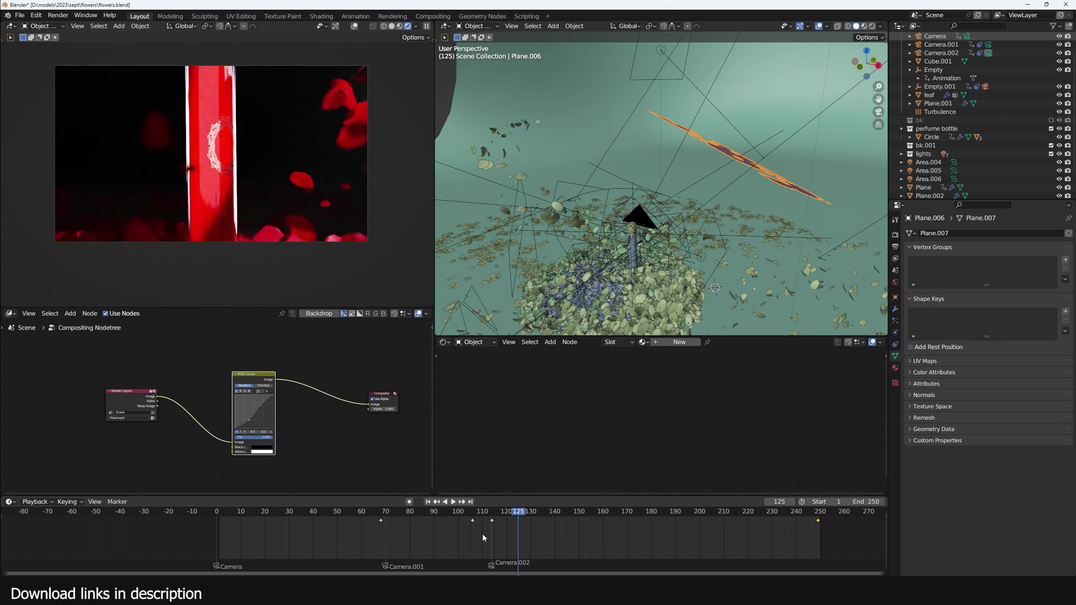
pyautogui.moveTo(566, 534); pyautogui.dragTo(452, 537)
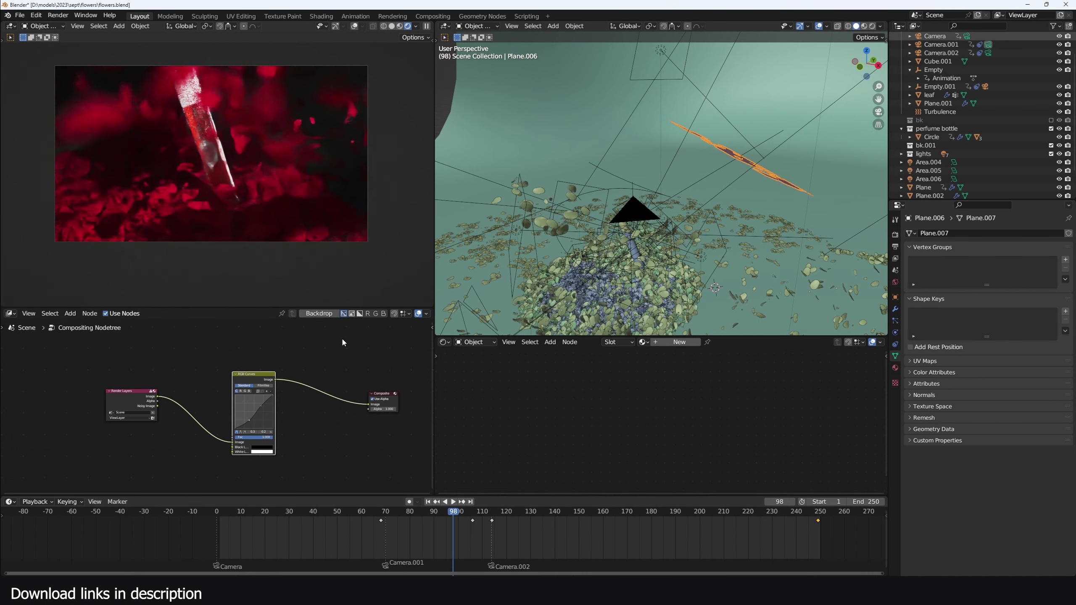